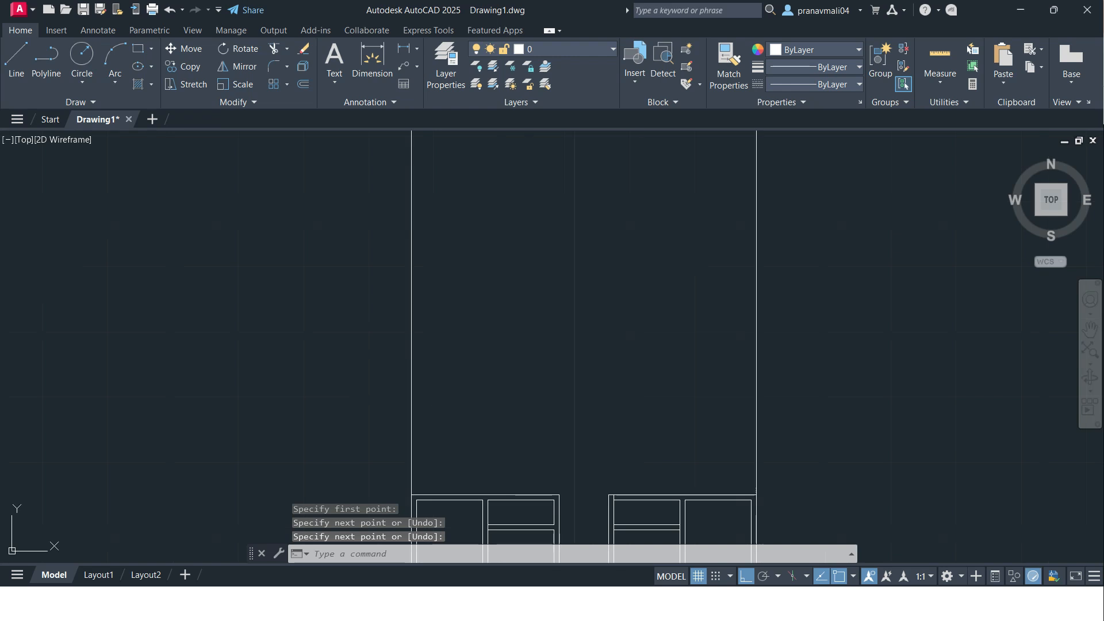
Step: Draw a horizontal ground line above the floor plan, spanning between the two outer vertical projection lines
left_click(412, 429)
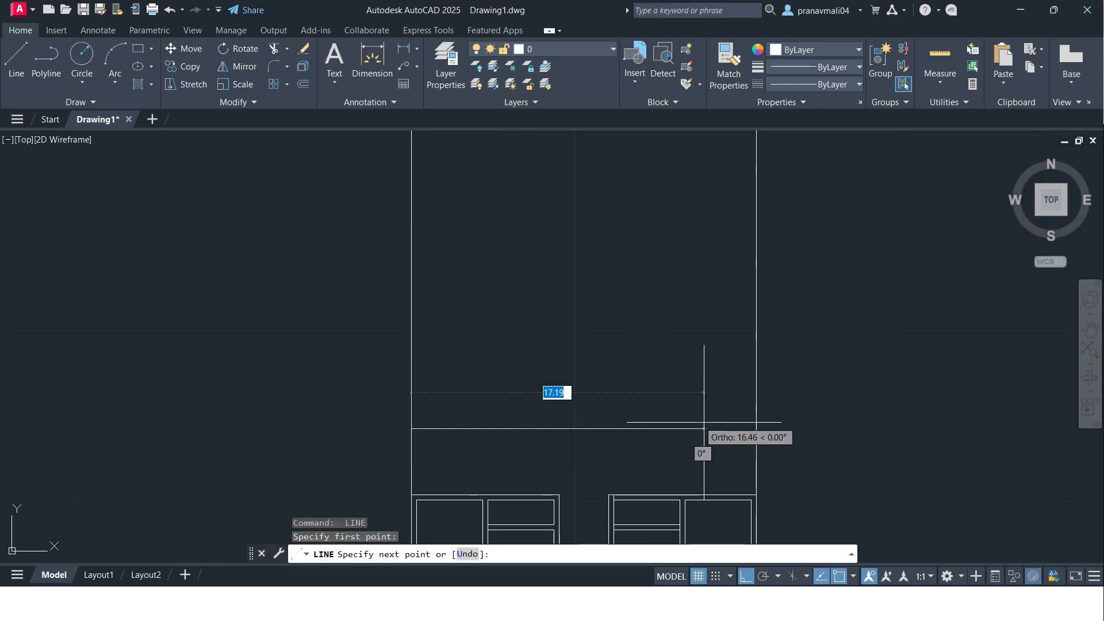
left_click(757, 429)
key("Return")
mouse_move(592, 411)
middle_mouse_down()
mouse_move(626, 397)
mouse_move(564, 388)
middle_mouse_up()
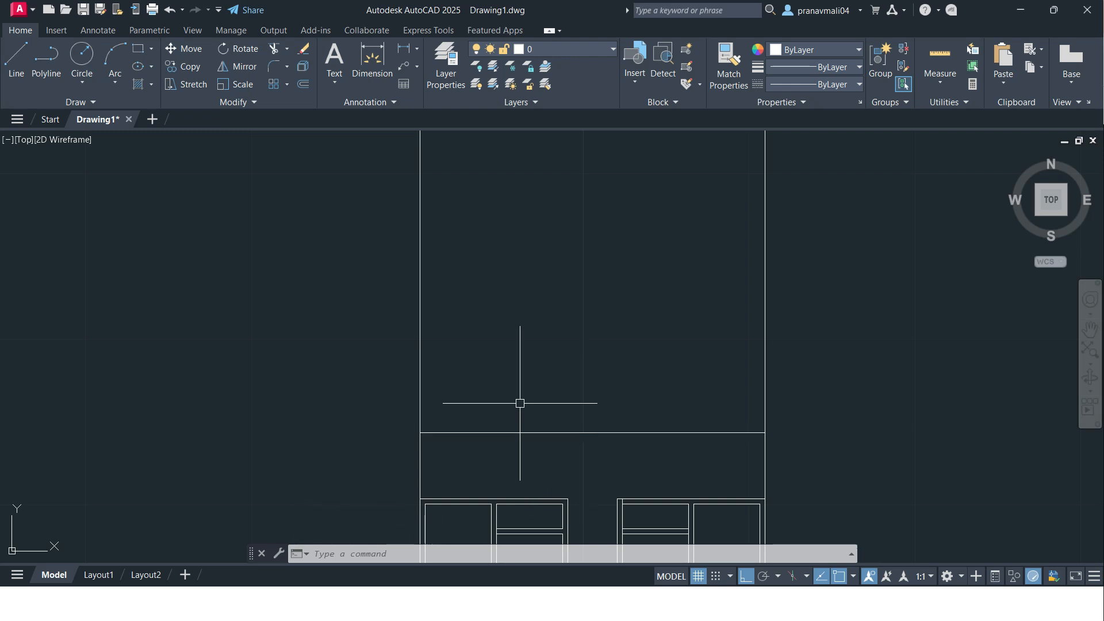
Step: Offset the ground line upward by 0.6 to mark the plinth level
key("Return")
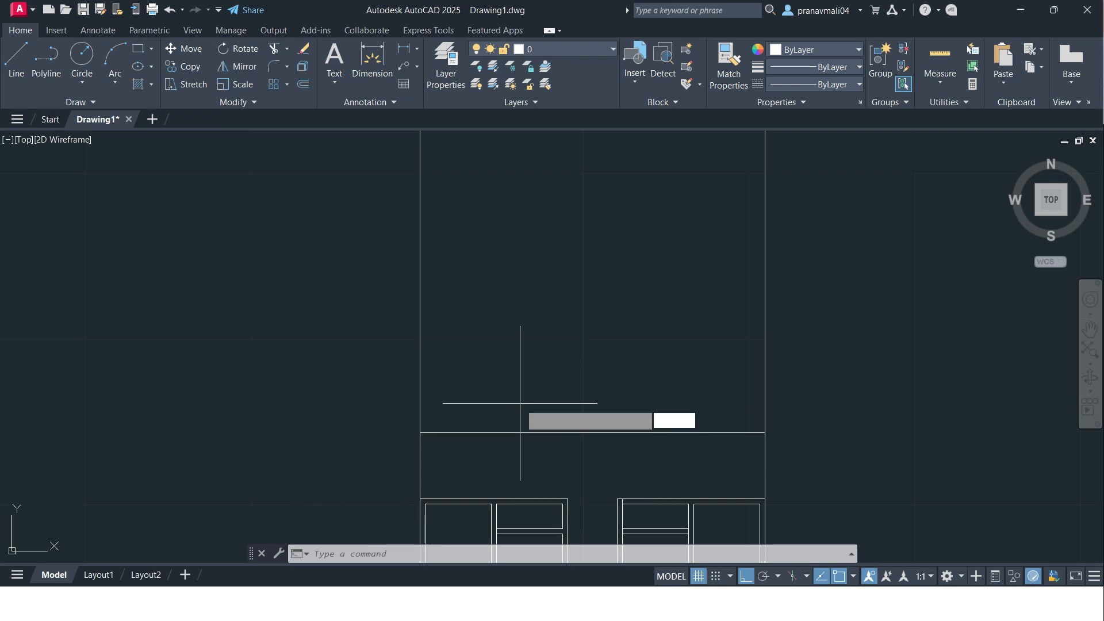
type("0.6")
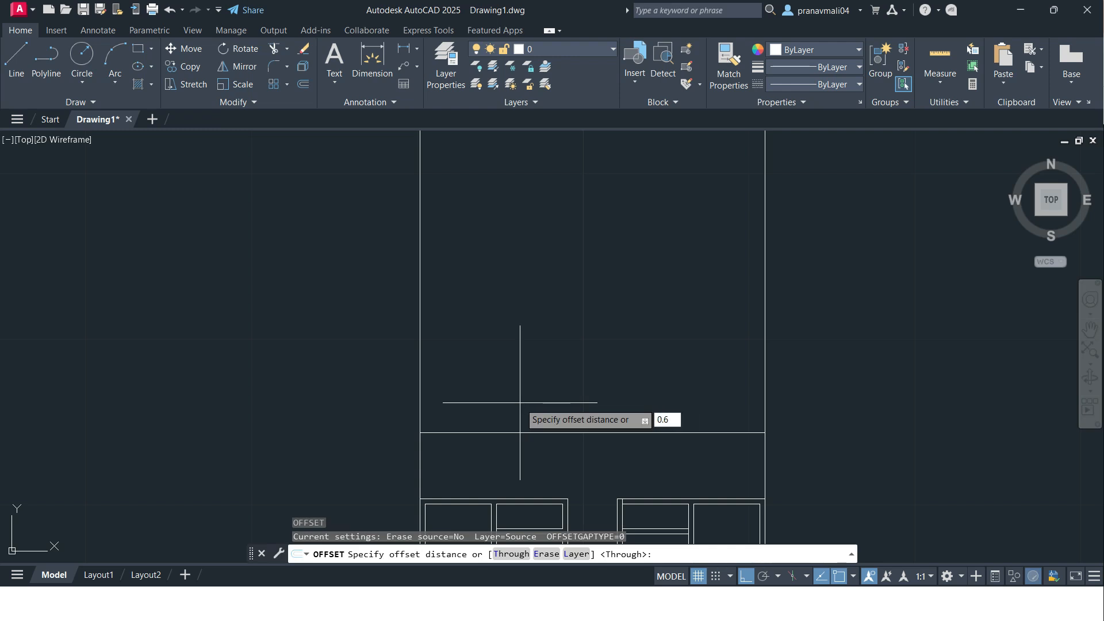
key("Return")
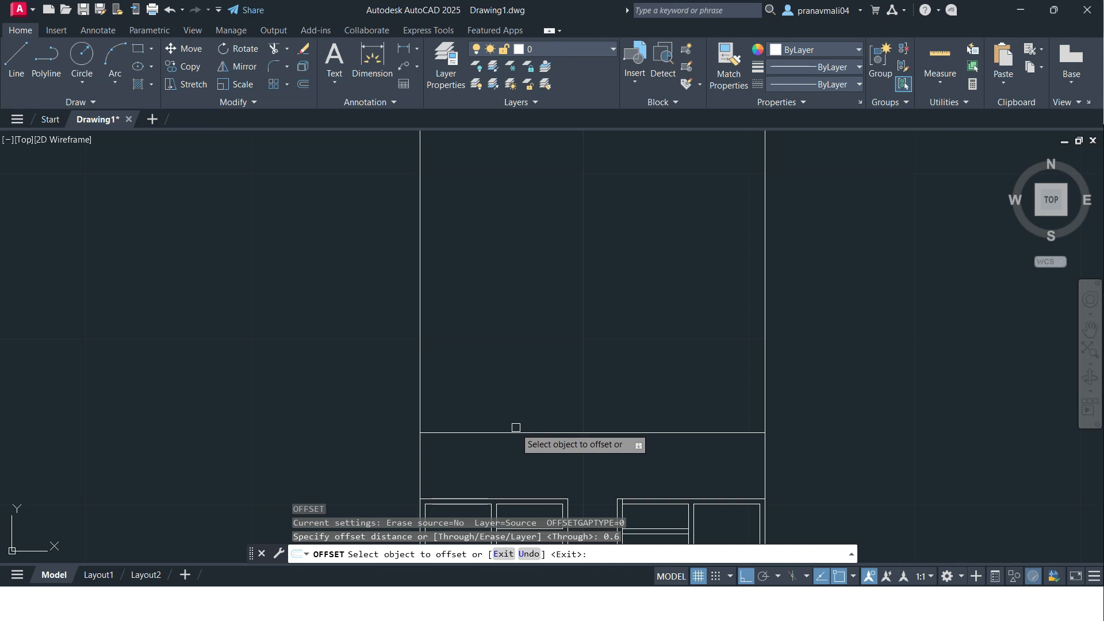
left_click(516, 432)
left_click(510, 347)
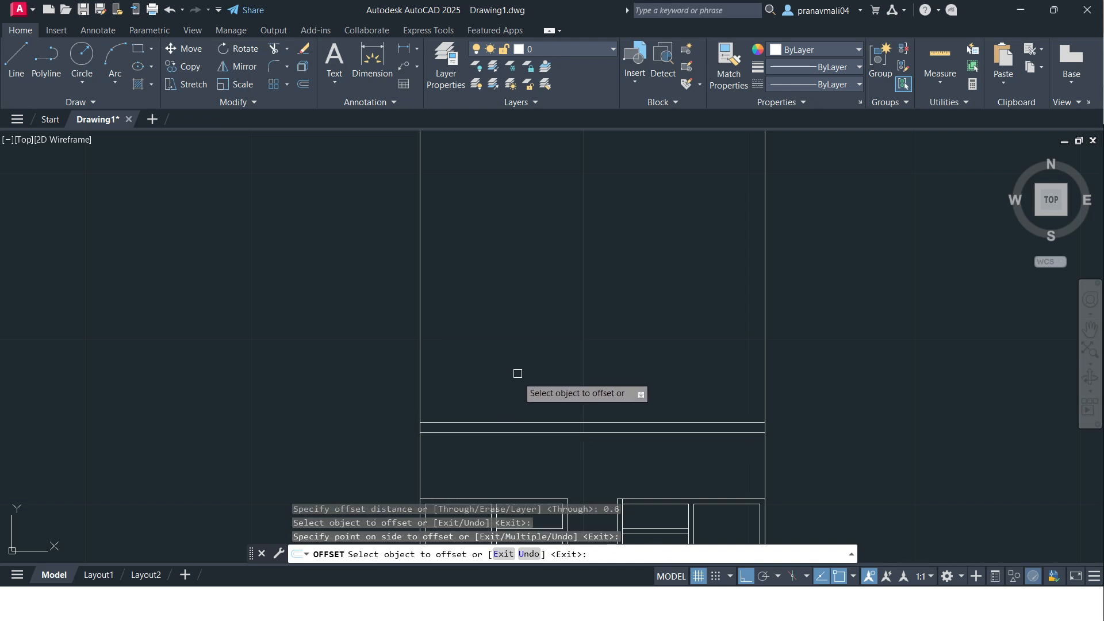
key("Escape")
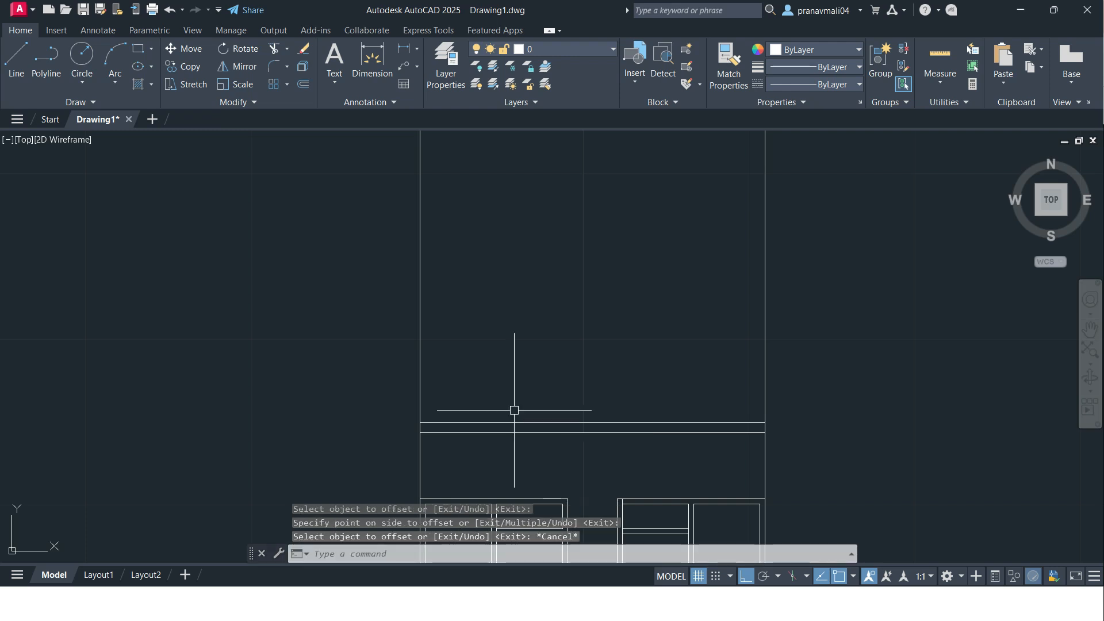
Step: Offset the plinth line upward three times in succession at a distance of 3 to create the storey levels
key("Return")
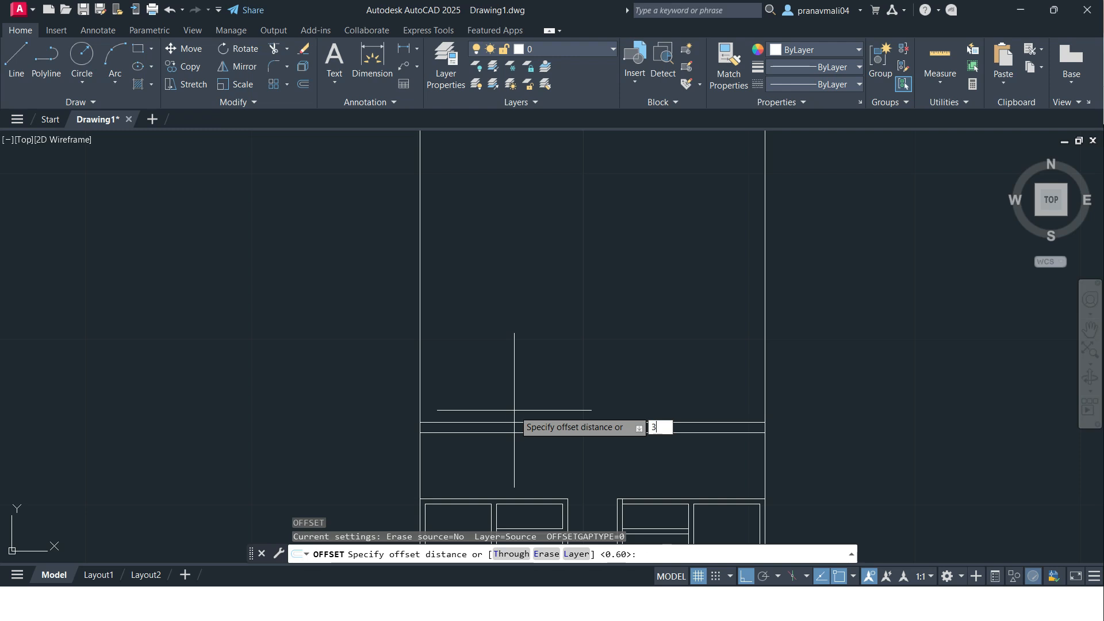
key("Return")
left_click(486, 423)
left_click(487, 345)
left_click(489, 372)
left_click(489, 324)
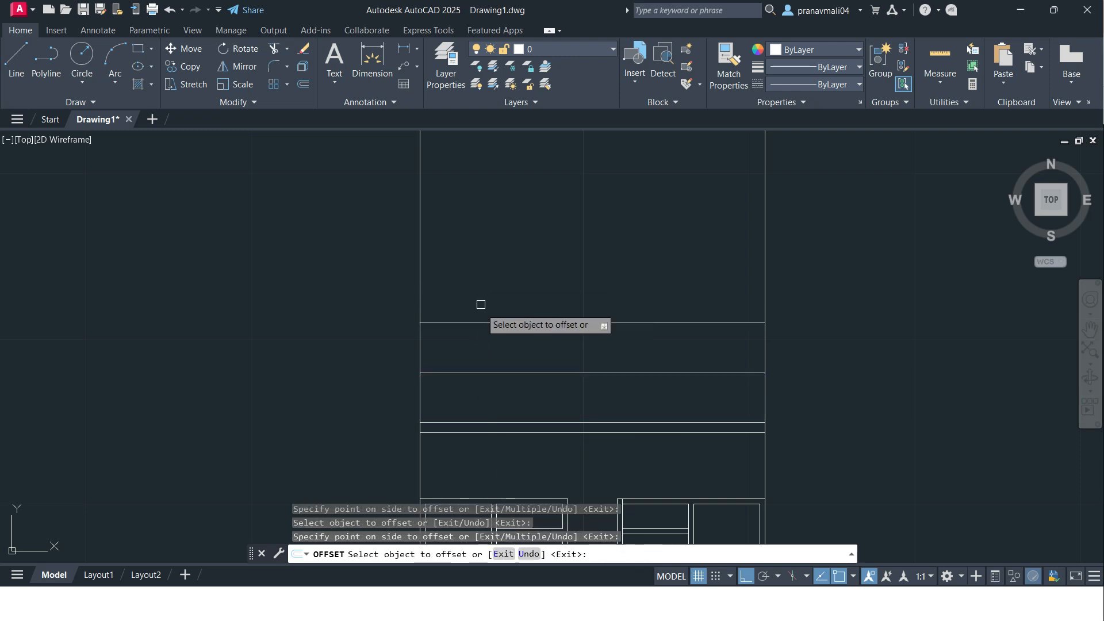
left_click(481, 323)
left_click(472, 258)
Step: Offset the uppermost storey line upward by 1.2 for the parapet
middle_click_drag(509, 275, 515, 312)
scroll(515, 312, "down", 2)
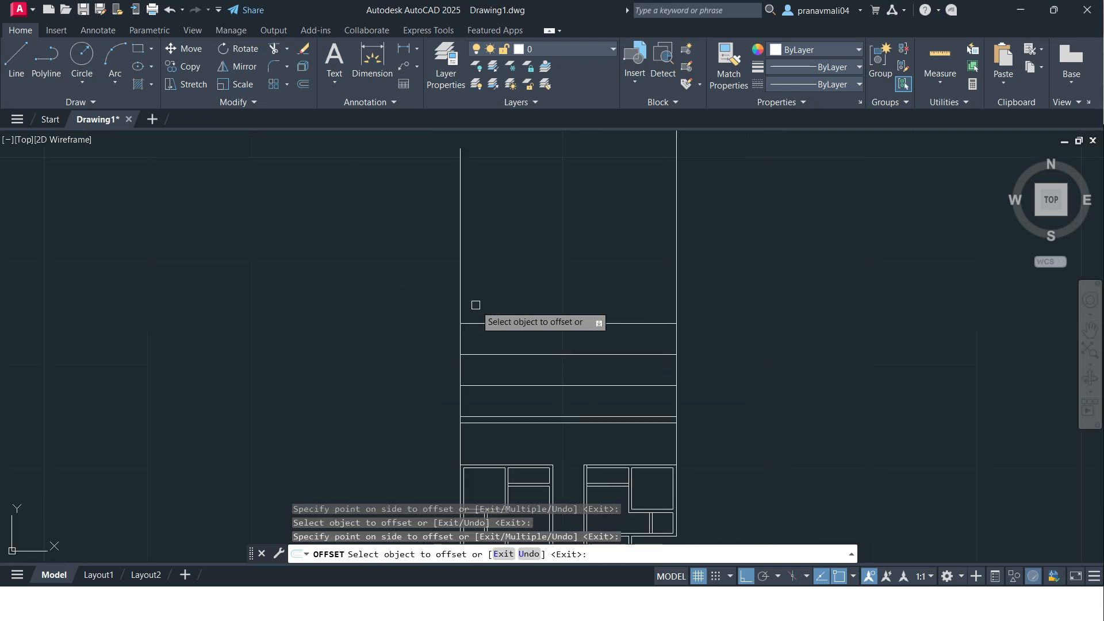
scroll(552, 310, "up", 2)
middle_click_drag(504, 306, 503, 322)
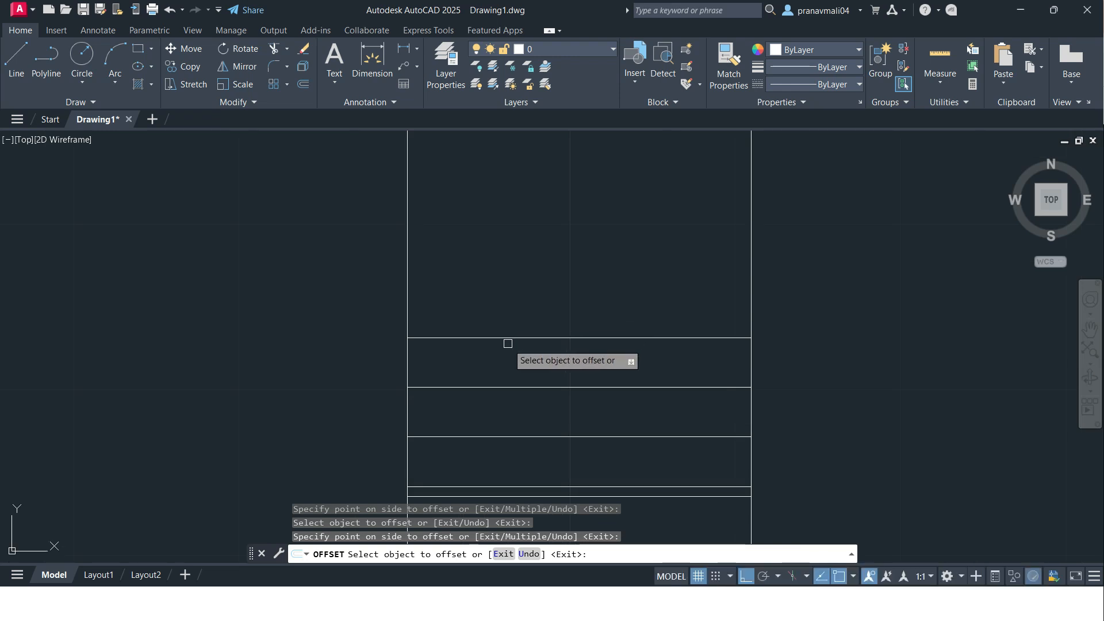
left_click(508, 340)
type("1")
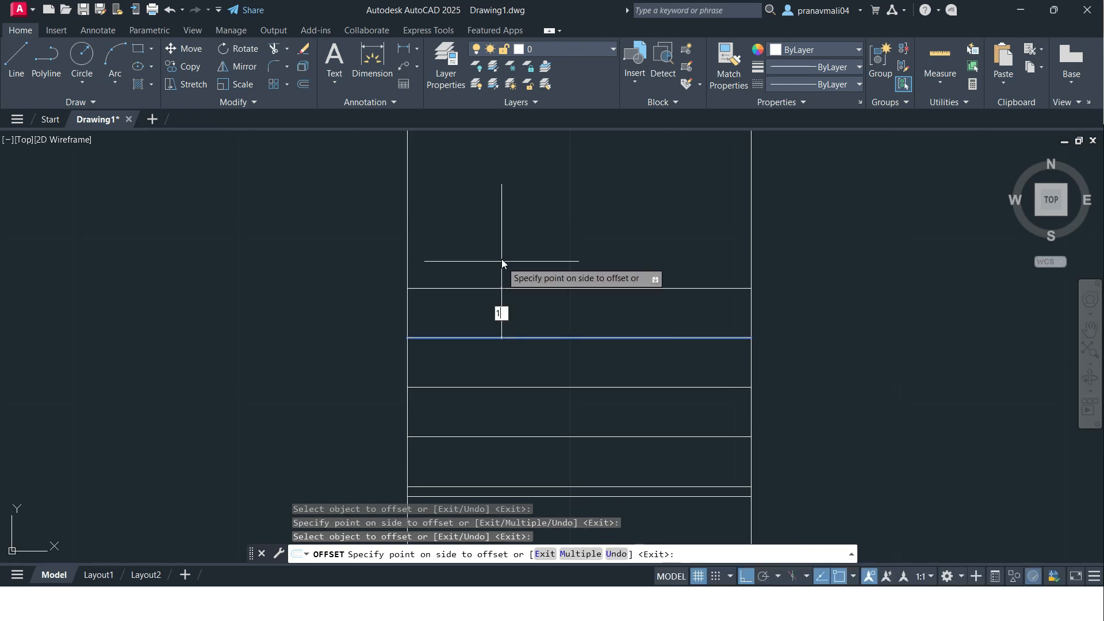
type(".2")
key("Return")
middle_click_drag(512, 277, 498, 254)
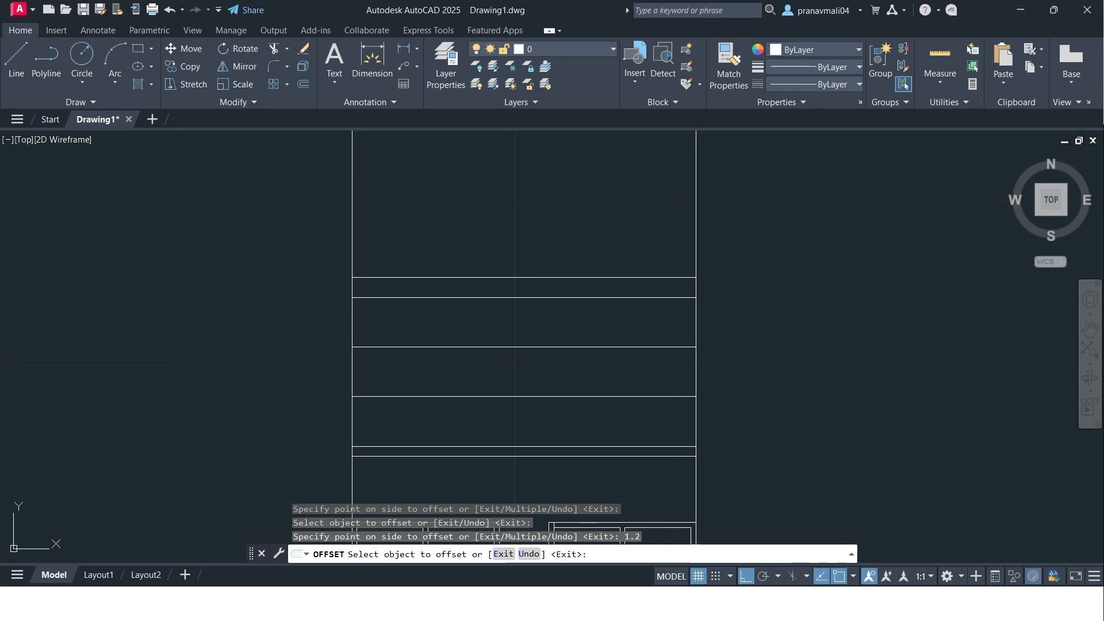
scroll(530, 268, "down", 2)
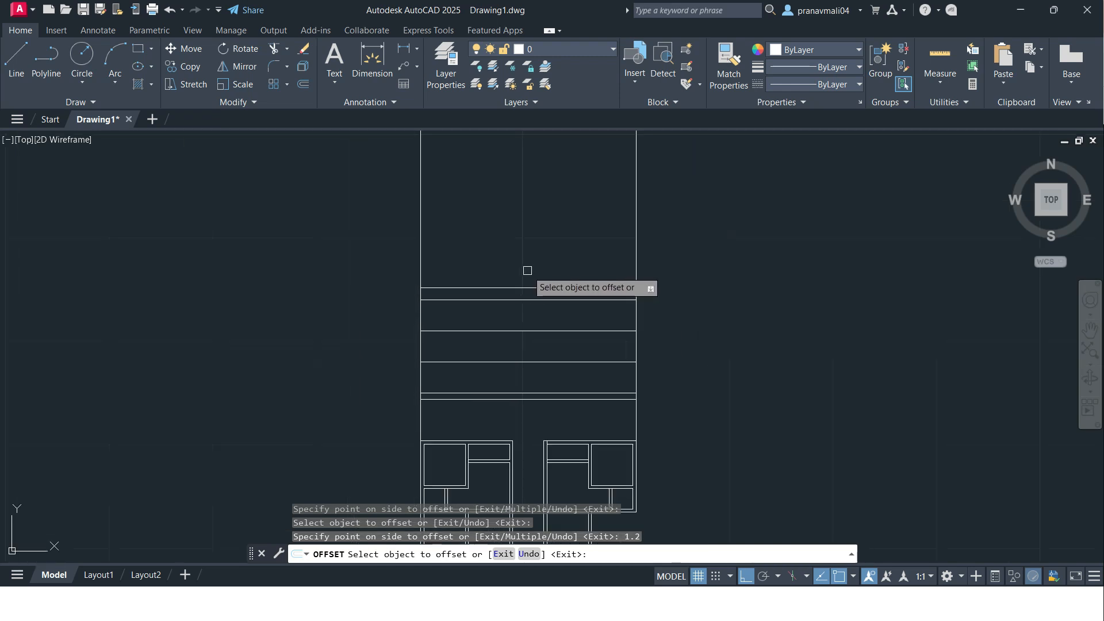
key("Escape")
key("Escape")
middle_click_drag(542, 289, 555, 282)
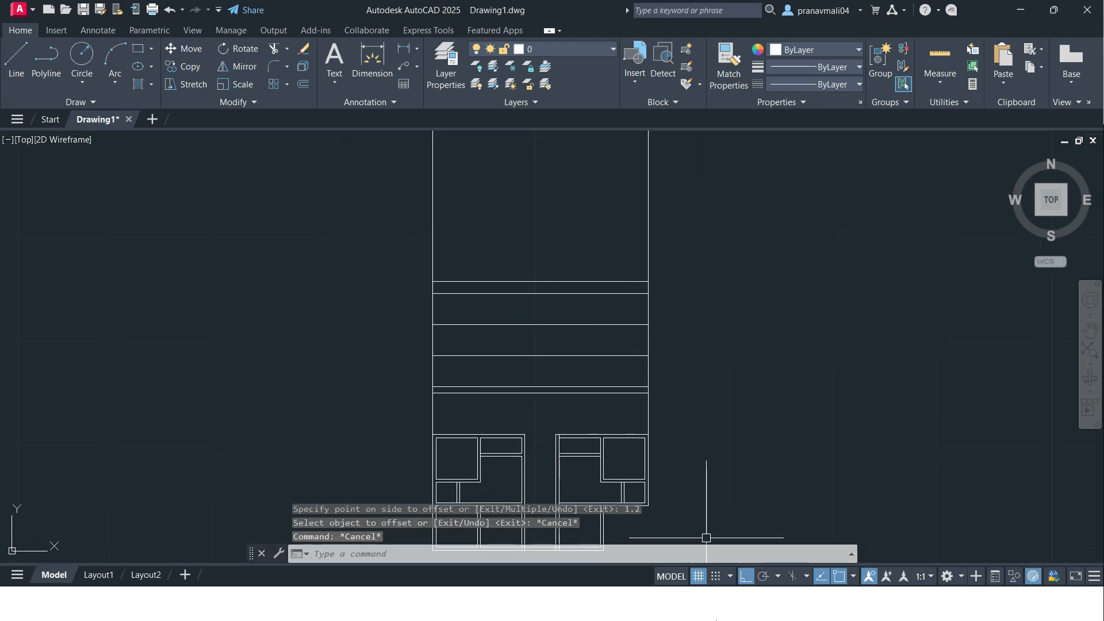
Step: Switch to structural plan.pdf in Foxit PDF Editor and examine the stair tower in the elevation against the plan below
left_click(715, 619)
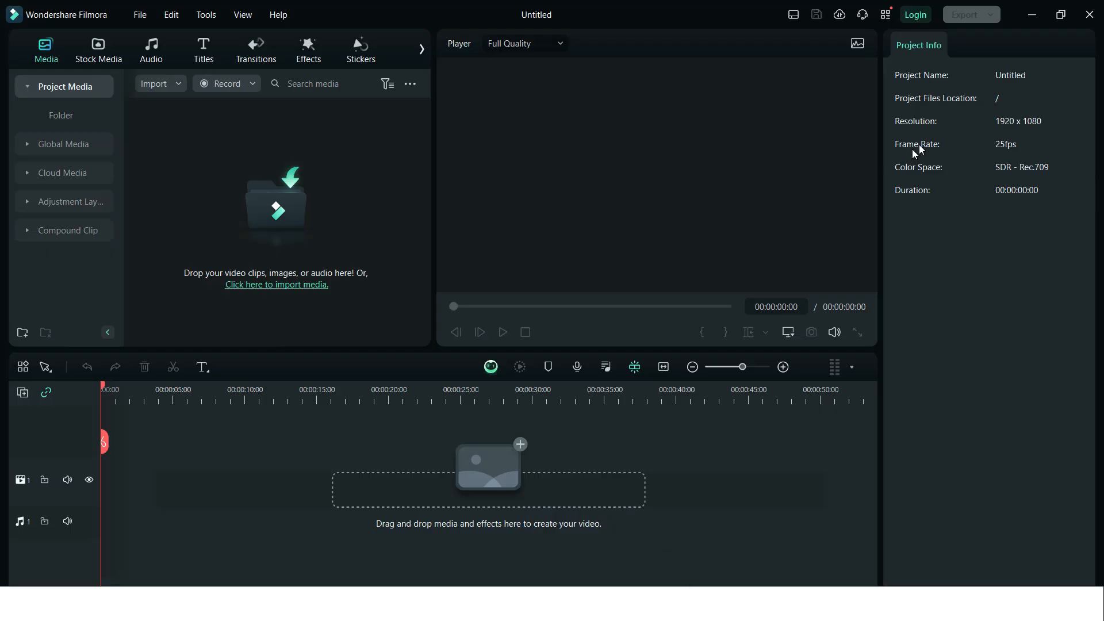
left_click(1032, 14)
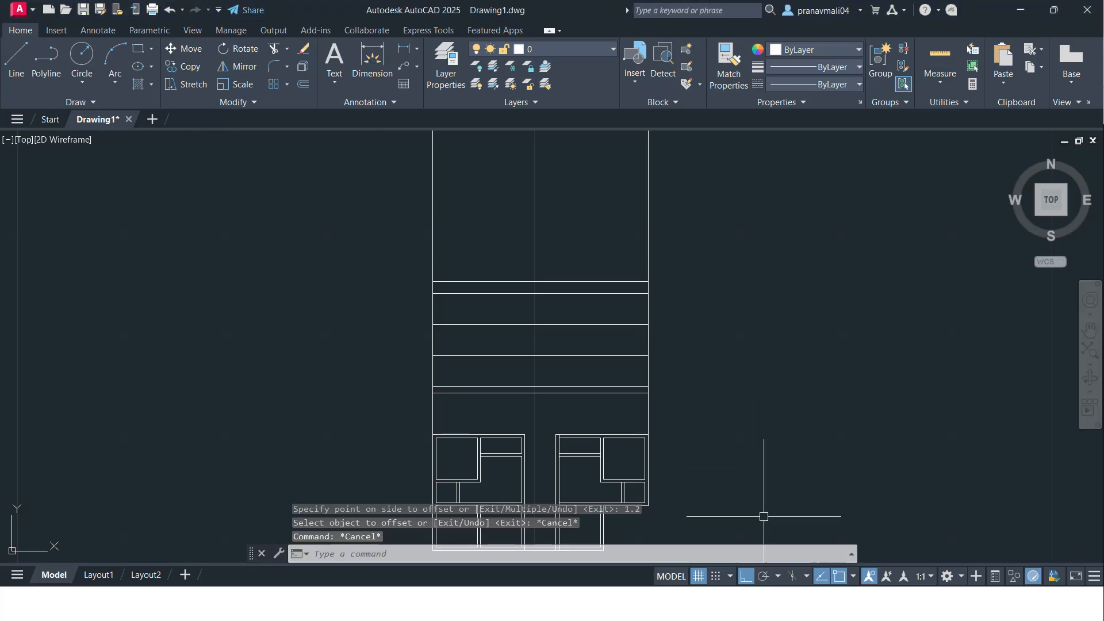
key("alt+Tab")
key("alt+Tab")
key("alt+Tab")
key("alt+Tab")
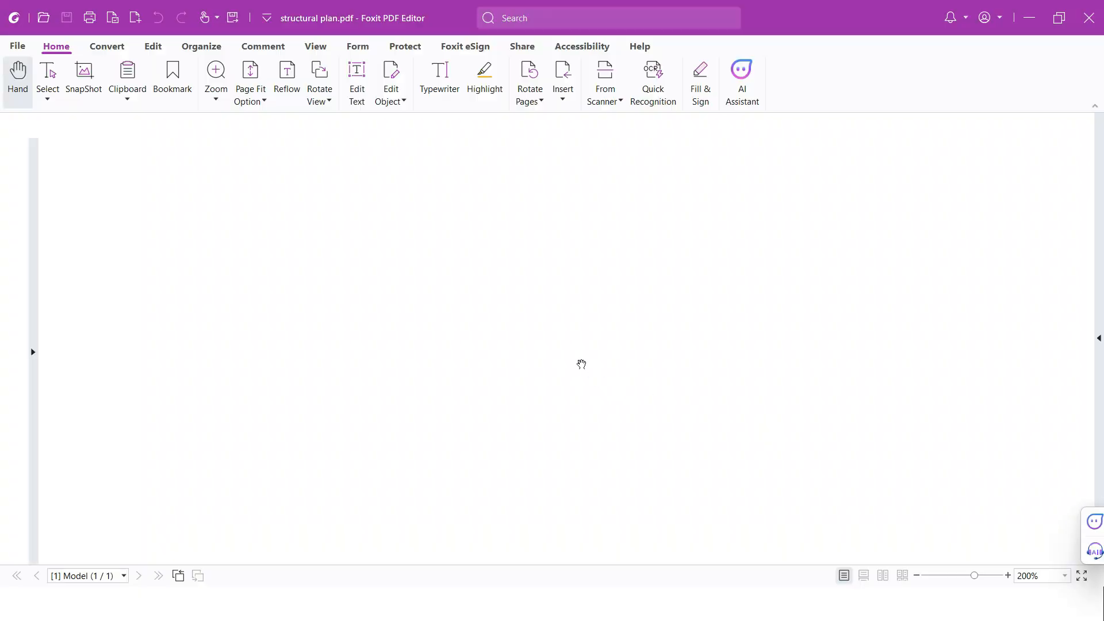
scroll(292, 366, "up", 3)
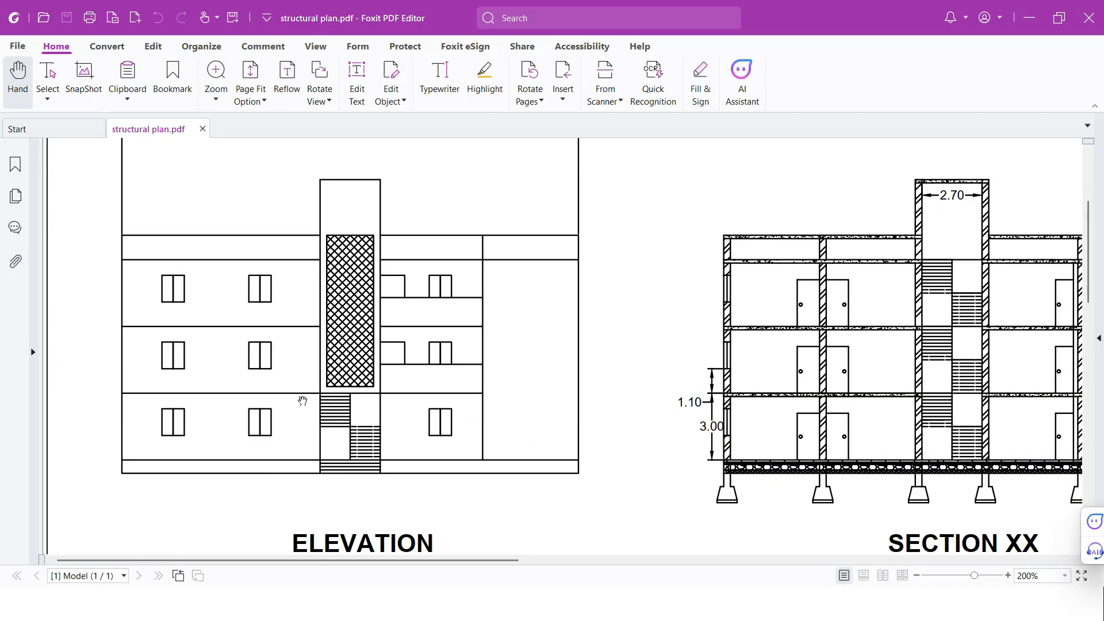
scroll(305, 404, "down", 3)
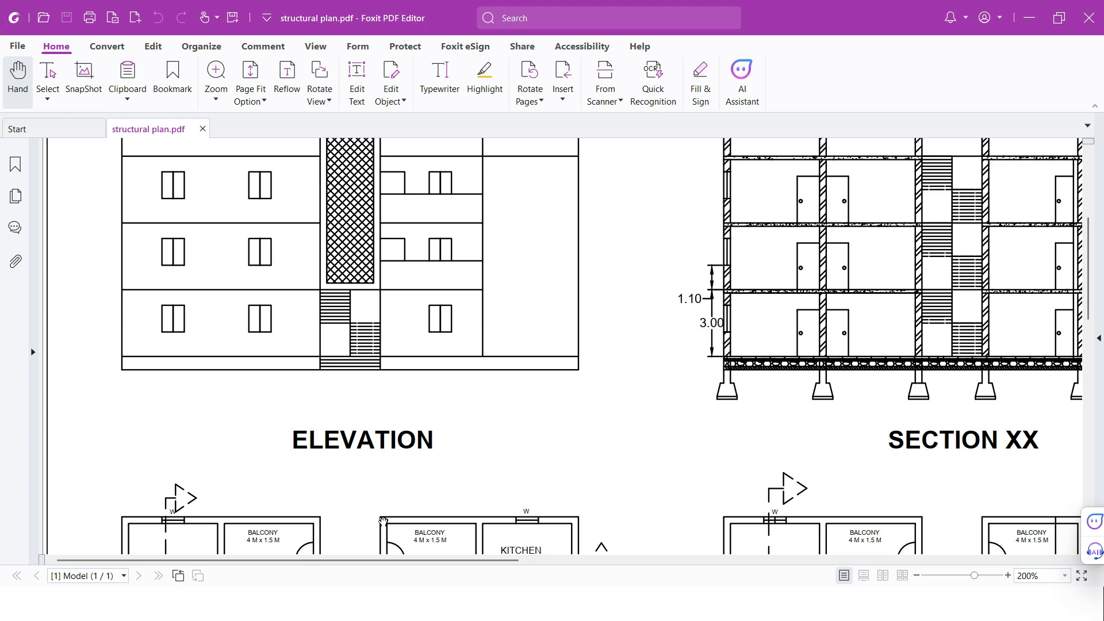
Step: Switch back to AutoCAD and draw a vertical line from the left block's upper inner corner up to the parapet line
key("alt+Tab")
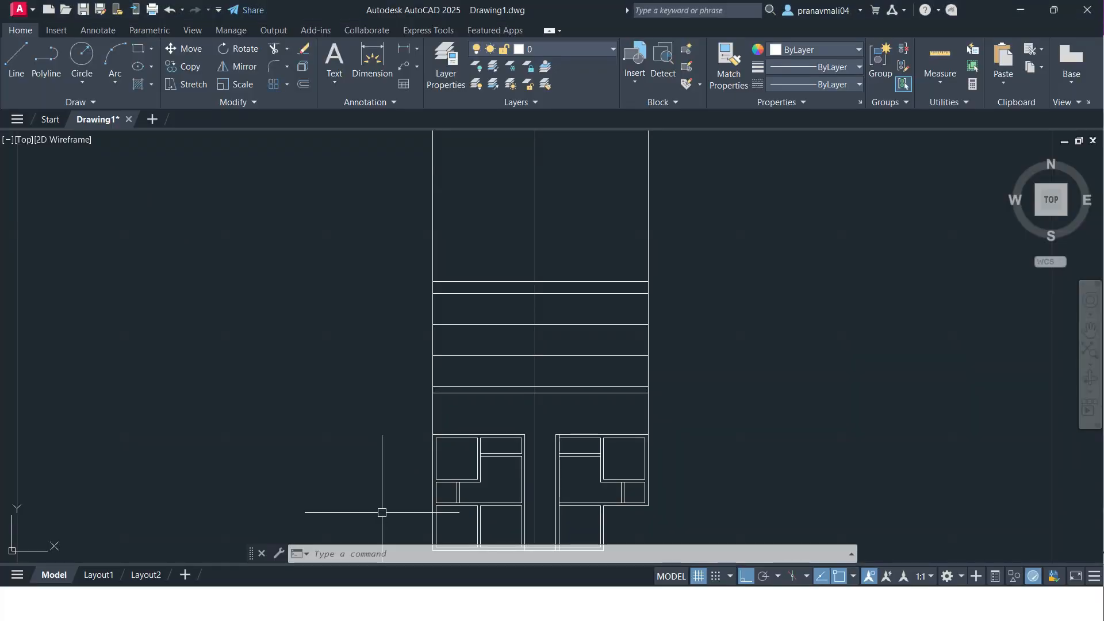
type("l")
key("Return")
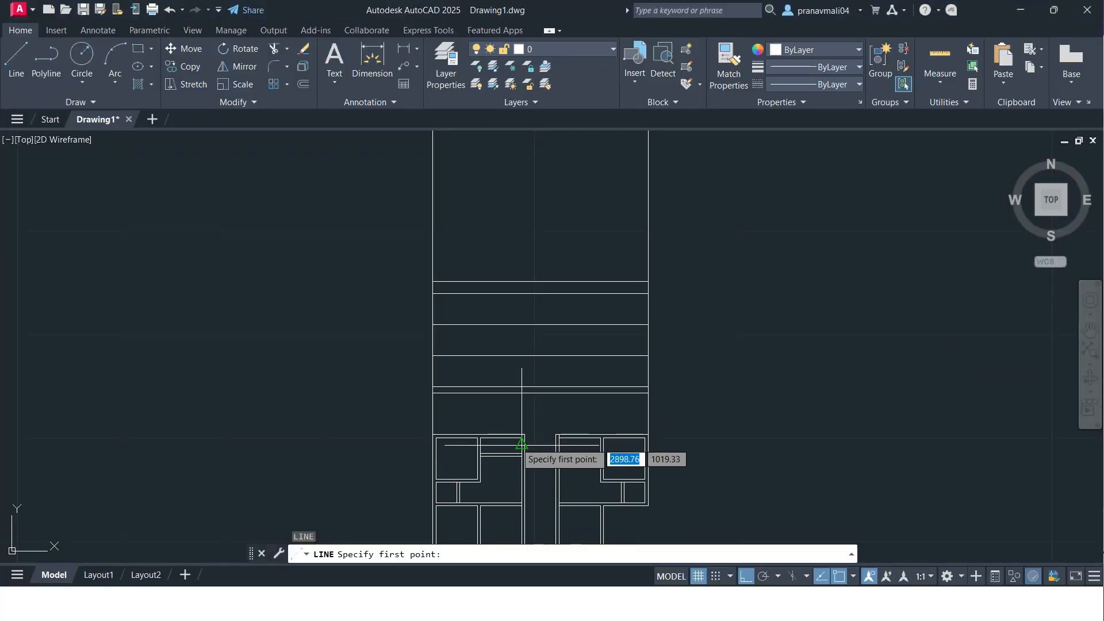
scroll(519, 443, "up", 2)
left_click(529, 429)
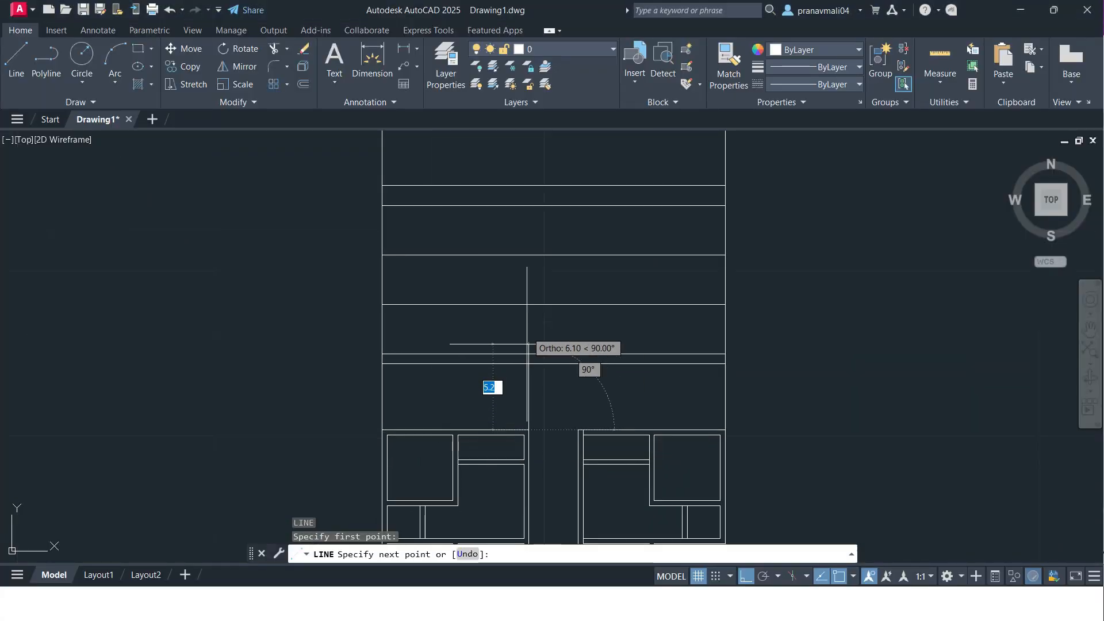
left_click(529, 186)
key("Escape")
Step: Draw a vertical line from the right block's upper inner corner to the uppermost storey line and continue it 3 units higher
key("Return")
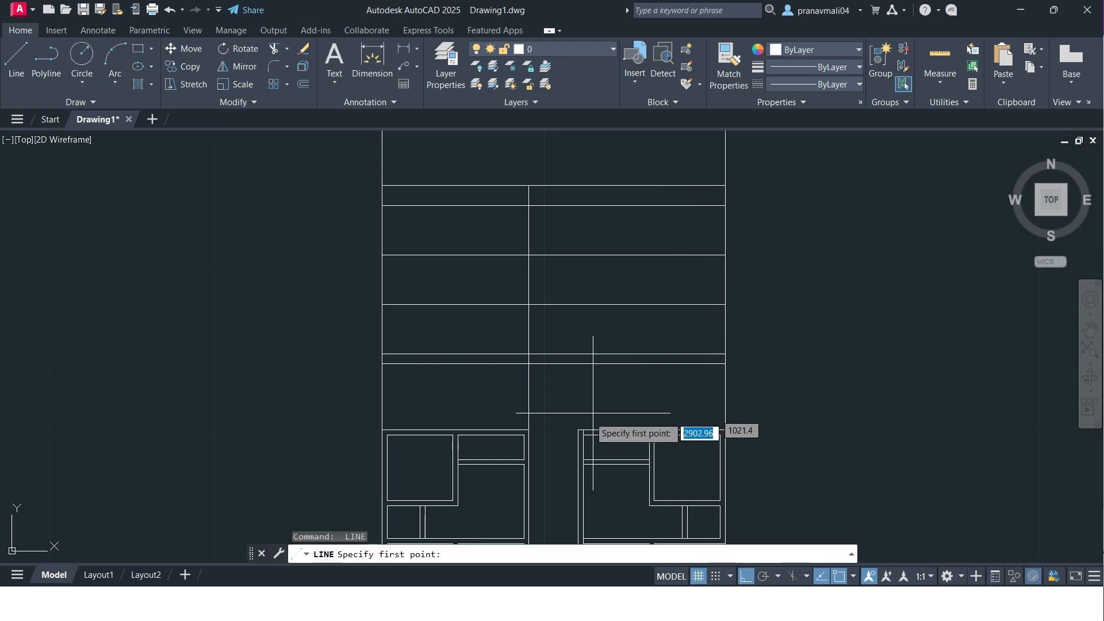
left_click(579, 429)
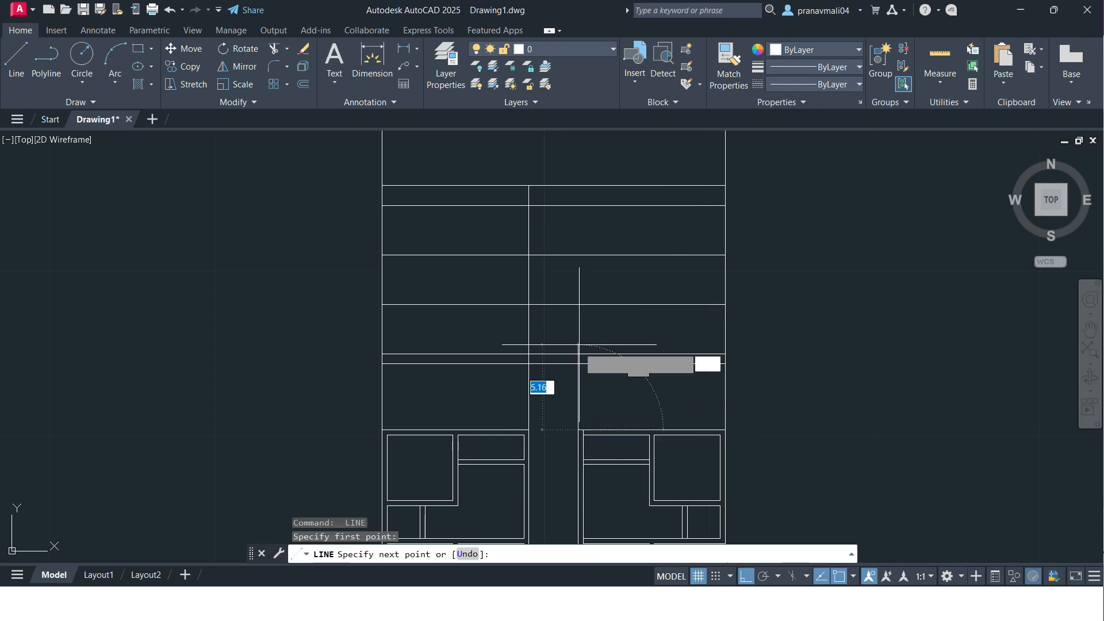
left_click(578, 205)
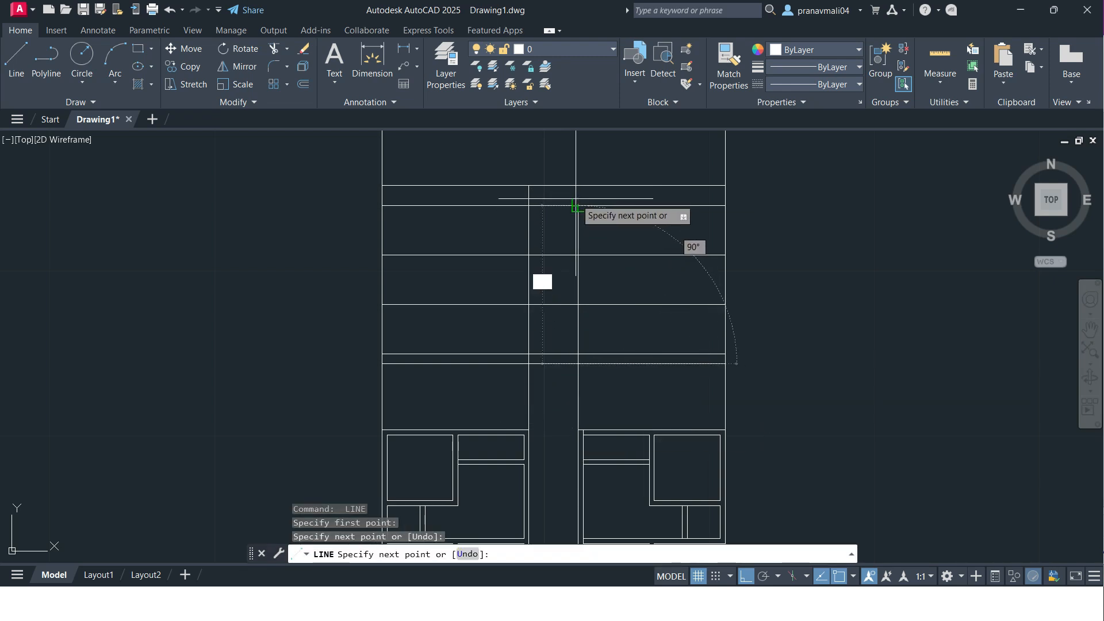
left_click(578, 205)
middle_click_drag(573, 178, 566, 281)
scroll(566, 281, "up", 6)
middle_click_drag(569, 221, 558, 316)
type("3")
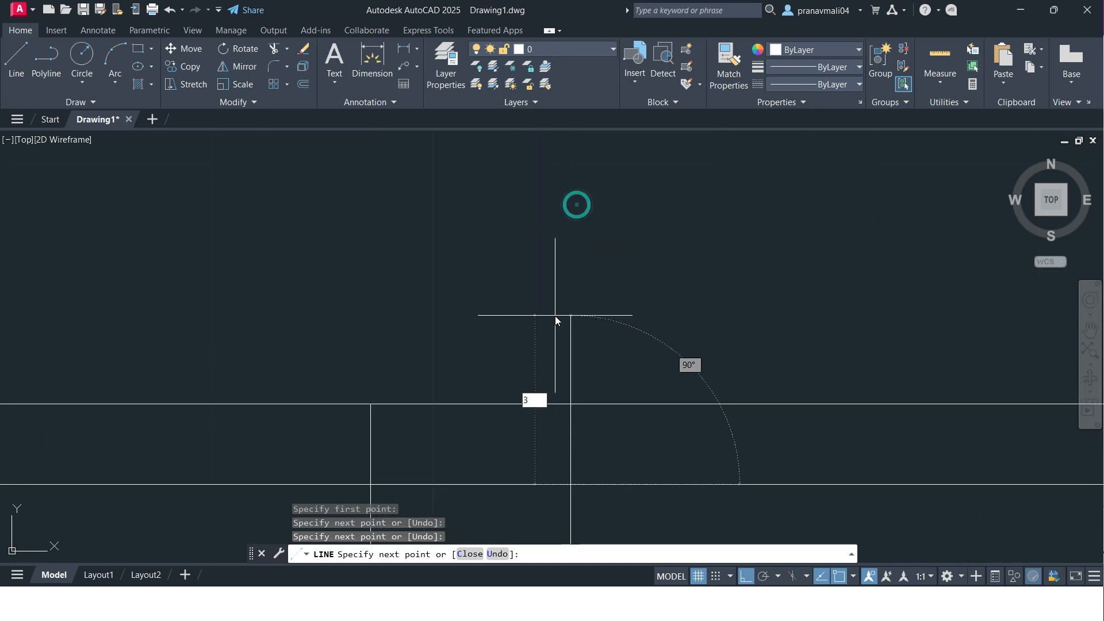
key("Return")
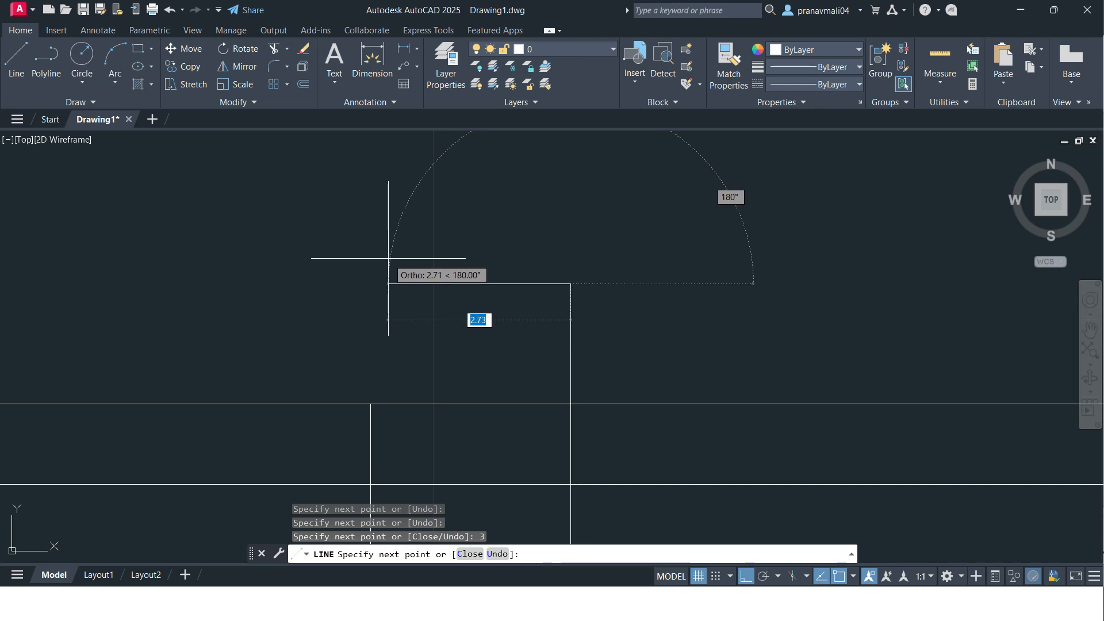
Step: Draw the stair tower's top edge leftward past the left vertical line and join the two with a zero-radius Fillet
left_click(333, 277)
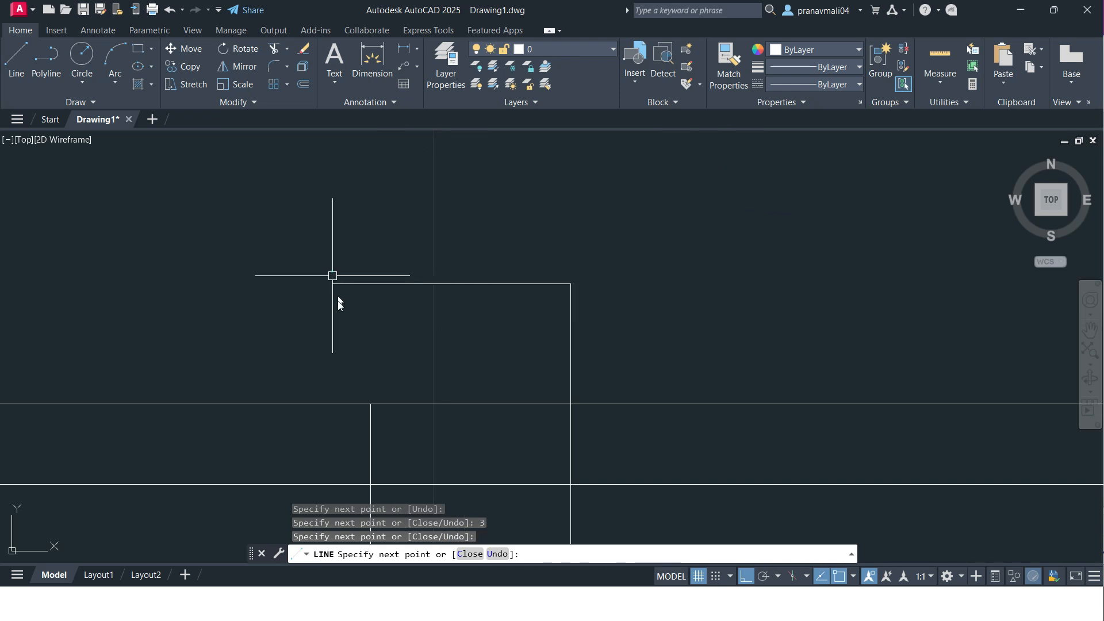
key("Return")
type("f")
key("Return")
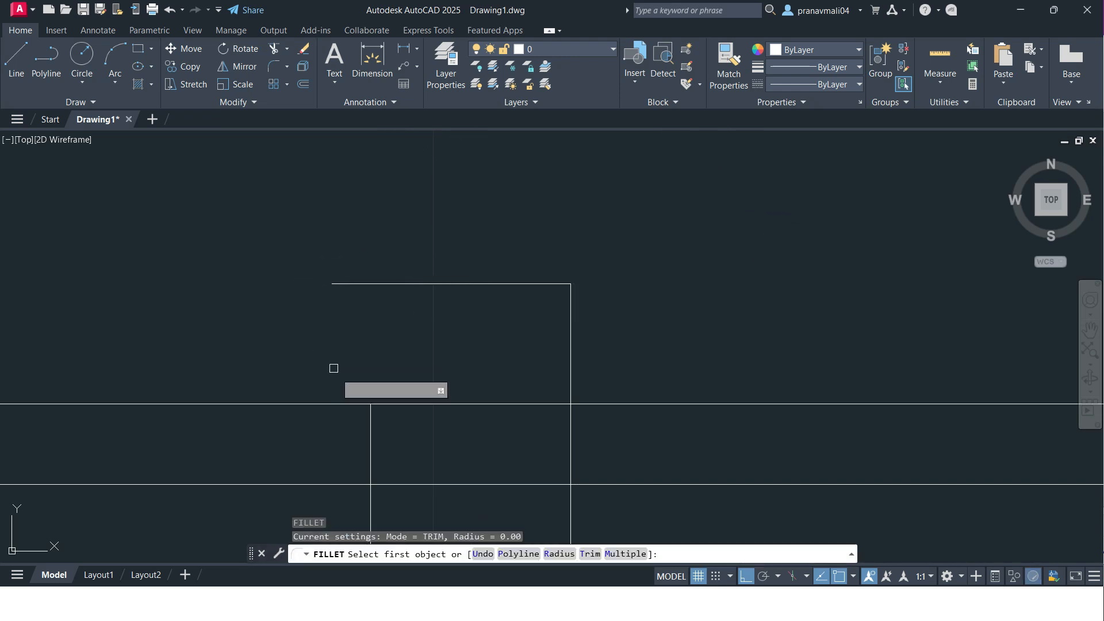
left_click(369, 431)
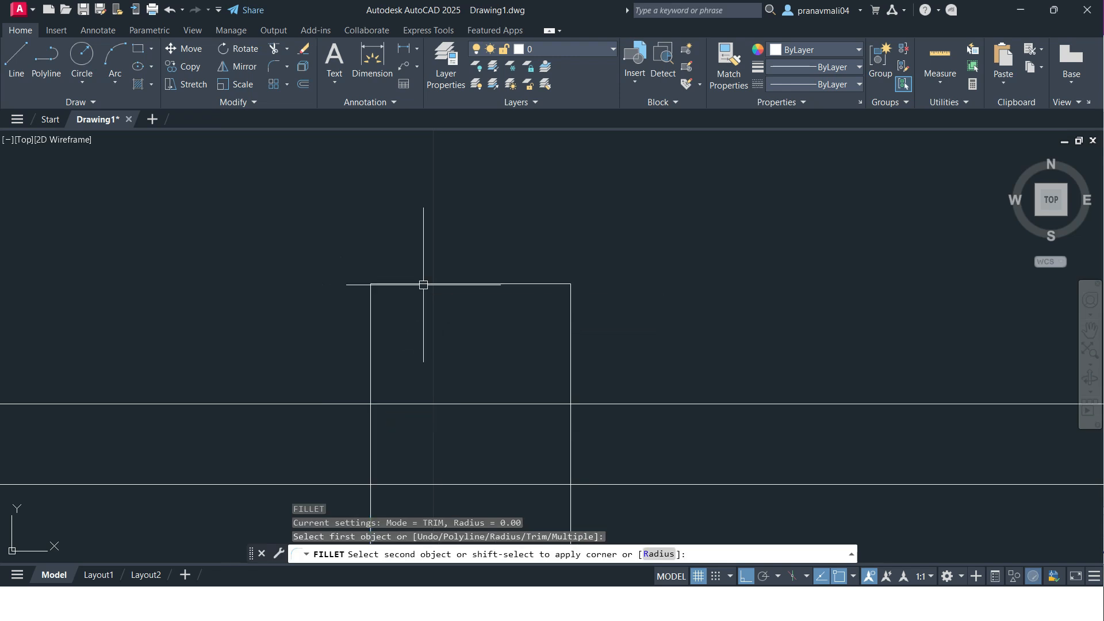
left_click(426, 283)
scroll(424, 288, "down", 4)
mouse_move(430, 311)
middle_mouse_down()
mouse_move(498, 322)
mouse_move(487, 300)
middle_mouse_up()
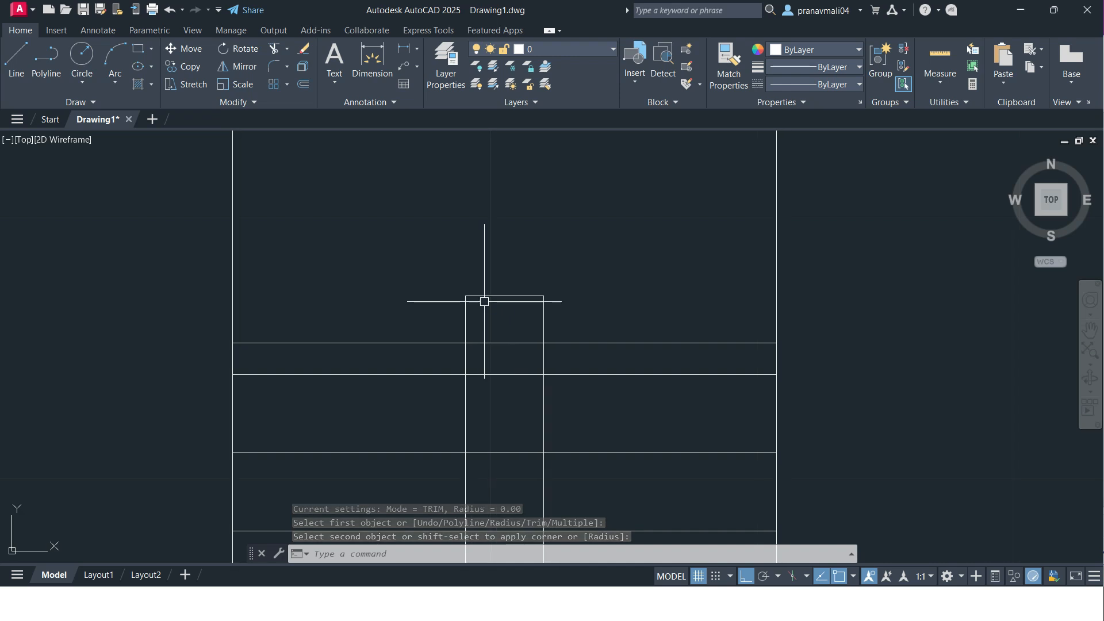
Step: Trim both outer vertical projection lines above the parapet line with a fence across them
type("tr")
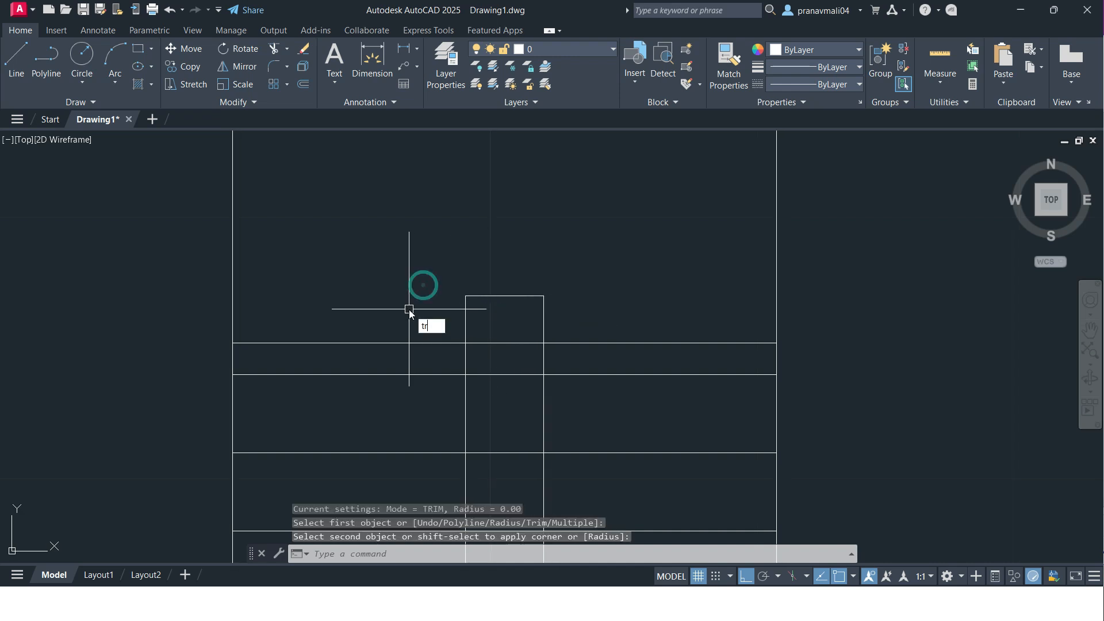
key("Return")
left_click(161, 230)
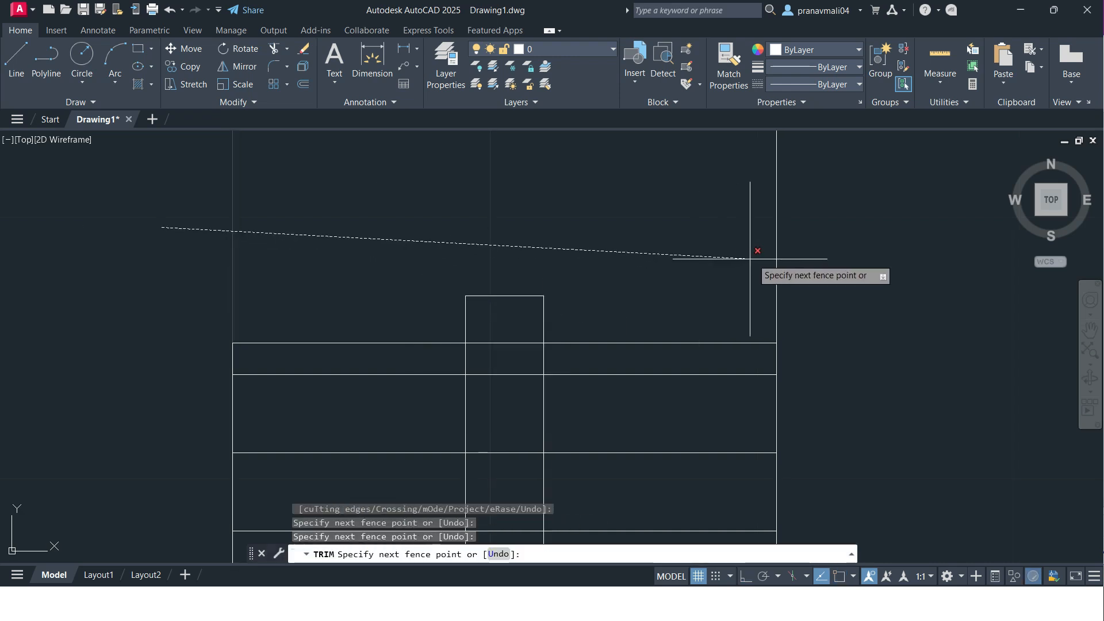
key("Return")
scroll(748, 345, "down", 4)
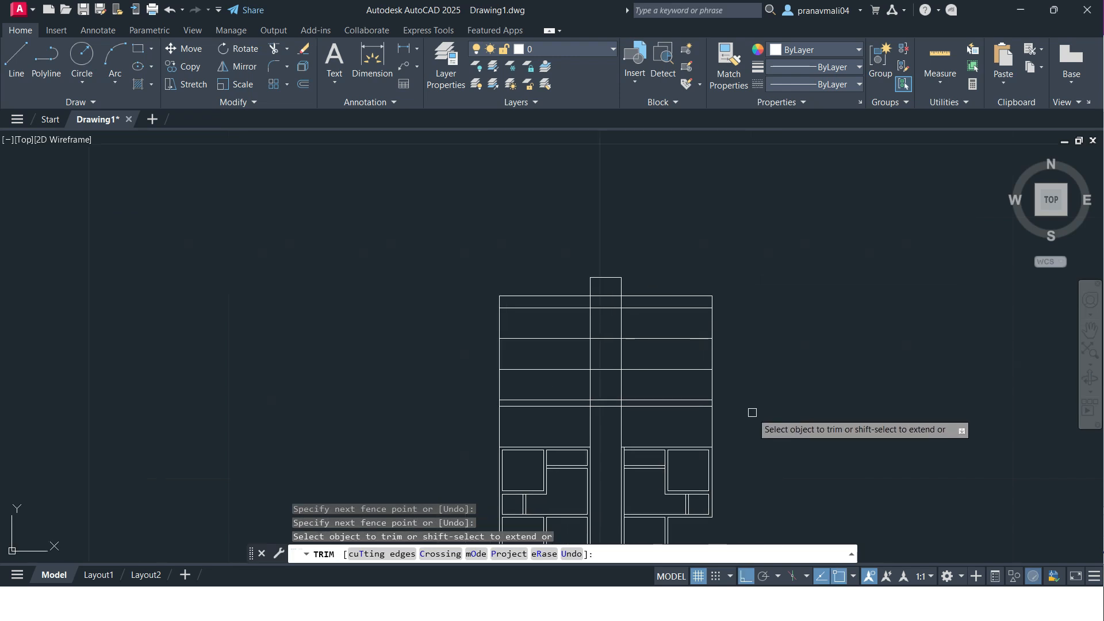
Step: Trim the vertical projection lines between the elevation's base line and the floor plan with a fence across them
left_click(747, 420)
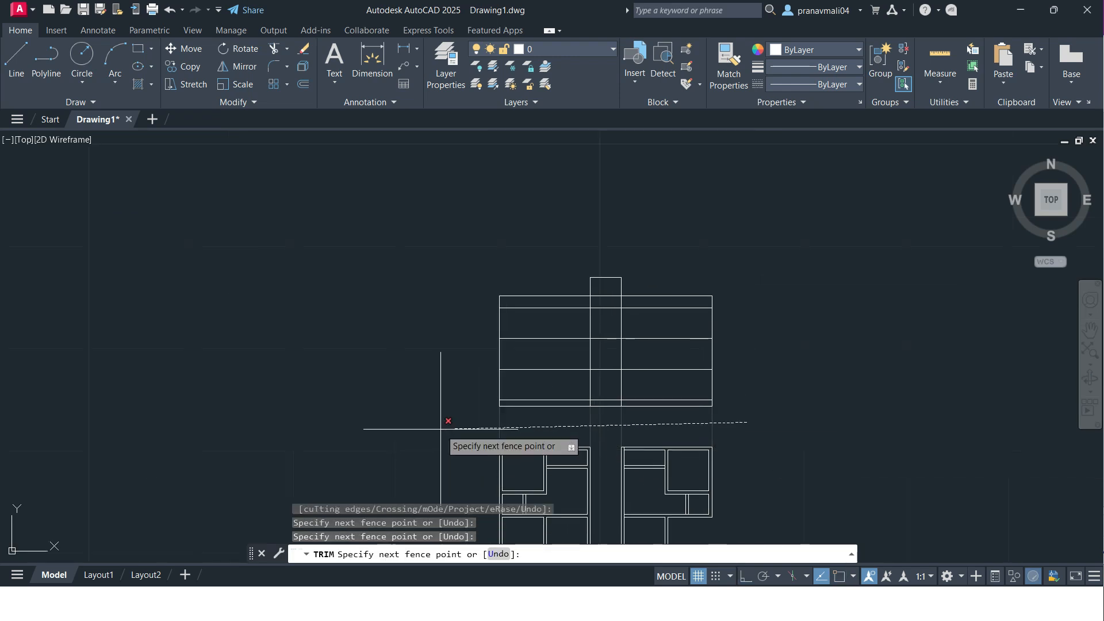
left_click(441, 429)
middle_click_drag(647, 431, 568, 430)
key("Escape")
key("Escape")
Step: Draw a short vertical line across the front wall at the midpoint of the left block's lower-left room
middle_click_drag(559, 392, 566, 272)
middle_click_drag(508, 375, 451, 372)
scroll(452, 437, "up", 2)
scroll(403, 460, "up", 4)
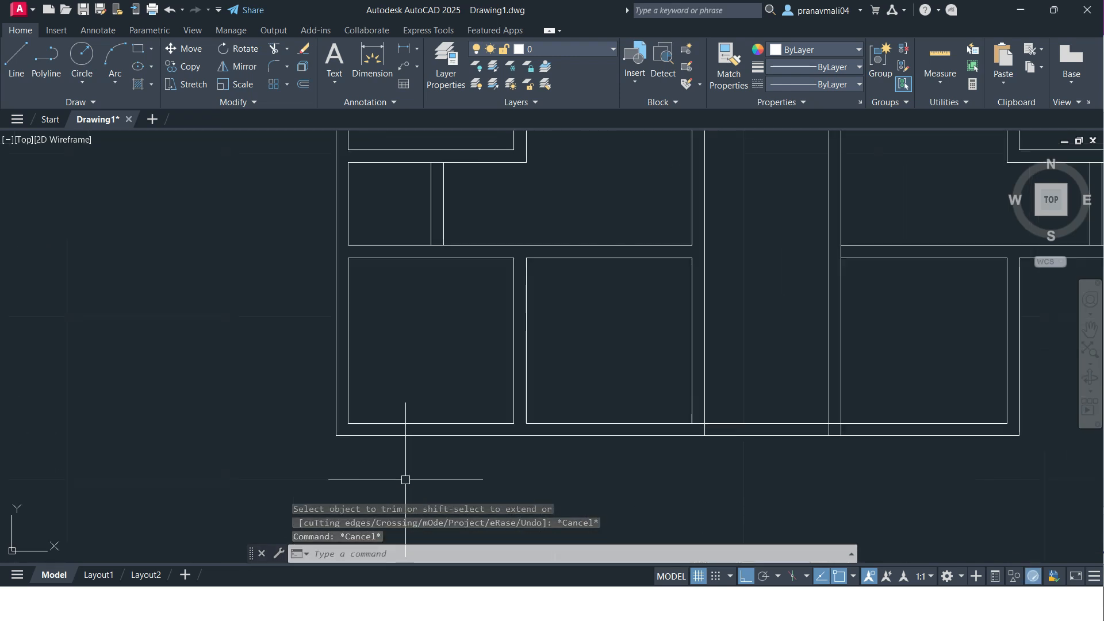
type("l")
key("Return")
scroll(432, 449, "down", 2)
scroll(433, 446, "up", 2)
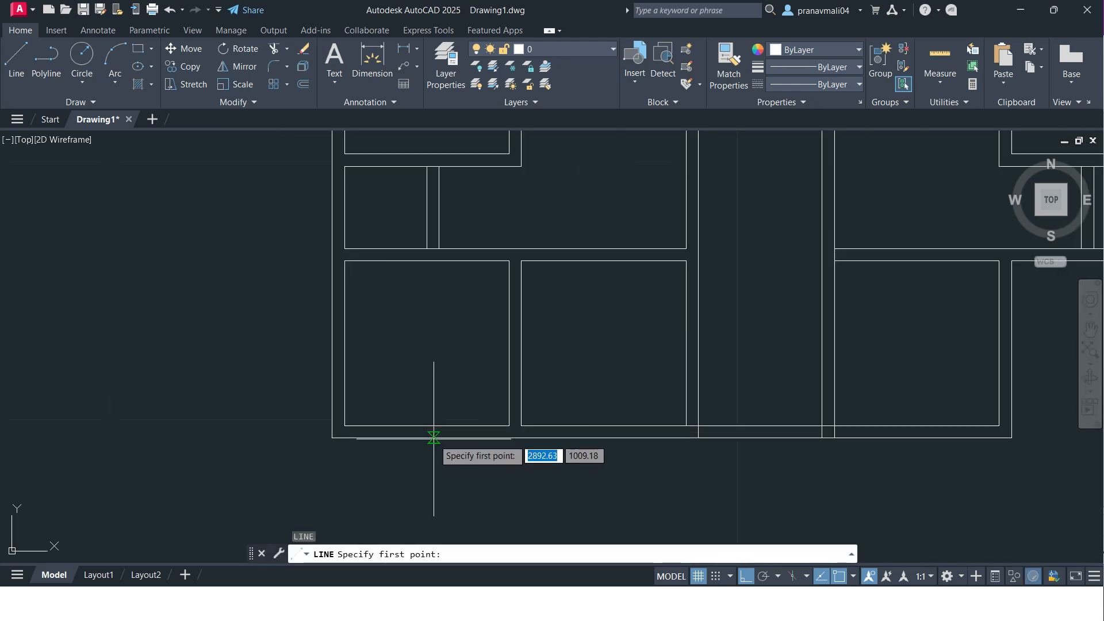
scroll(438, 448, "up", 3)
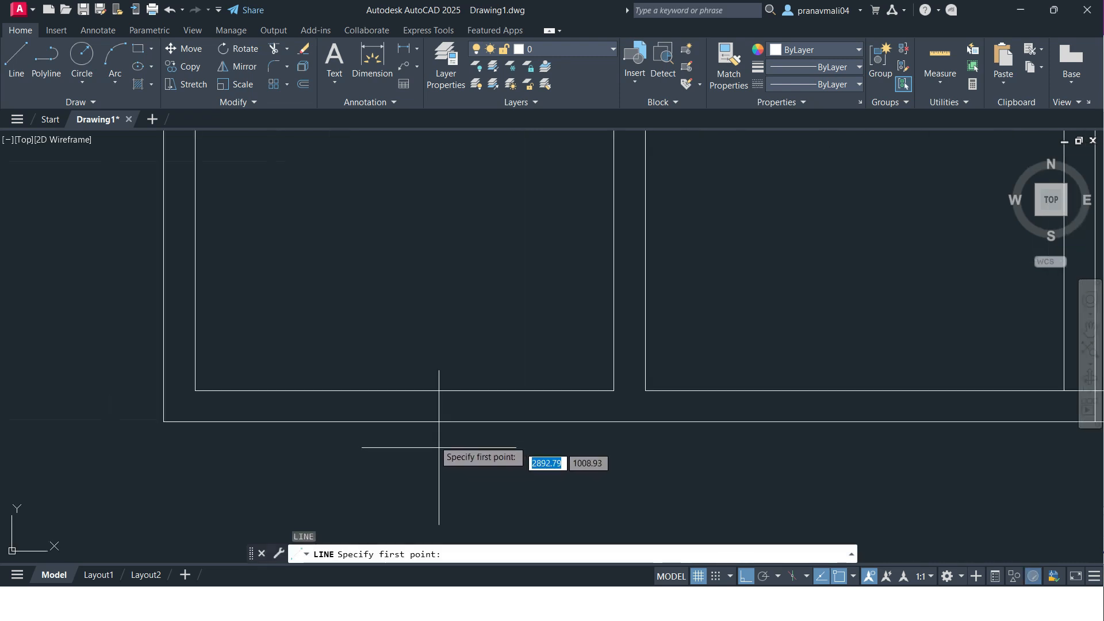
left_click(405, 391)
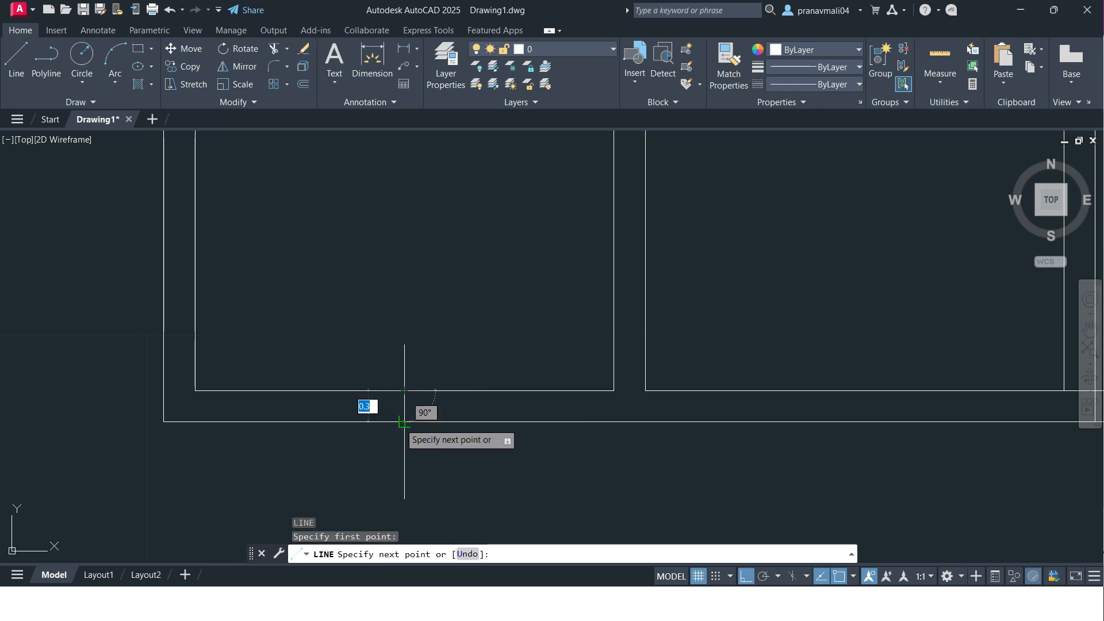
left_click(405, 421)
key("Return")
Step: Draw a short vertical line across the front wall at the midpoint of the adjacent lower room in the left block
middle_click_drag(647, 438, 386, 430)
key("Return")
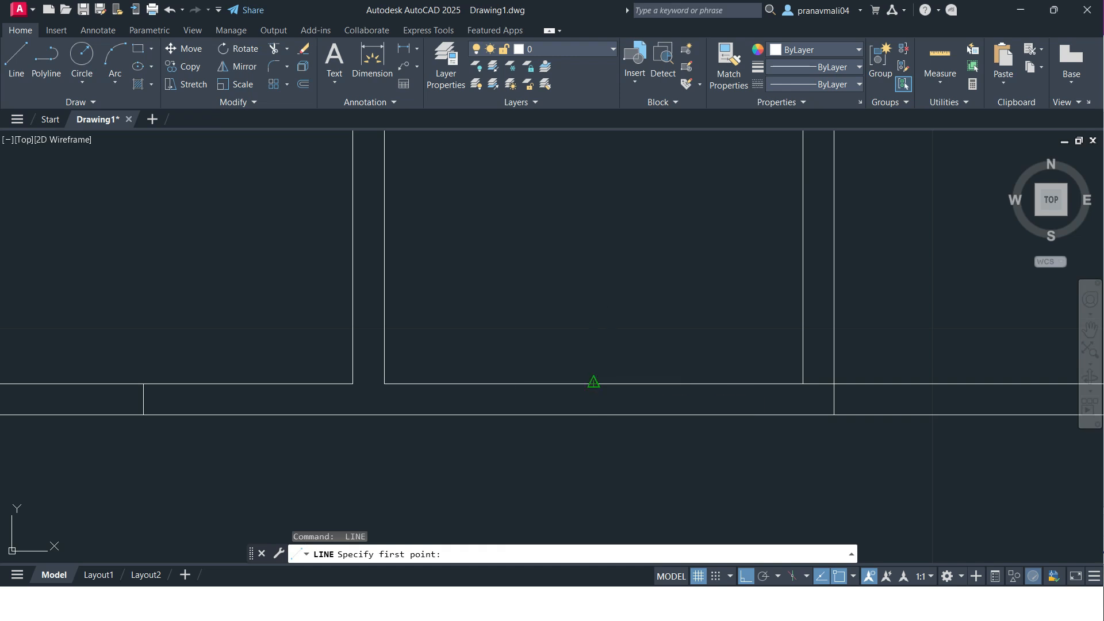
left_click(594, 383)
left_click(593, 416)
key("Return")
Step: Draw a short vertical line across the front wall at the midpoint of the right block's lower room
scroll(668, 426, "down", 4)
middle_click_drag(616, 426, 328, 426)
scroll(654, 426, "up", 2)
key("Return")
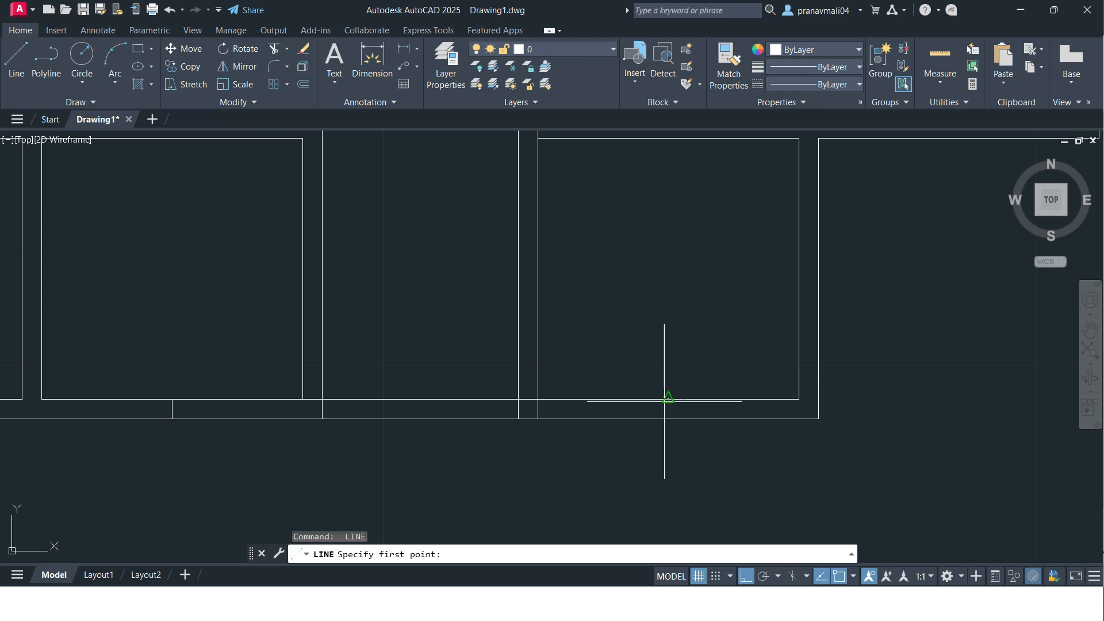
left_click(668, 399)
left_click(668, 418)
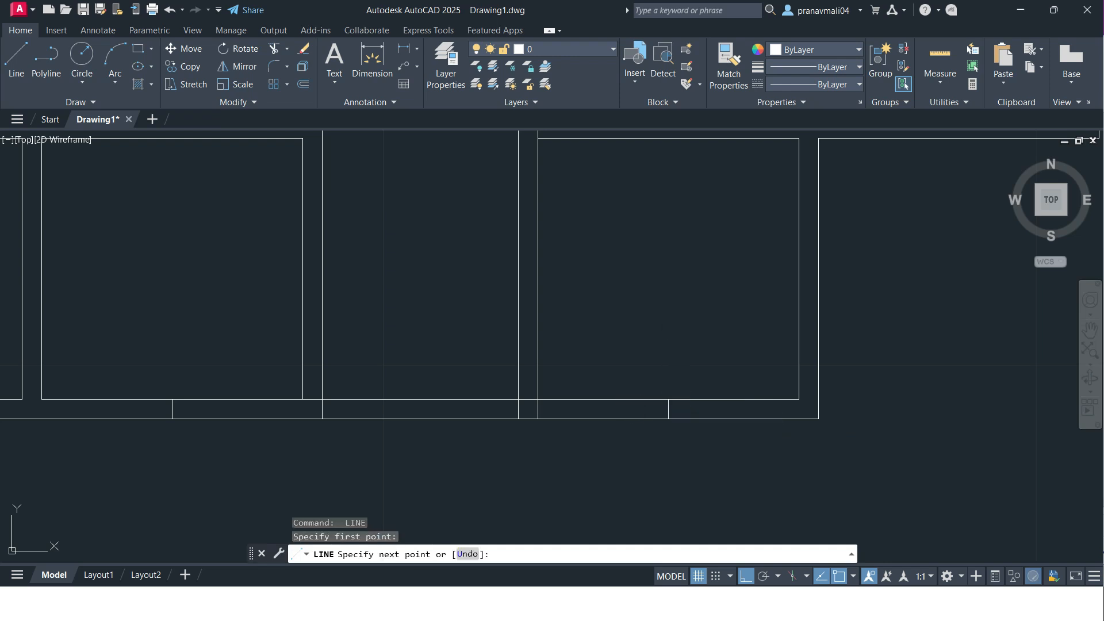
key("Return")
Step: Open the tool palettes and show the architectural samples
scroll(533, 439, "down", 2)
middle_click_drag(424, 406, 622, 402)
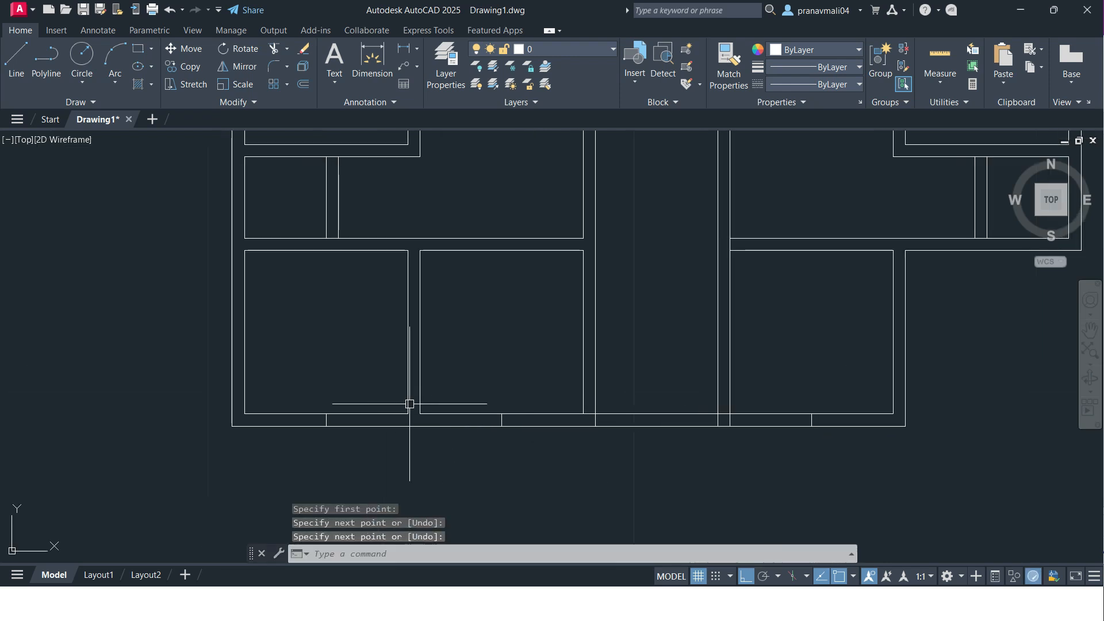
type("TP")
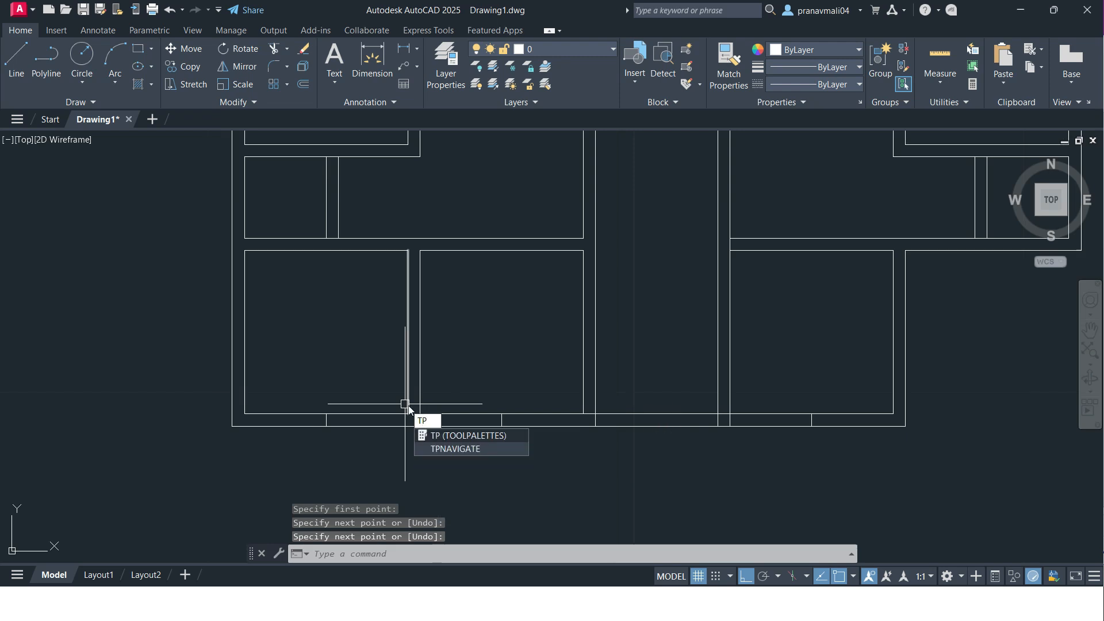
key("Return")
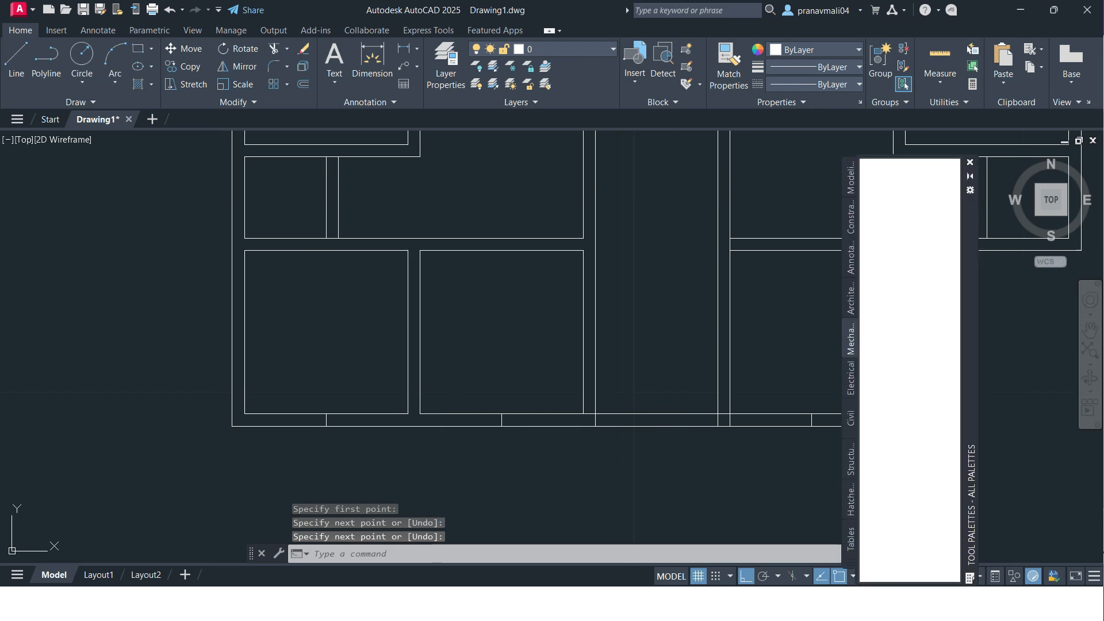
left_click(849, 310)
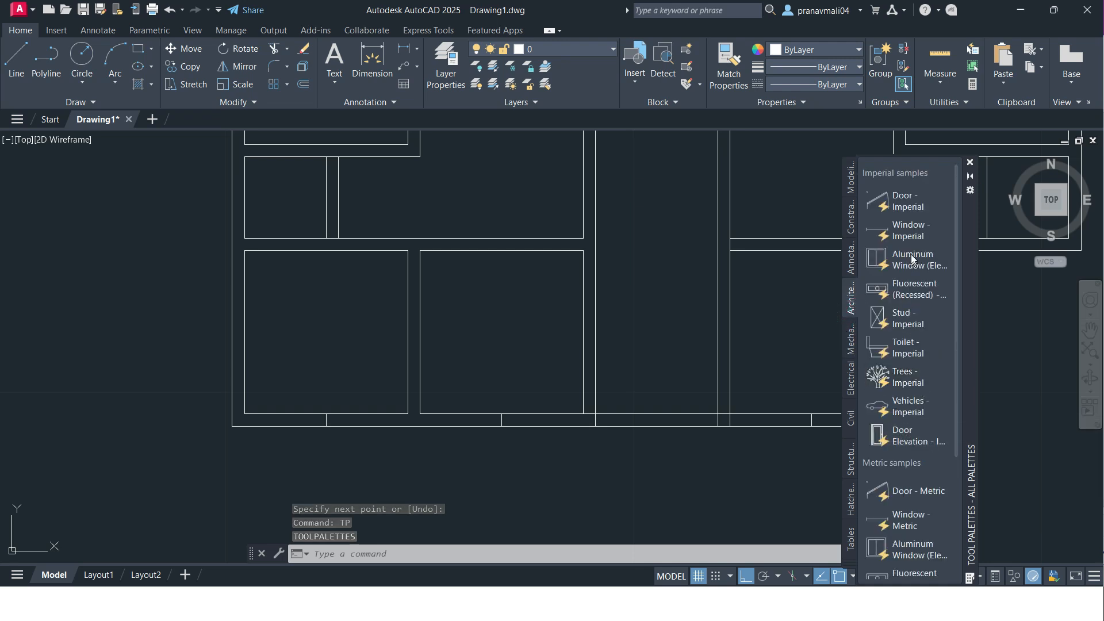
Step: Insert the Window - Imperial block below the front wall, inspect its parameters in the Block Editor and close the editor
left_click(910, 240)
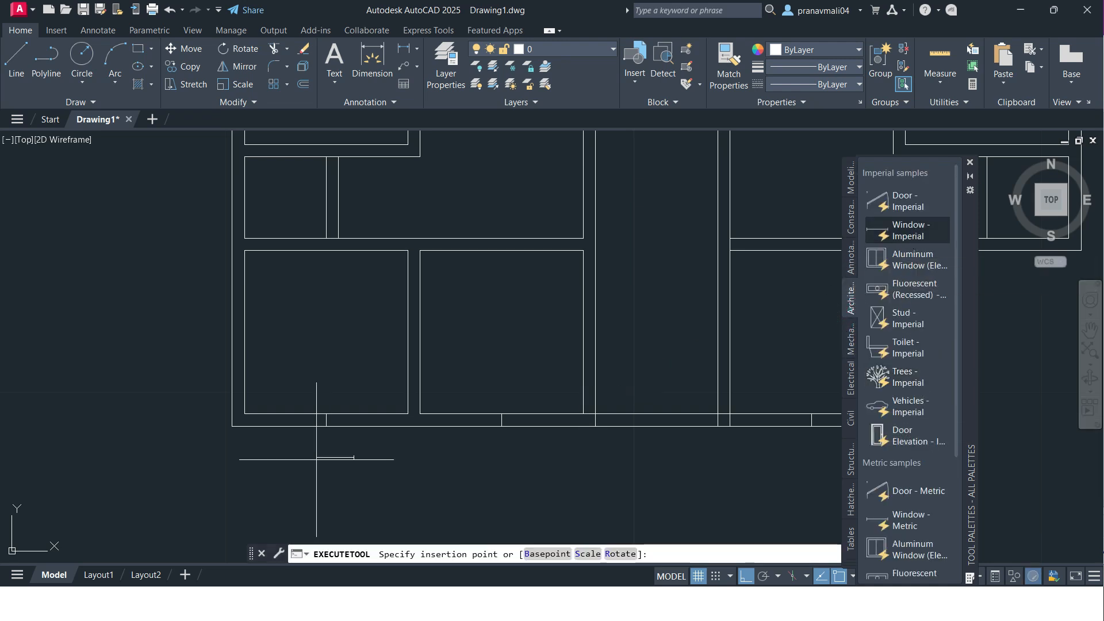
scroll(320, 434, "up", 5)
double_click(412, 423)
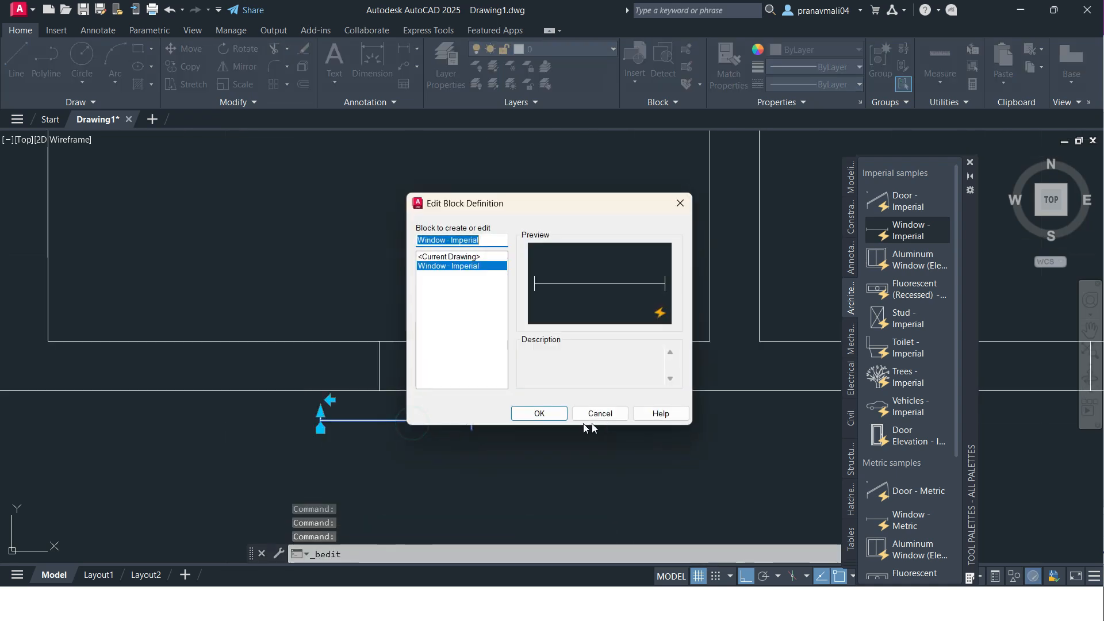
left_click(540, 414)
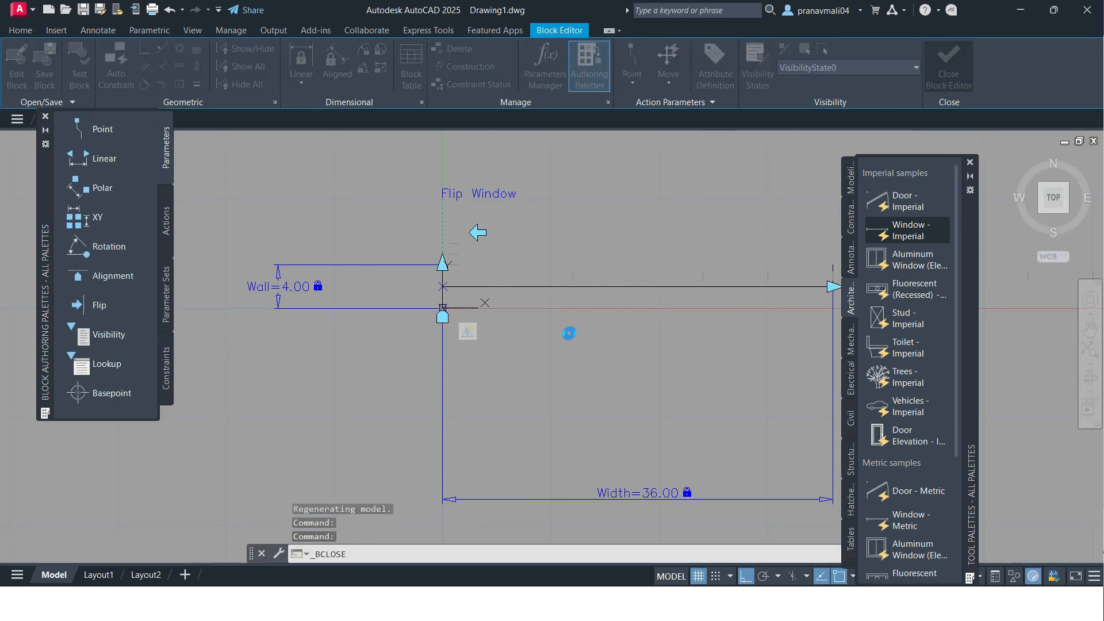
left_click(525, 342)
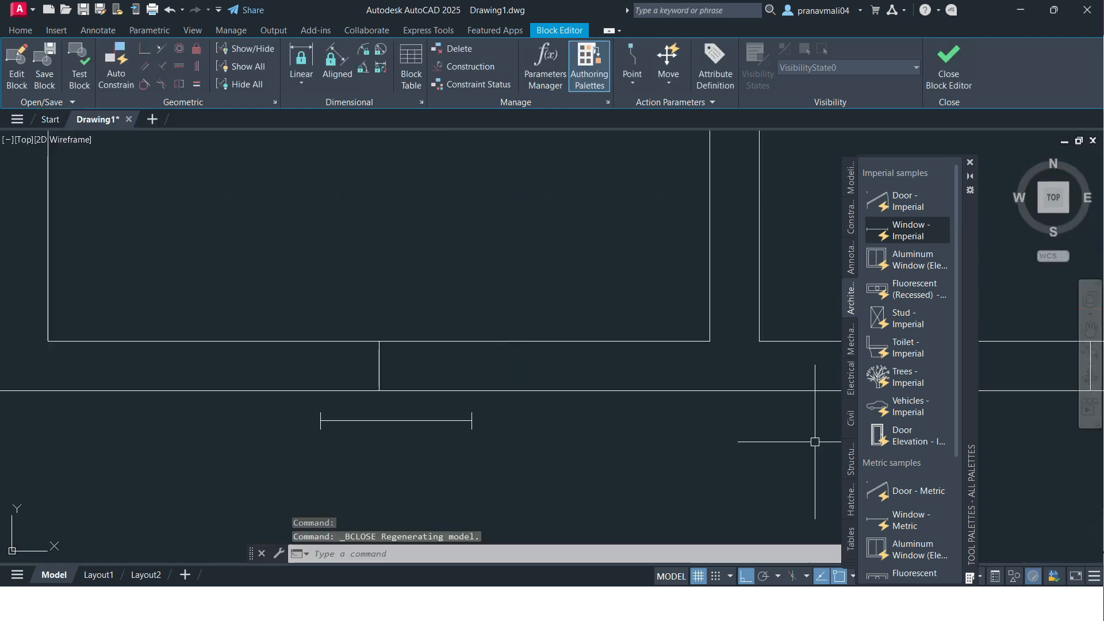
Step: Insert the Window - Metric block below the front wall and erase the Window - Imperial block
left_click(902, 519)
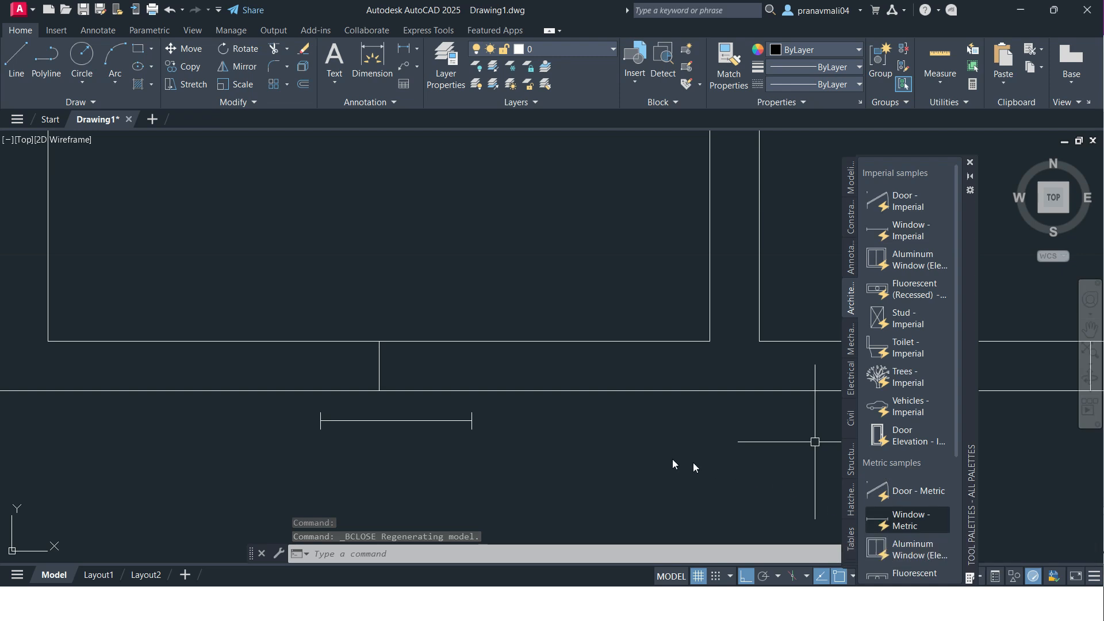
left_click(513, 461)
left_click(463, 442)
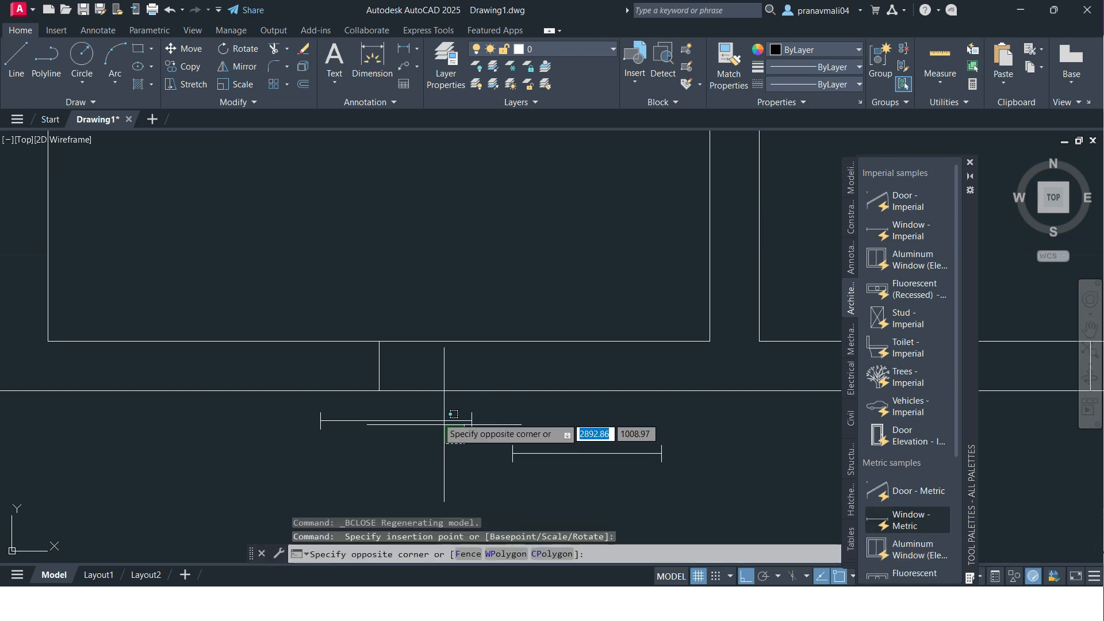
left_click(433, 409)
key("Delete")
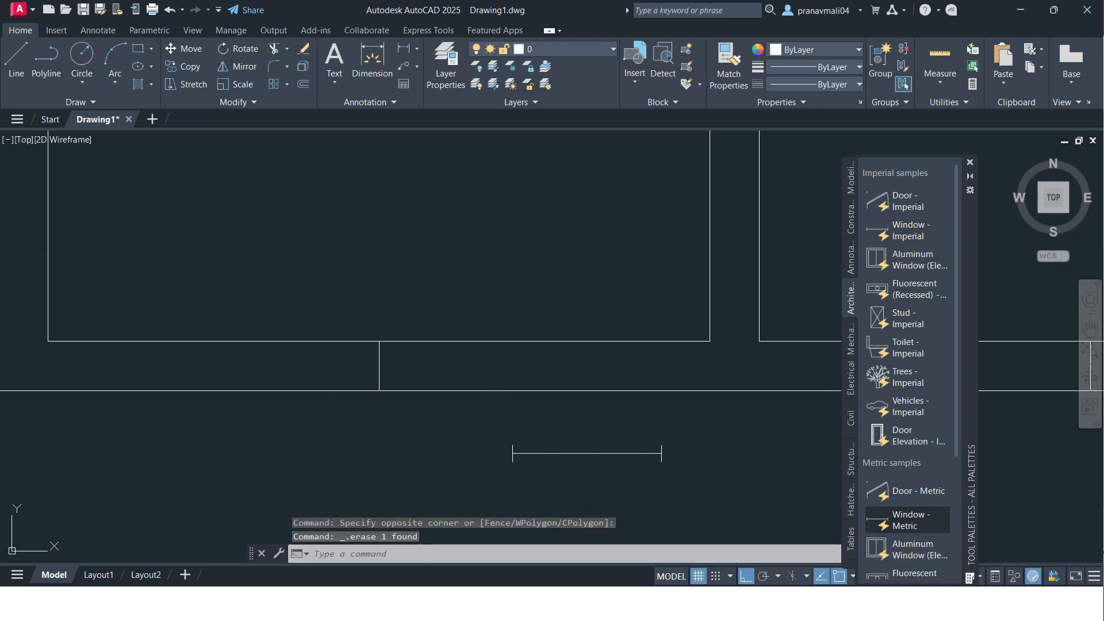
Step: Set the Window - Metric block's wall thickness parameter to 300 in the Block Editor and save the block on closing
double_click(660, 453)
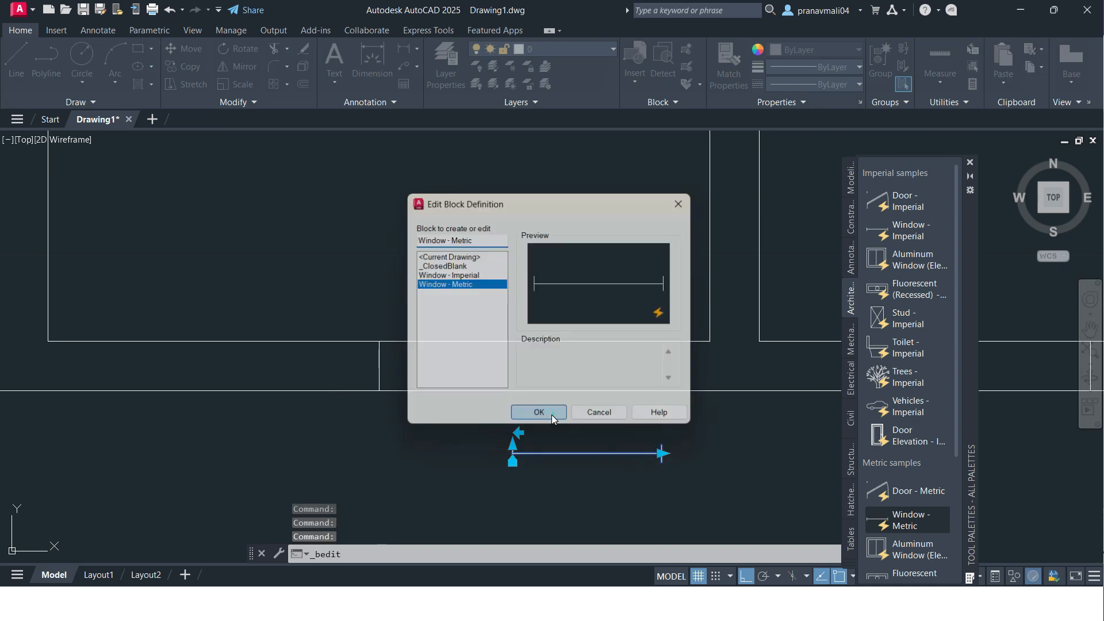
left_click(539, 412)
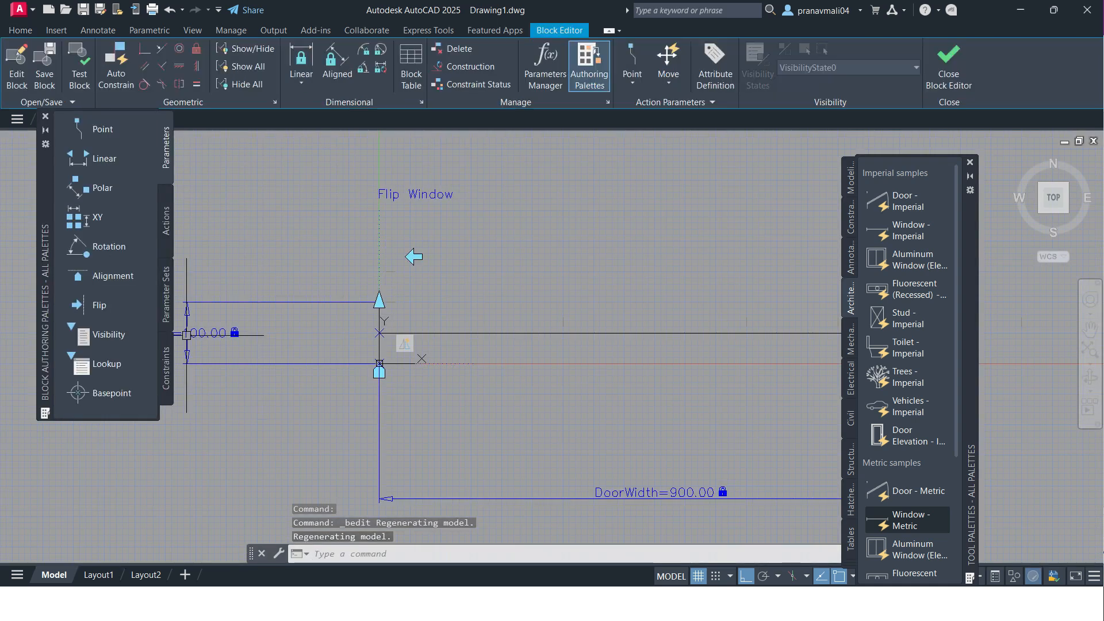
double_click(197, 334)
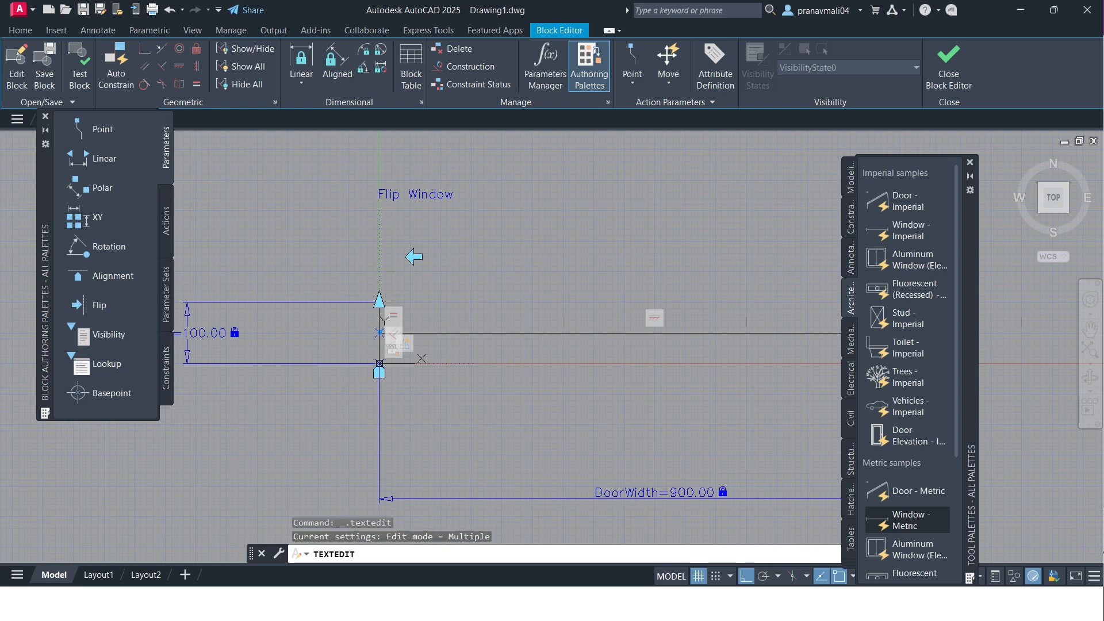
type("300")
key("Return")
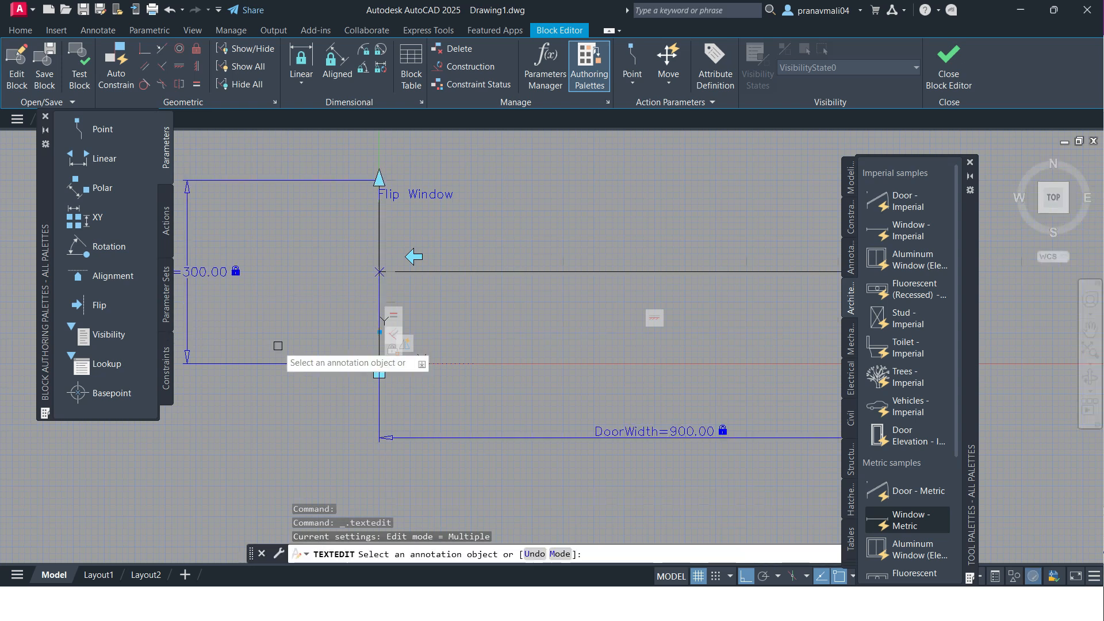
left_click(936, 76)
left_click(533, 293)
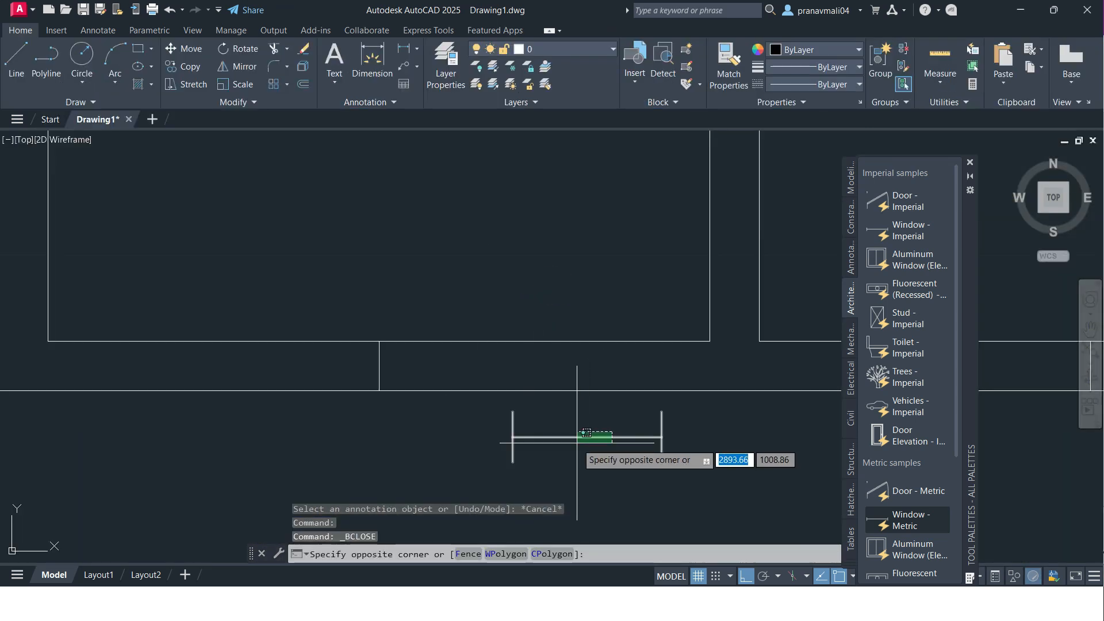
Step: Stretch the metric window block to a width of 1.5
left_click(640, 434)
left_click(661, 437)
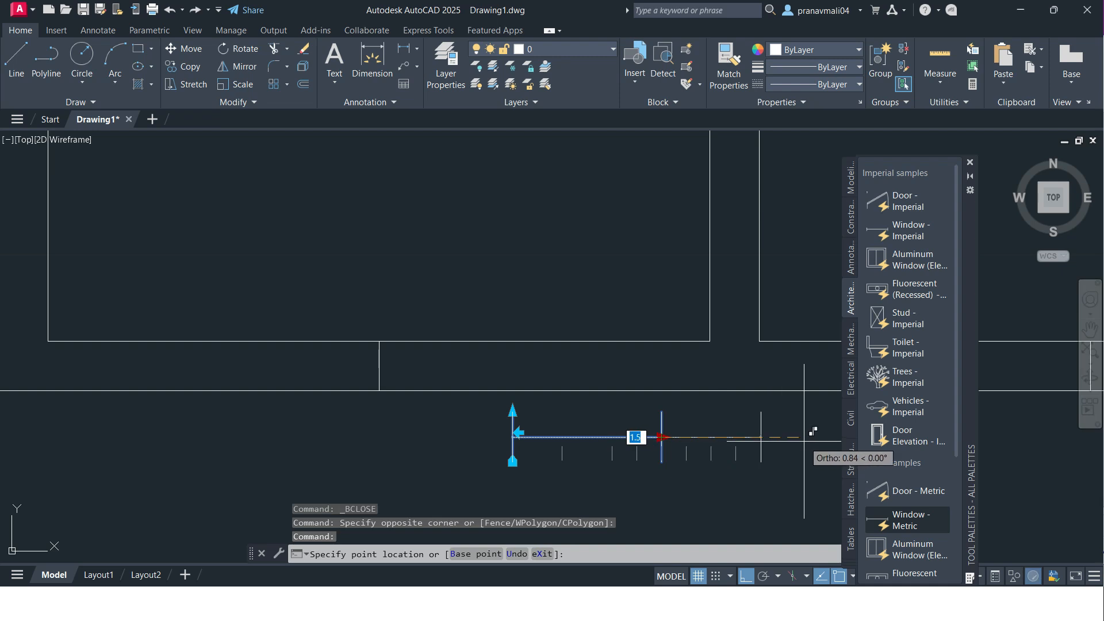
key("Escape")
Step: Move the window block by its midpoint onto the middle of the short line in the lower-left room's front wall
type("m")
key("Return")
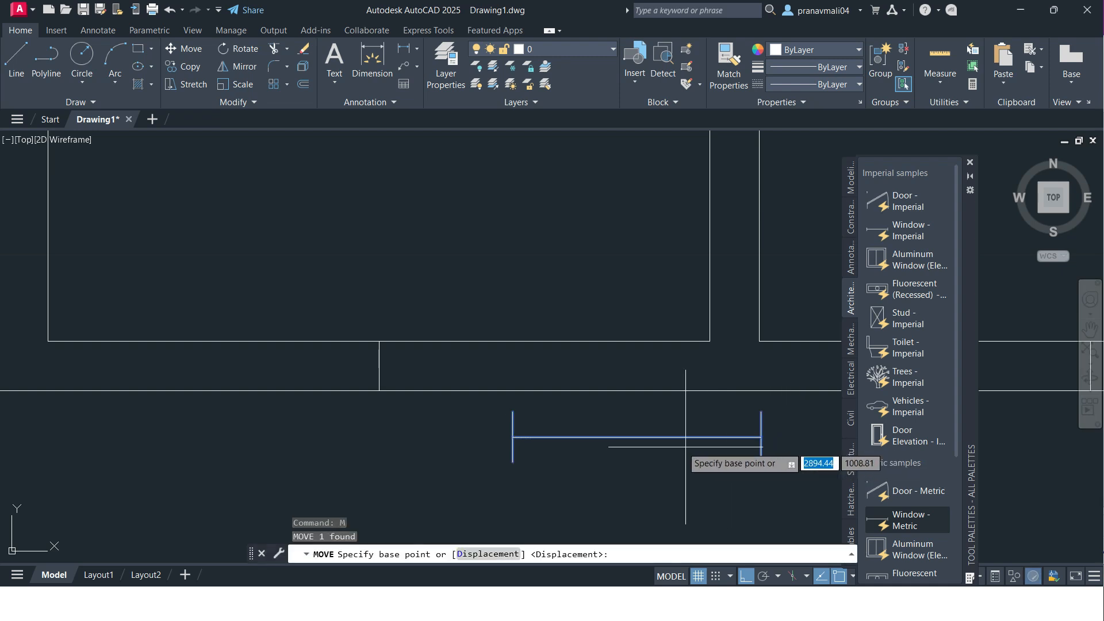
left_click(644, 437)
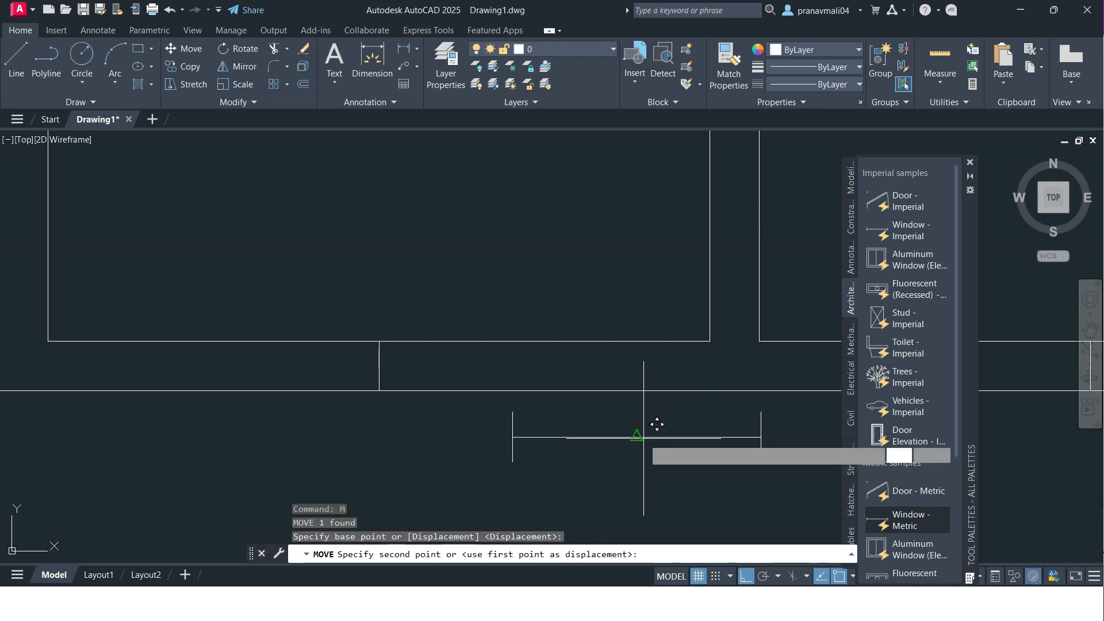
left_click(377, 364)
Step: Copy the window block from its midpoint to the middle of the short lines in the other two front rooms' walls
scroll(385, 374, "down", 4)
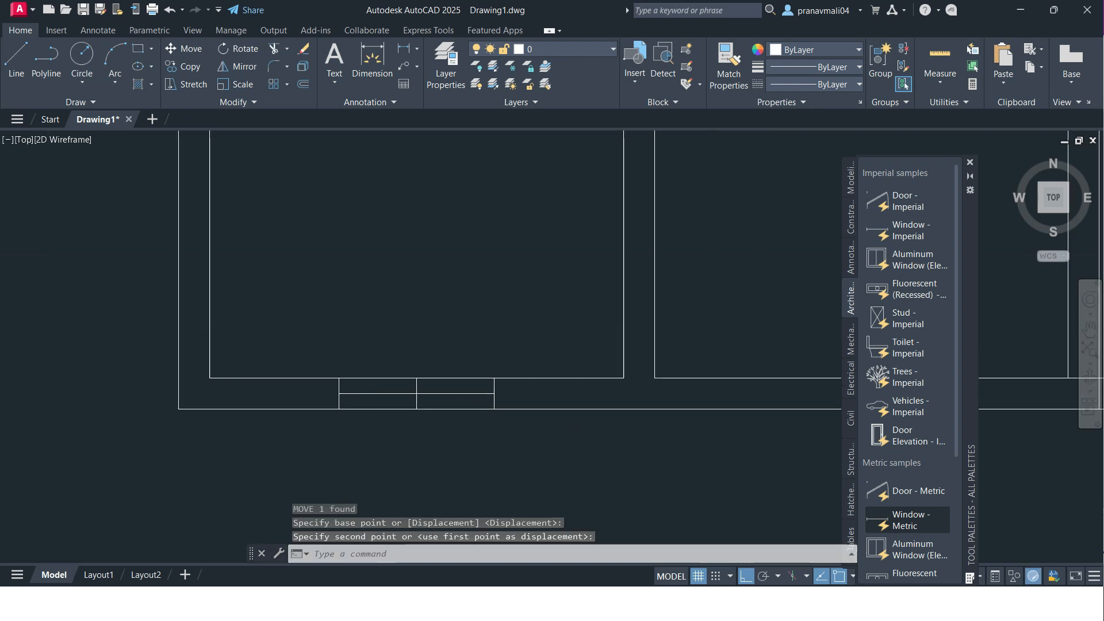
left_click(395, 352)
mouse_move(433, 400)
middle_mouse_down()
mouse_move(402, 424)
mouse_move(369, 424)
middle_mouse_up()
type("co")
key("Return")
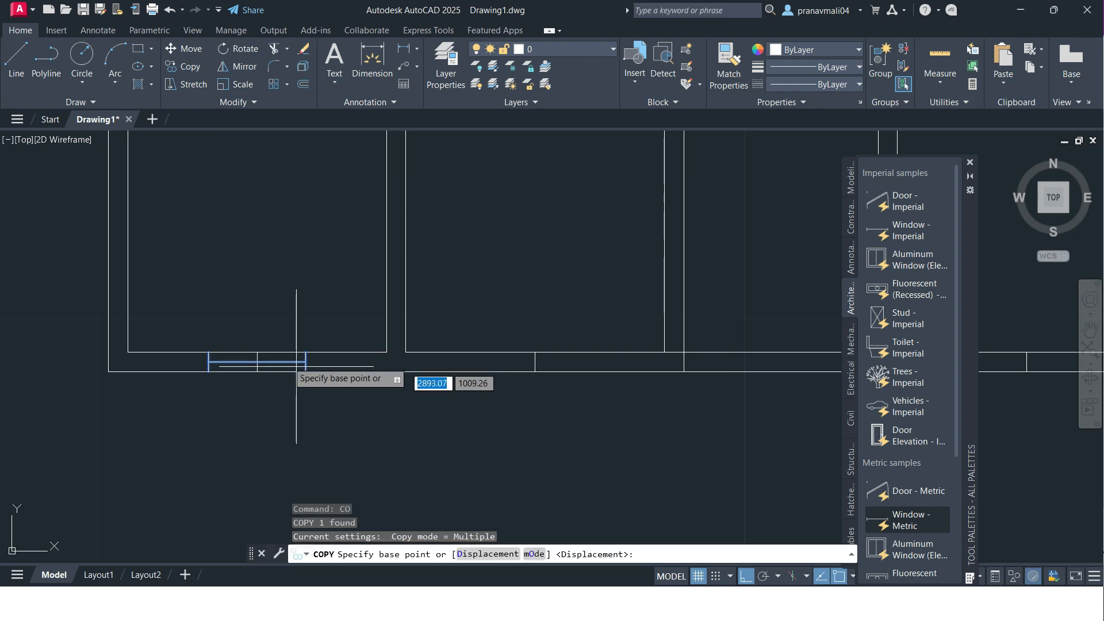
left_click(258, 362)
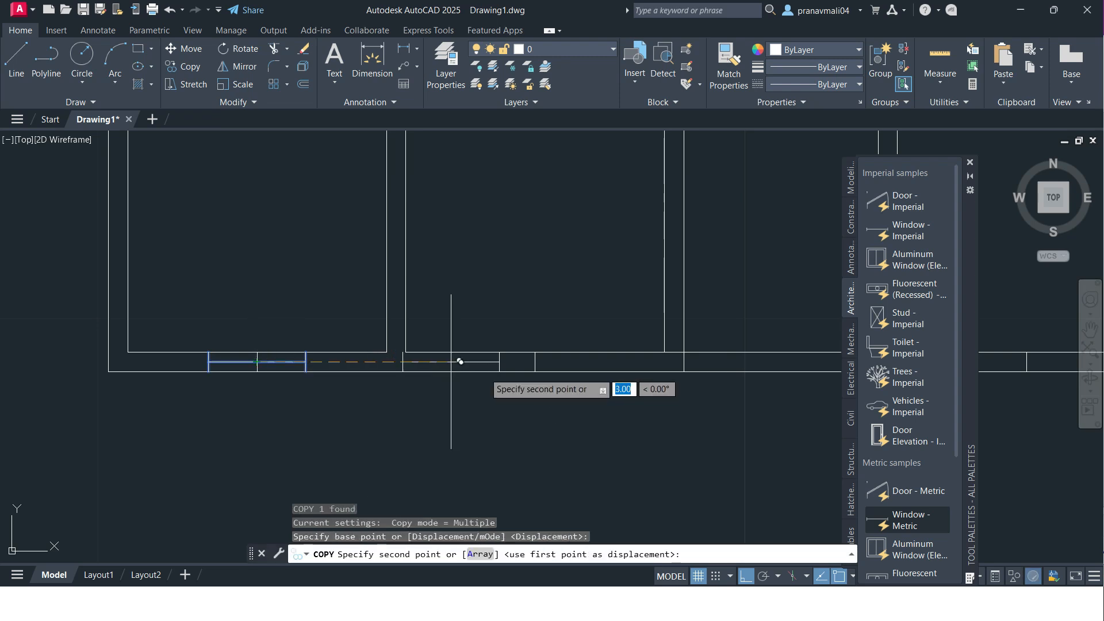
left_click(537, 369)
middle_click_drag(533, 382, 292, 374)
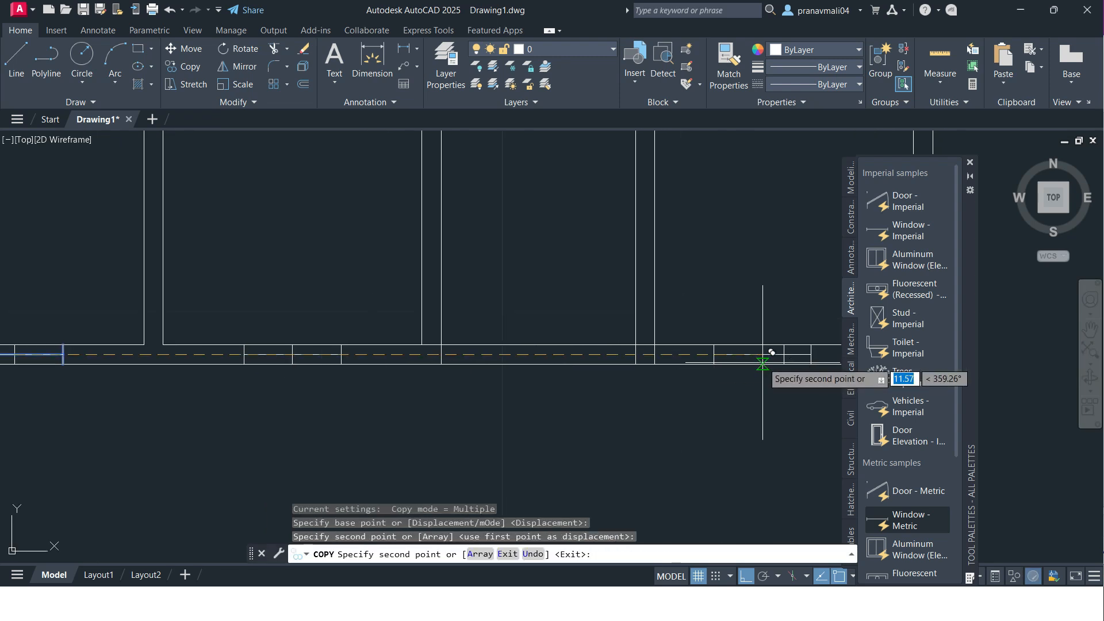
left_click(788, 357)
scroll(731, 394, "down", 4)
middle_click_drag(711, 397, 586, 426)
middle_click_drag(799, 412, 693, 417)
key("Escape")
key("Escape")
Step: Draw a vertical projection line from the left end of the lower-left room's window up to the elevation's second horizontal line from the bottom
middle_click_drag(464, 344, 499, 365)
scroll(313, 414, "down", 3)
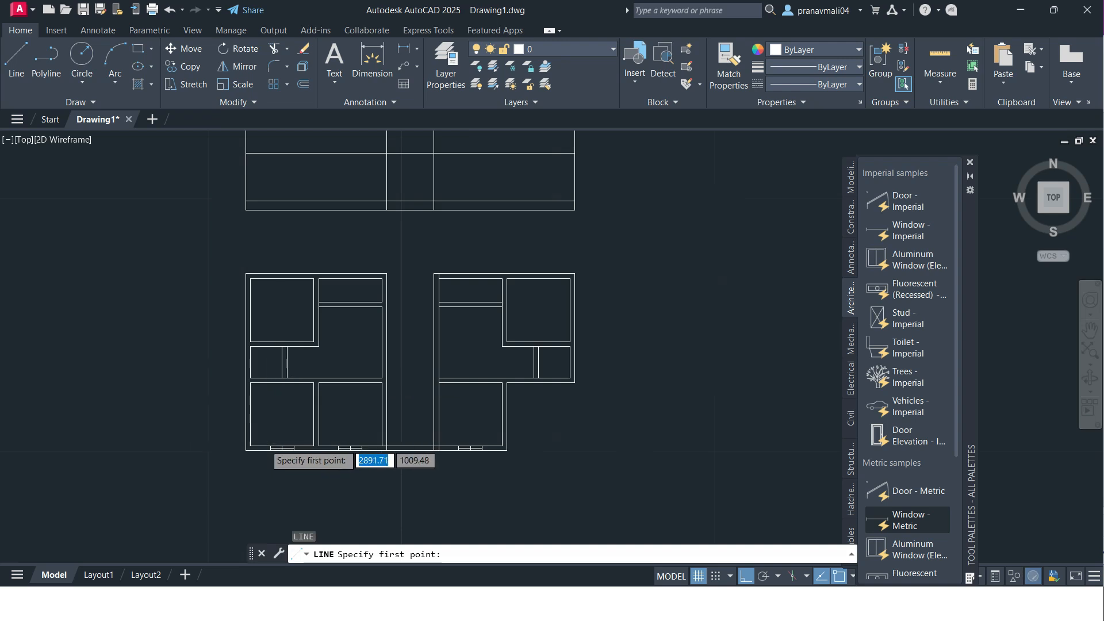
scroll(268, 443, "up", 4)
left_click(279, 451)
scroll(287, 292, "down", 4)
scroll(311, 242, "up", 6)
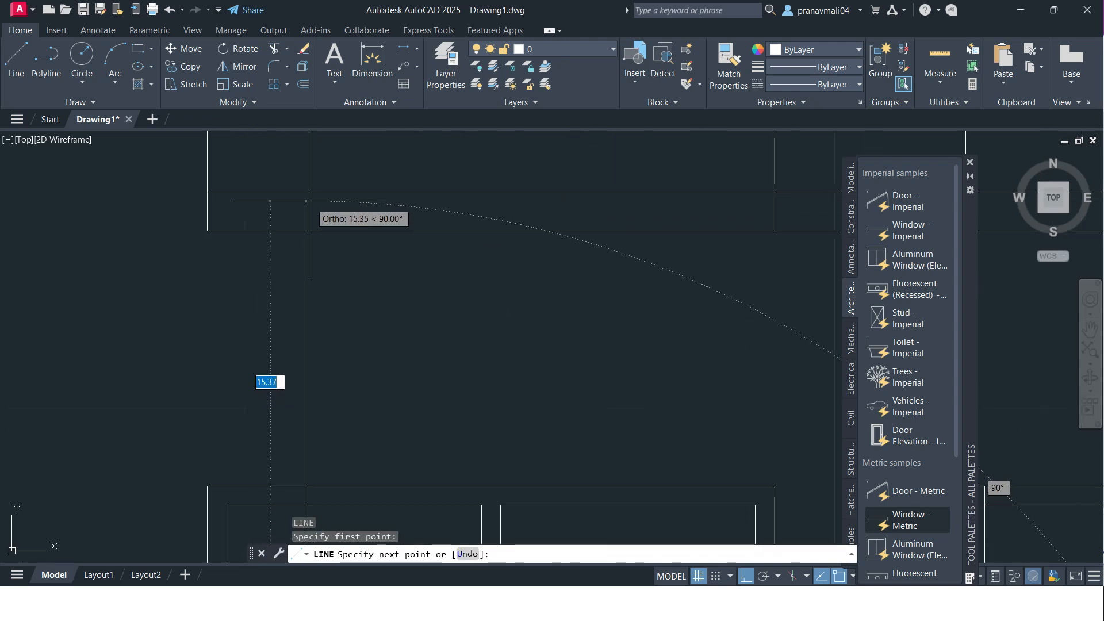
left_click(306, 194)
middle_click_drag(302, 175, 330, 400)
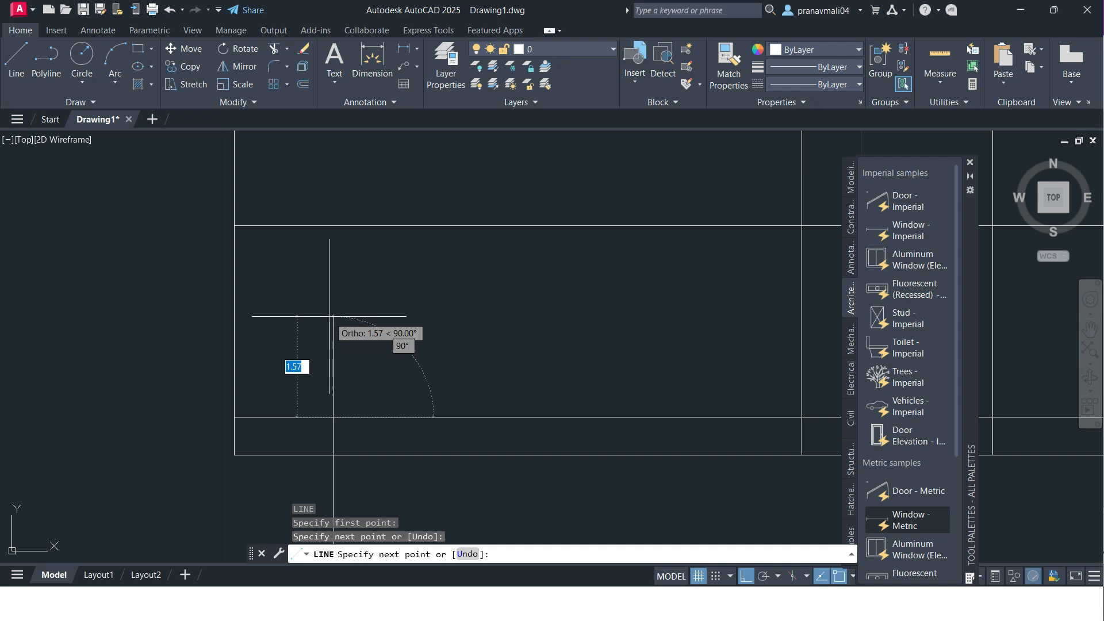
Step: Continue the projection line 0.9 straight up from the elevation's horizontal line to mark the window's sill height
type("0.9")
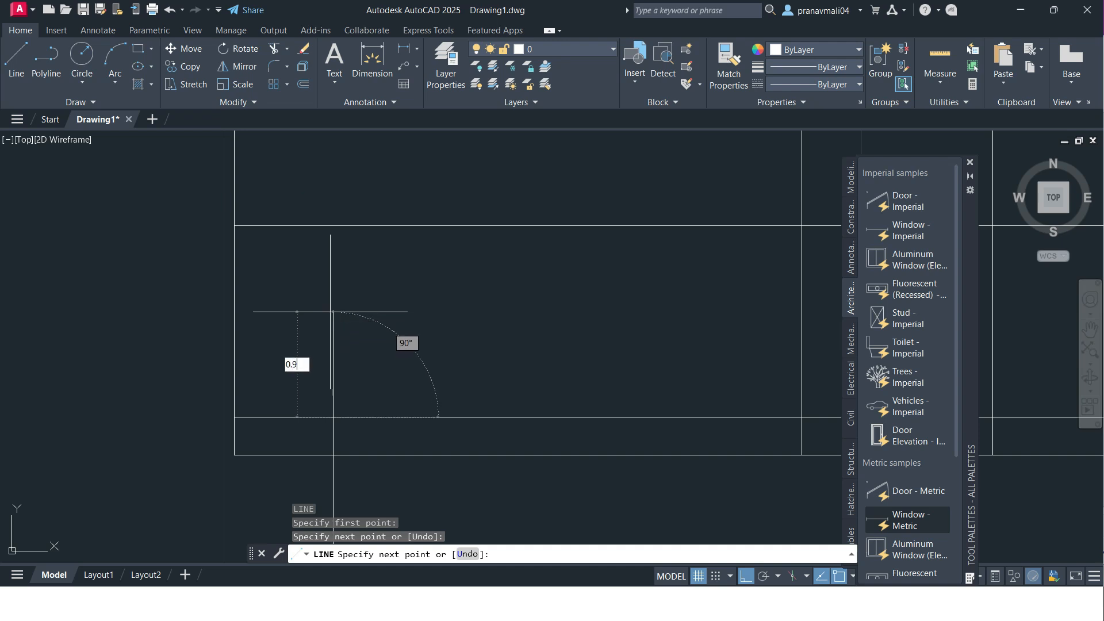
key("Return")
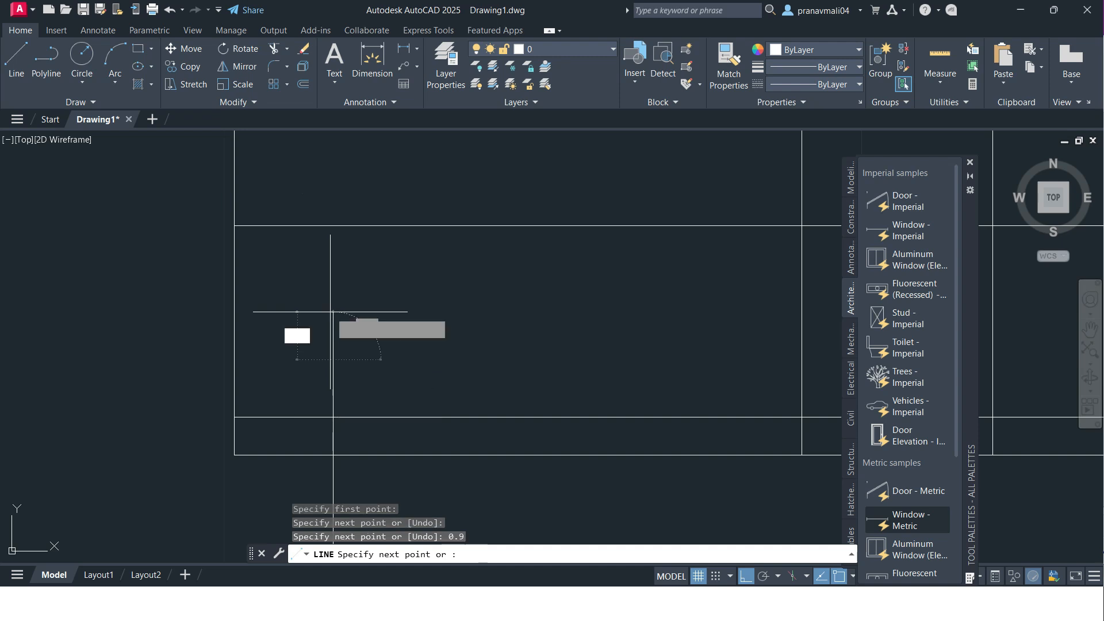
key("Escape")
key("Escape")
middle_click_drag(349, 324, 382, 317)
middle_click_drag(563, 330, 486, 296)
middle_click_drag(391, 307, 400, 305)
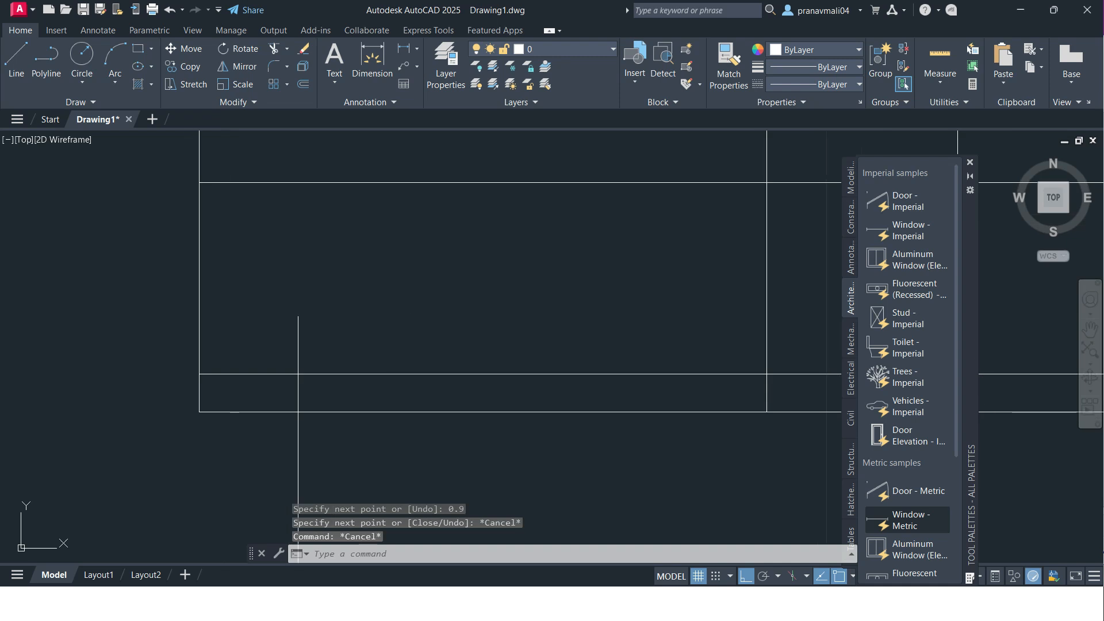
Step: Insert the metric Aluminum Window (Elevation) block at the upper end of the 0.9 sill line
left_click(911, 552)
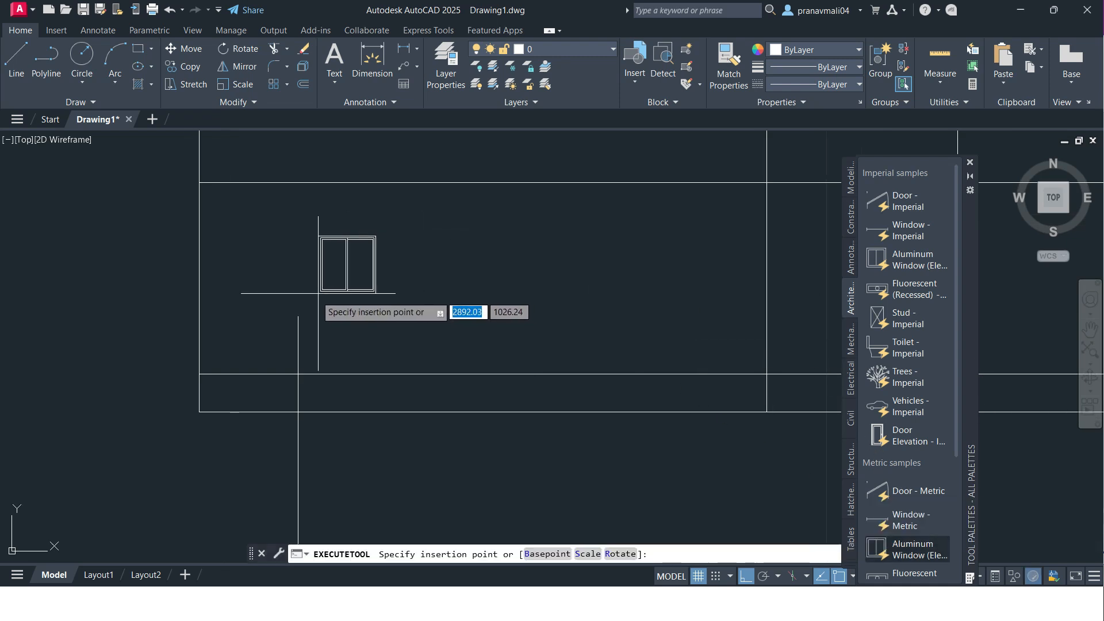
left_click(298, 316)
scroll(741, 315, "down", 3)
Step: Draw a second vertical projection line from the right end of the lower-left room's window up past the elevation window block
mouse_move(741, 316)
middle_mouse_down()
mouse_move(693, 349)
mouse_move(562, 234)
middle_mouse_up()
mouse_move(555, 438)
middle_mouse_down()
mouse_move(580, 315)
mouse_move(573, 292)
middle_mouse_up()
type("l")
key("Return")
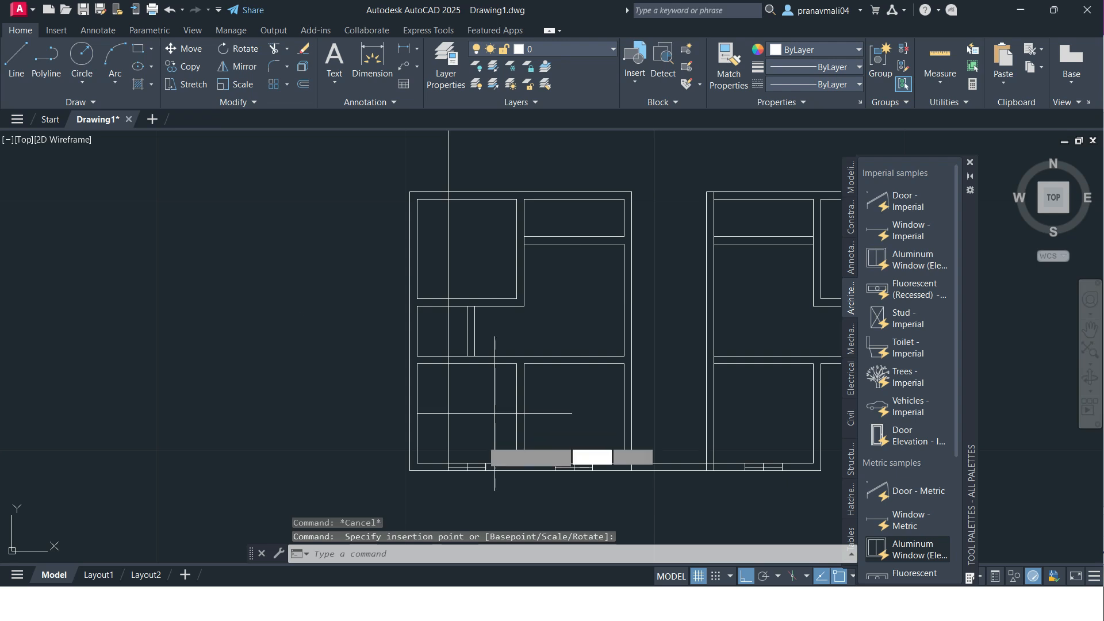
scroll(485, 462, "up", 1)
left_click(486, 464)
scroll(517, 271, "down", 2)
scroll(506, 271, "down", 1)
scroll(520, 387, "up", 5)
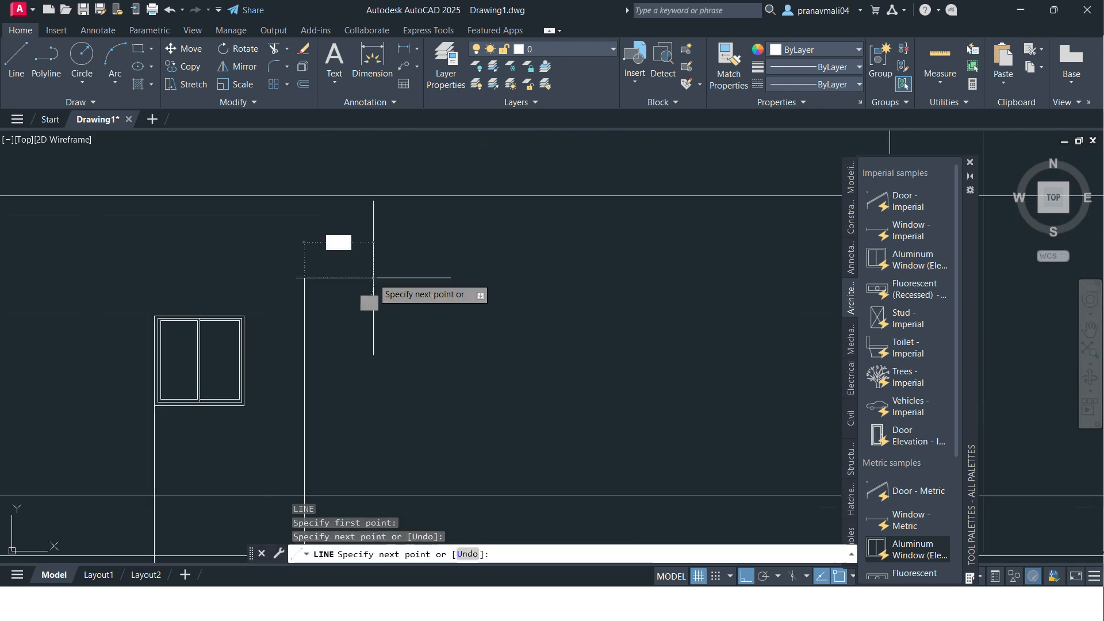
key("Escape")
key("Escape")
Step: Stretch the aluminum window block's width so its right edge meets the second projection line
left_click(296, 329)
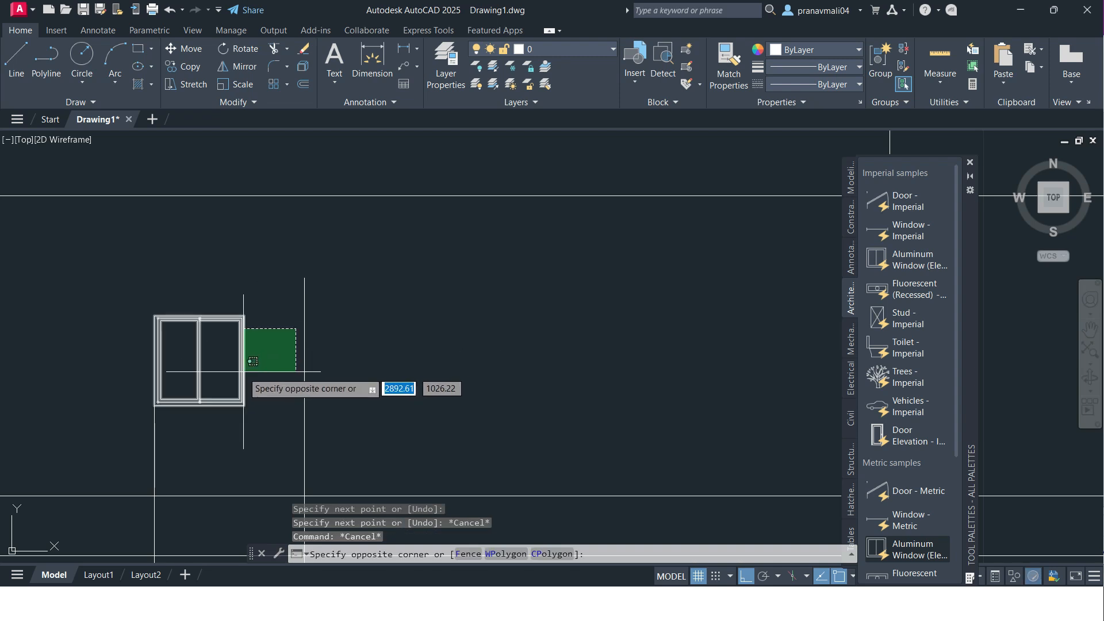
left_click(244, 405)
left_click(244, 406)
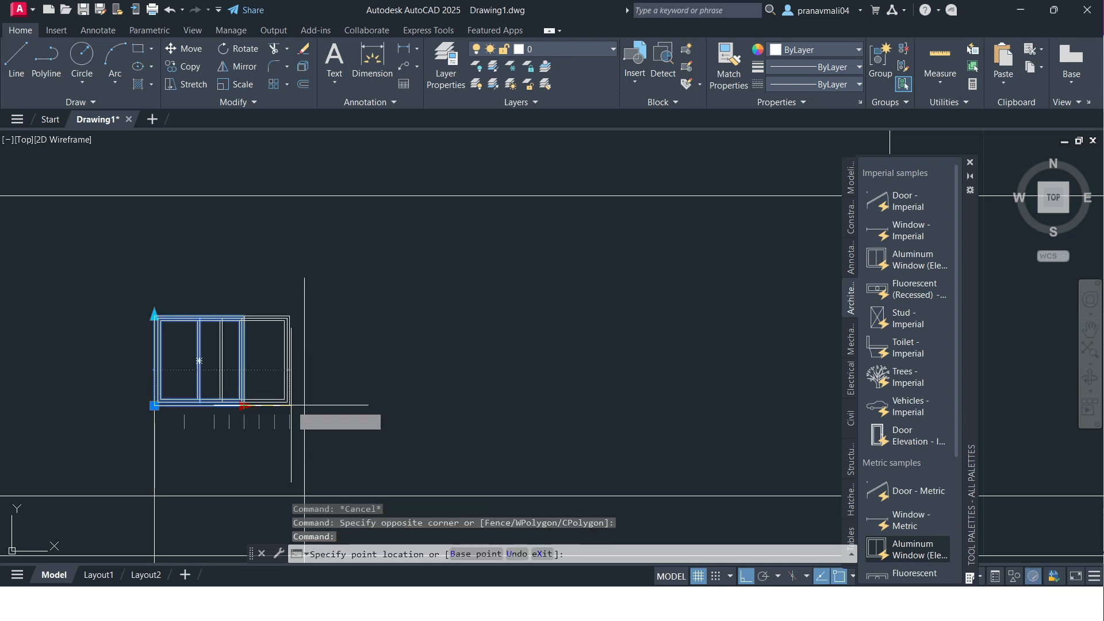
left_click(305, 405)
middle_click_drag(207, 352, 284, 350)
scroll(249, 320, "up", 2)
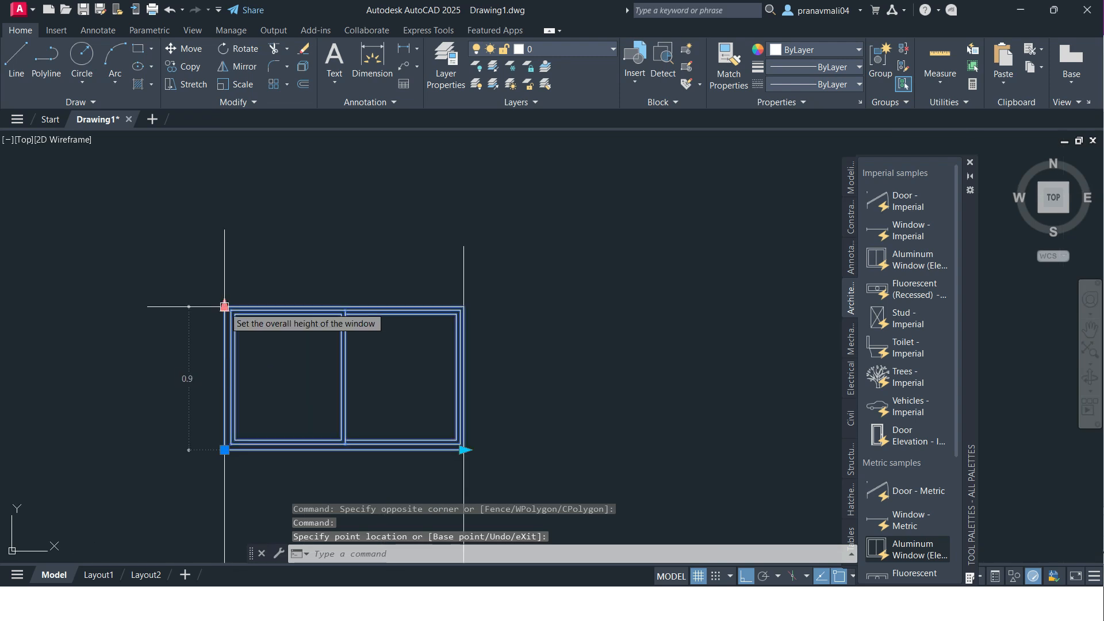
Step: Stretch the aluminum window block's overall height upward by two size increments
left_click(224, 307)
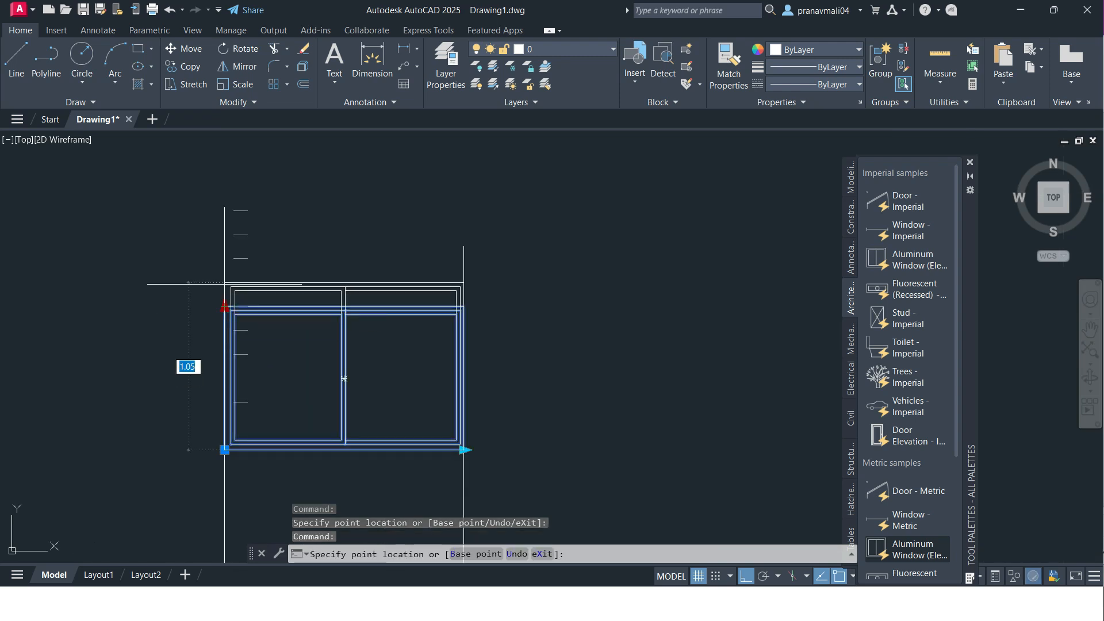
left_click(221, 256)
scroll(221, 256, "down", 4)
key("Escape")
key("Escape")
middle_click_drag(397, 322, 411, 320)
scroll(414, 369, "up", 2)
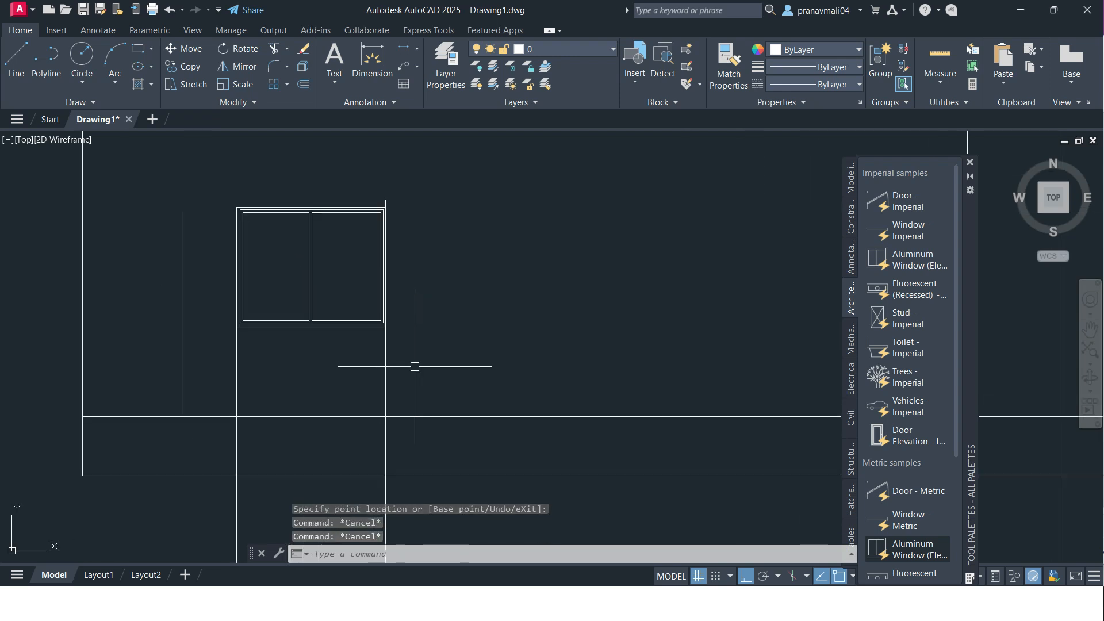
middle_click_drag(392, 361, 409, 367)
middle_click_drag(432, 278, 501, 264)
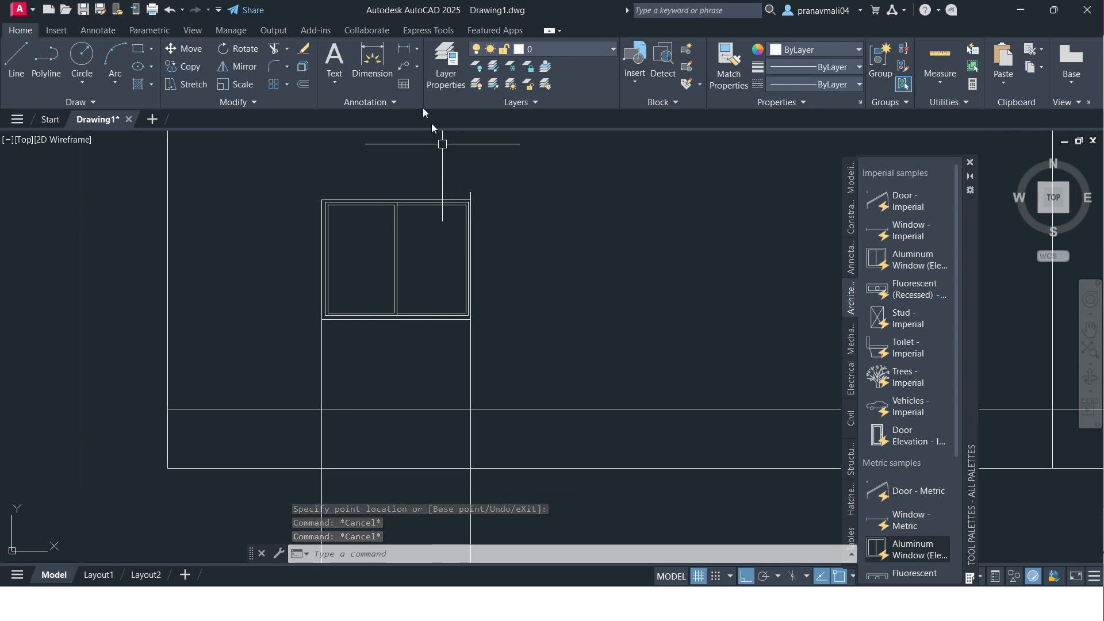
Step: Add a multileader from the elevation window's lower-left corner out past the building's left edge, reading "0.9 sill height"
left_click(417, 68)
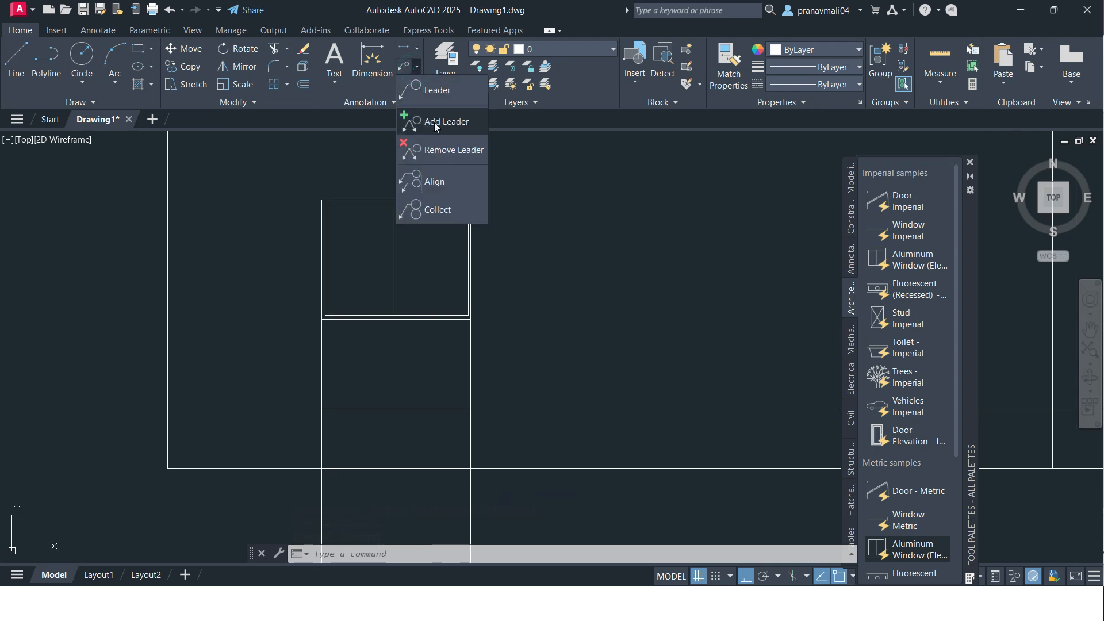
left_click(440, 91)
left_click(396, 260)
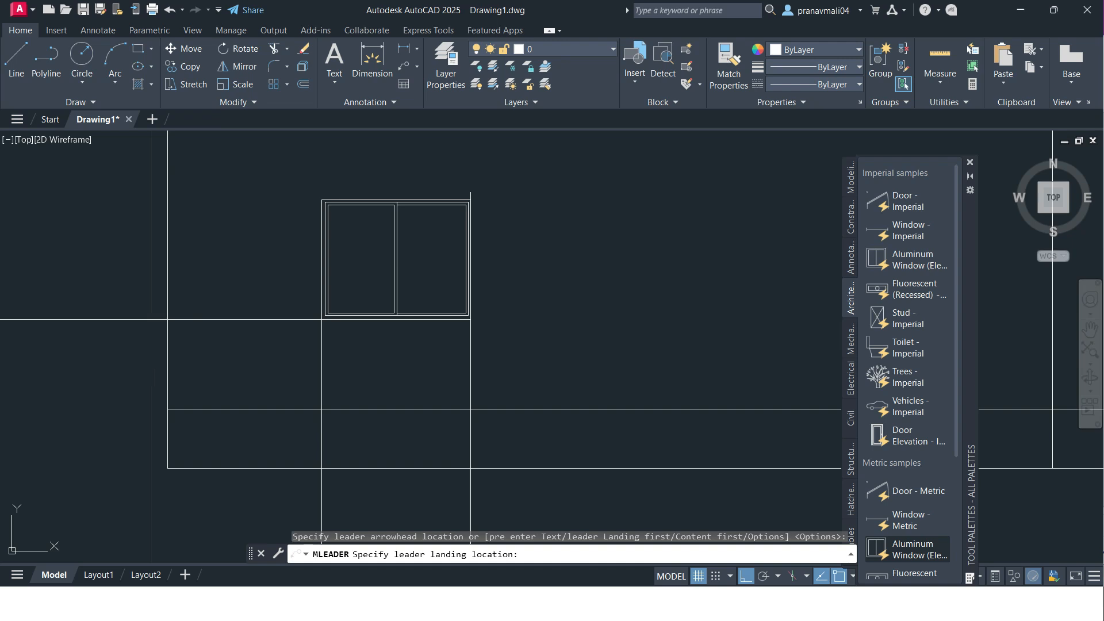
left_click(249, 283)
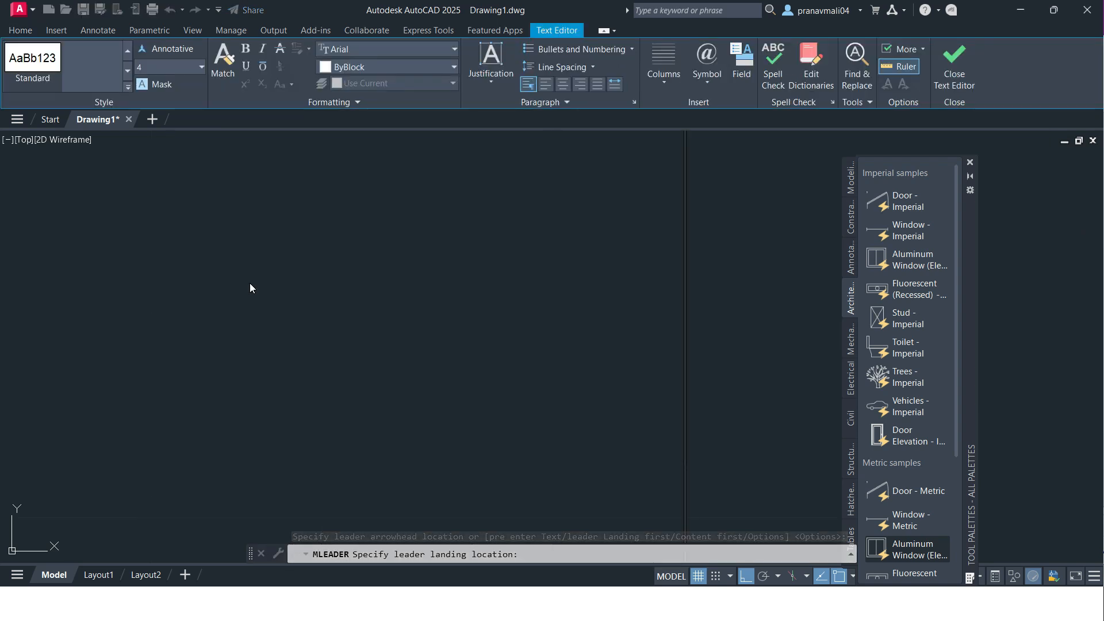
type("0.9")
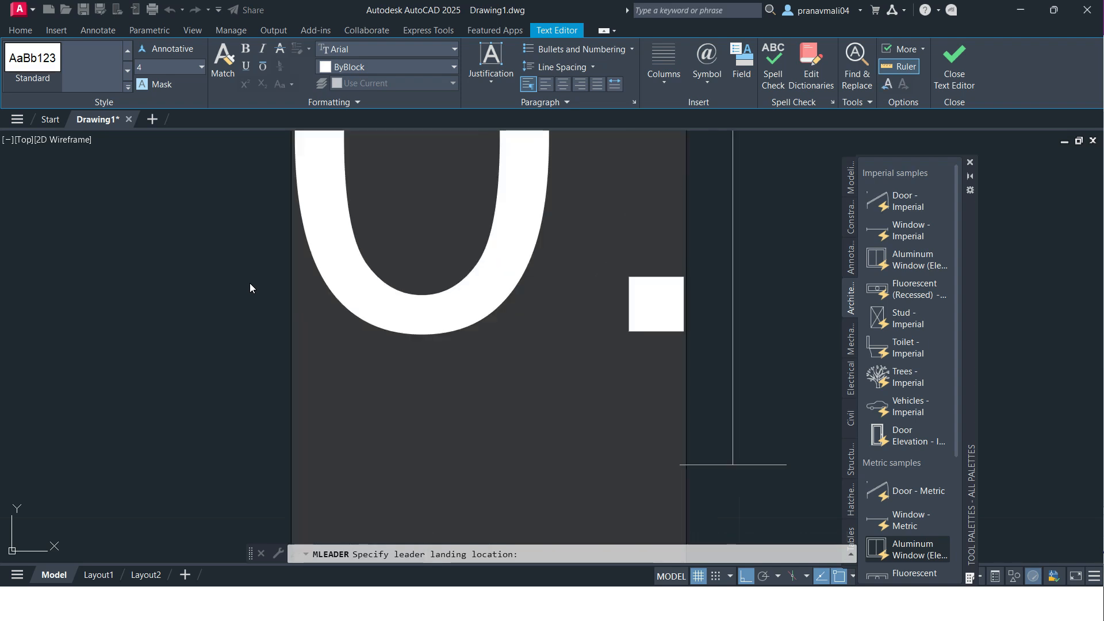
type(" Sill")
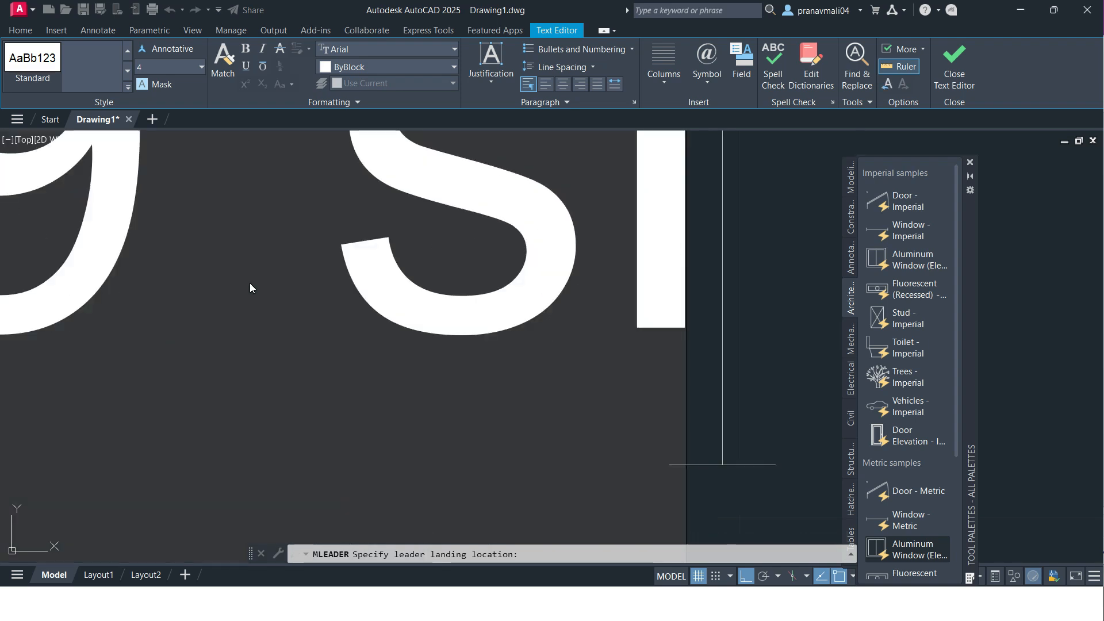
type(" height")
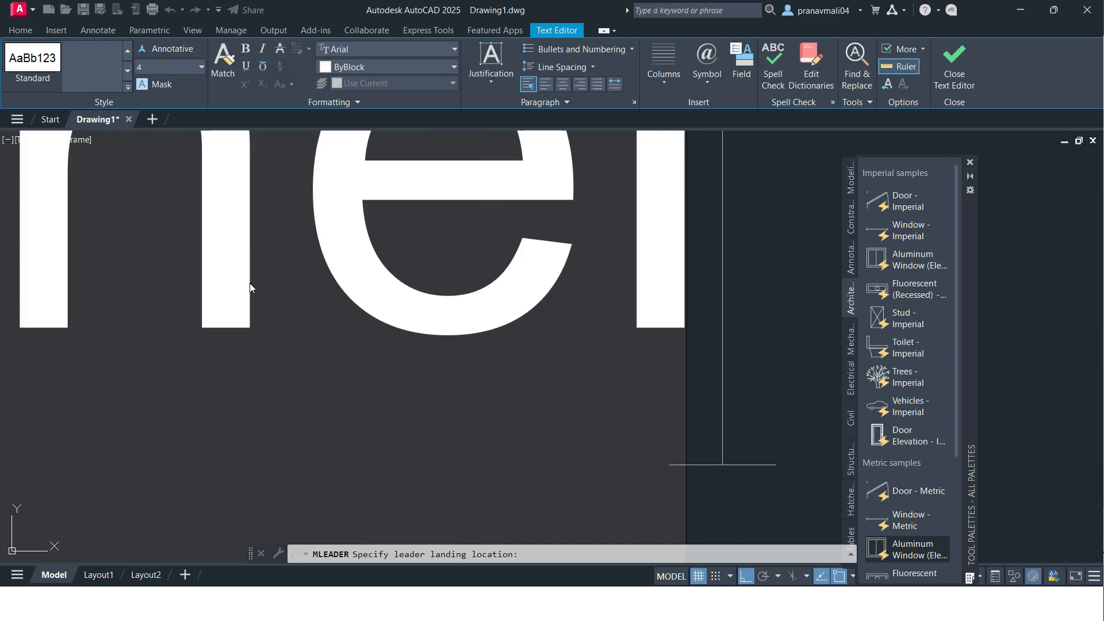
Step: Set the height of all the leader text to 0.3 and finish editing it
key("ctrl+a")
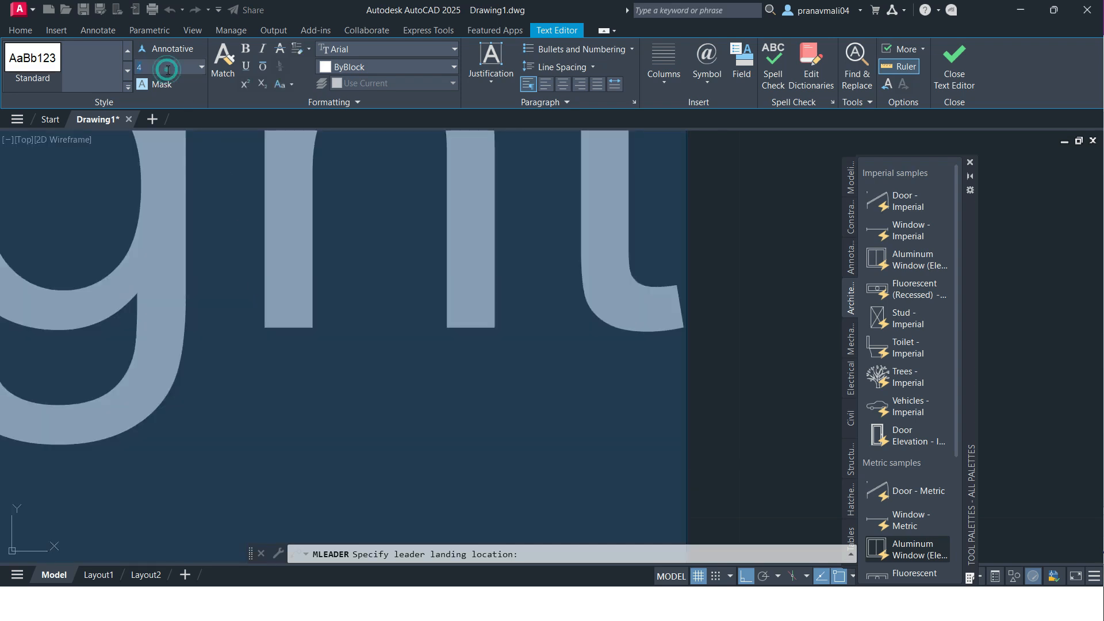
type(".3")
key("Return")
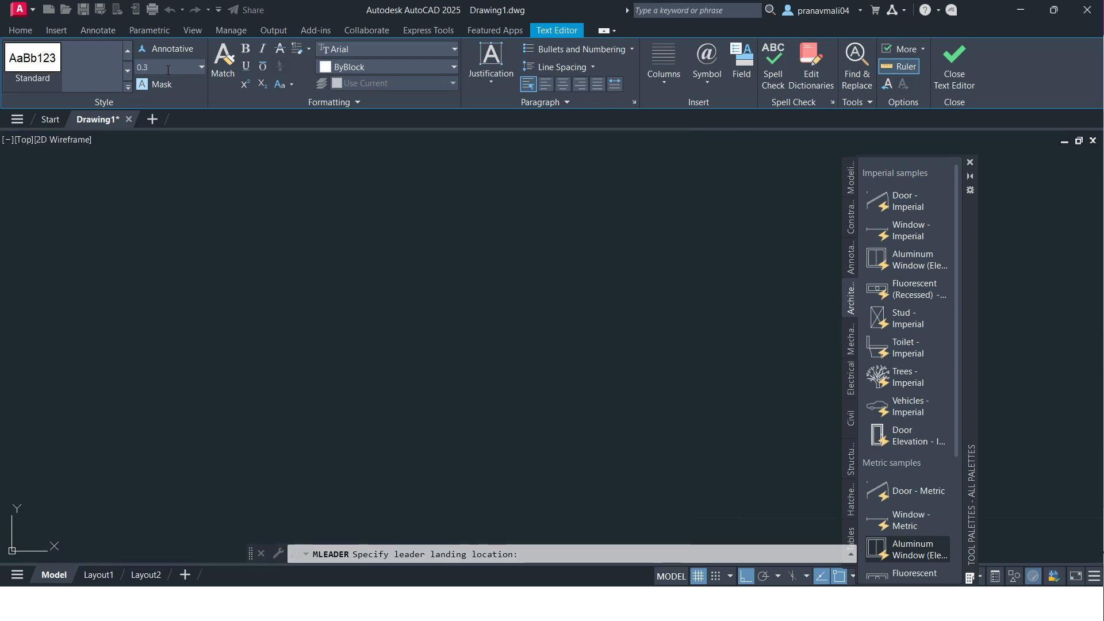
left_click(465, 223)
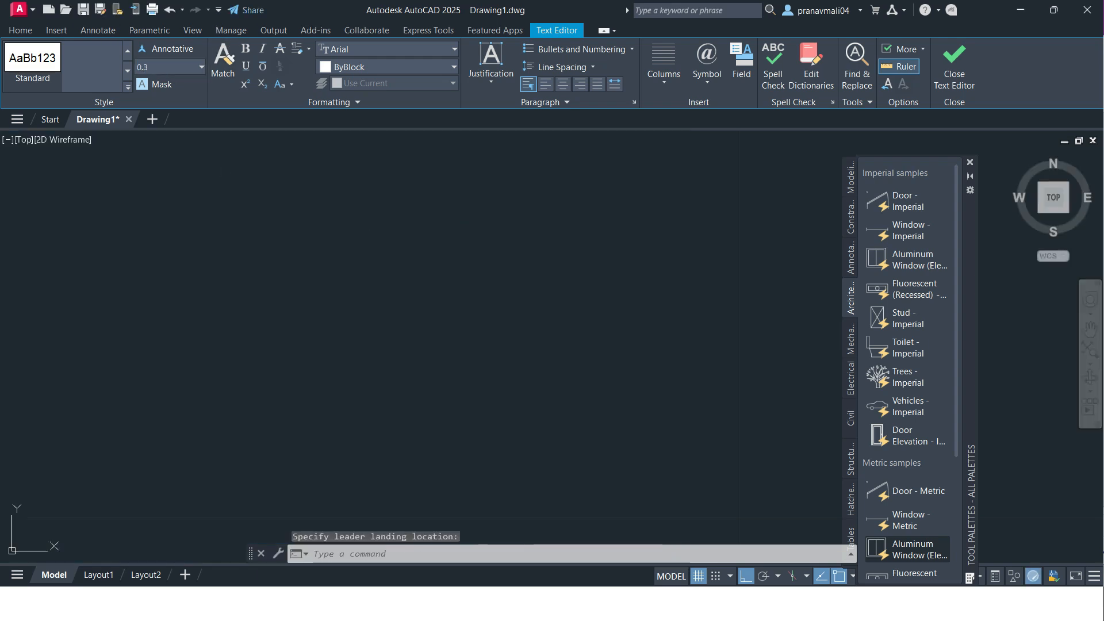
scroll(457, 261, "down", 10)
scroll(466, 254, "up", 10)
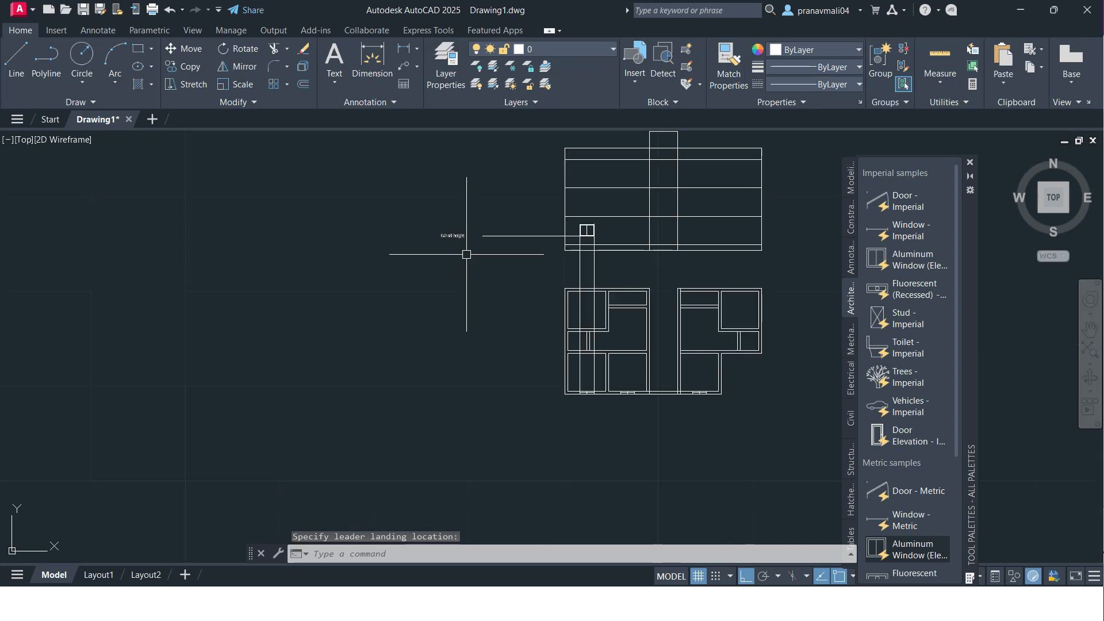
mouse_move(499, 226)
middle_mouse_down()
mouse_move(315, 345)
mouse_move(387, 313)
middle_mouse_up()
left_click(447, 300)
left_click(387, 333)
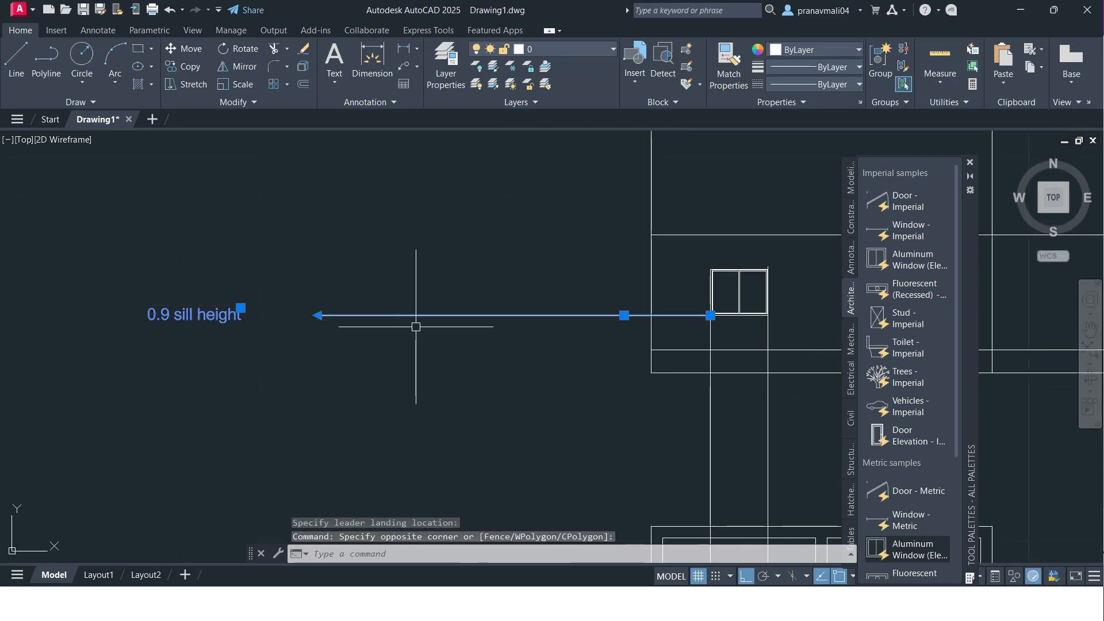
middle_click_drag(466, 335, 418, 350)
key("Escape")
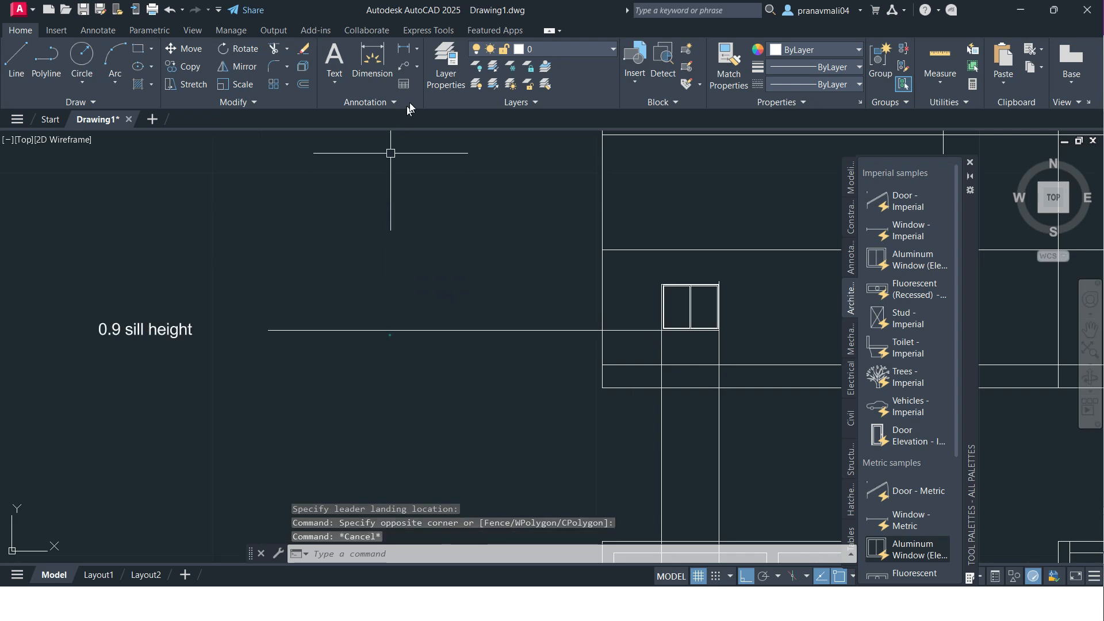
left_click(401, 67)
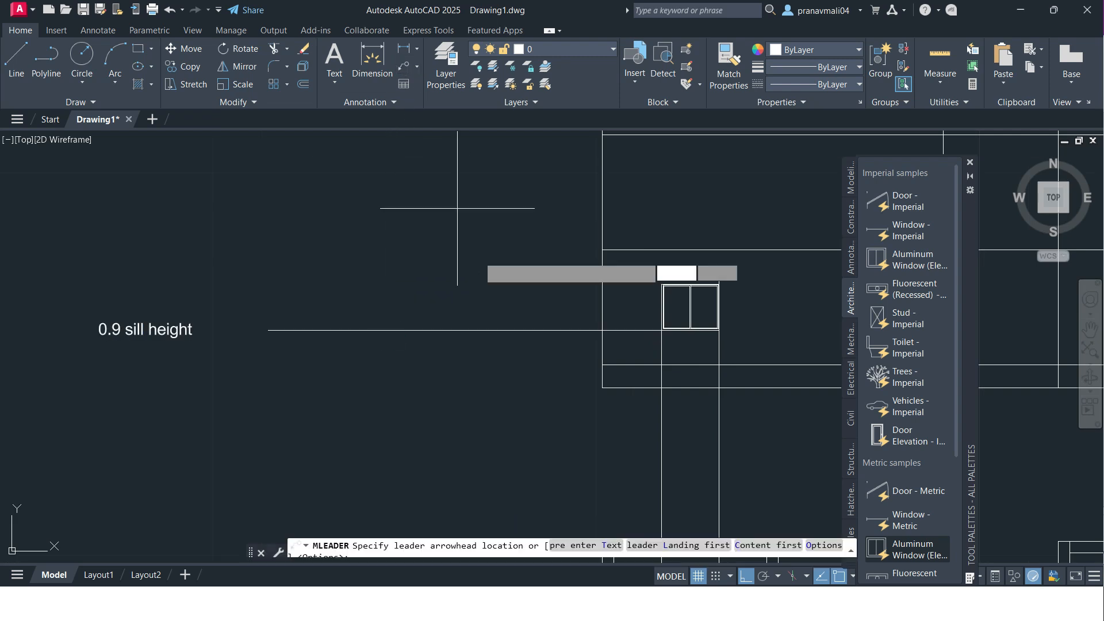
left_click(742, 578)
scroll(674, 338, "up", 6)
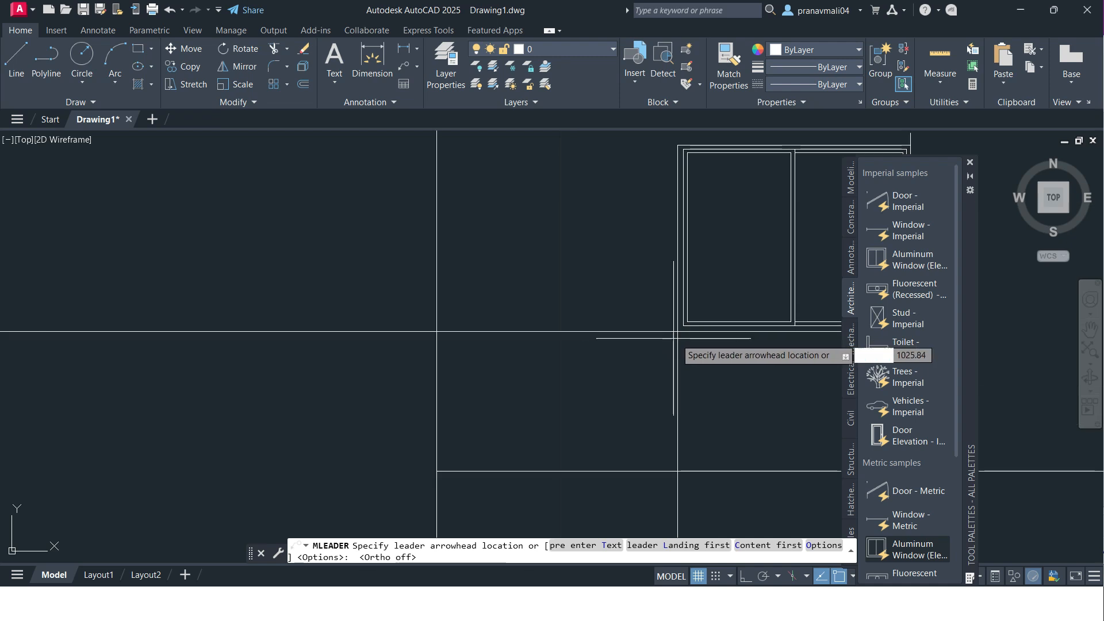
left_click(678, 331)
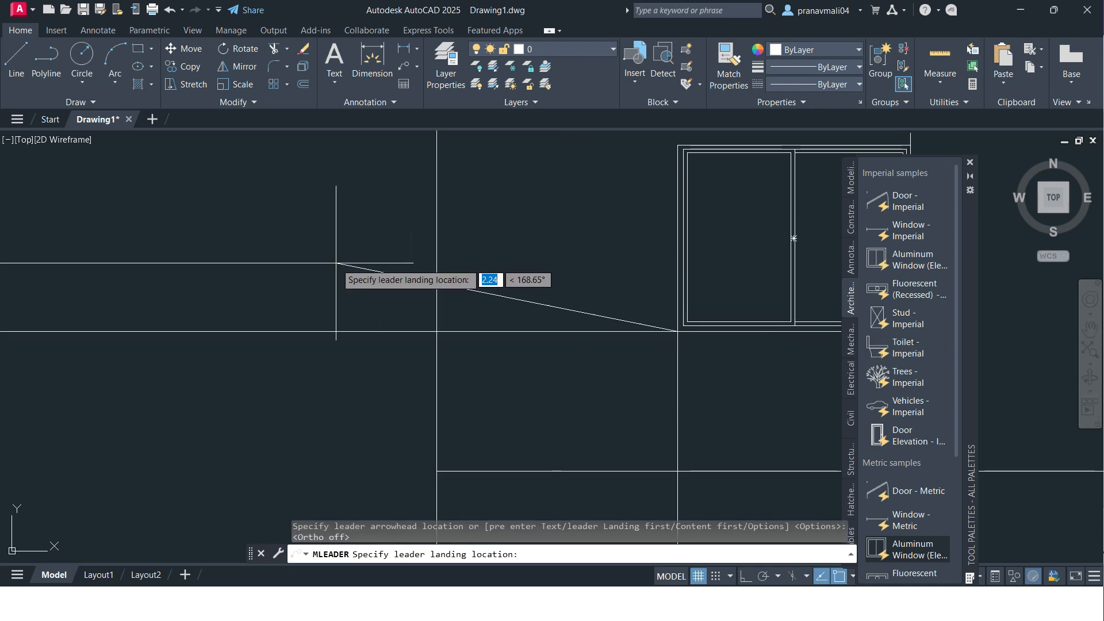
scroll(437, 262, "down", 2)
scroll(437, 262, "down", 8)
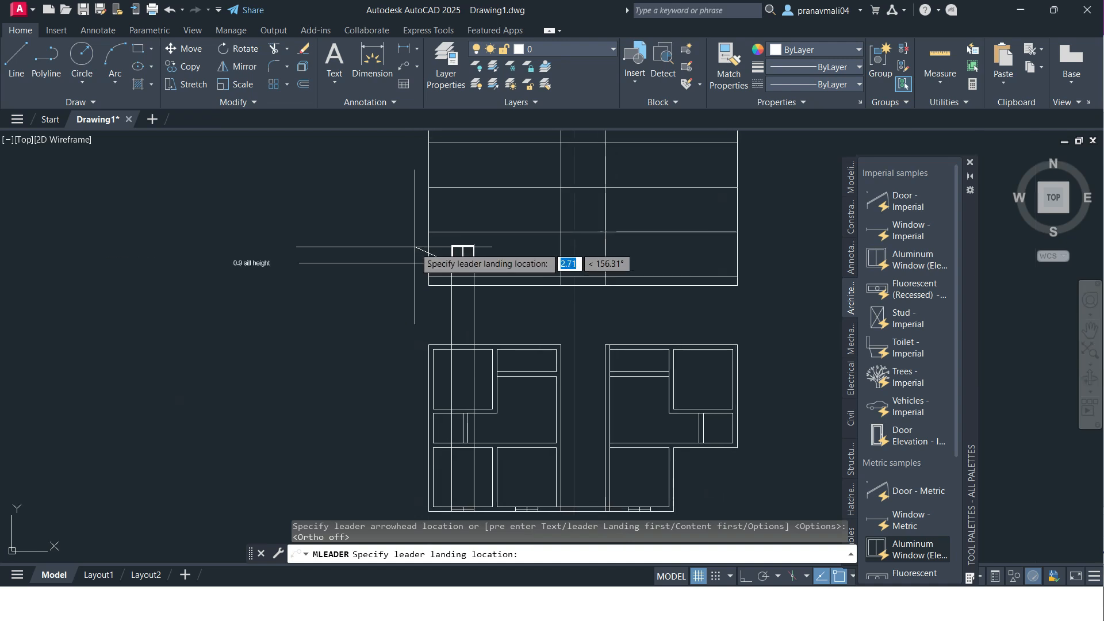
key("Escape")
Step: Stretch the sill height leader's landing to bring its text closer to the elevation's left edge
scroll(338, 261, "up", 3)
left_click(328, 259)
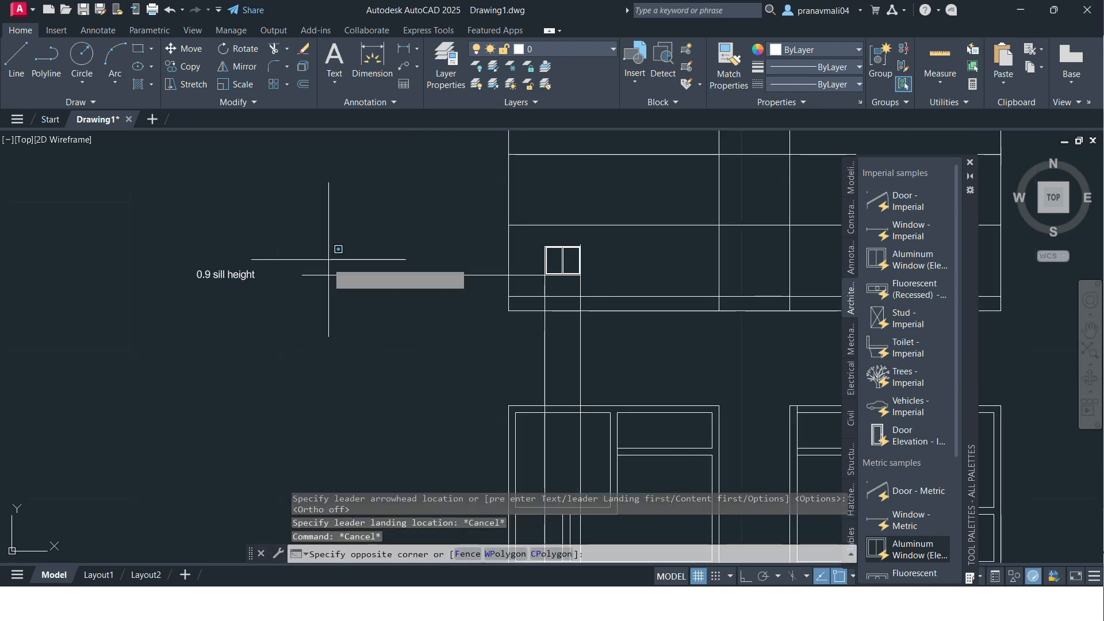
left_click(321, 274)
scroll(331, 273, "up", 2)
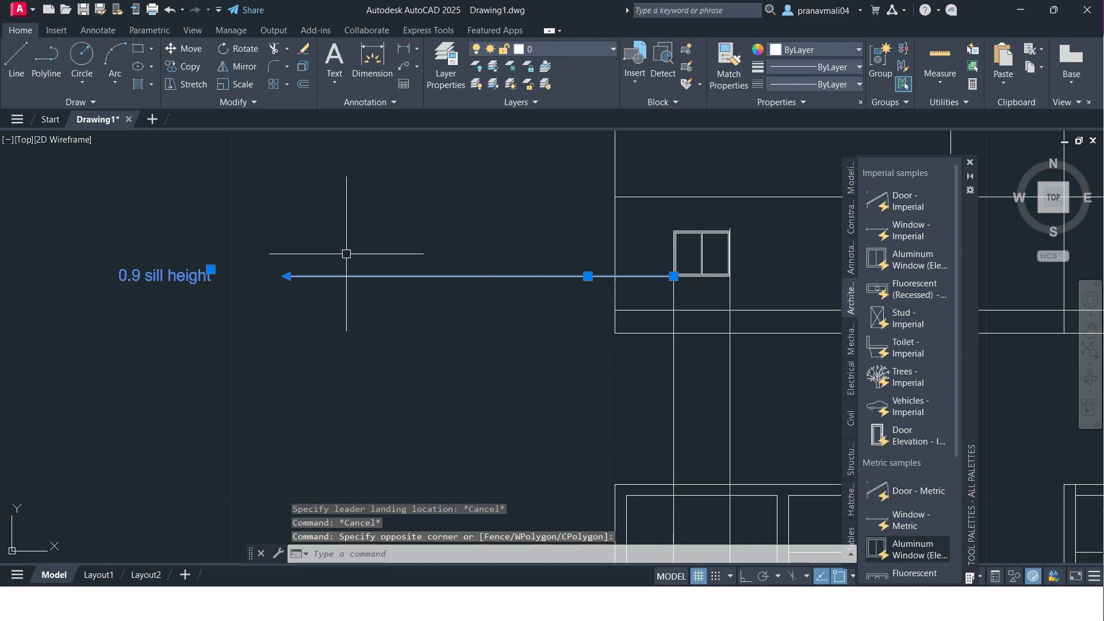
left_click(285, 276)
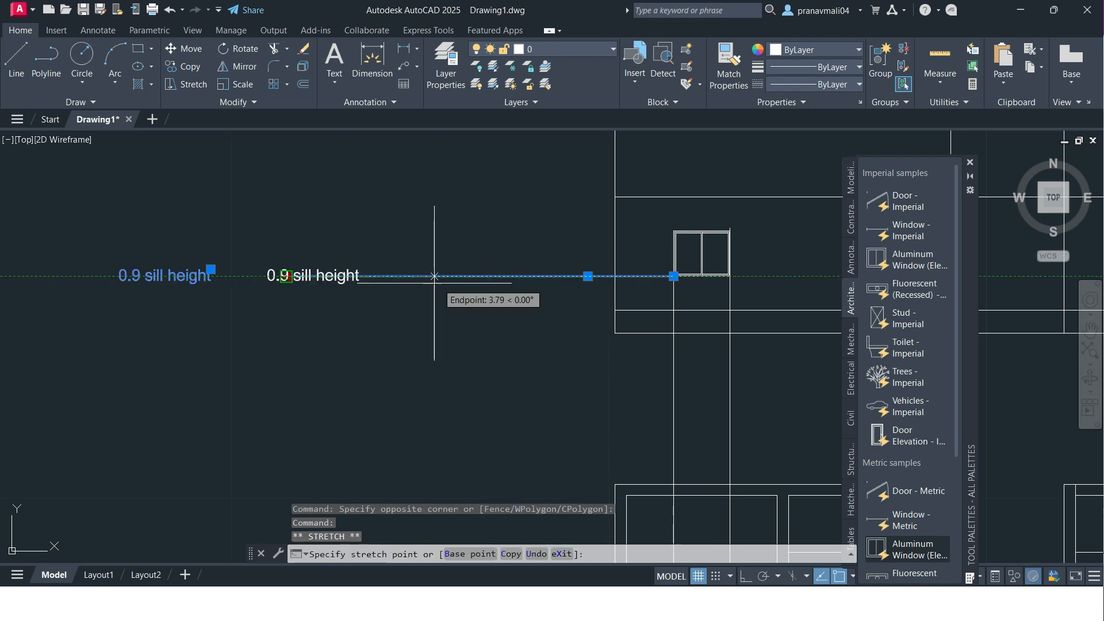
key("Escape")
key("Escape")
middle_click_drag(518, 287, 449, 294)
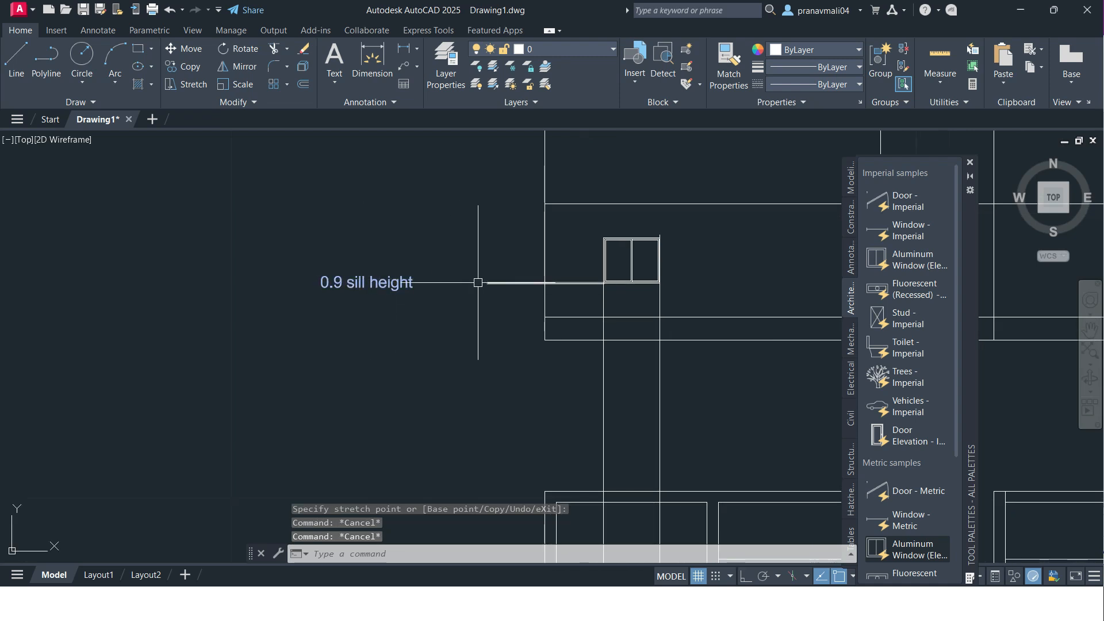
Step: Modify the Standard multileader style to use a text height of 0.3 and an arrowhead size of 0.3
scroll(579, 286, "up", 6)
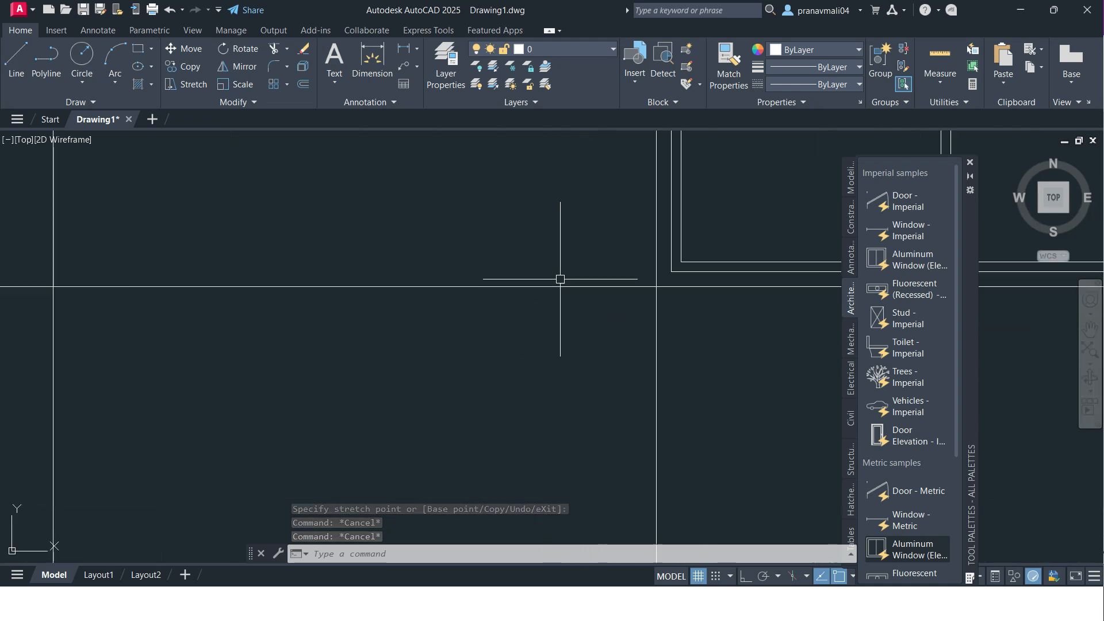
scroll(667, 300, "down", 5)
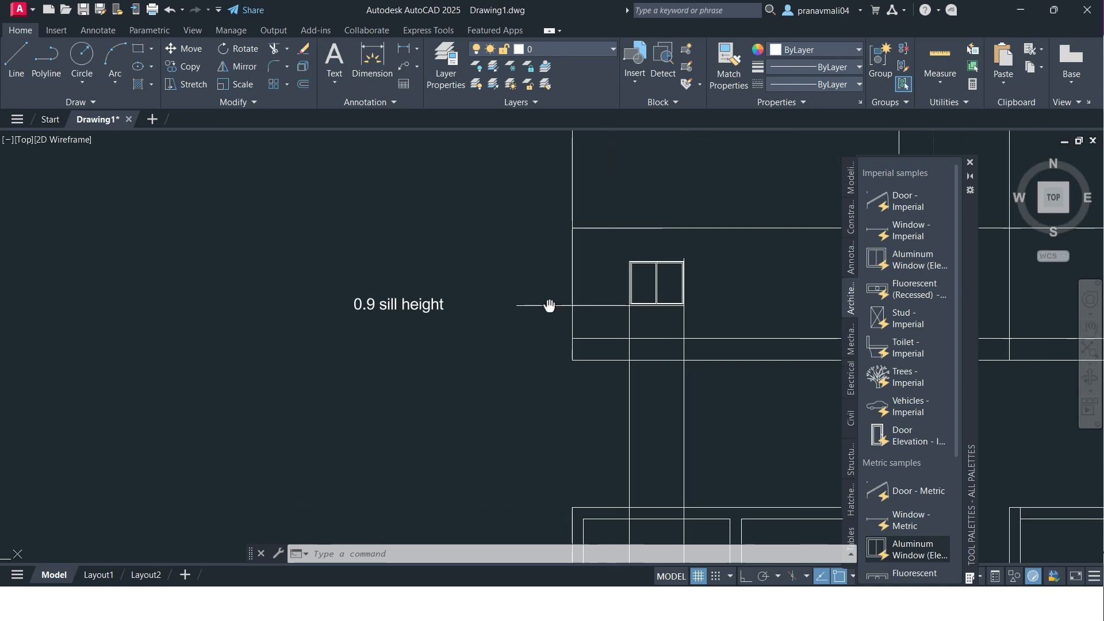
middle_click_drag(525, 310, 439, 310)
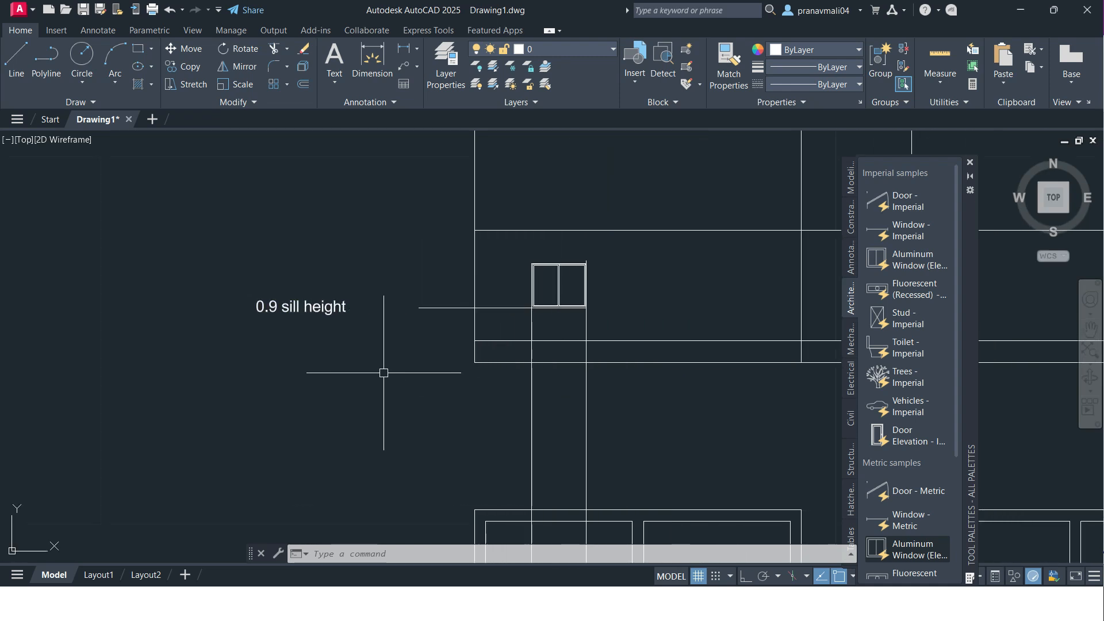
key("Return")
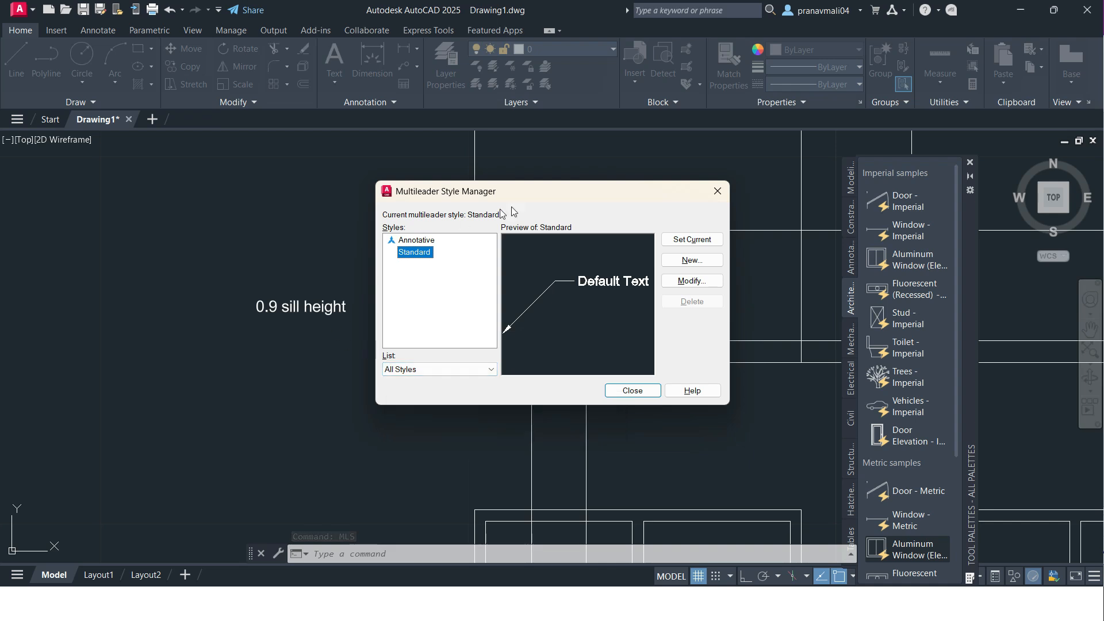
left_click(677, 284)
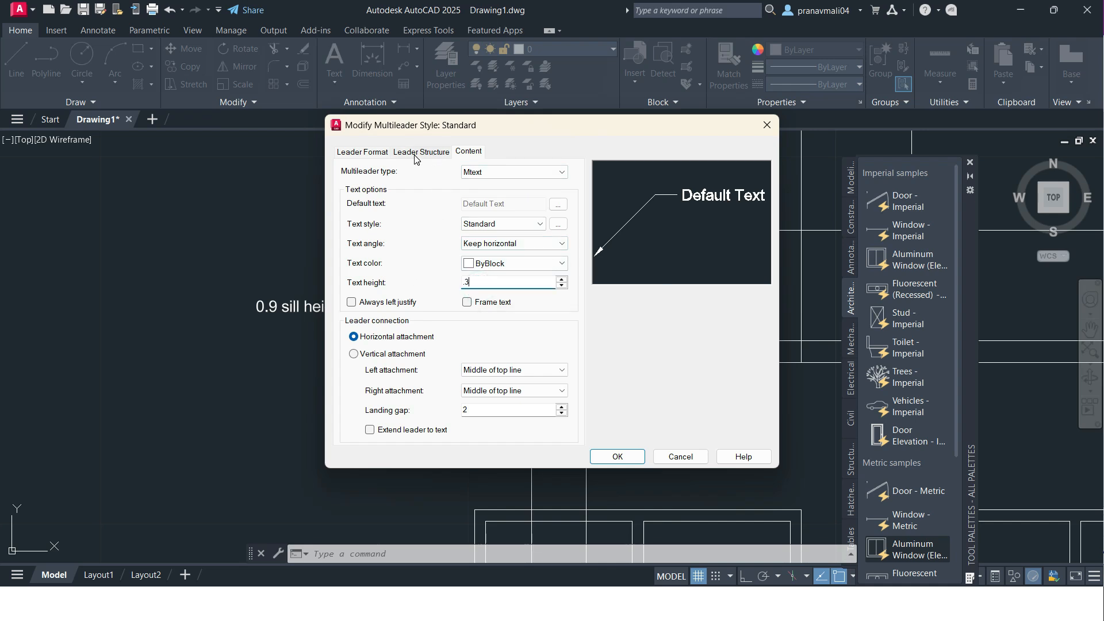
left_click(370, 153)
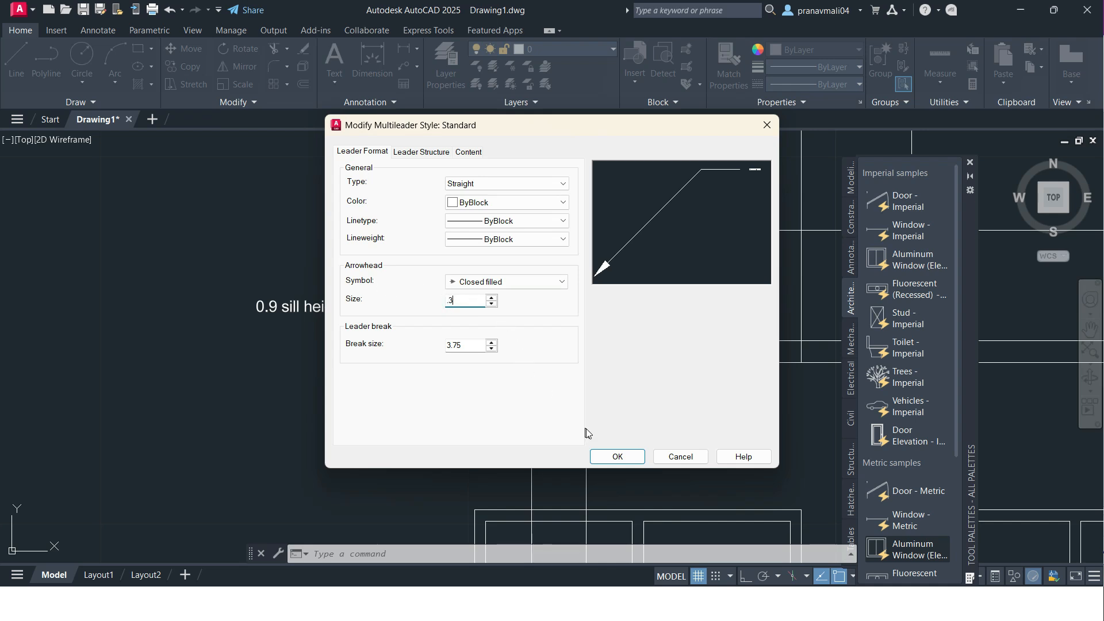
left_click(607, 455)
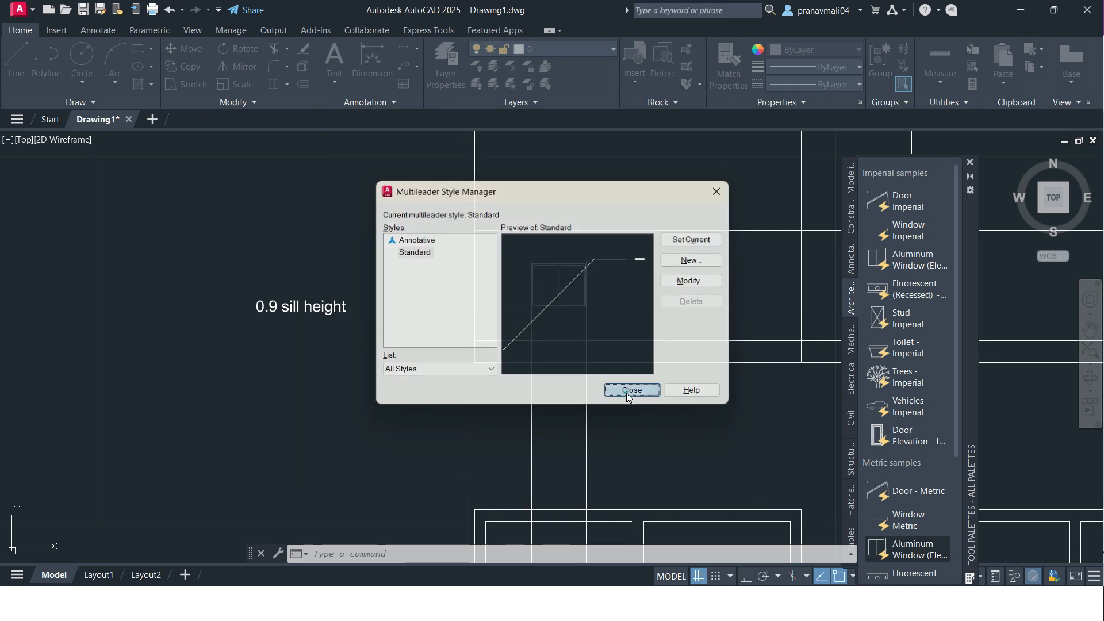
left_click(631, 391)
scroll(471, 299, "up", 4)
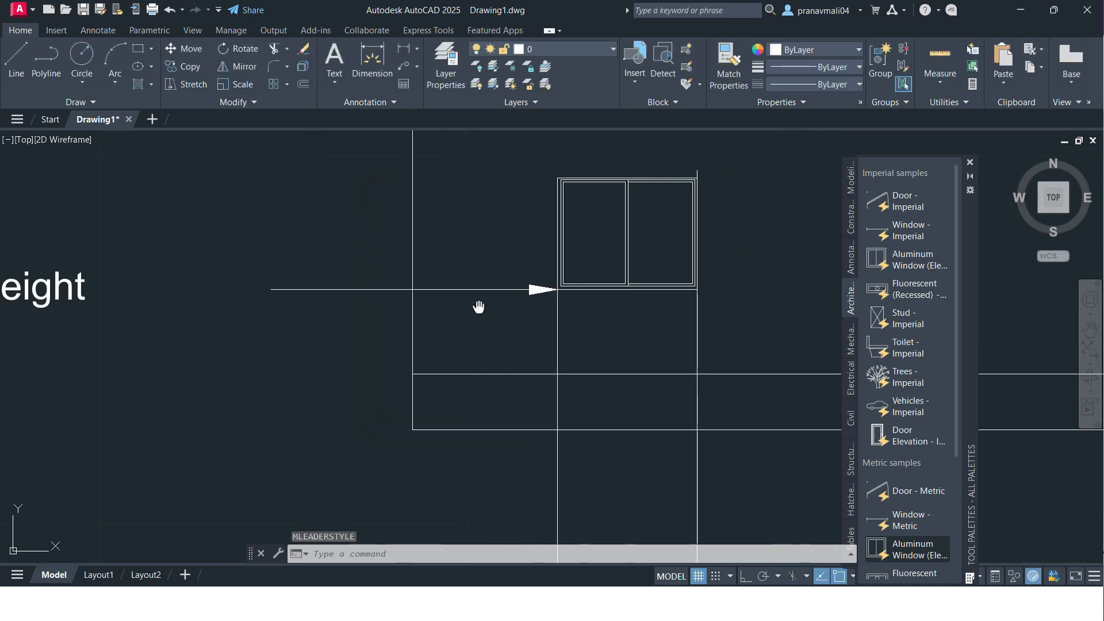
scroll(580, 397, "down", 2)
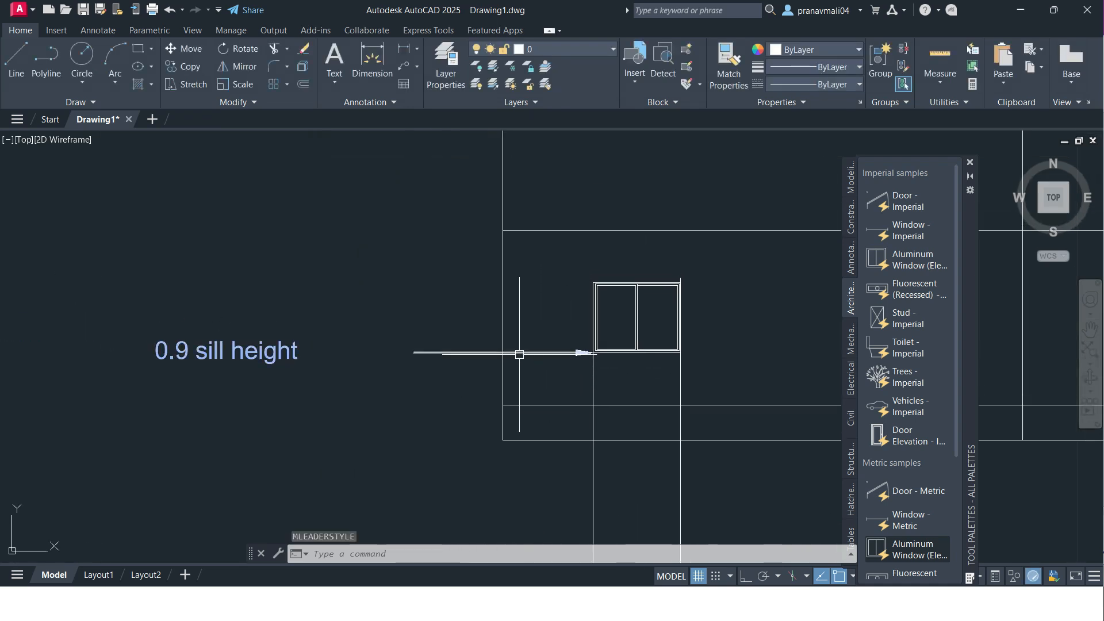
left_click(402, 50)
left_click(404, 66)
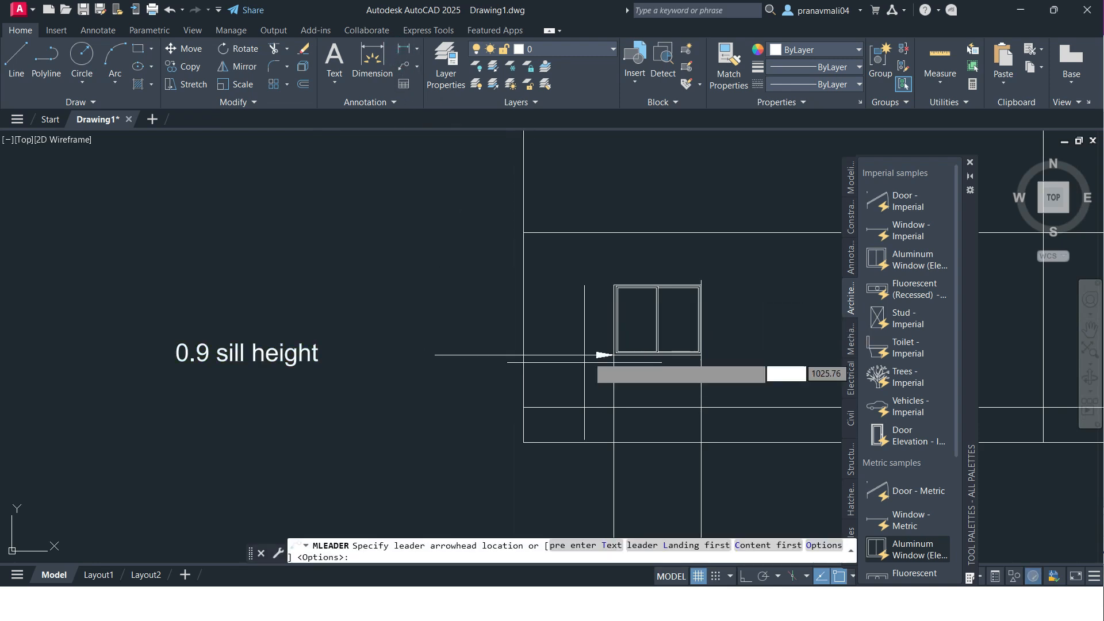
scroll(593, 354, "up", 4)
left_click(639, 367)
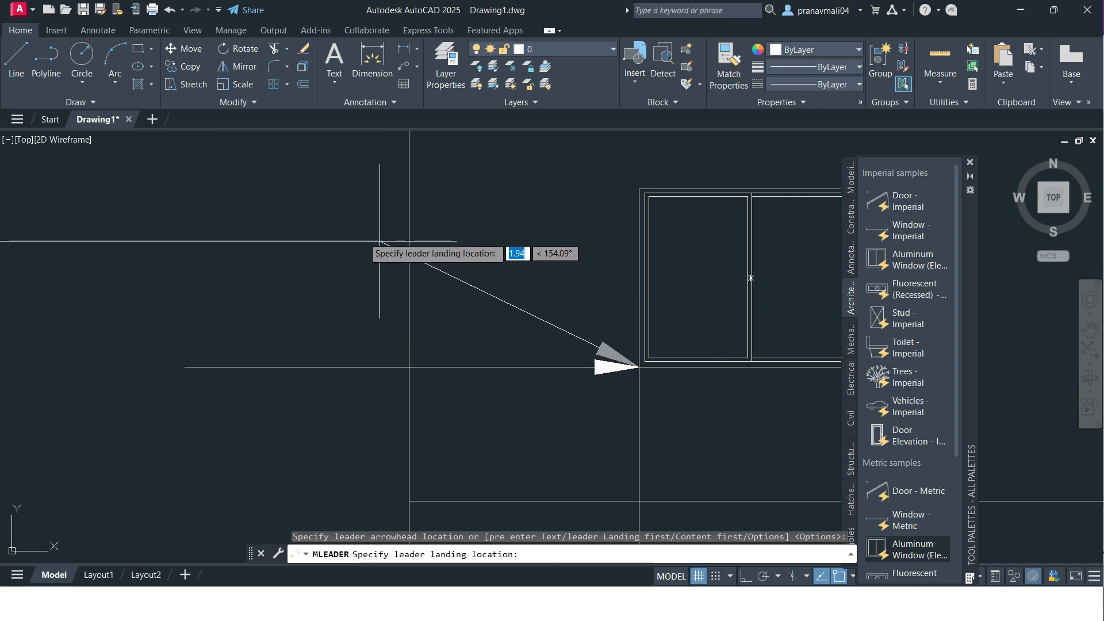
scroll(380, 241, "down", 2)
middle_click_drag(320, 234, 486, 300)
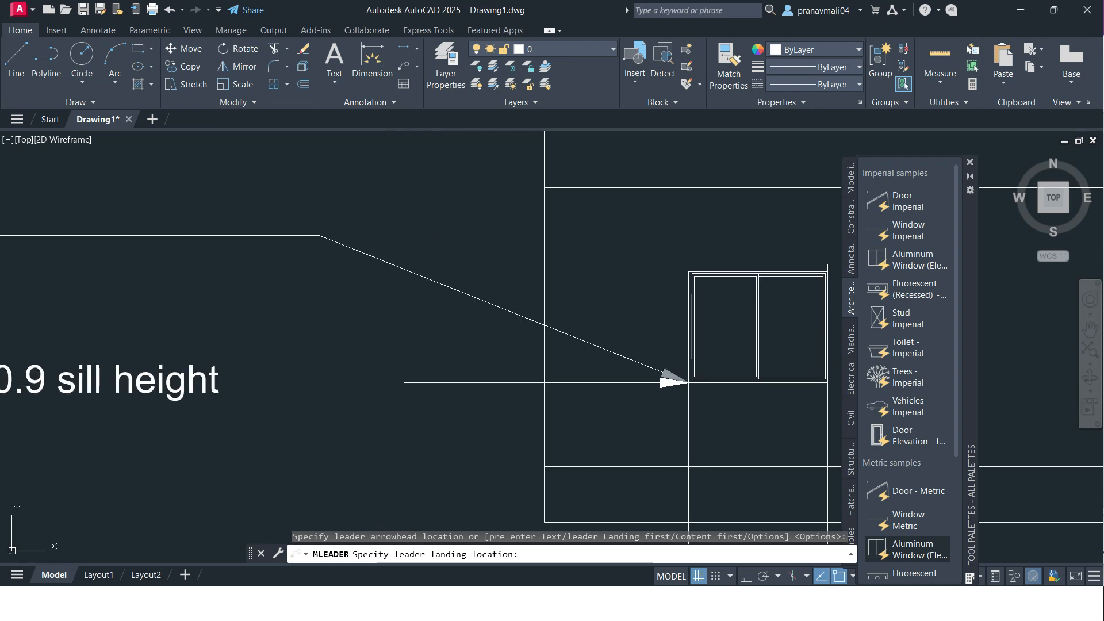
scroll(483, 282, "down", 5)
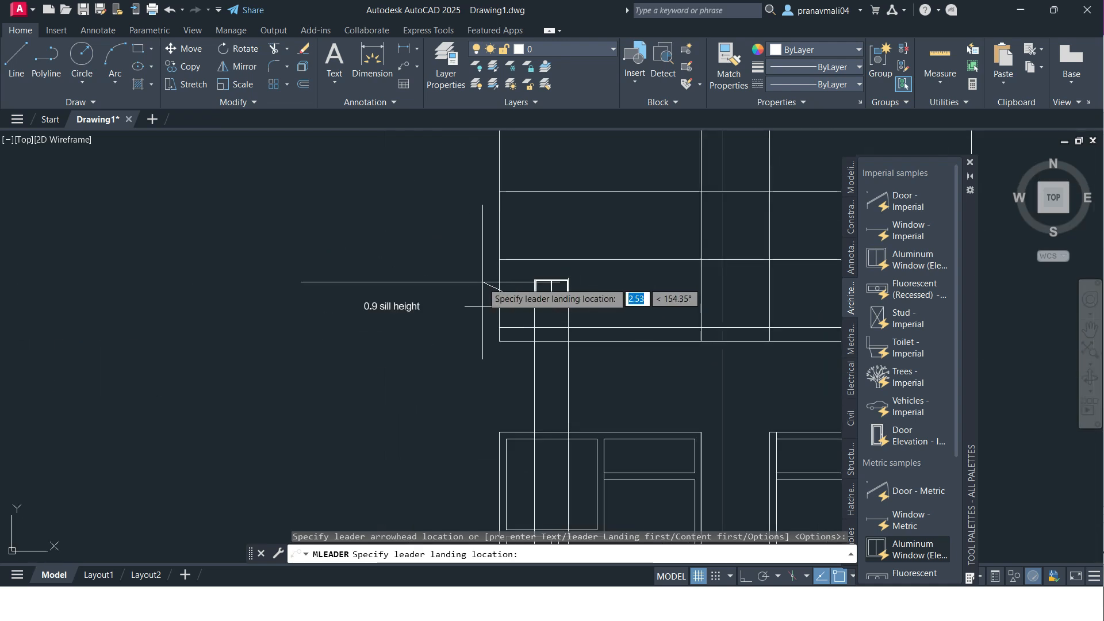
key("Escape")
middle_click_drag(415, 303, 398, 314)
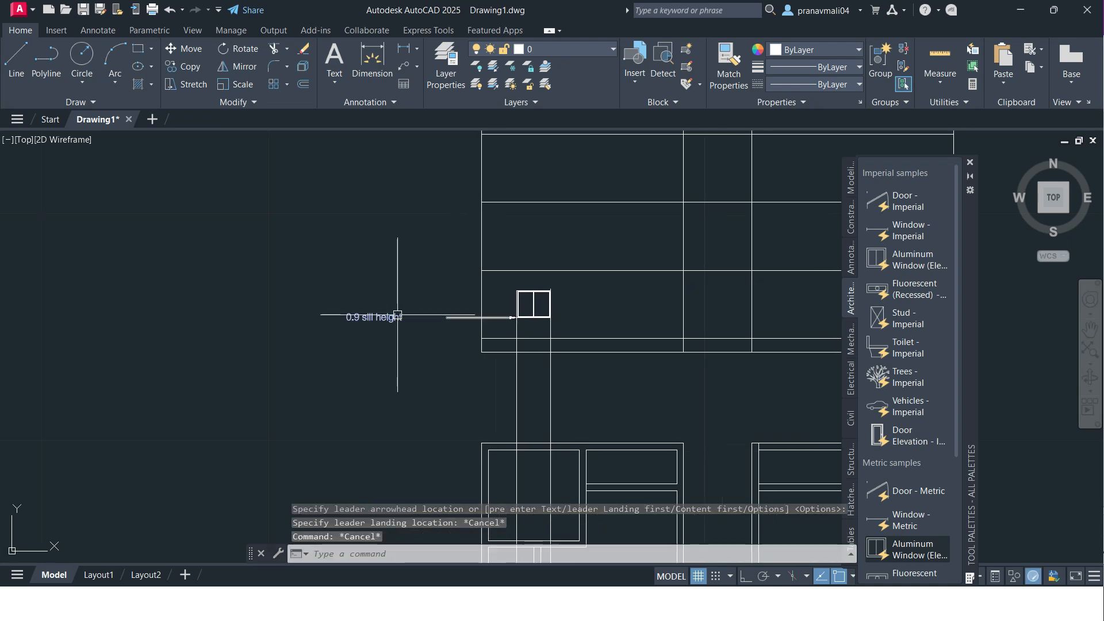
Step: Set the landing gap of the Standard multileader style to 0.1
scroll(398, 315, "up", 4)
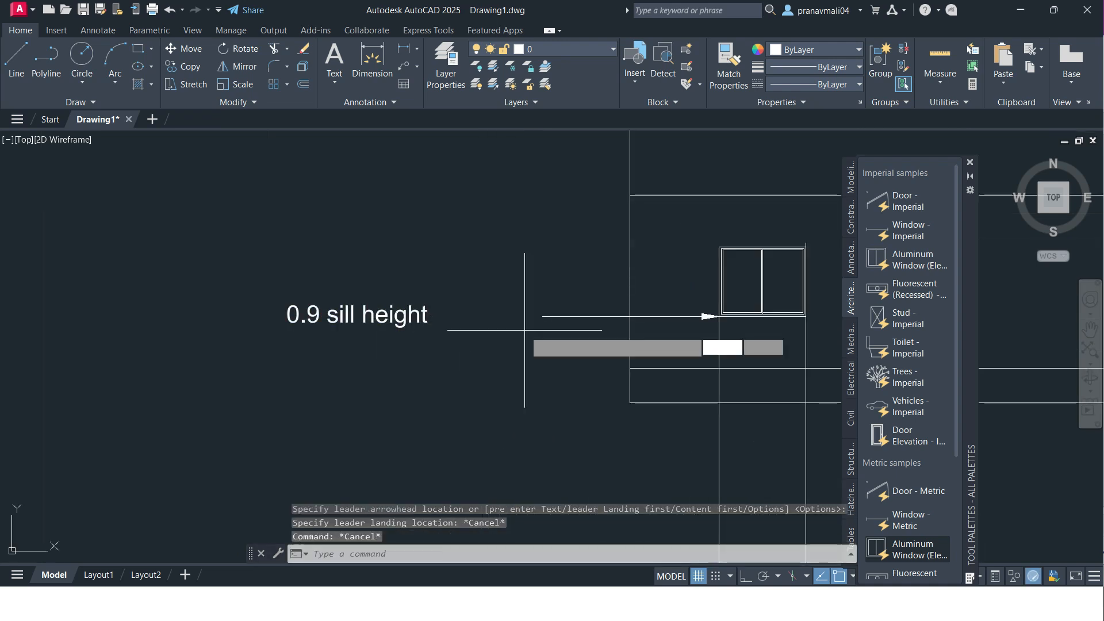
type("MLs")
key("Return")
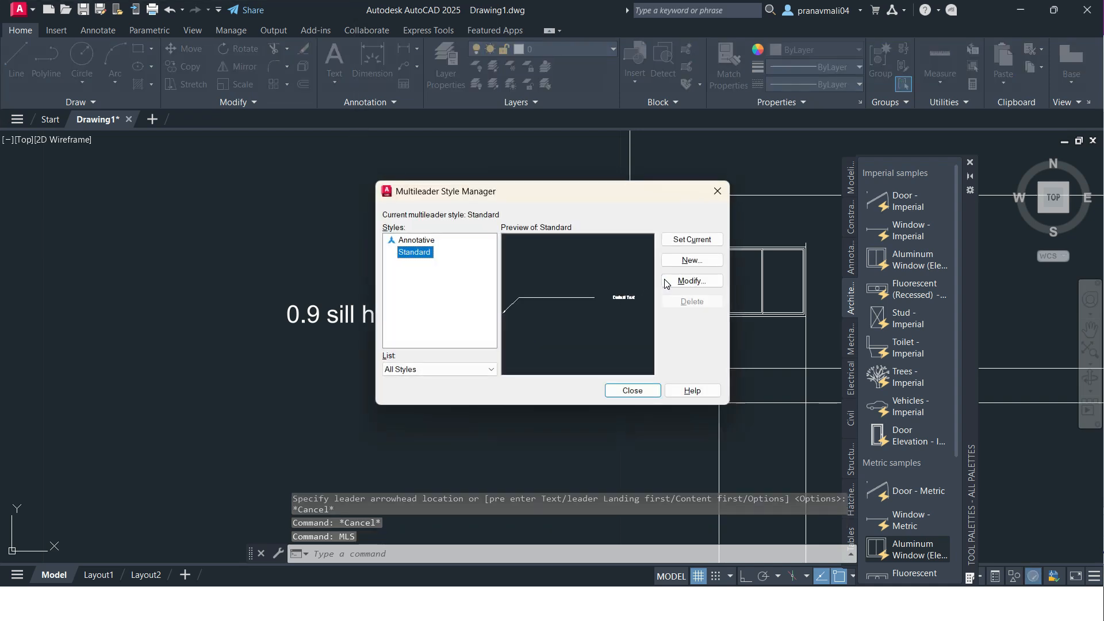
left_click(665, 281)
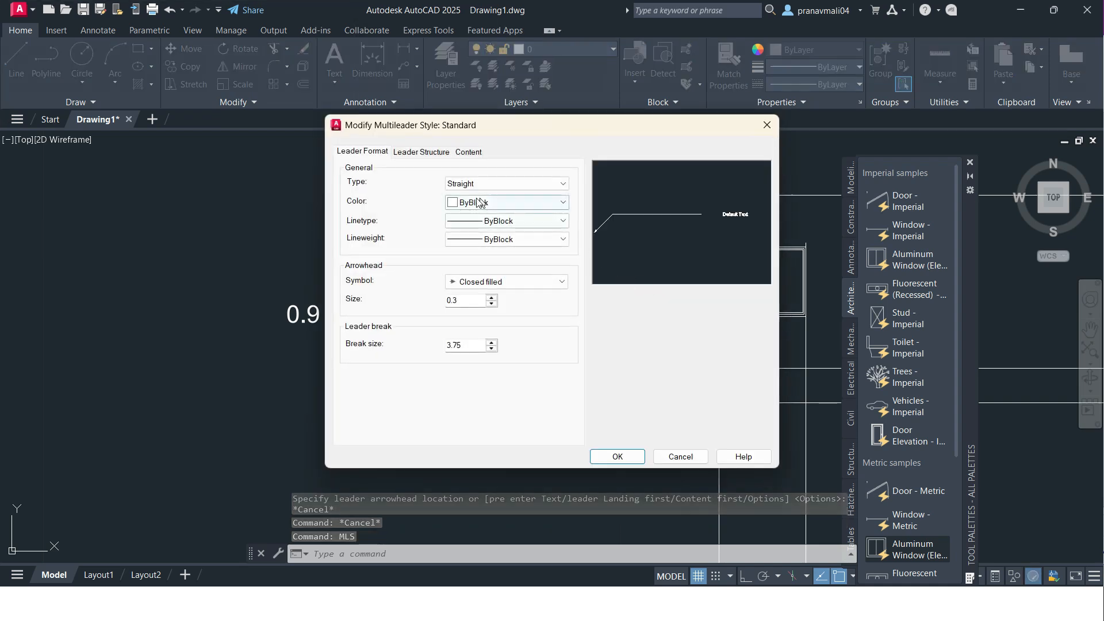
left_click(466, 151)
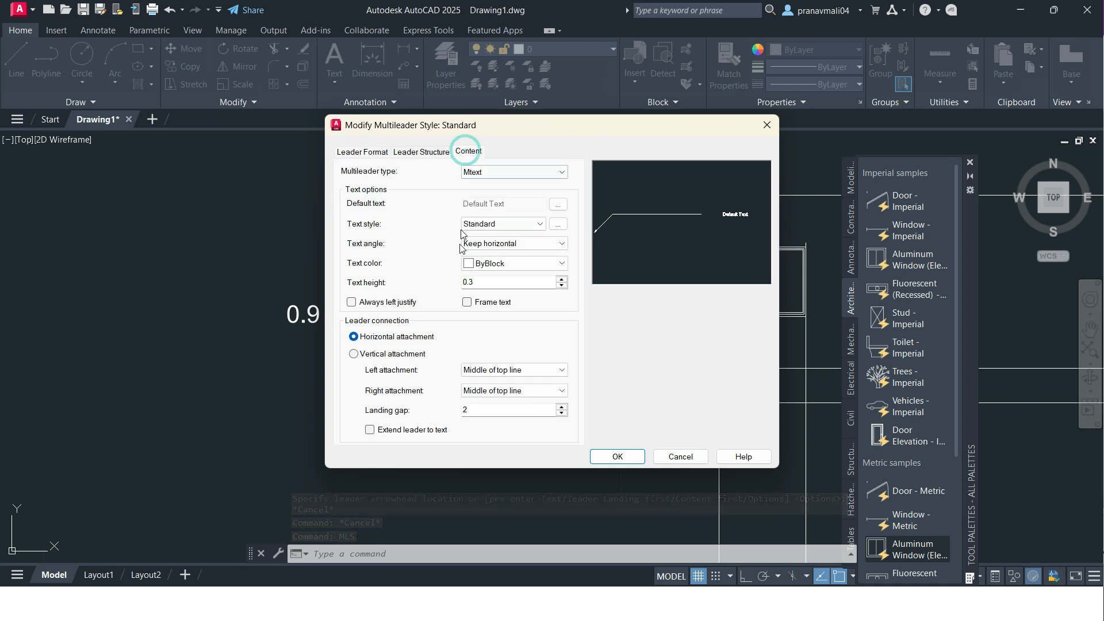
left_click(476, 411)
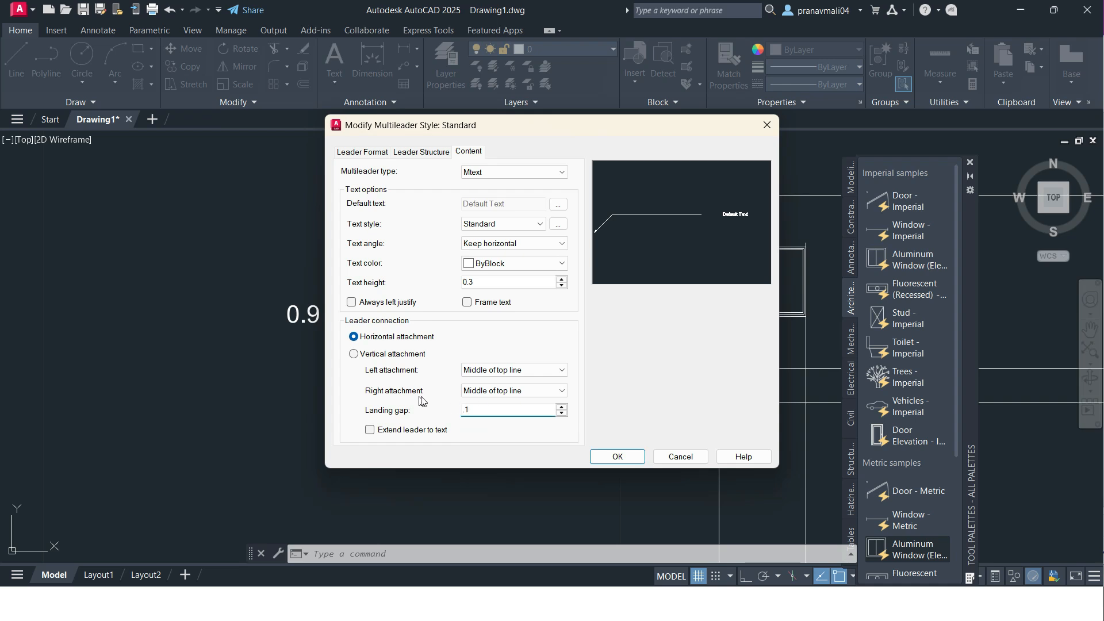
left_click(614, 457)
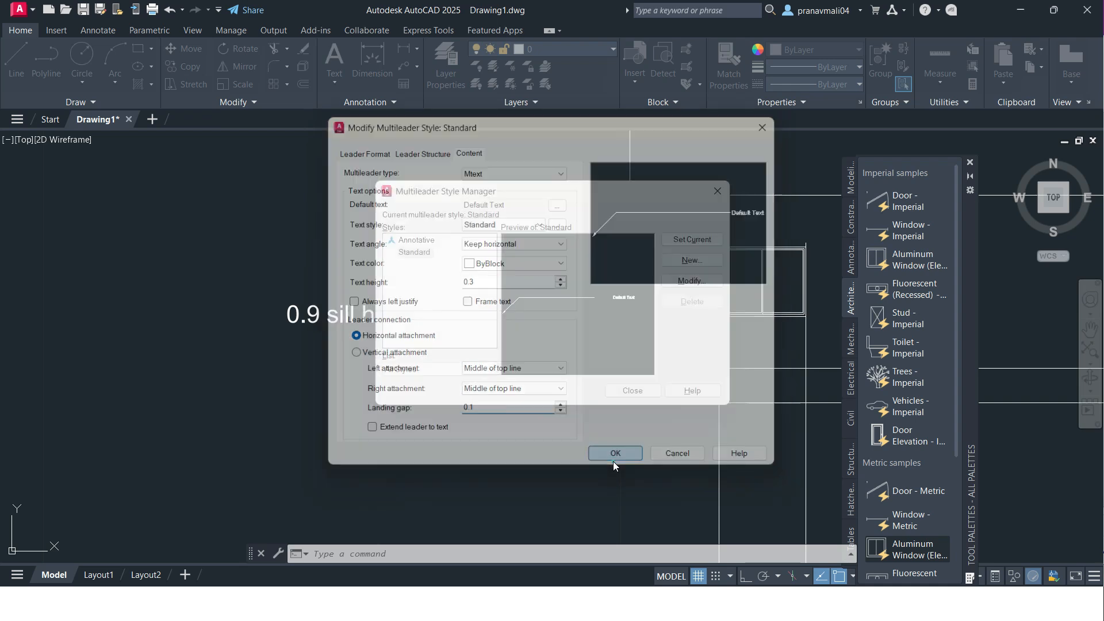
left_click(629, 393)
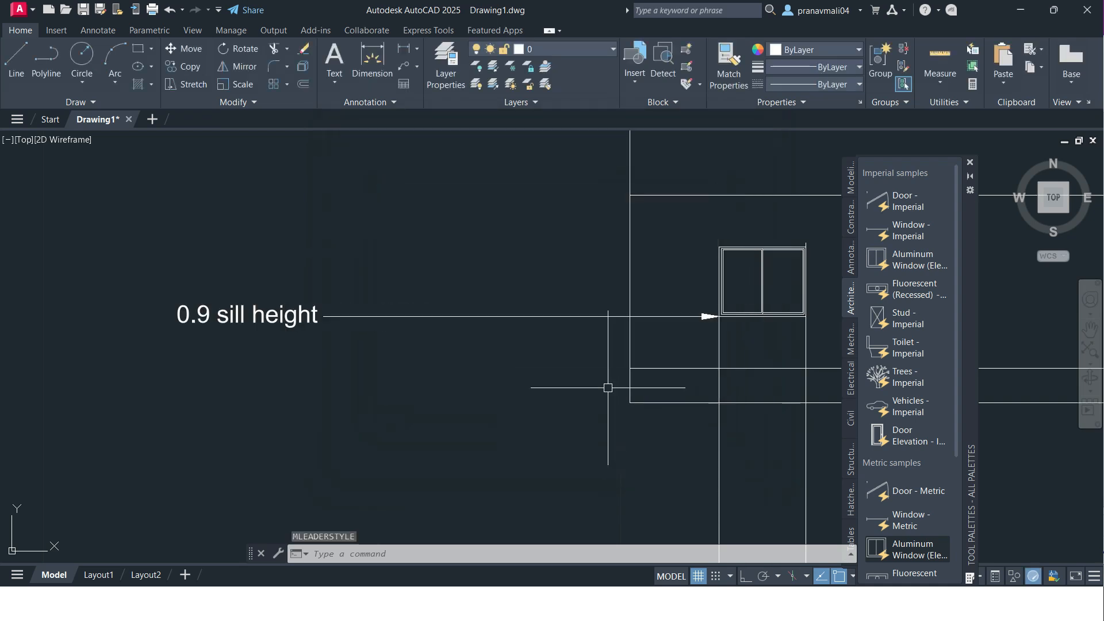
Step: Add a vertical linear dimension between the elevation's two lowest horizontal lines, placed outside the building's left edge
middle_click_drag(422, 316, 406, 328)
middle_click_drag(562, 334, 540, 337)
left_click(418, 51)
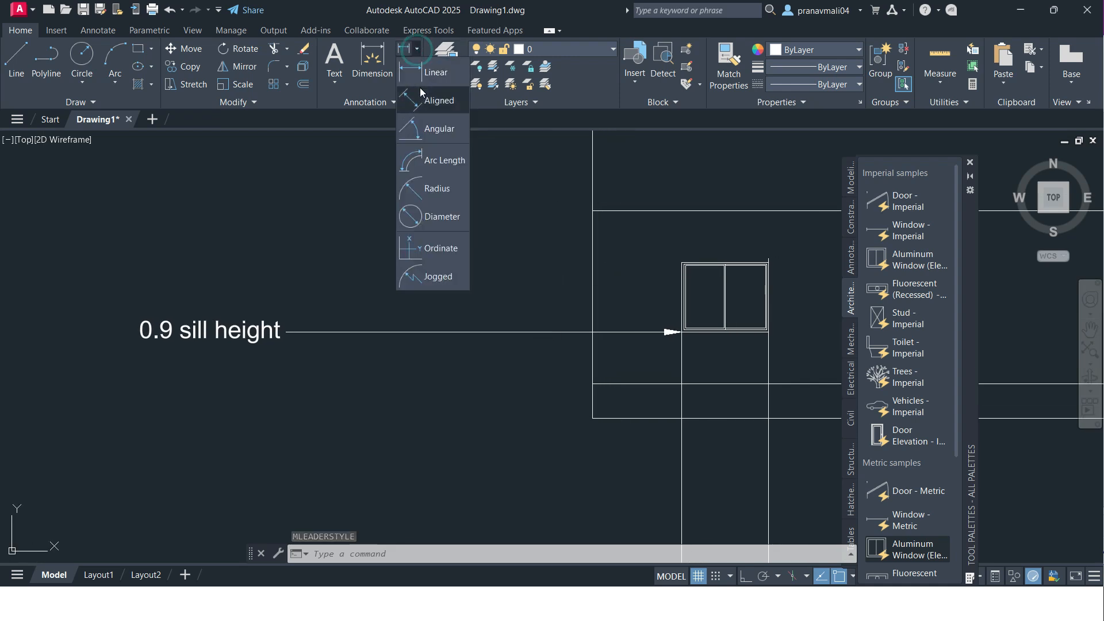
left_click(411, 70)
scroll(578, 415, "up", 2)
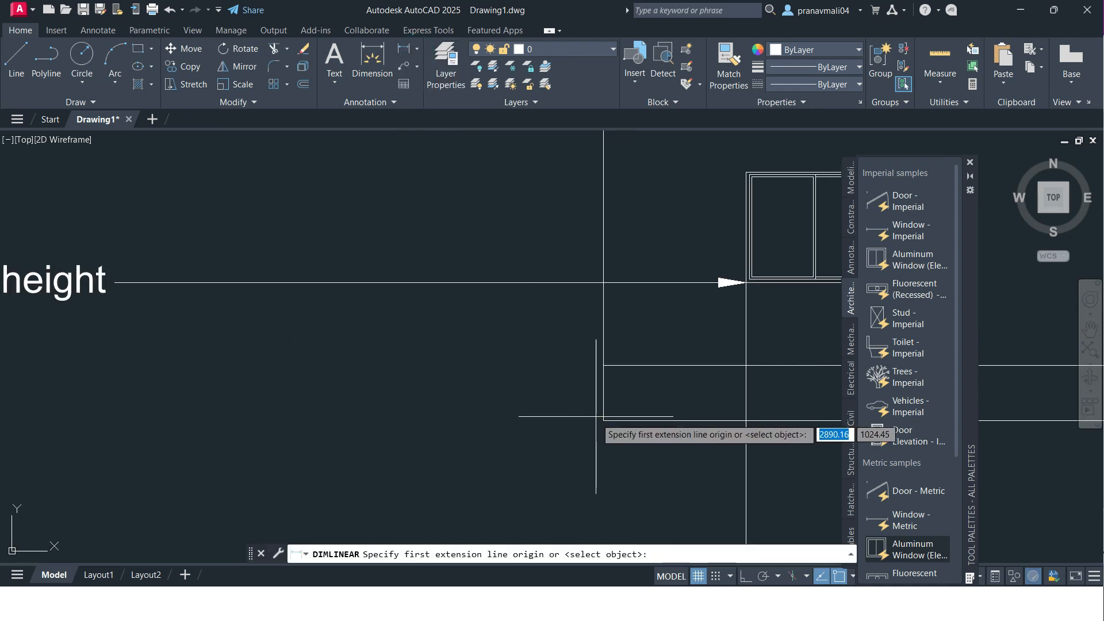
left_click(603, 420)
left_click(602, 365)
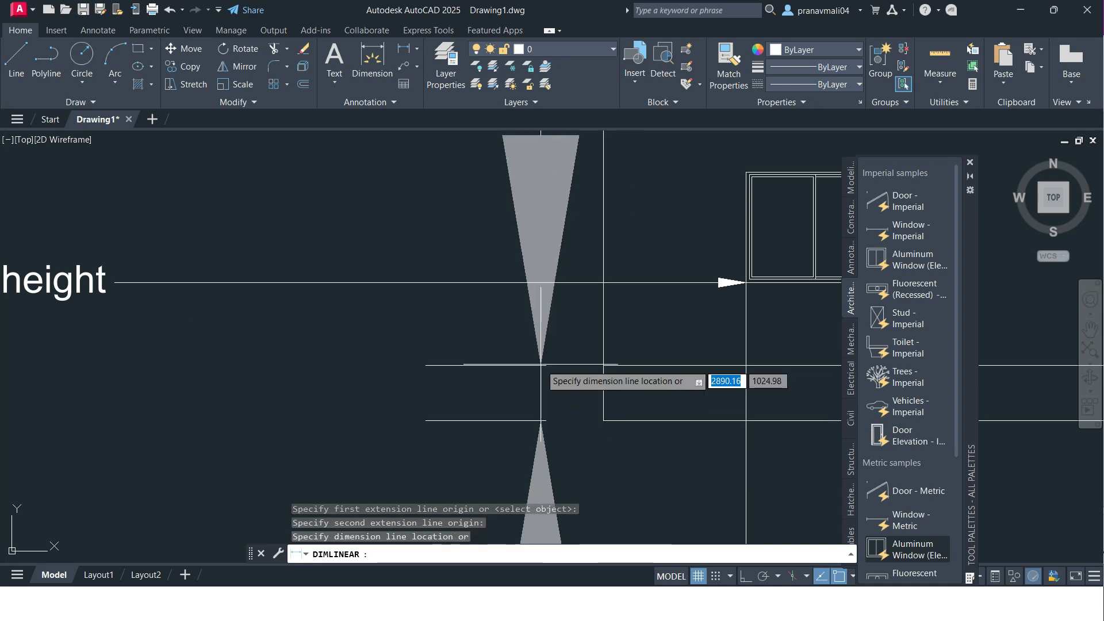
scroll(486, 362, "down", 3)
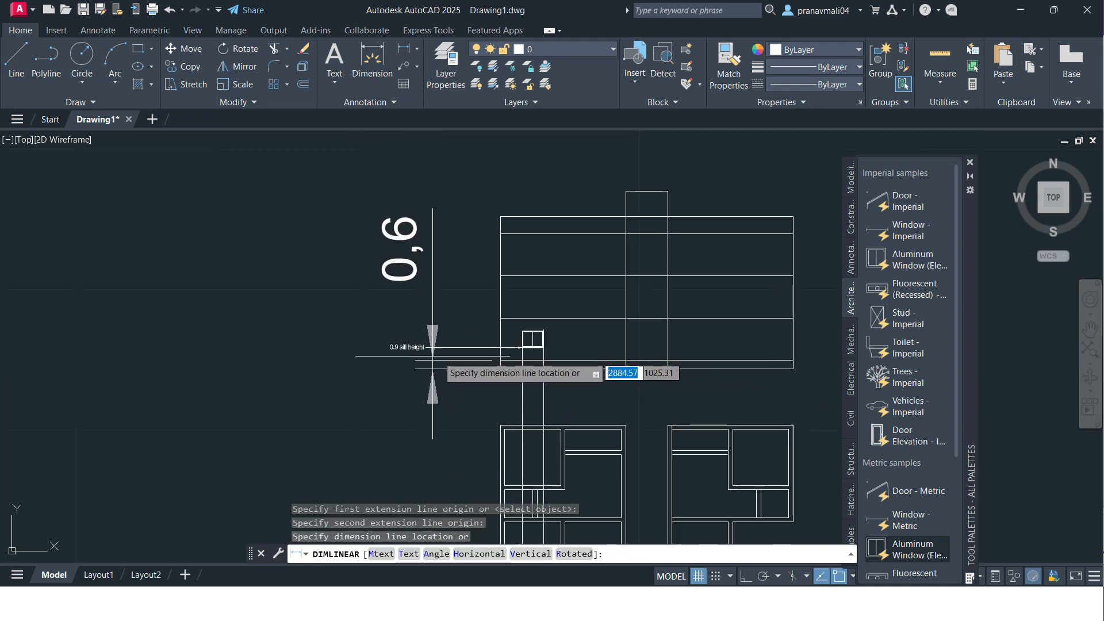
left_click(459, 367)
middle_click_drag(497, 363, 505, 381)
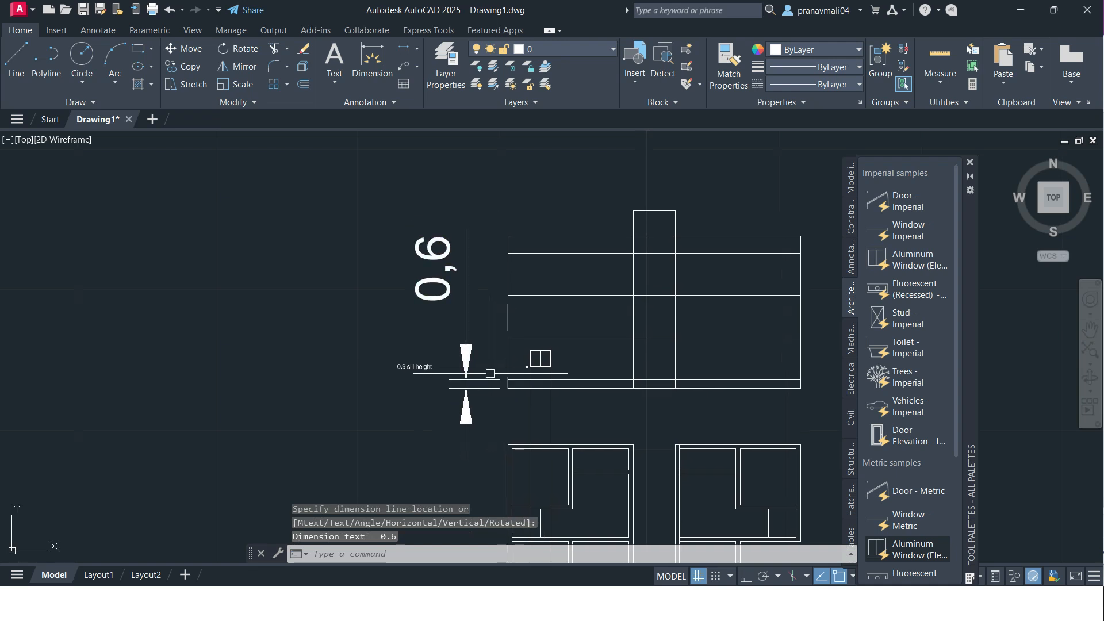
key("Escape")
key("Escape")
Step: Modify the ISO-25 dimension style to an arrow size of 0.3 and a text height of 0.3
scroll(443, 304, "up", 4)
scroll(444, 327, "down", 2)
middle_click_drag(444, 328, 441, 347)
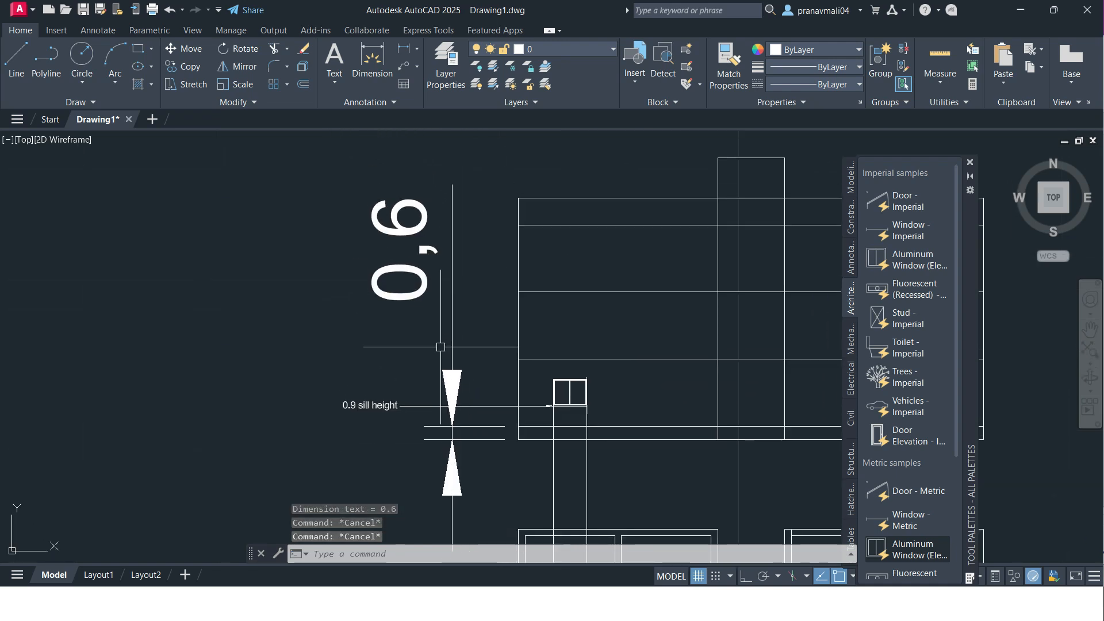
type("d")
key("Return")
left_click(734, 248)
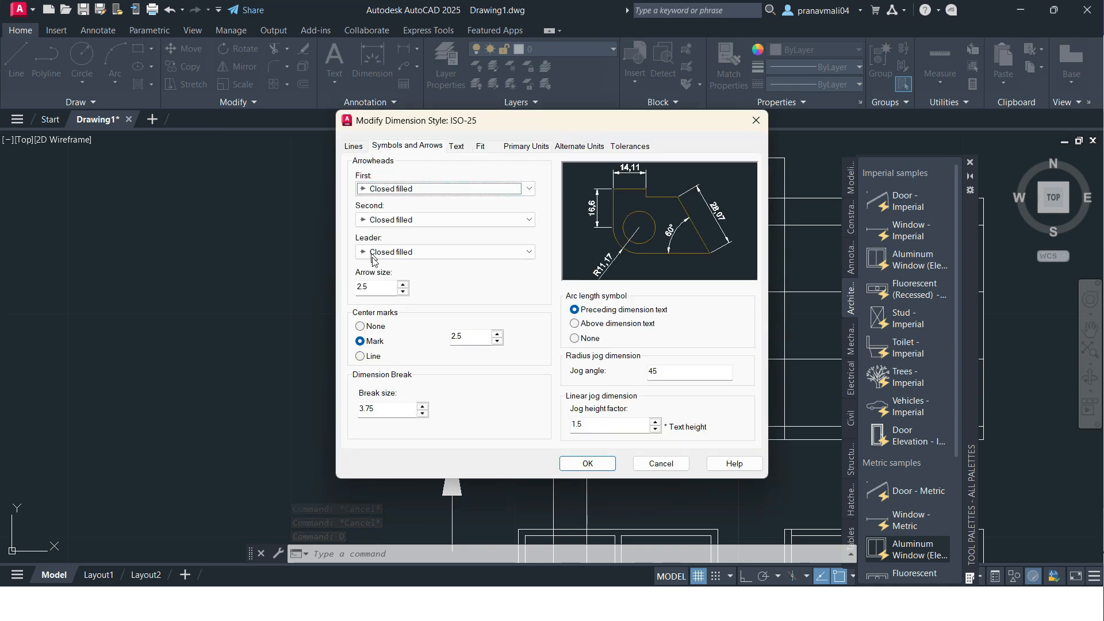
type(".3")
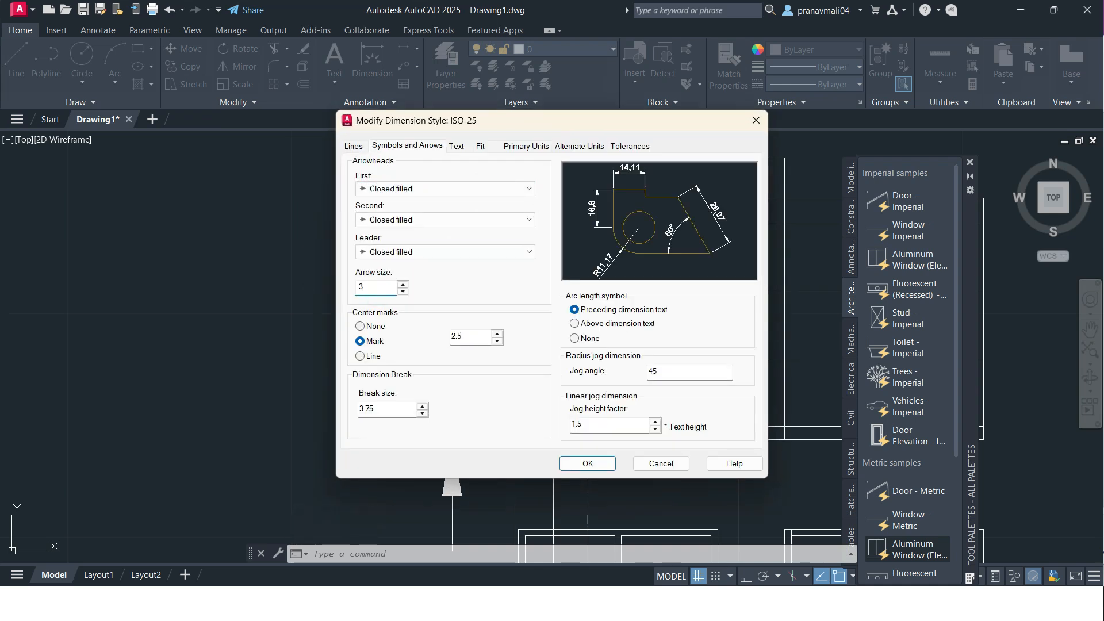
left_click(456, 147)
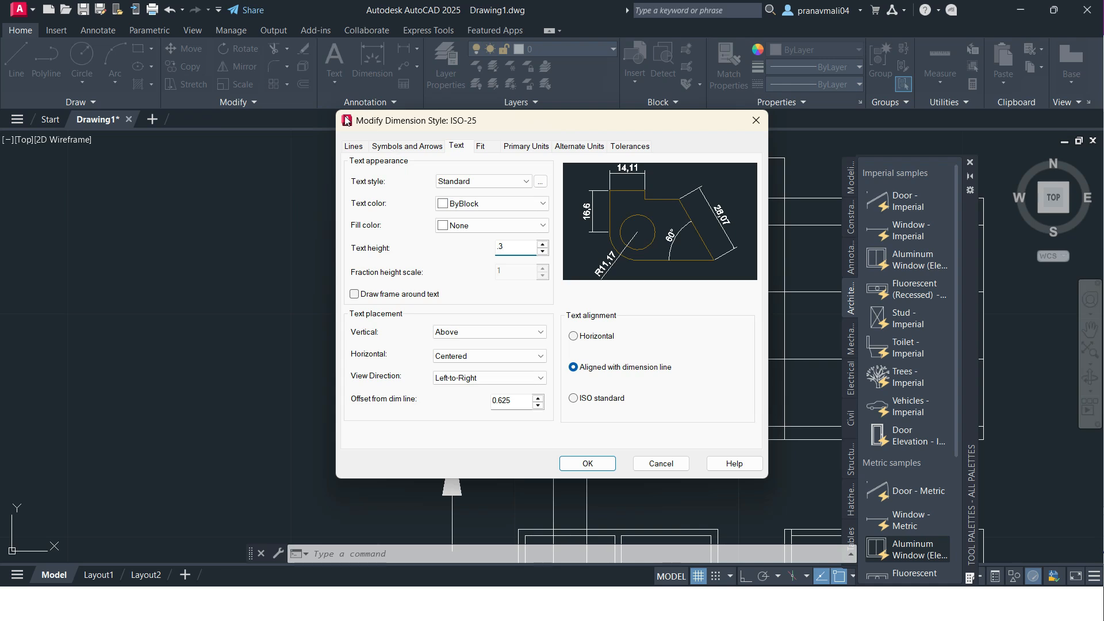
Step: Change both dimension arrowheads of the ISO-25 style to Architectural tick and apply the style changes
left_click(355, 148)
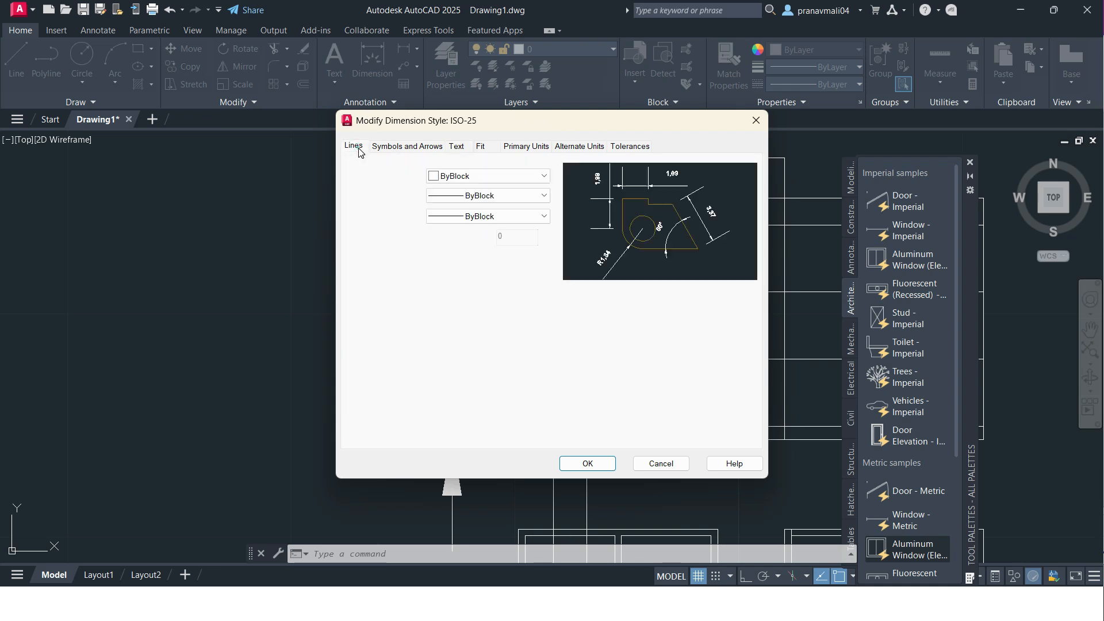
left_click(476, 198)
left_click(476, 198)
left_click(406, 146)
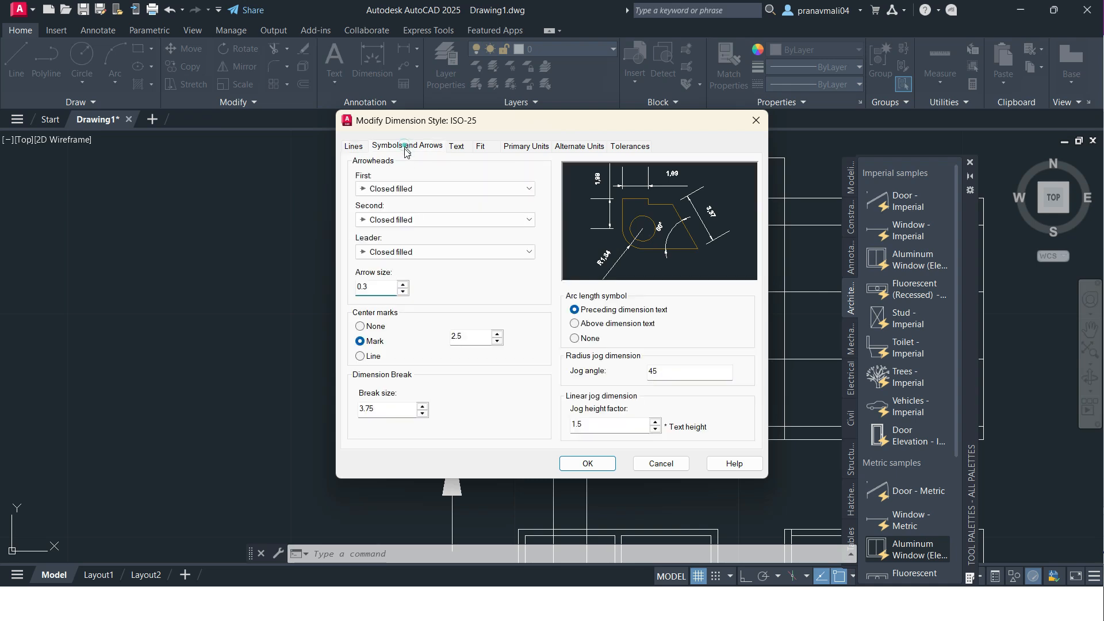
left_click(407, 189)
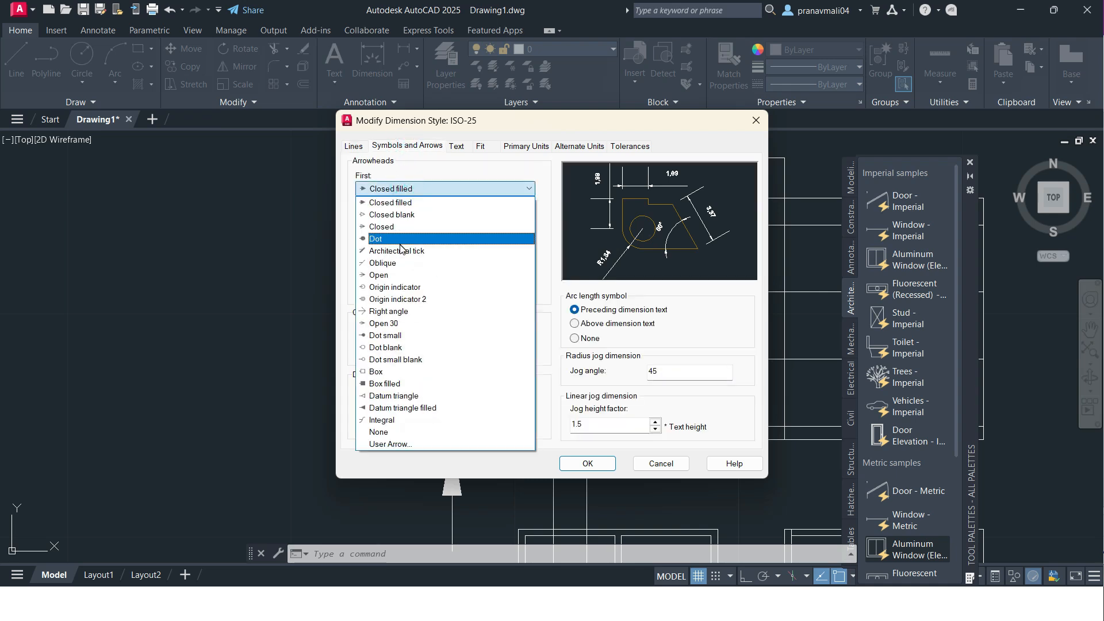
left_click(401, 249)
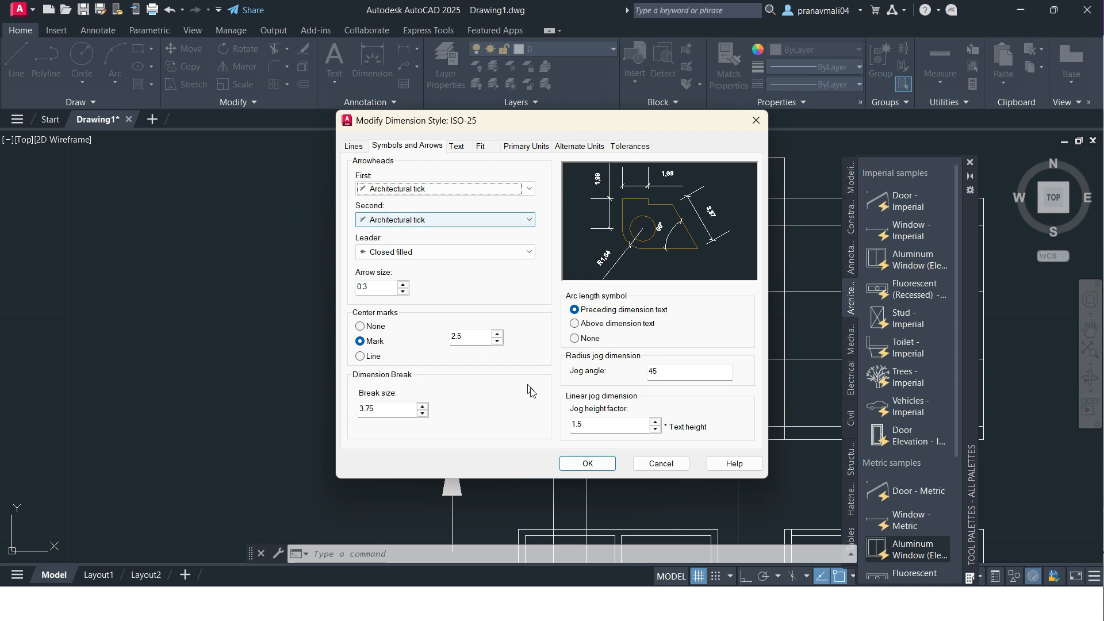
left_click(604, 464)
left_click(652, 384)
scroll(466, 429, "up", 4)
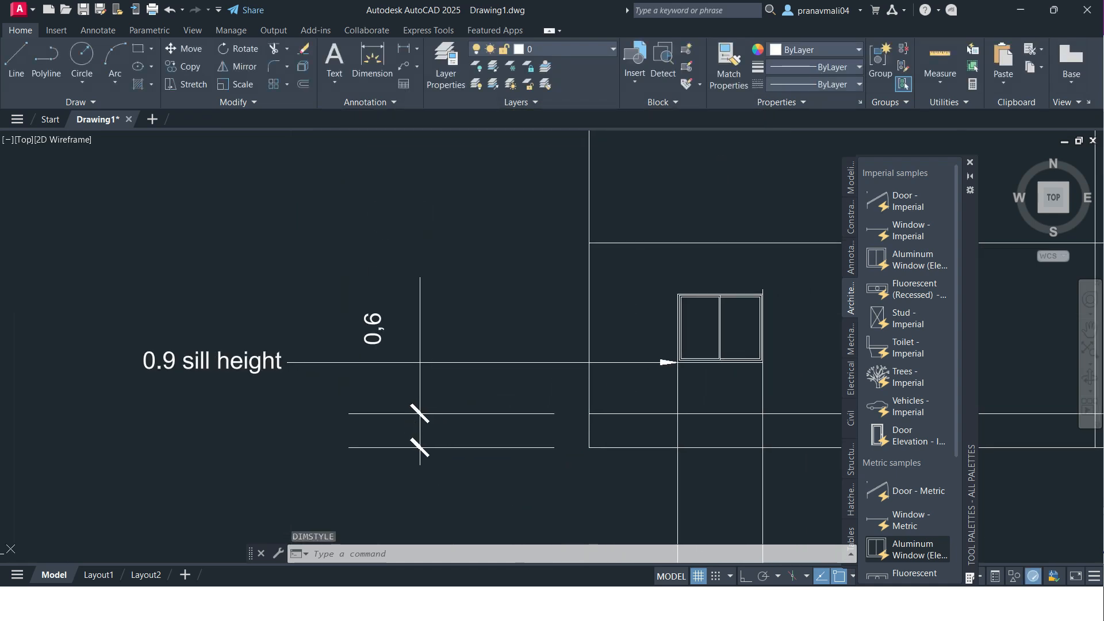
left_click(431, 385)
left_click(400, 396)
middle_click_drag(438, 391, 432, 391)
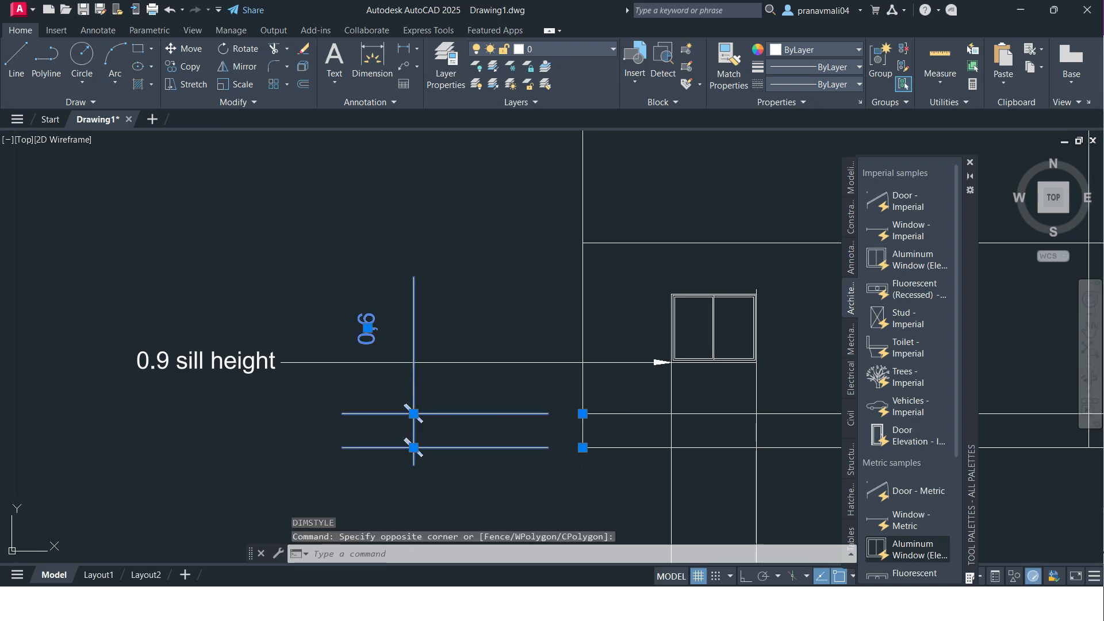
key("Escape")
key("Escape")
scroll(376, 395, "up", 3)
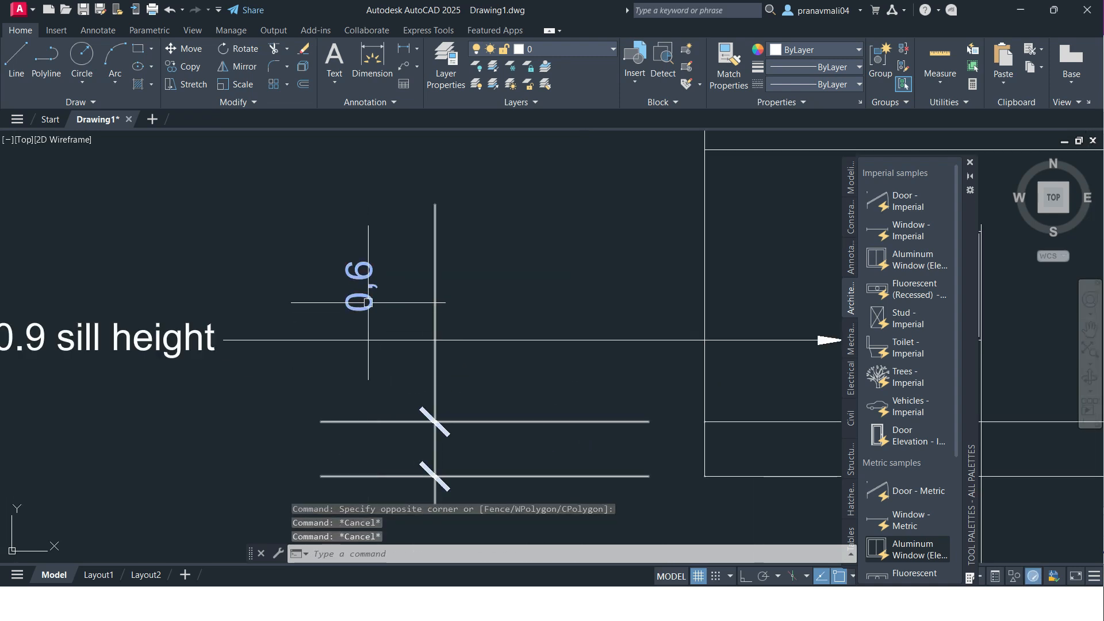
scroll(374, 329, "down", 3)
Step: Set the text offset from the dimension line to 0.1 in the ISO-25 dimension style
key("Return")
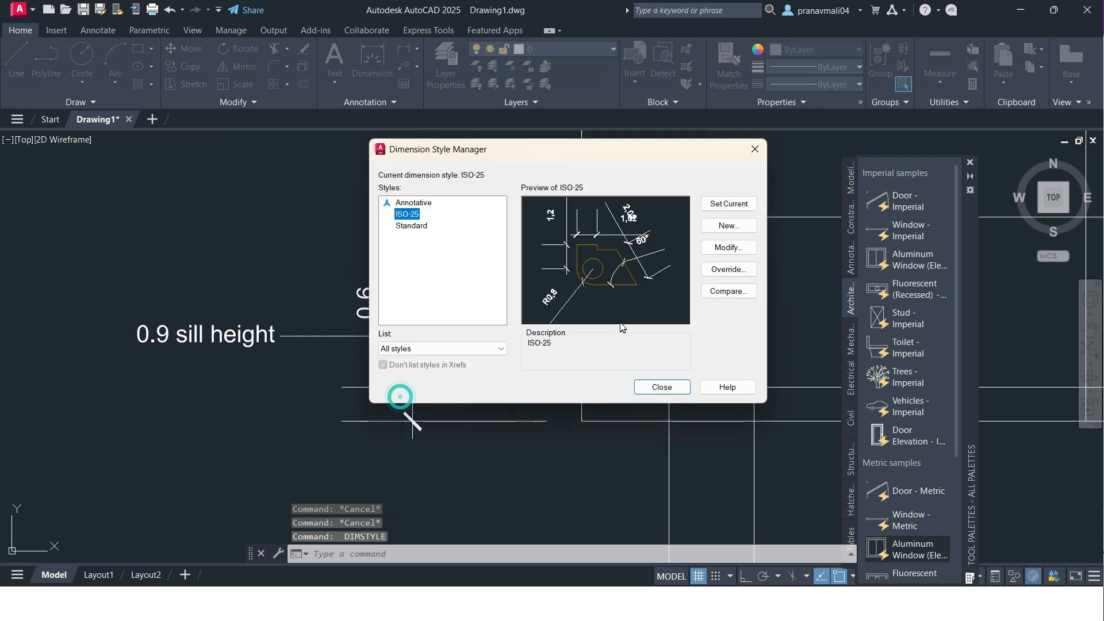
left_click(729, 249)
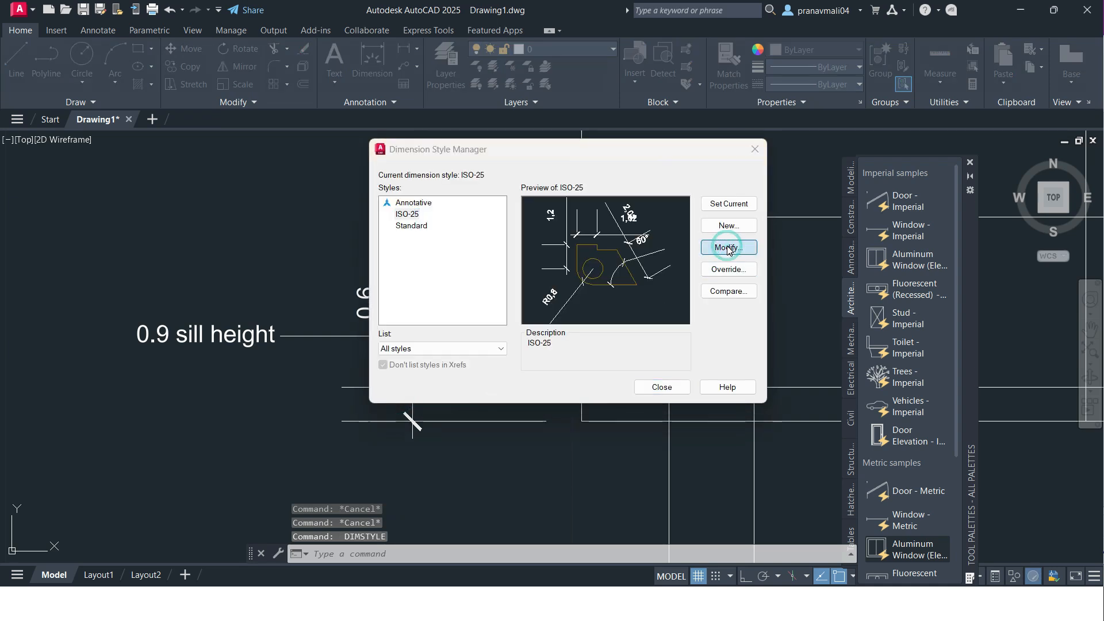
left_click(727, 248)
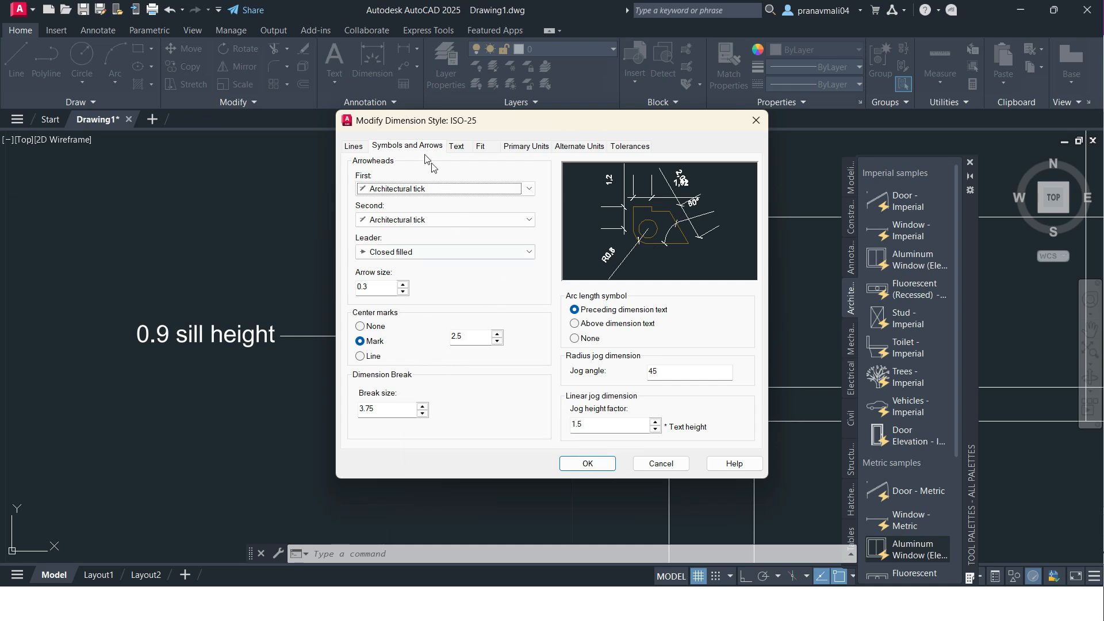
left_click(458, 148)
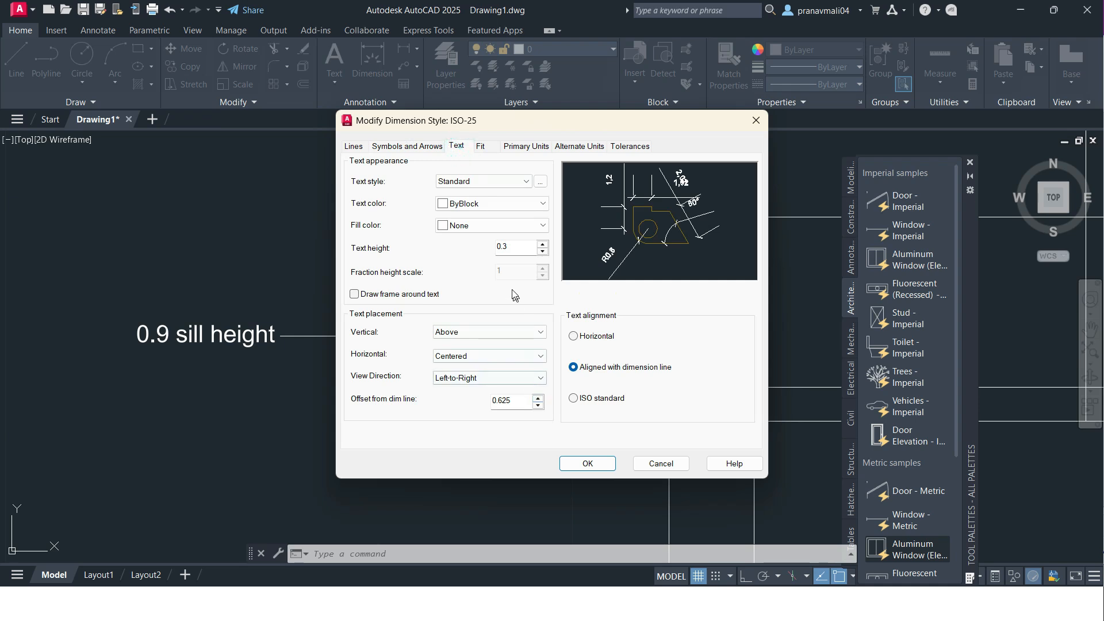
double_click(523, 403)
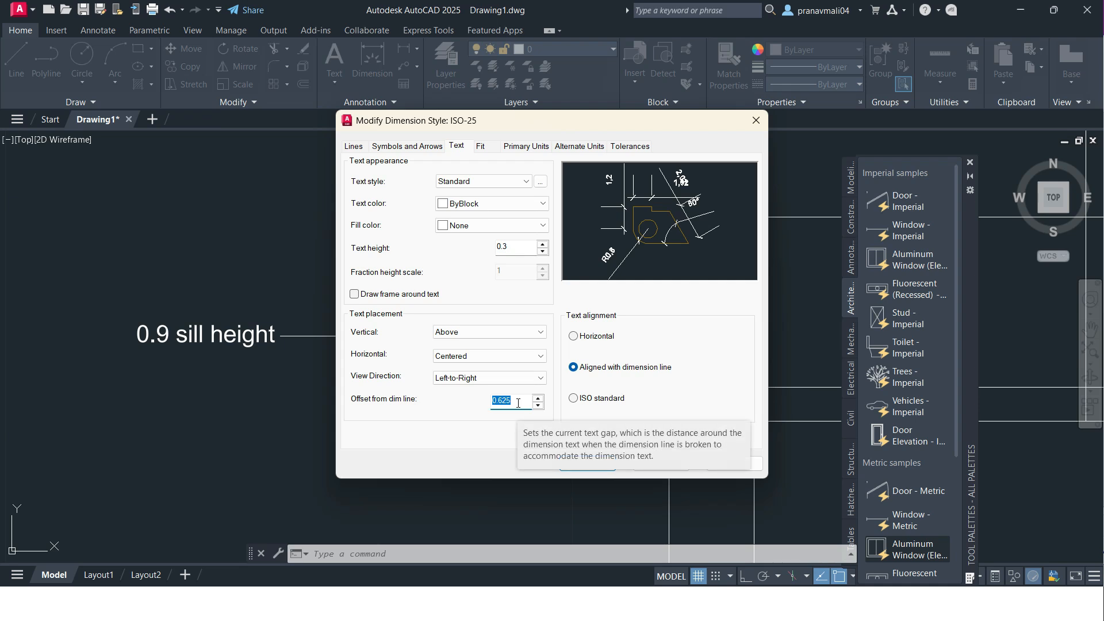
type(".1")
left_click(585, 463)
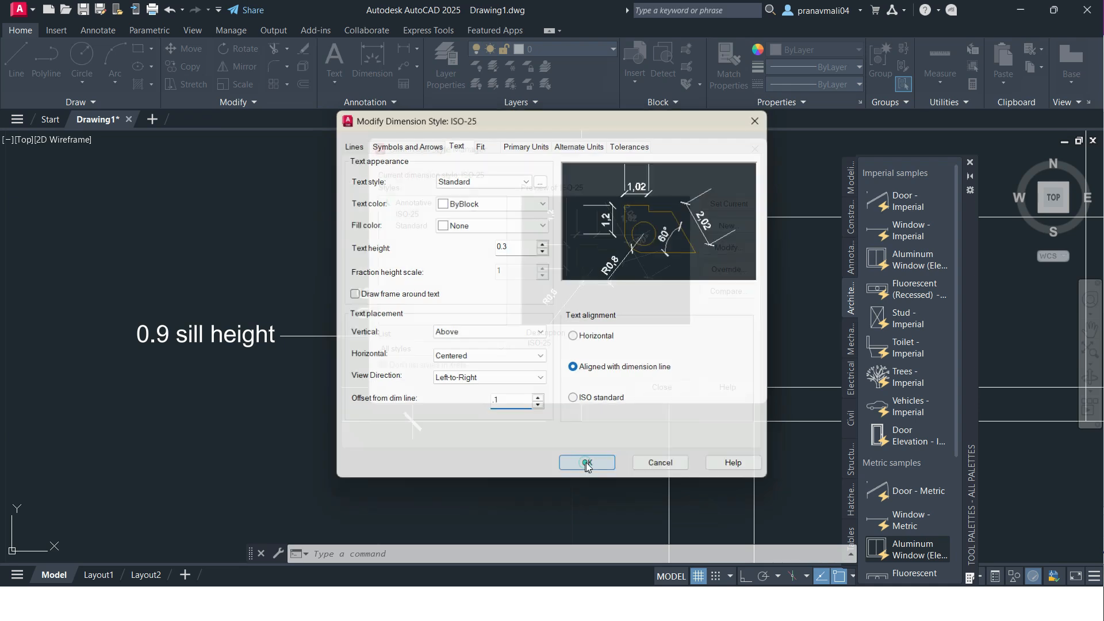
left_click(657, 385)
Step: Erase the "0.9 sill height" leader that points to the window's lower corner
middle_click_drag(482, 388, 412, 386)
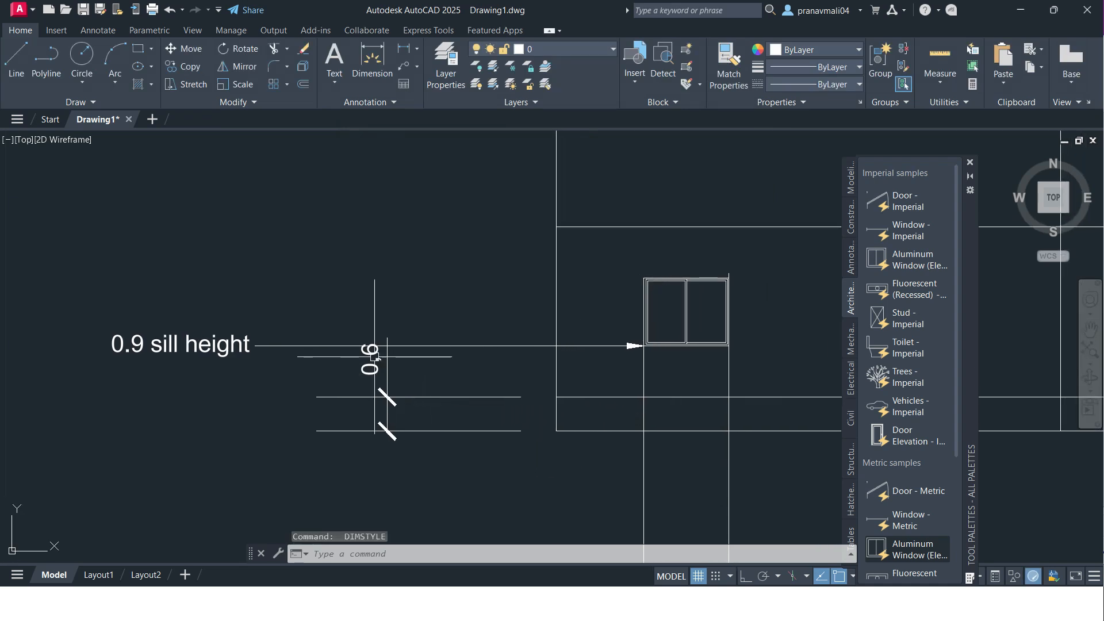
left_click(419, 345)
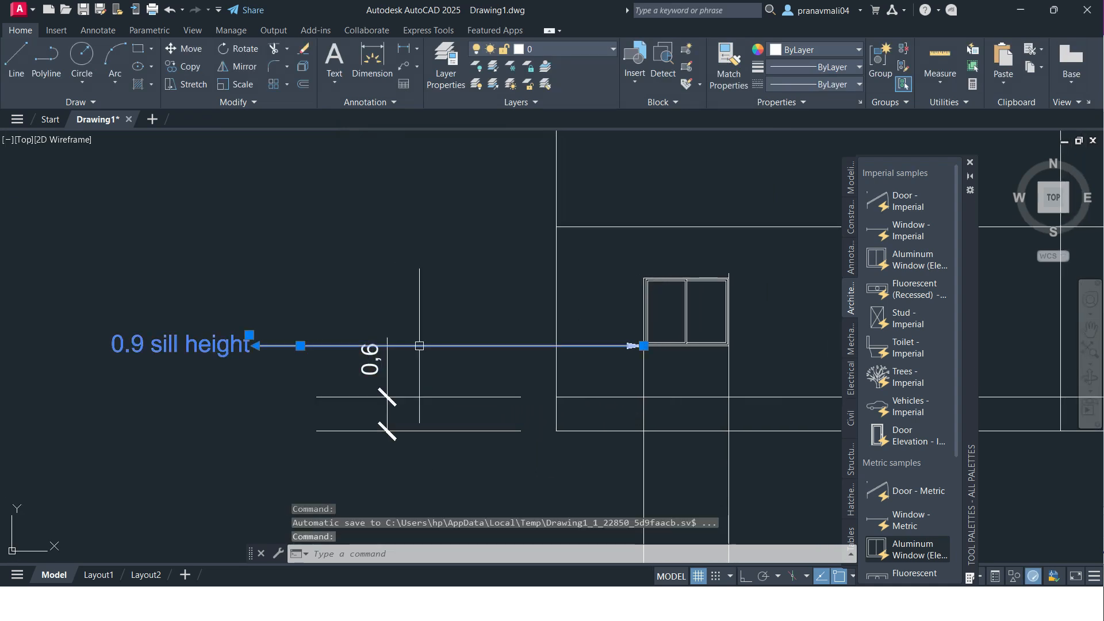
left_click(300, 346)
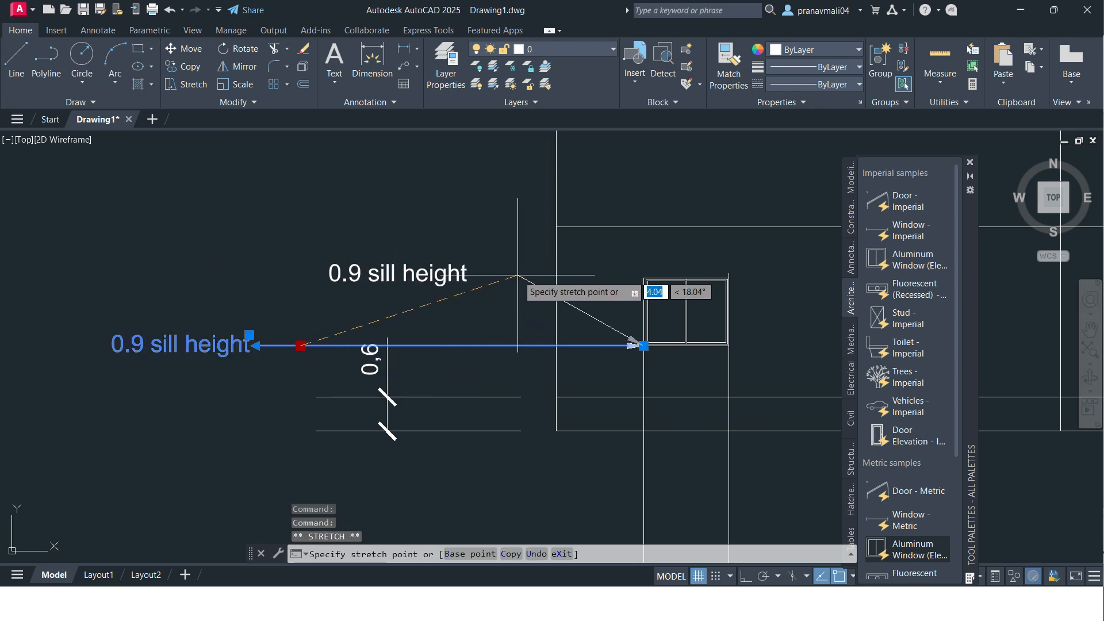
left_click(492, 288)
mouse_move(477, 312)
middle_mouse_down()
mouse_move(481, 325)
mouse_move(478, 286)
middle_mouse_up()
key("Delete")
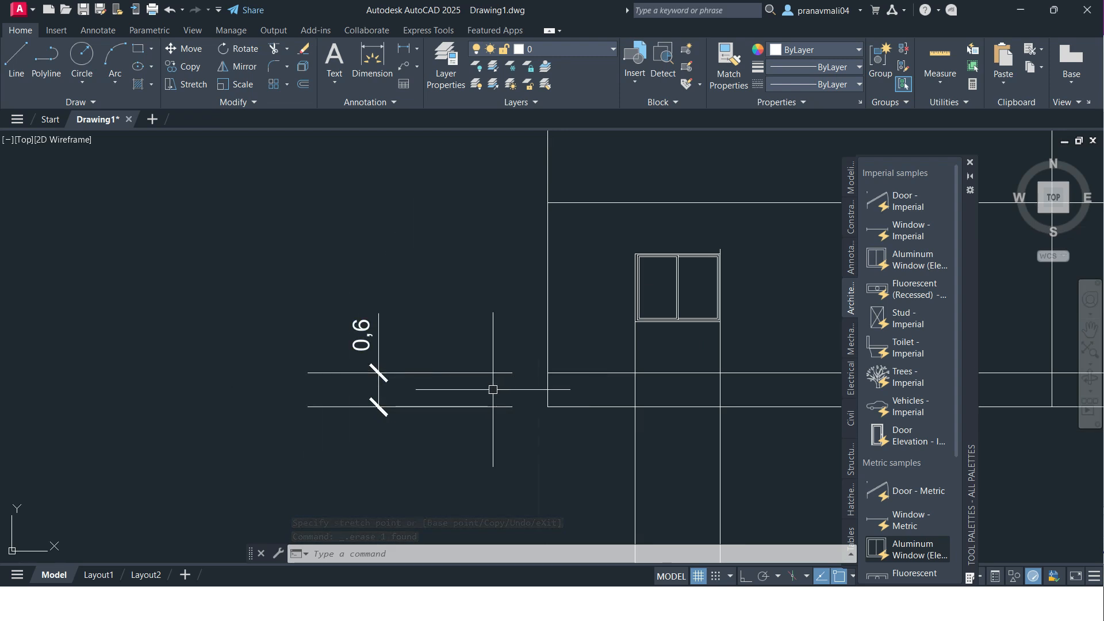
Step: Set the ISO-25 style's extension lines to extend 0.1 beyond the dimension lines with an offset from origin of 0.1
type("d")
key("Return")
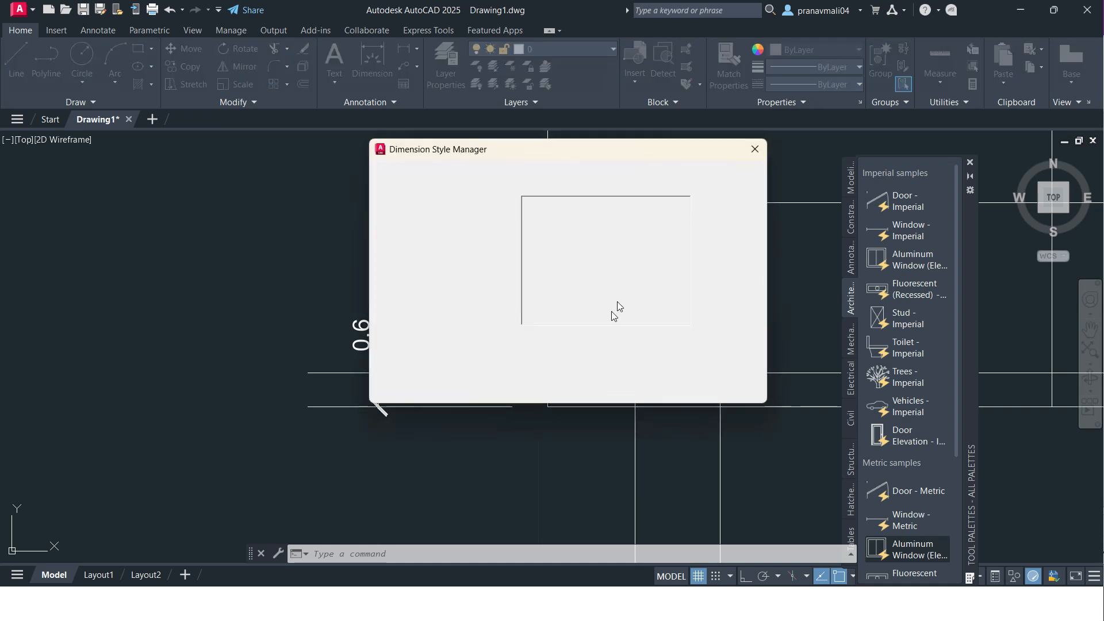
left_click(723, 248)
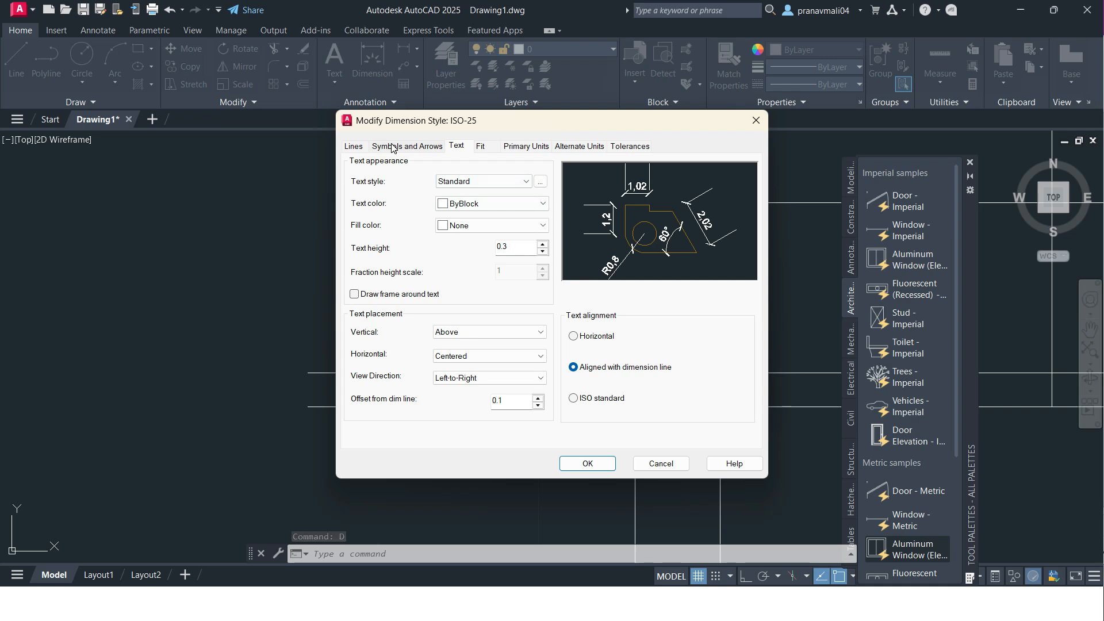
left_click(361, 146)
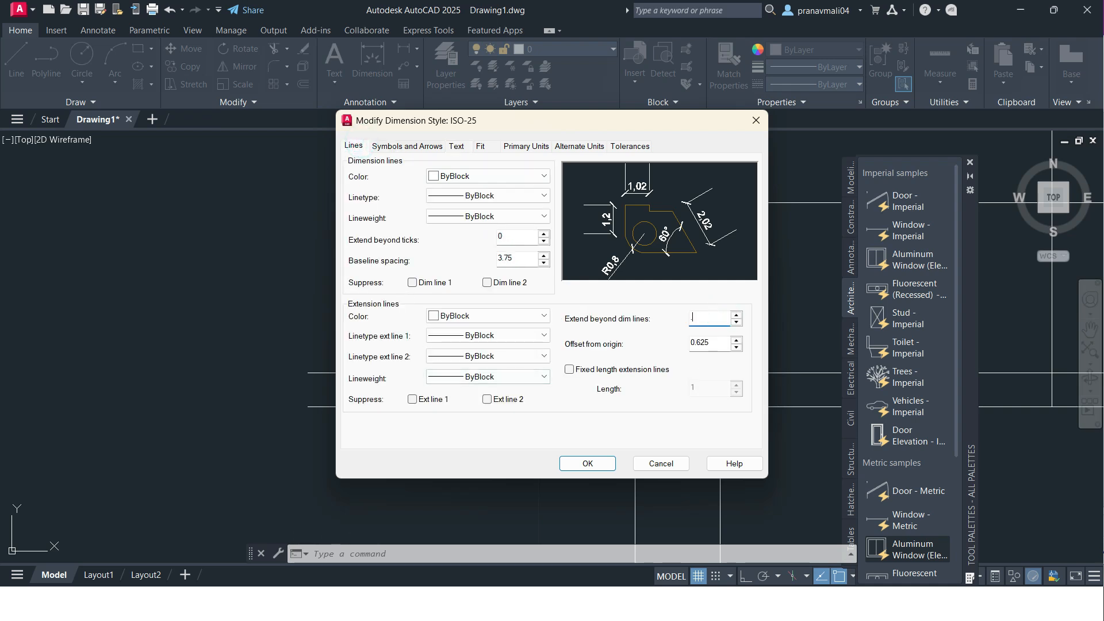
left_click_drag(721, 343, 636, 343)
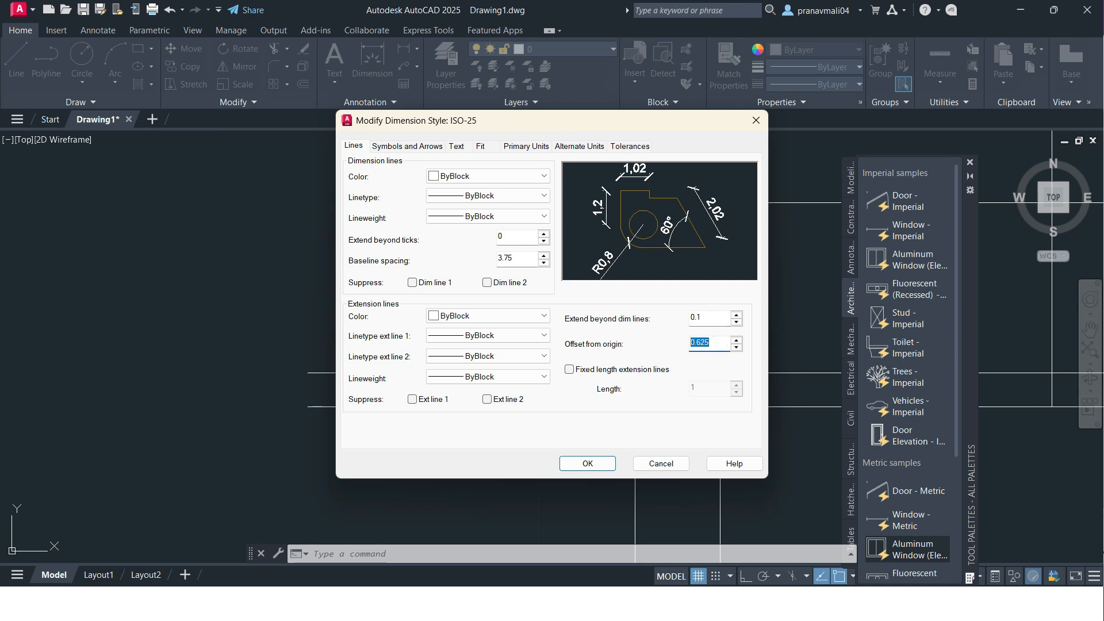
left_click(611, 463)
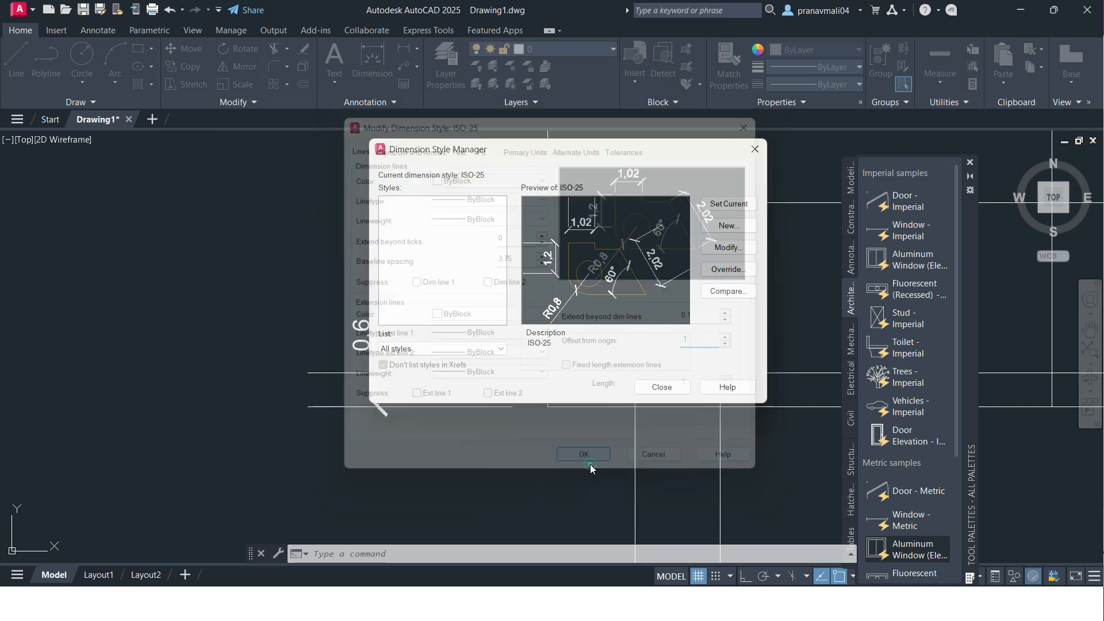
left_click(659, 386)
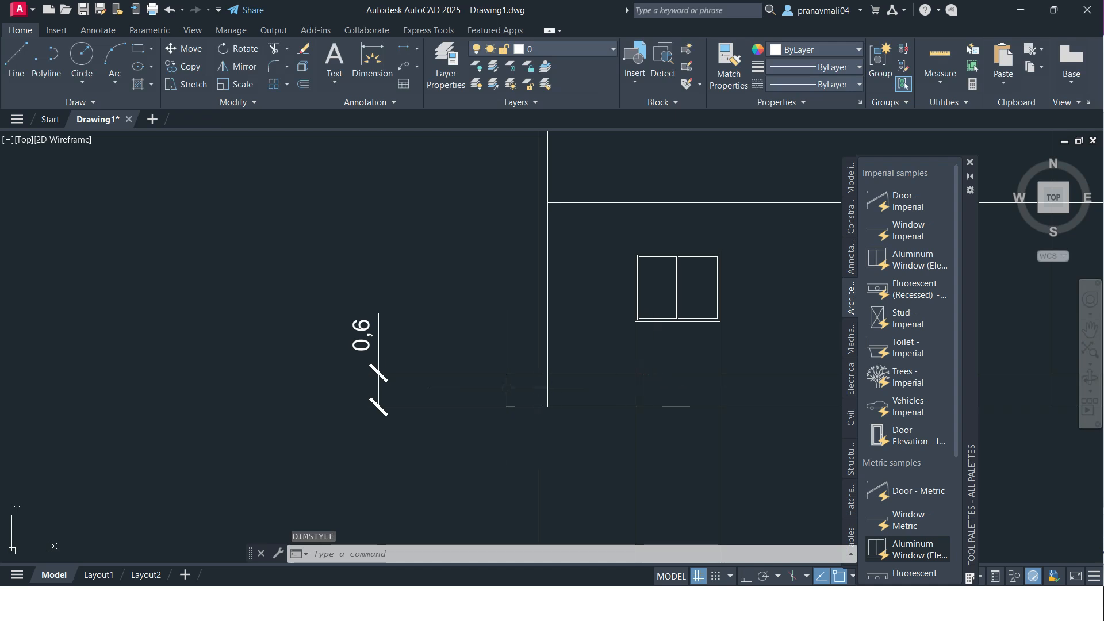
Step: Move the vertical dimension's line horizontally closer to the building's left edge
scroll(481, 387, "up", 2)
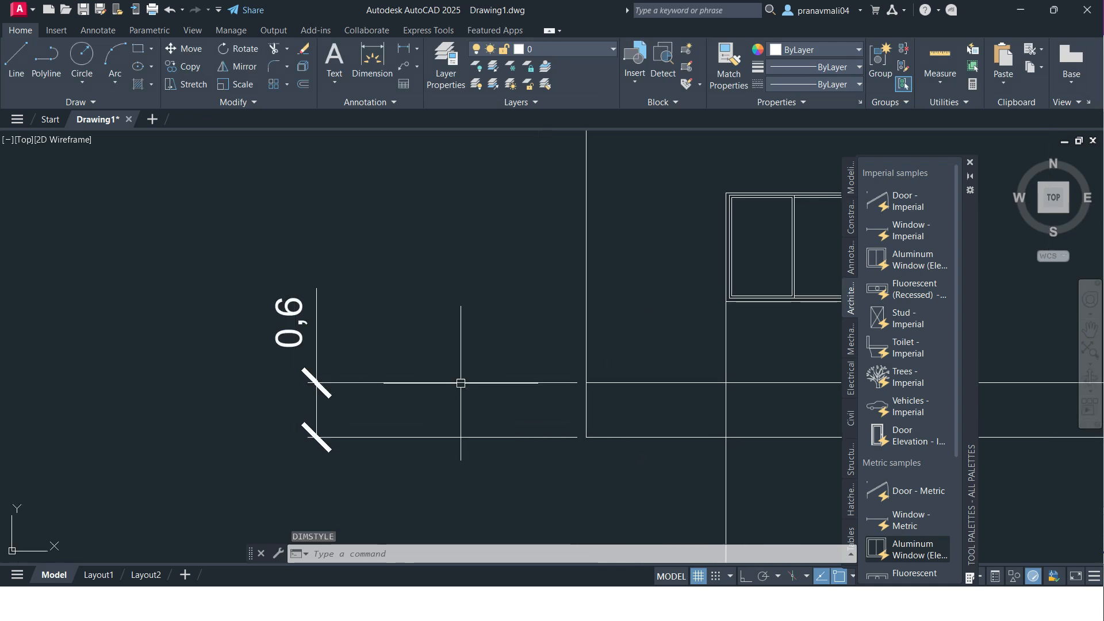
left_click(404, 354)
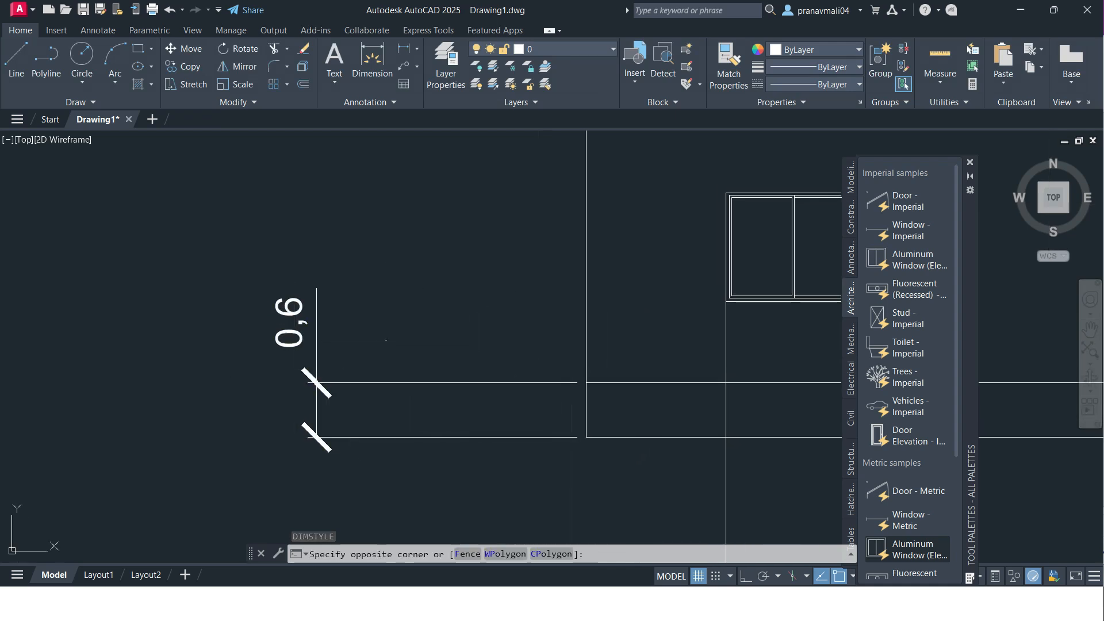
left_click(264, 383)
left_click(316, 382)
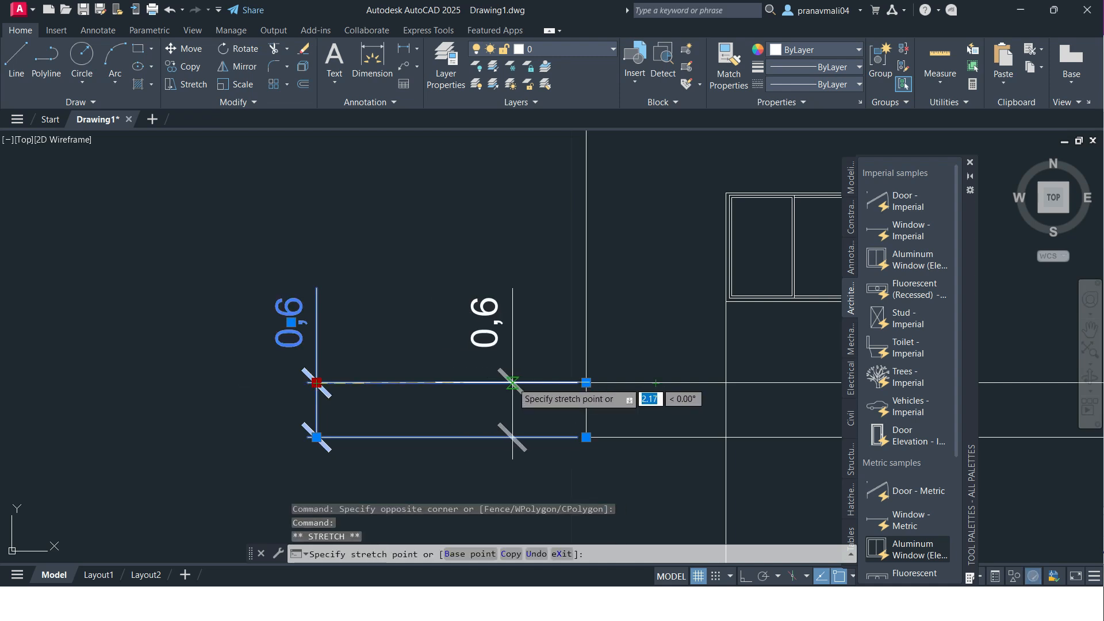
left_click(513, 382)
key("Escape")
key("Escape")
Step: Suppress both extension lines in the ISO-25 dimension style
middle_click_drag(541, 417, 484, 437)
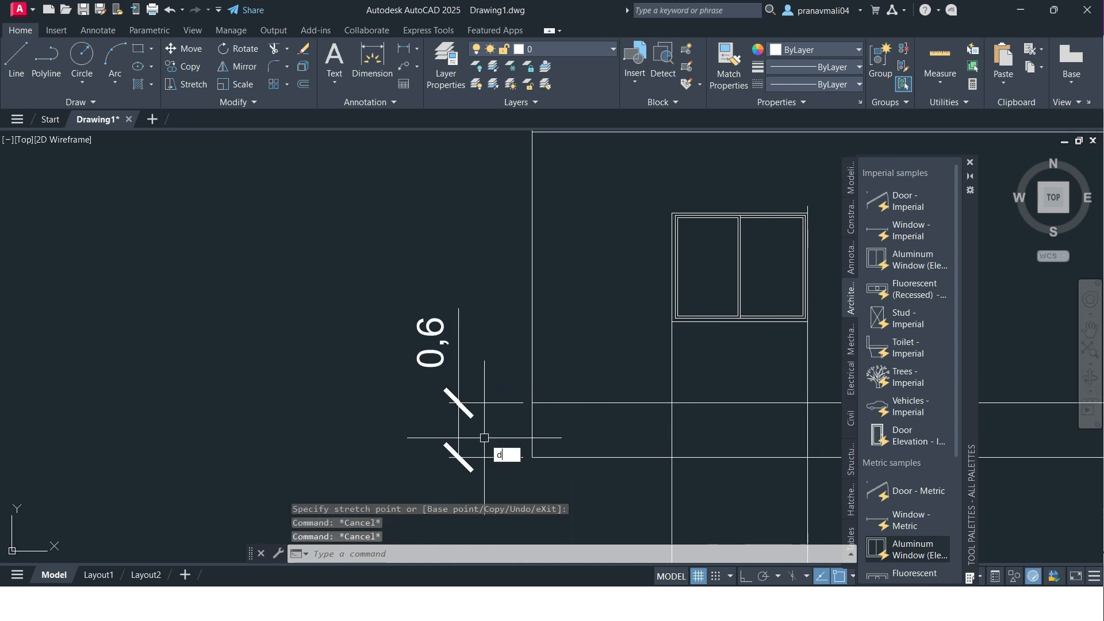
type("d")
key("Return")
left_click(730, 247)
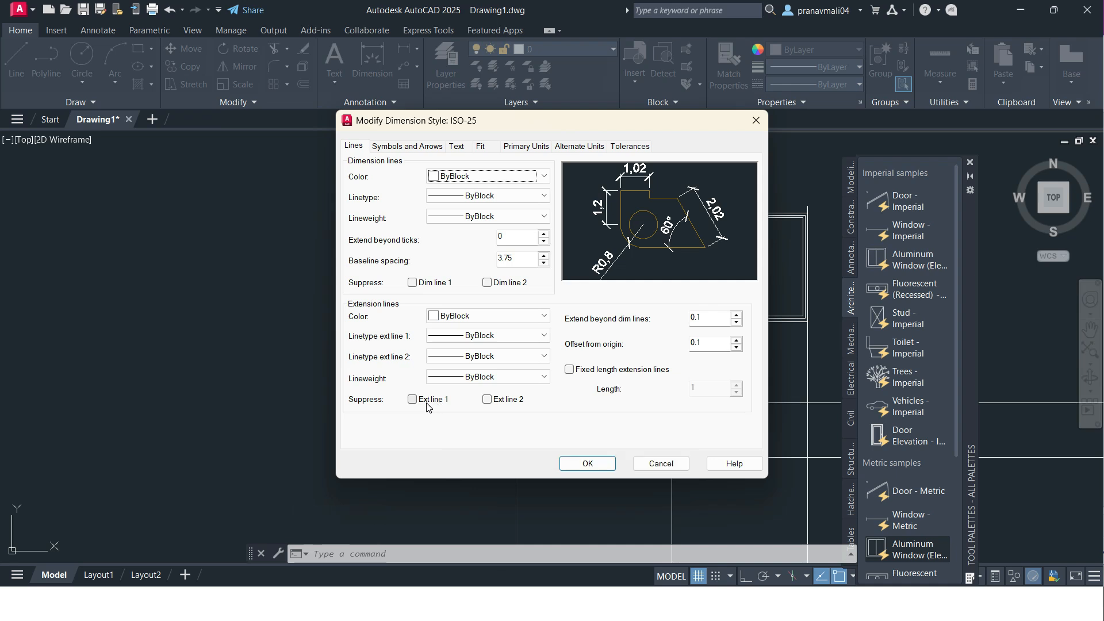
left_click(513, 399)
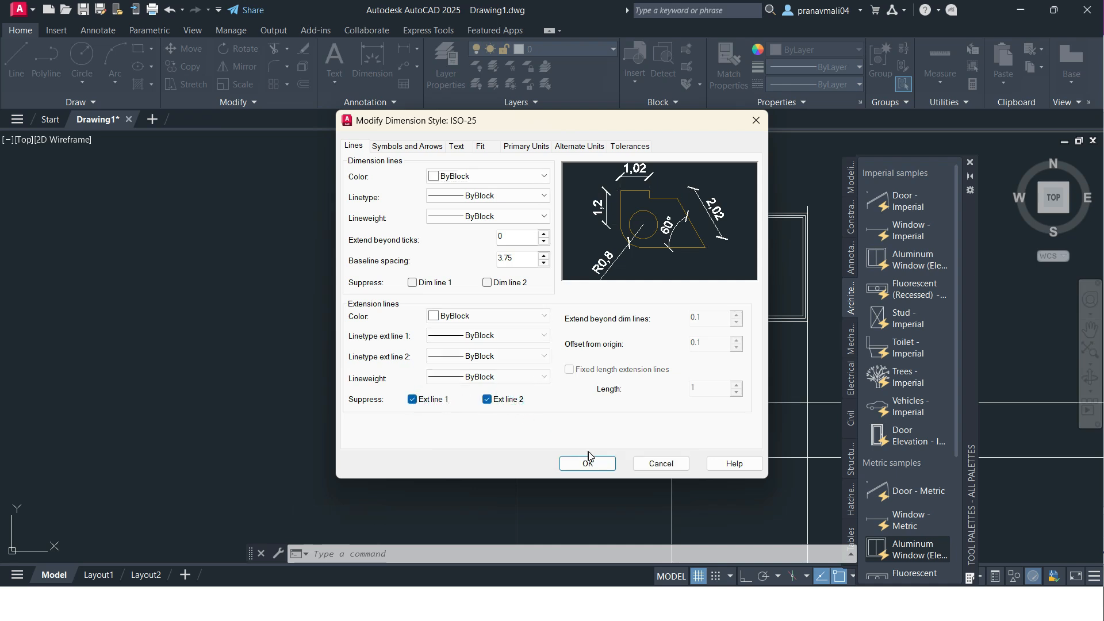
left_click(588, 462)
left_click(661, 388)
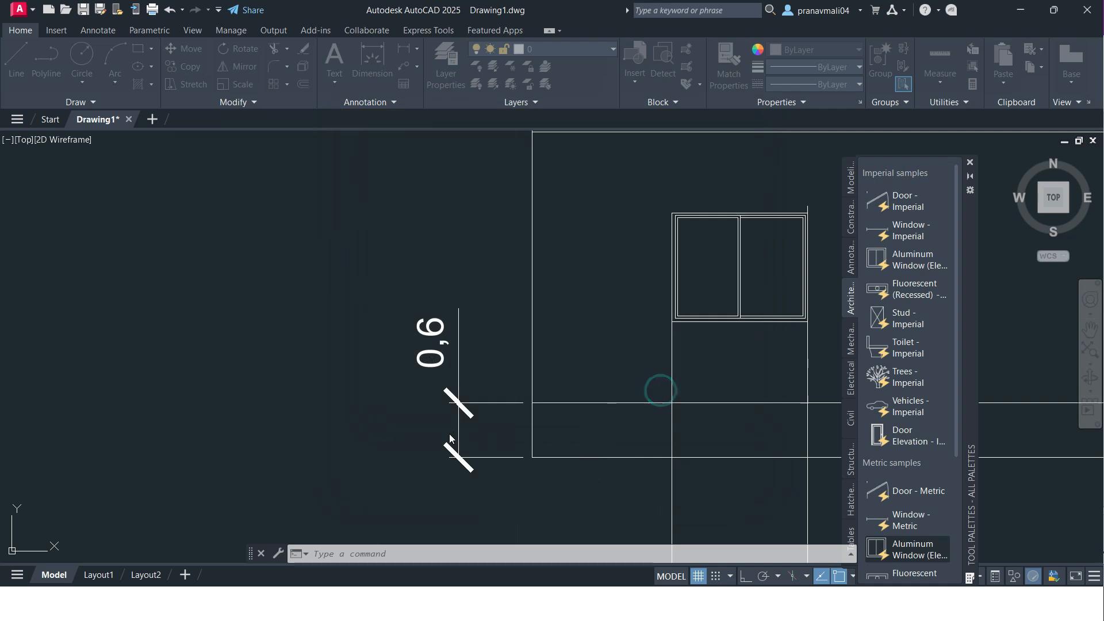
Step: Turn off suppression of both extension lines in the ISO-25 style and enable fixed length extension lines
type("d")
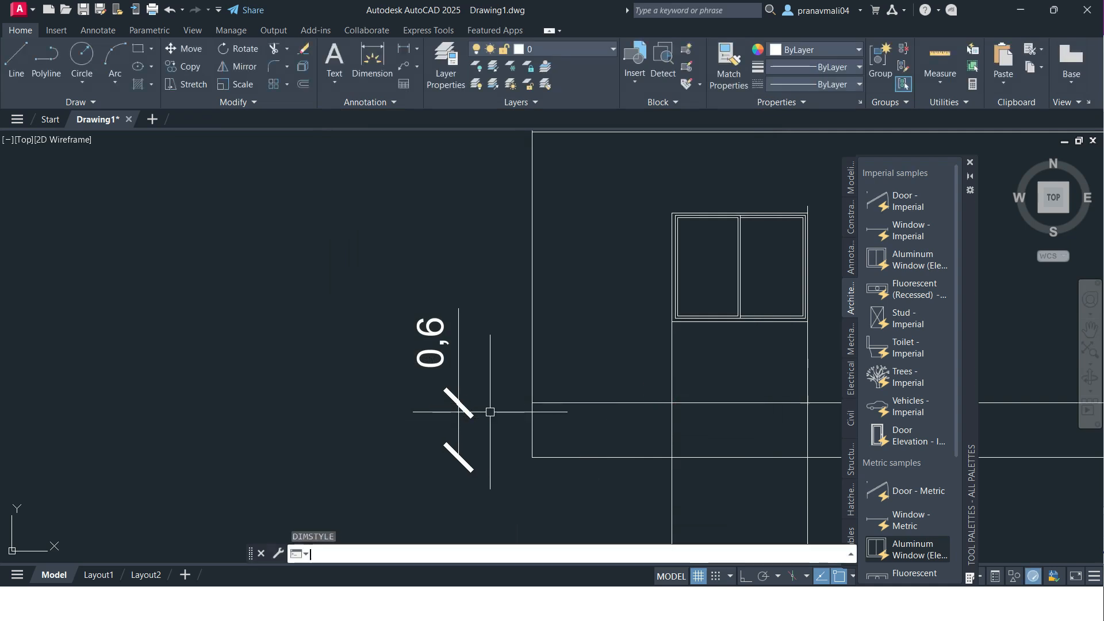
key("Return")
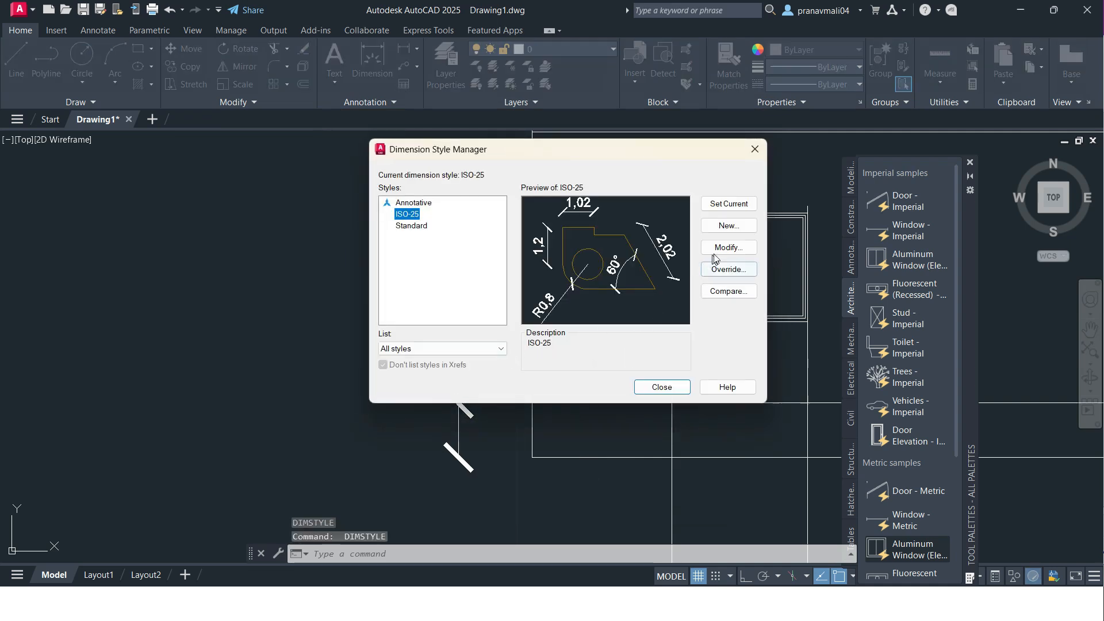
left_click(717, 247)
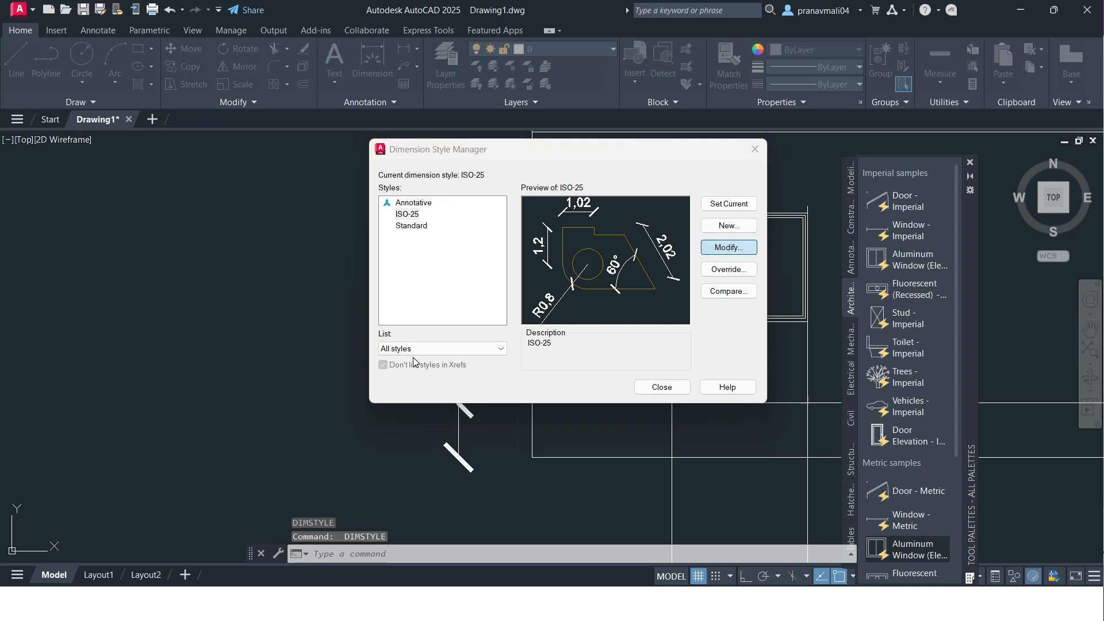
left_click(726, 250)
left_click(423, 401)
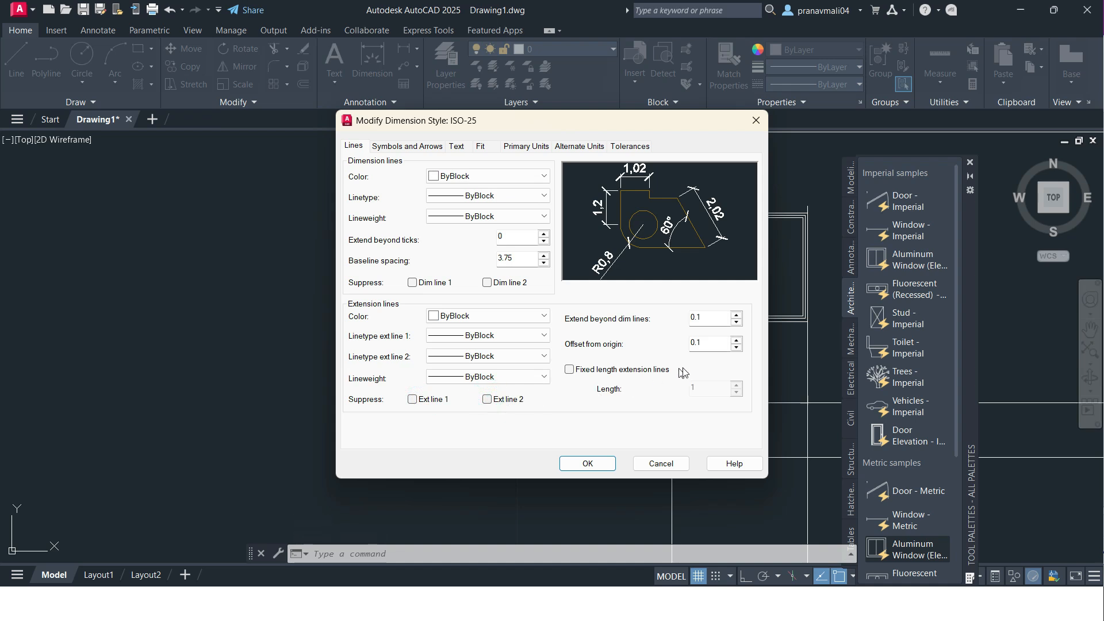
left_click(593, 373)
left_click(587, 463)
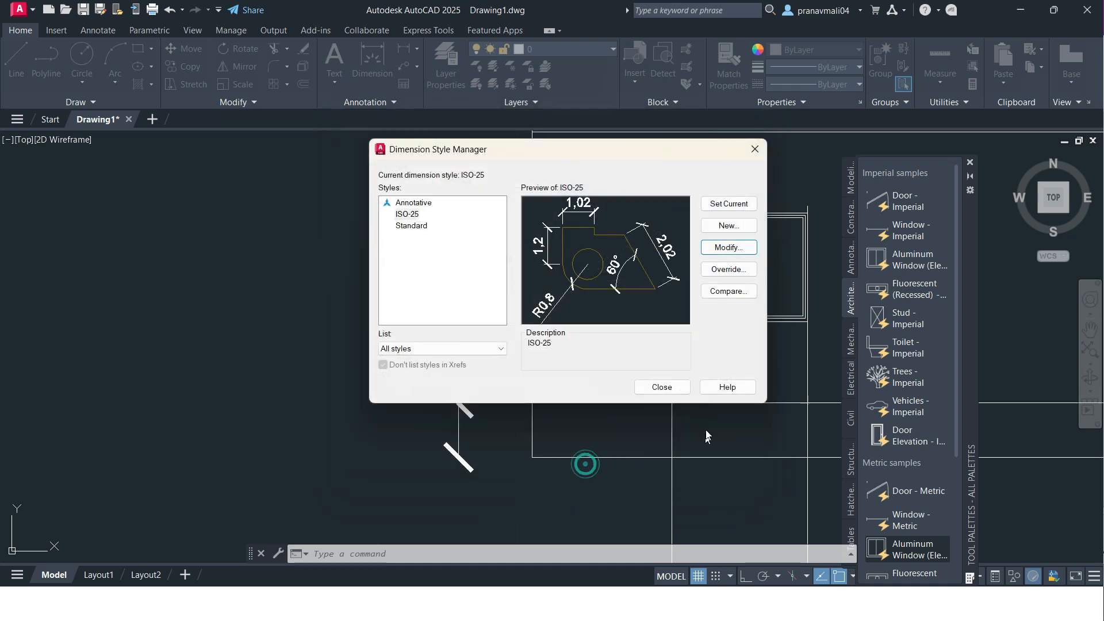
left_click(660, 386)
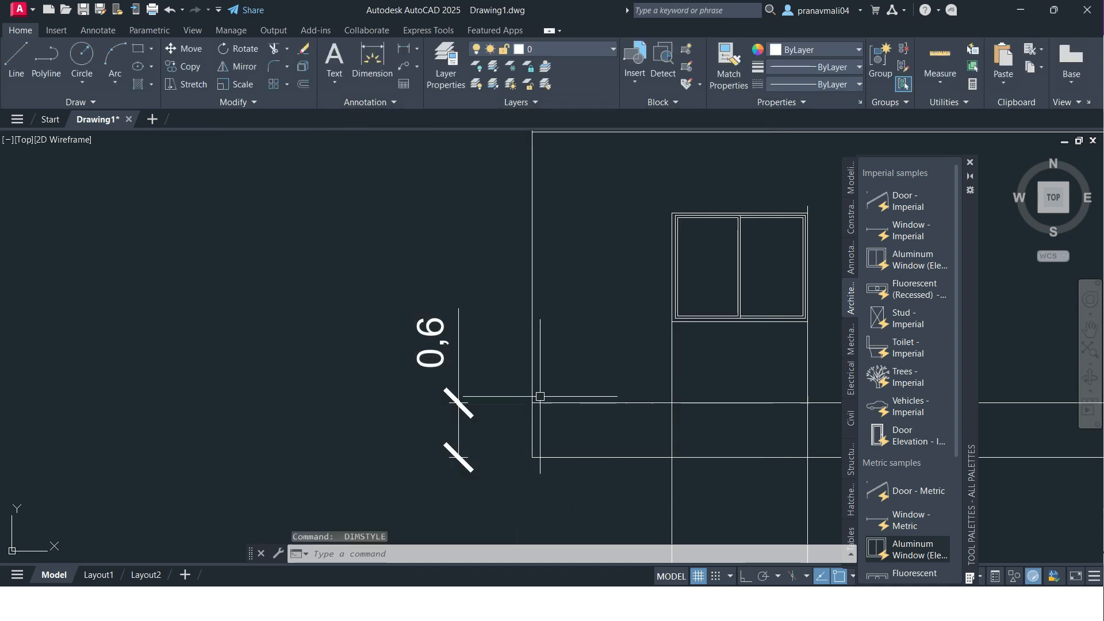
Step: Continue the vertical dimension chain from the 0,6 dimension up through the lower floor lines along the elevation's left edge
mouse_move(488, 389)
middle_mouse_down()
mouse_move(473, 396)
mouse_move(457, 362)
middle_mouse_up()
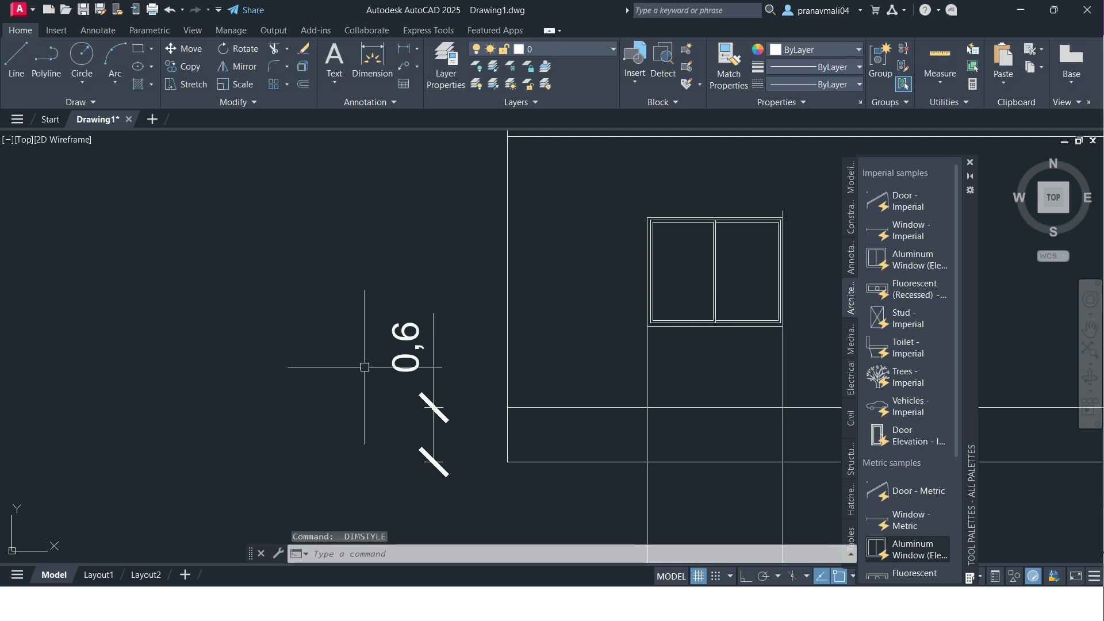
middle_click_drag(364, 367, 338, 374)
middle_click_drag(418, 207, 431, 214)
left_click(96, 34)
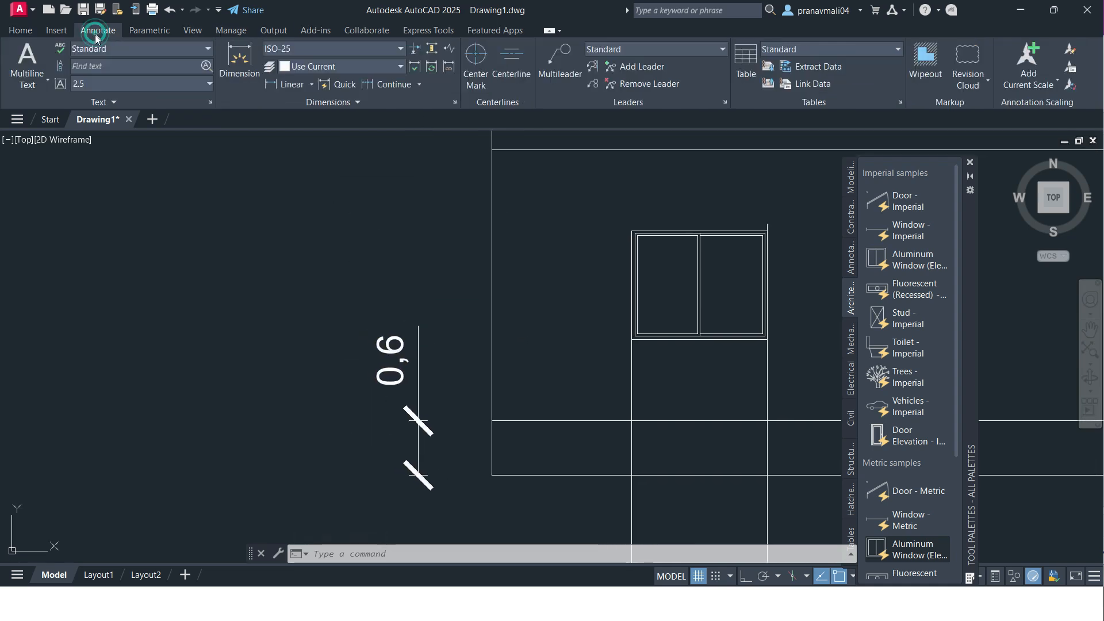
middle_click_drag(406, 190, 449, 190)
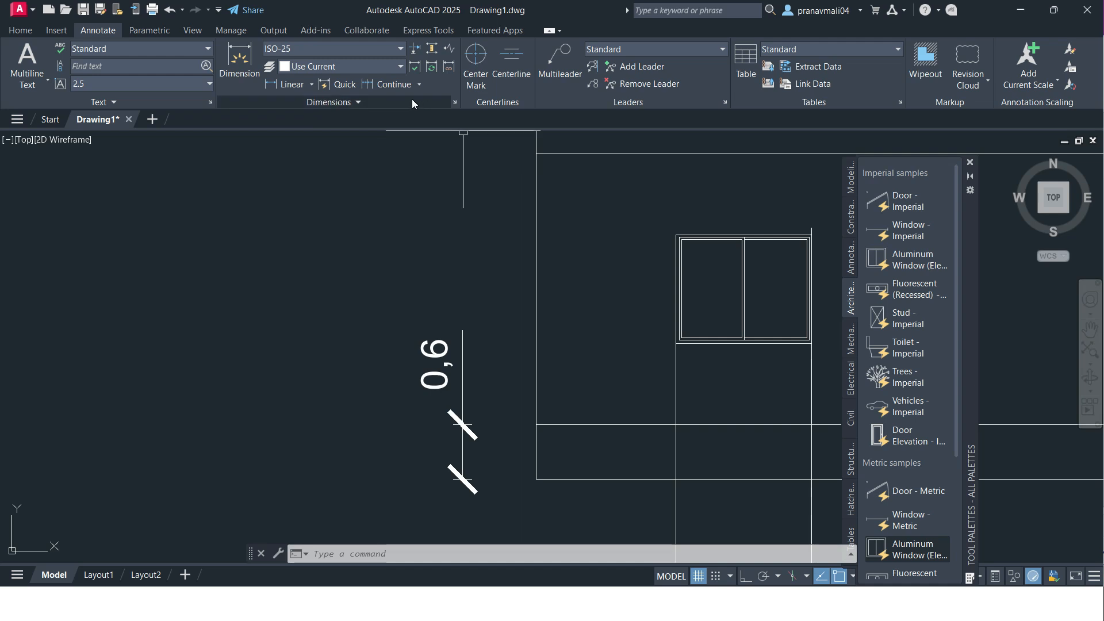
left_click(390, 85)
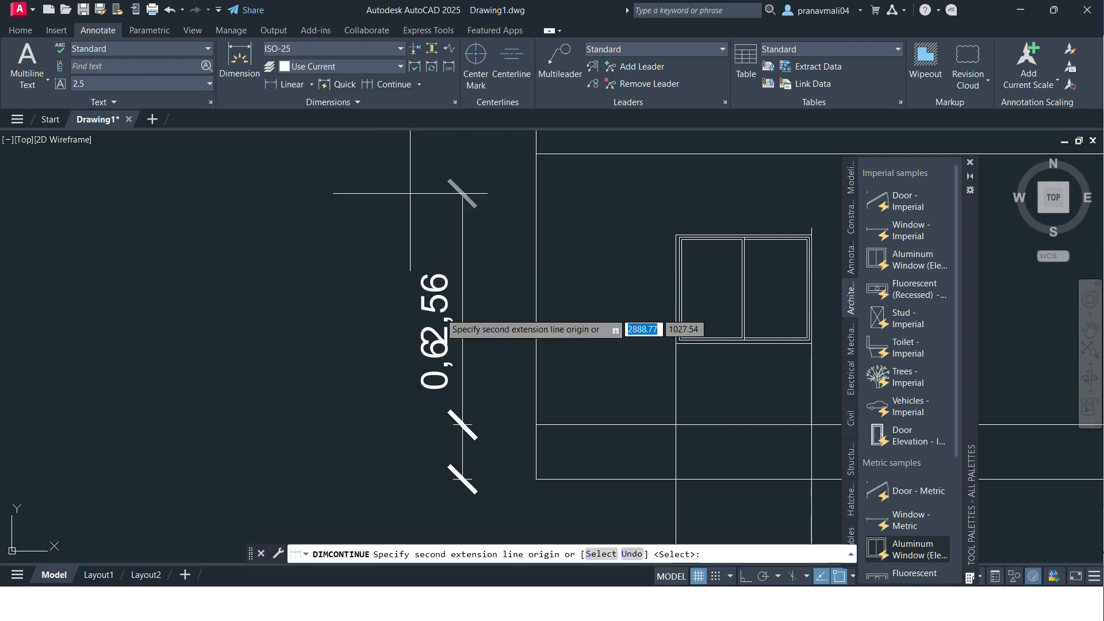
middle_click_drag(479, 215, 518, 261)
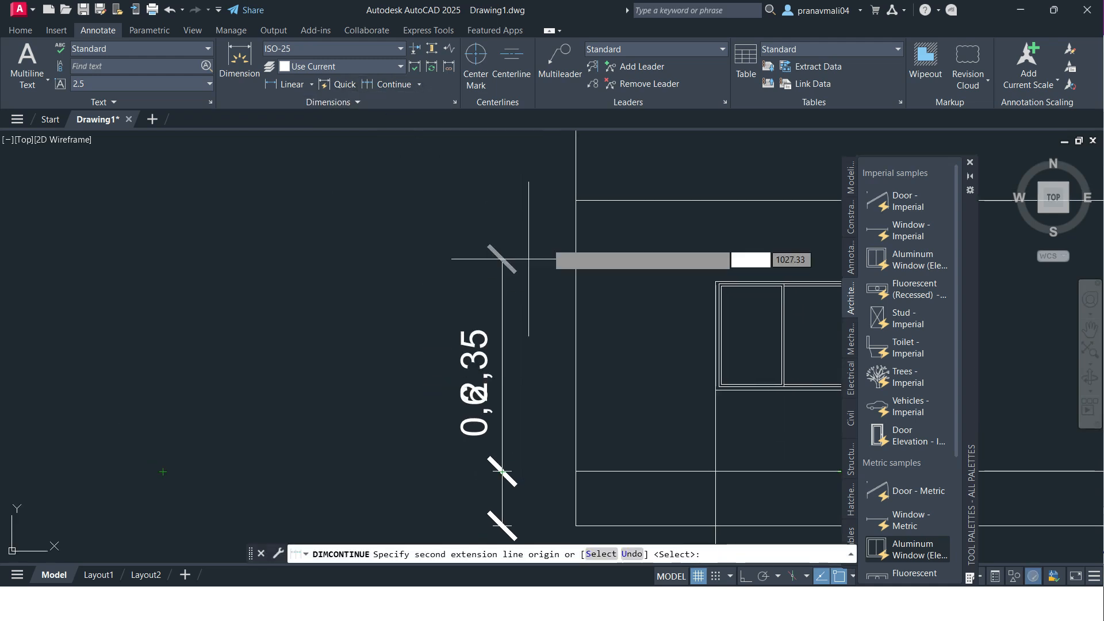
left_click(575, 200)
mouse_move(504, 206)
middle_mouse_down()
mouse_move(520, 420)
mouse_move(503, 251)
middle_mouse_up()
left_click(593, 194)
middle_click_drag(569, 157, 544, 168)
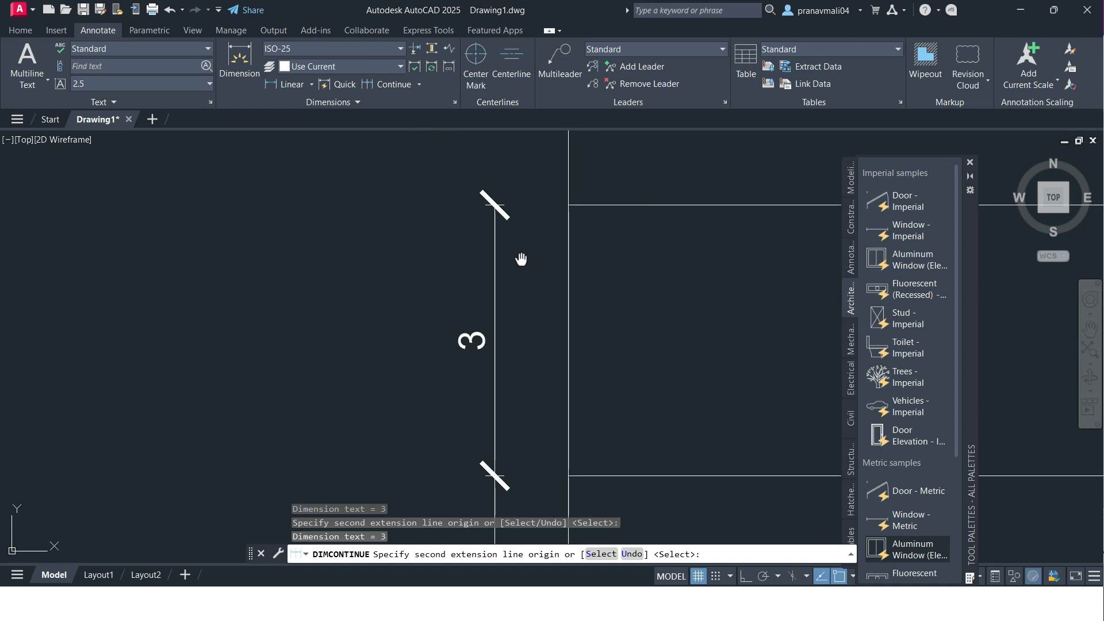
Step: Extend the continued dimension chain past the upper floor and parapet lines to the top of the central tower
scroll(561, 380, "down", 3)
left_click(563, 310)
middle_click_drag(562, 316, 471, 391)
scroll(471, 391, "down", 2)
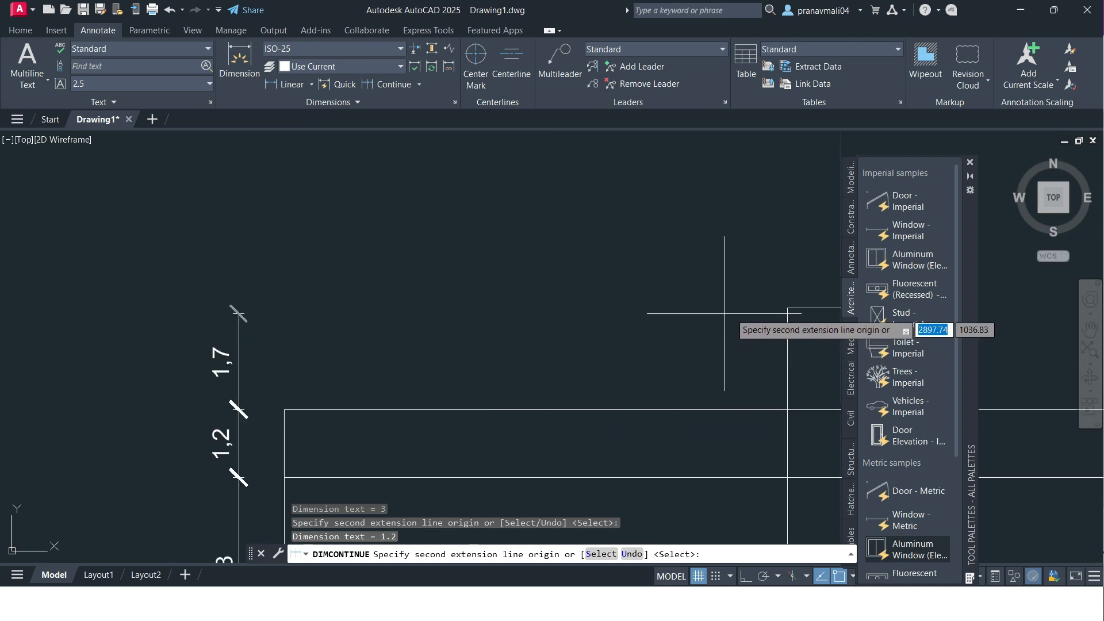
left_click(717, 309)
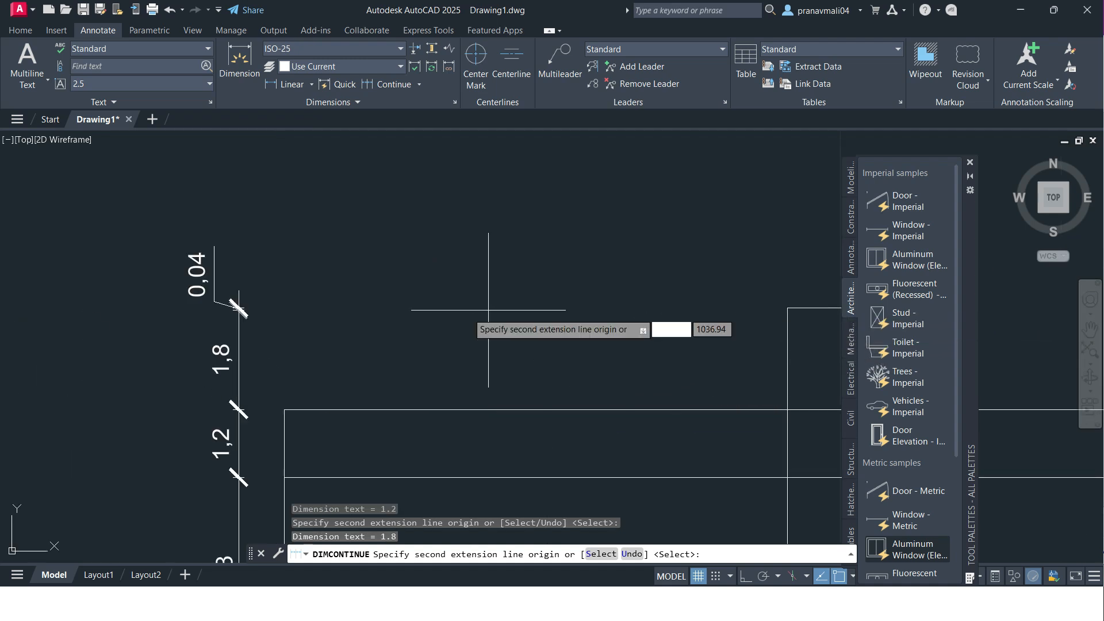
scroll(437, 316, "down", 2)
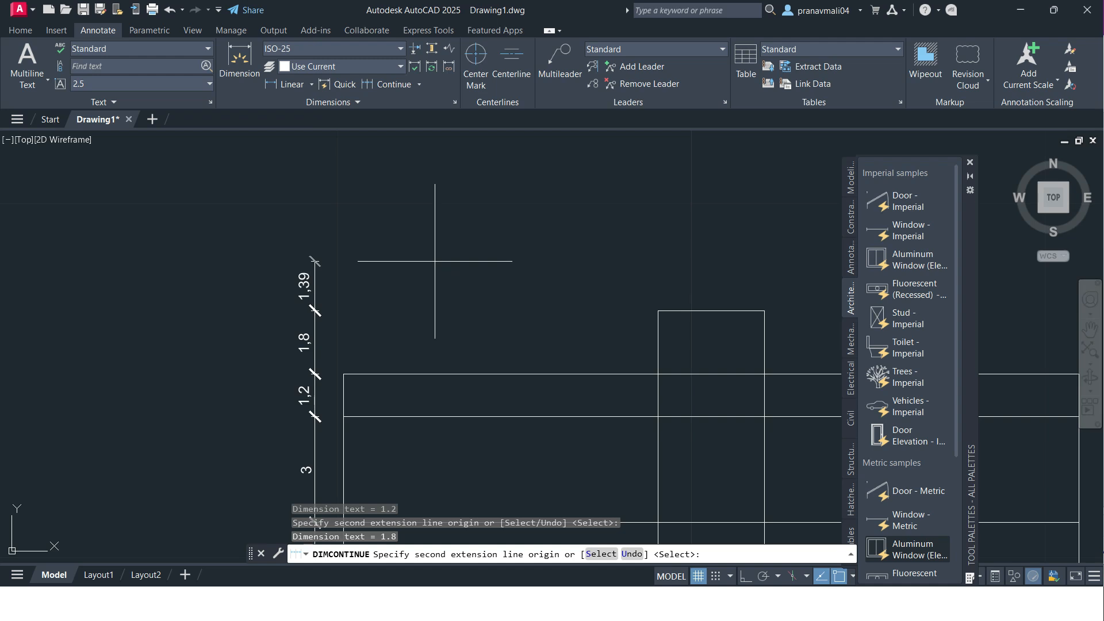
key("Escape")
Step: Erase the vertical projection lines beneath the first elevation window, including the leftover line beside it
middle_click_drag(428, 304, 491, 255)
scroll(488, 281, "down", 2)
mouse_move(539, 512)
middle_mouse_down()
mouse_move(492, 458)
mouse_move(501, 295)
middle_mouse_up()
scroll(426, 335, "up", 2)
middle_click_drag(404, 320, 414, 397)
middle_click_drag(430, 333, 433, 307)
left_click(547, 444)
left_click(418, 452)
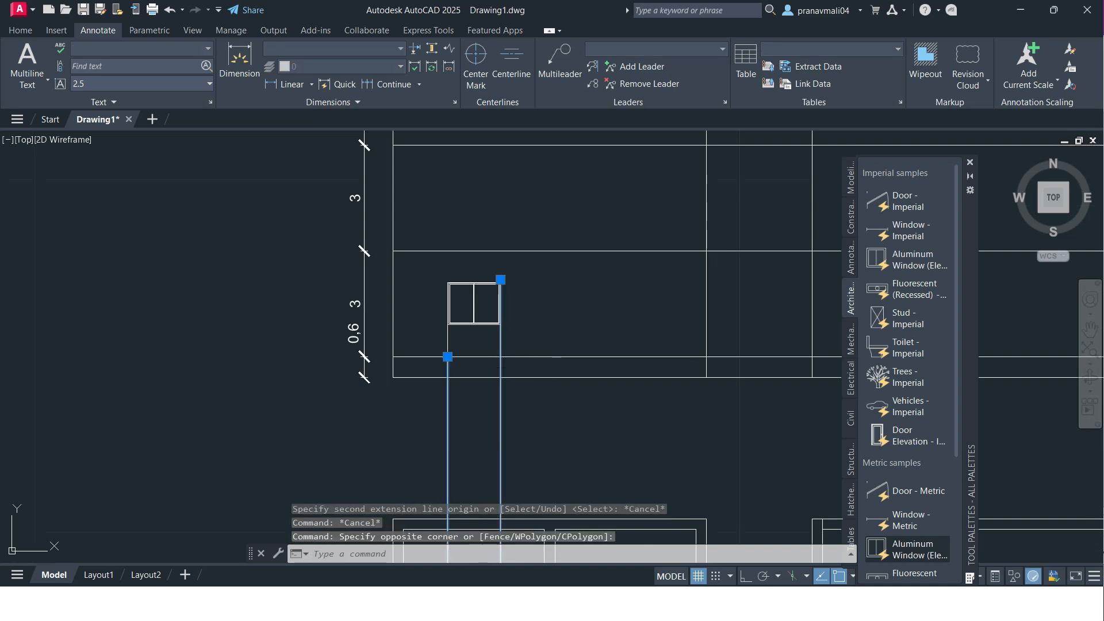
key("Delete")
mouse_move(456, 385)
middle_mouse_down()
mouse_move(430, 404)
mouse_move(409, 397)
mouse_move(390, 432)
middle_mouse_up()
scroll(437, 350, "up", 3)
left_click(558, 401)
left_click(381, 375)
key("Delete")
scroll(416, 349, "down", 4)
scroll(474, 396, "down", 4)
scroll(396, 398, "up", 5)
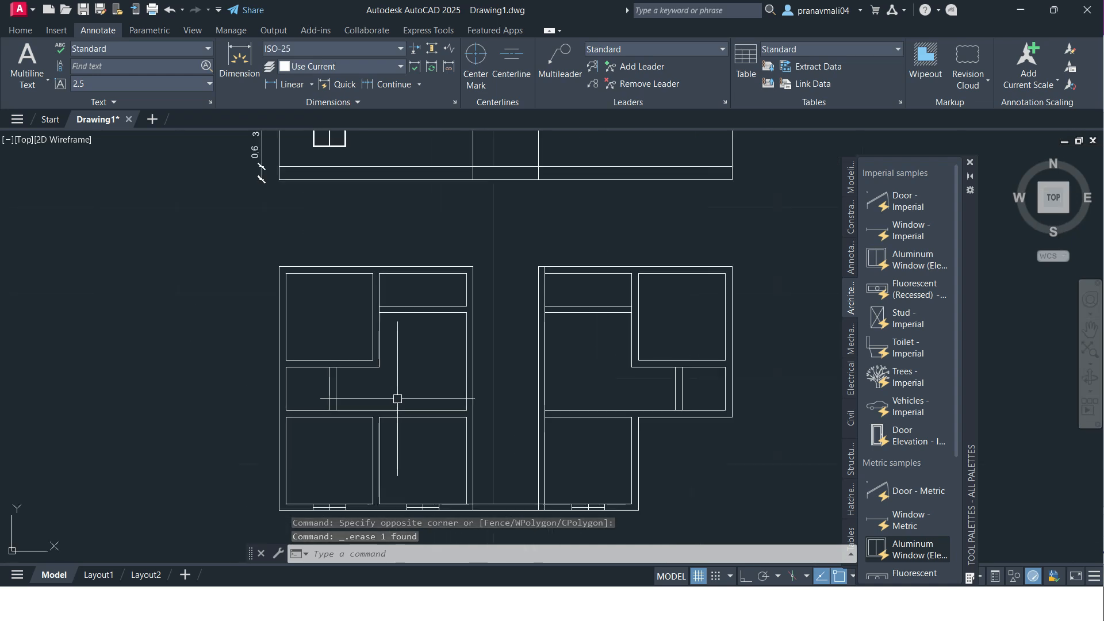
key("space")
key("Escape")
key("Escape")
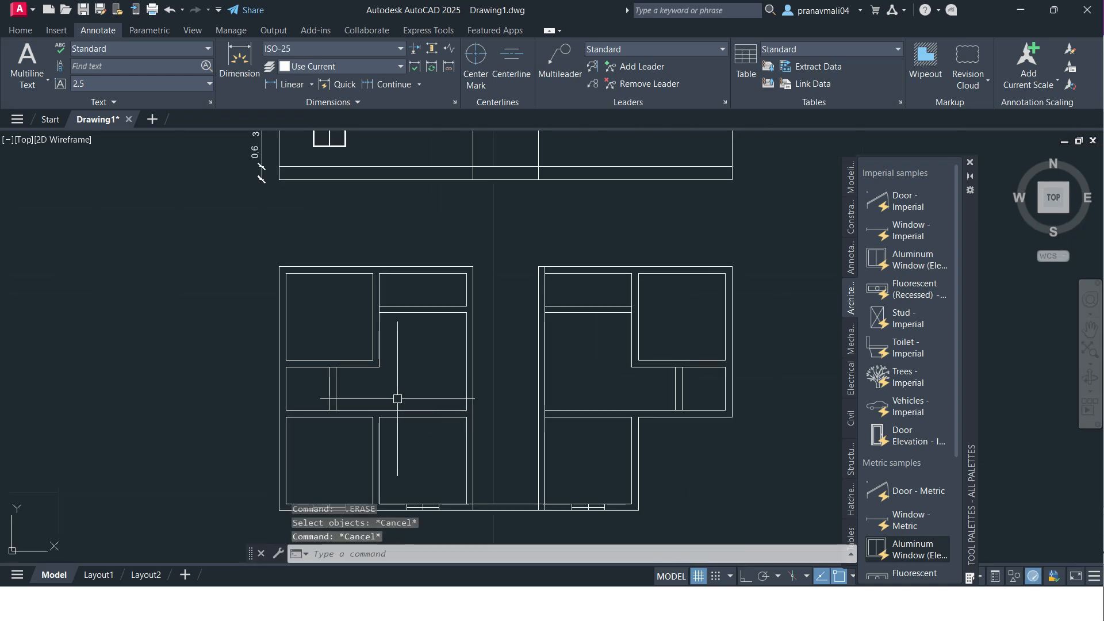
Step: With Ortho on, draw a vertical line from the second plan window's left end up to the elevation's plinth line
type("l")
key("space")
scroll(415, 487, "up", 4)
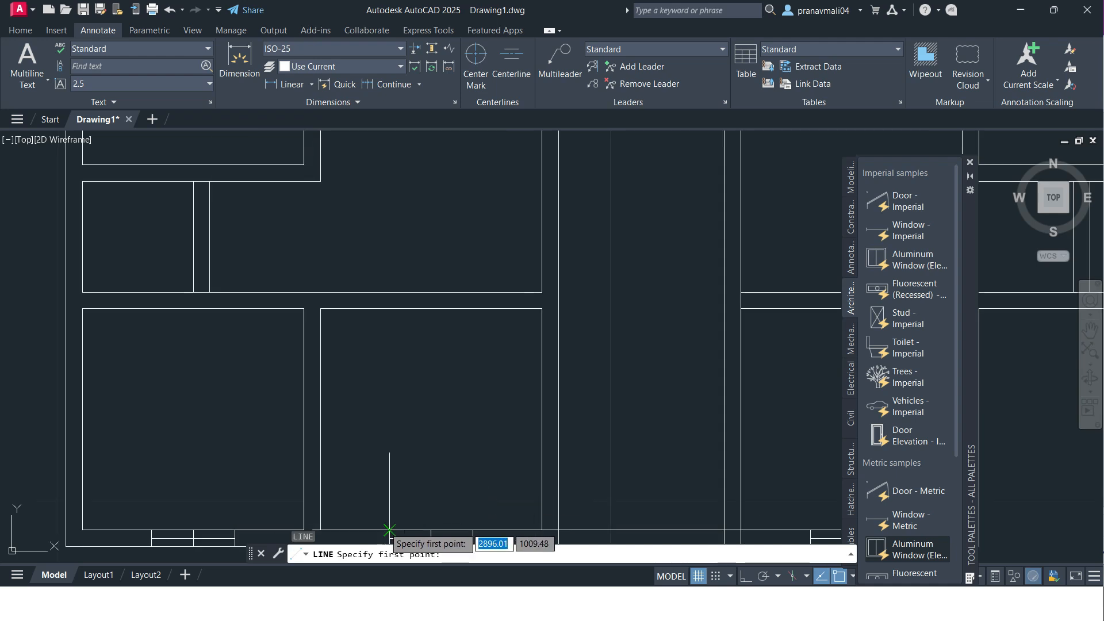
left_click(390, 530)
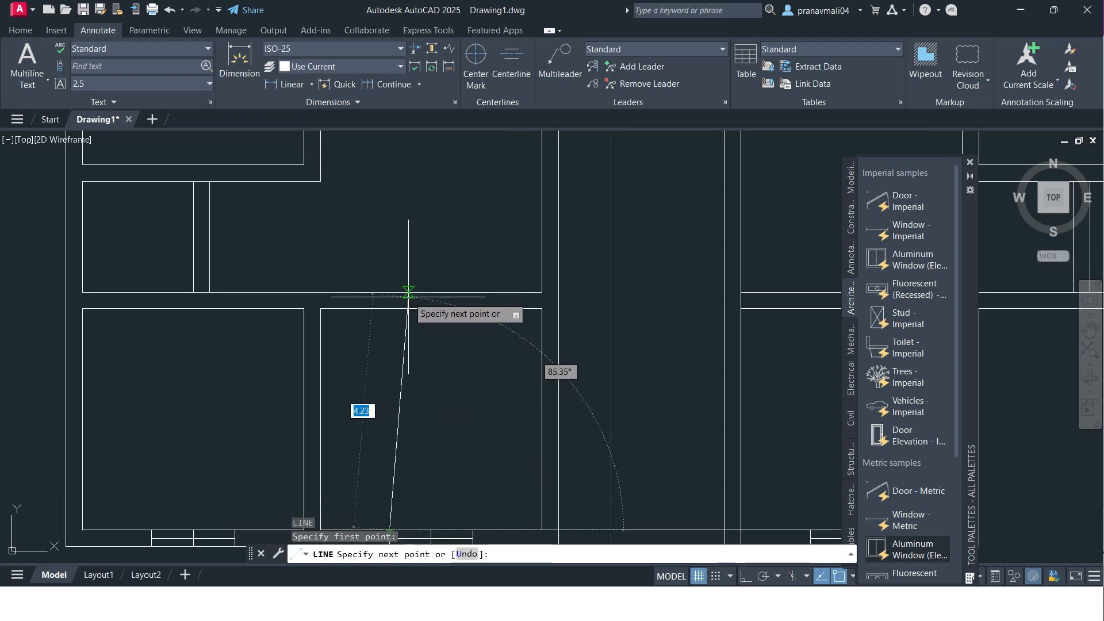
left_click(746, 576)
scroll(402, 345, "down", 2)
middle_click_drag(415, 344, 420, 482)
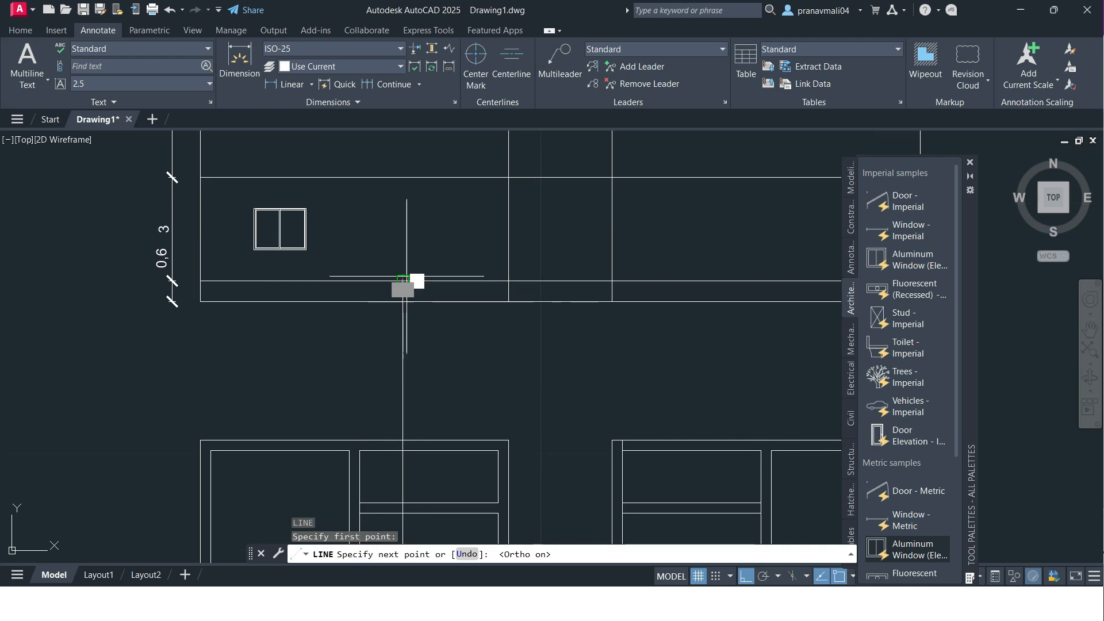
left_click(401, 282)
middle_click_drag(397, 209, 397, 232)
left_click_drag(397, 231, 396, 233)
key("BackSpace")
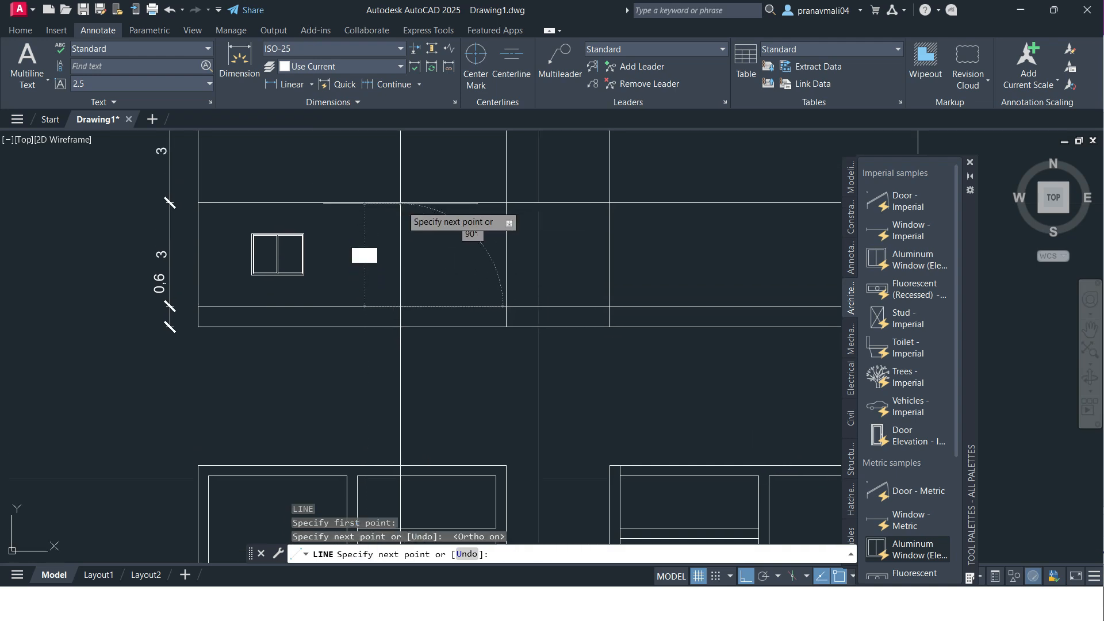
key("Return")
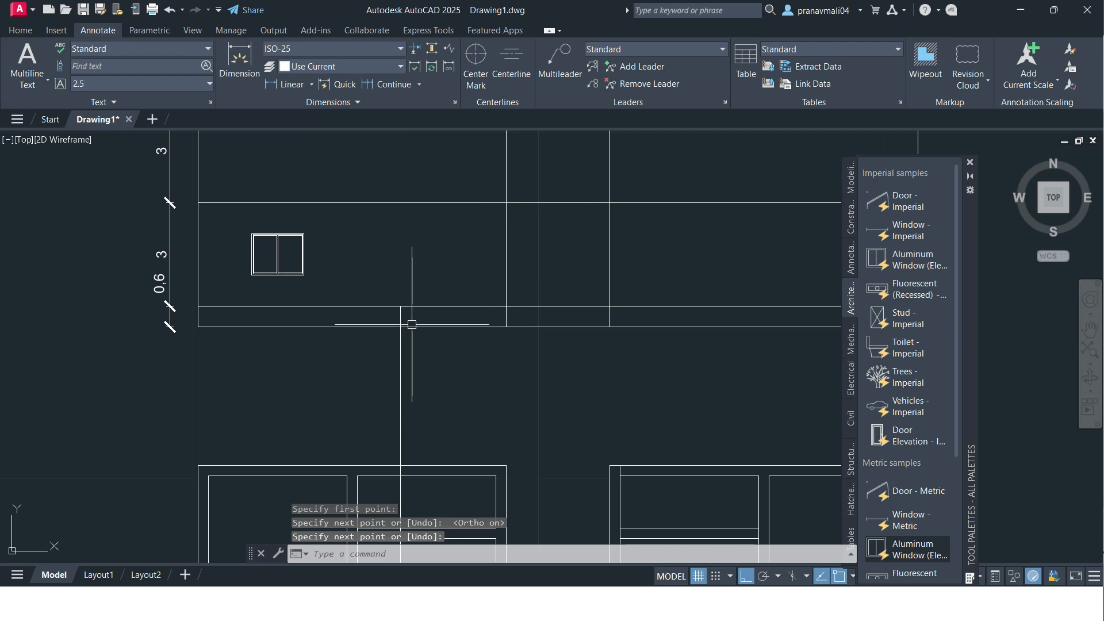
Step: Draw a vertical line from the second plan window's right end up to the floor line above the elevation's ground storey
middle_click_drag(422, 316, 405, 274)
scroll(419, 314, "down", 4)
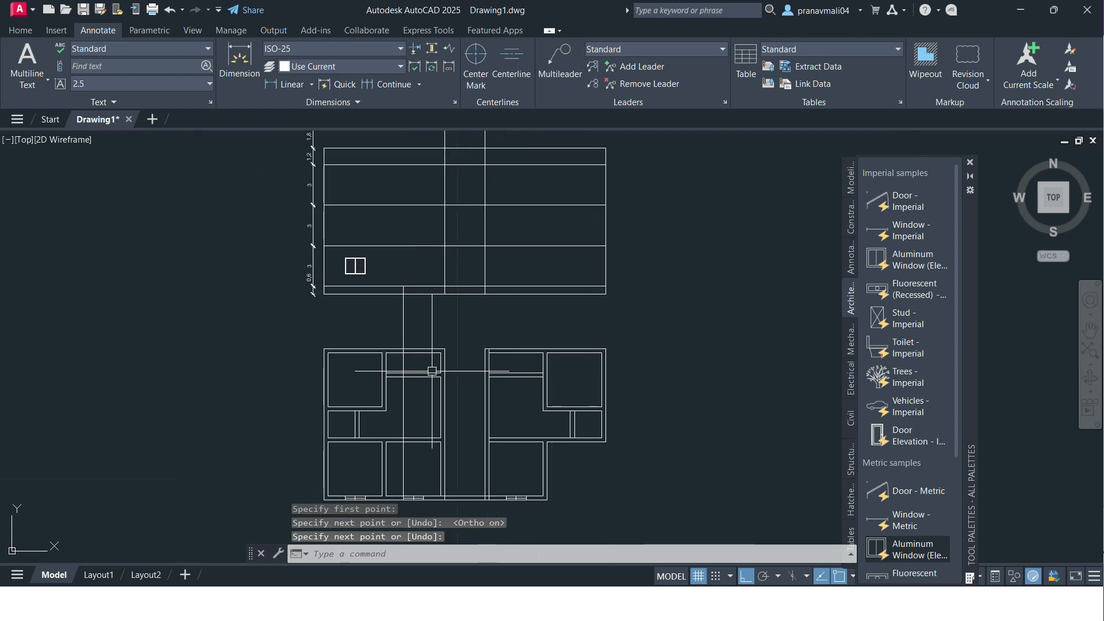
scroll(431, 478, "up", 4)
key("Return")
left_click(420, 469)
middle_click_drag(421, 233, 412, 566)
left_click(409, 281)
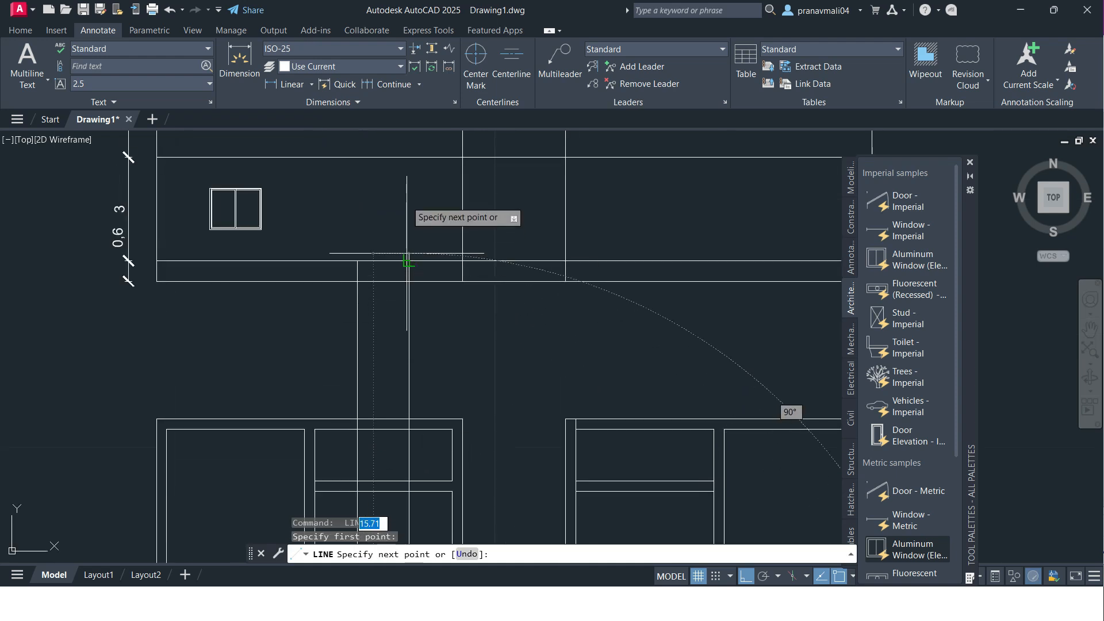
key("ctrl+z")
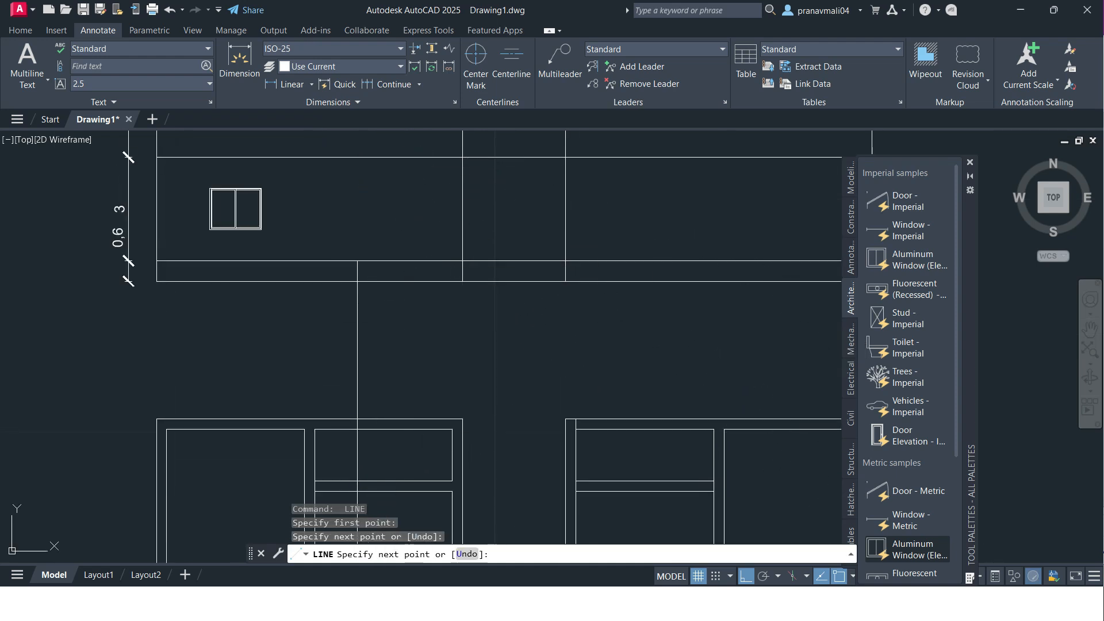
left_click(406, 167)
key("Return")
scroll(487, 247, "down", 3)
scroll(459, 281, "up", 4)
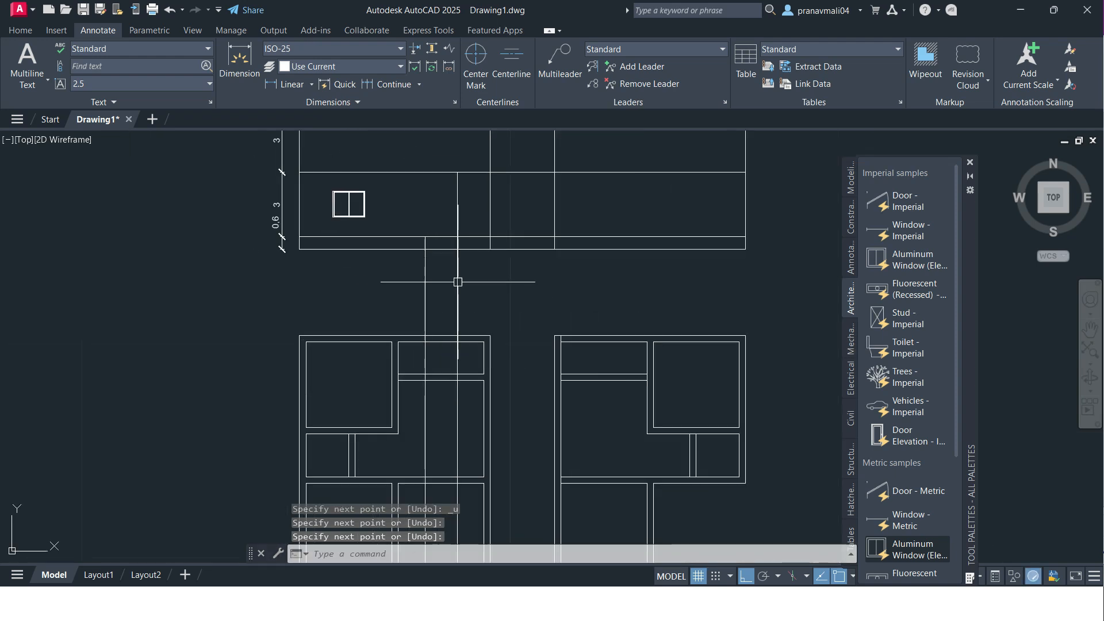
Step: Draw a vertical line from the third plan window's left end up to the floor line above the elevation's ground storey
type("l")
key("Return")
scroll(477, 451, "up", 3)
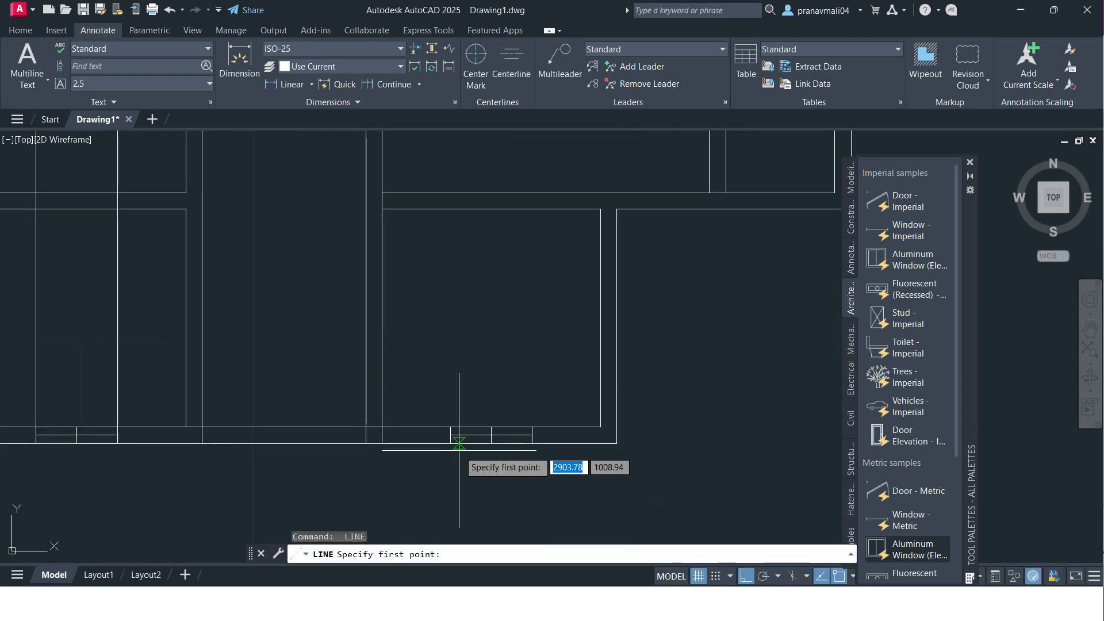
left_click(451, 426)
scroll(450, 426, "down", 4)
scroll(443, 339, "up", 6)
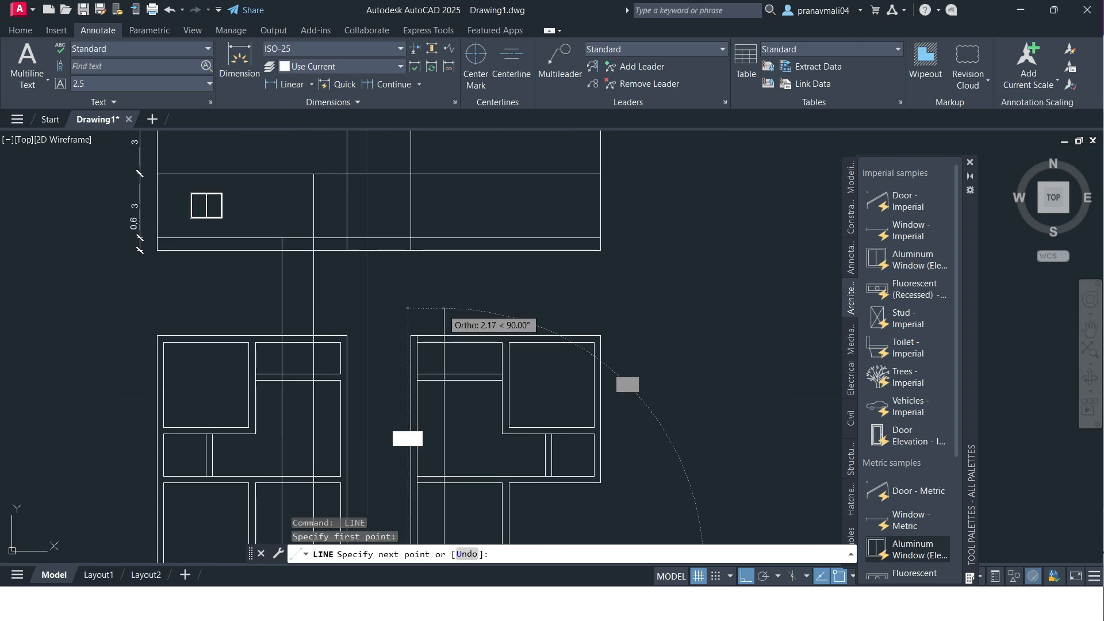
left_click(428, 216)
scroll(441, 343, "down", 5)
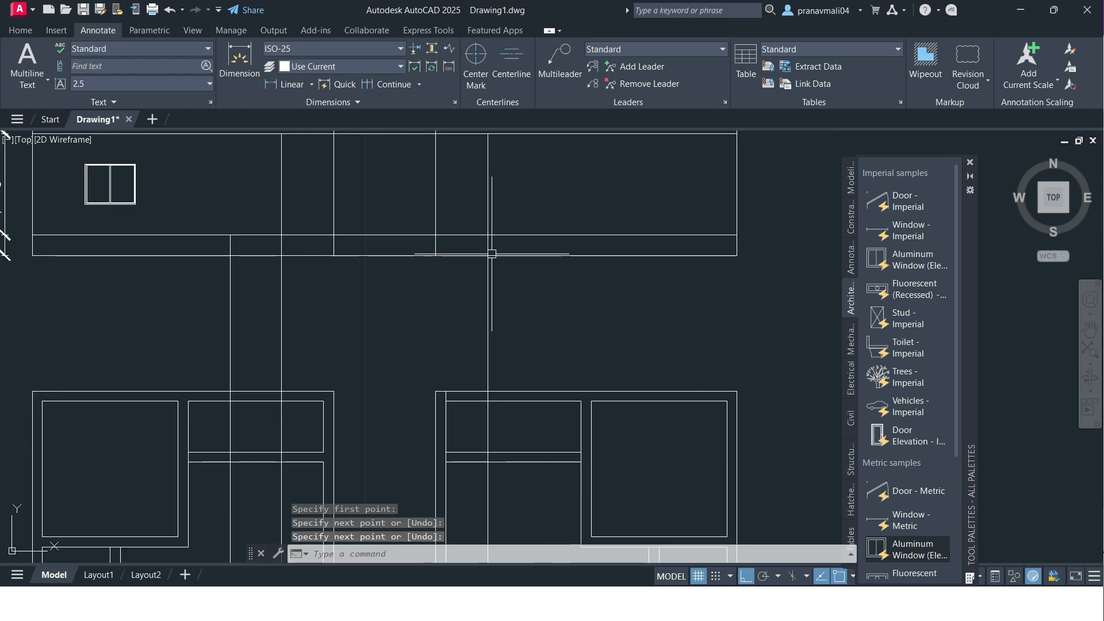
key("Return")
Step: Draw a horizontal sill guide line from the elevation window's lower right corner across the ground storey past the third projection line
key("Return")
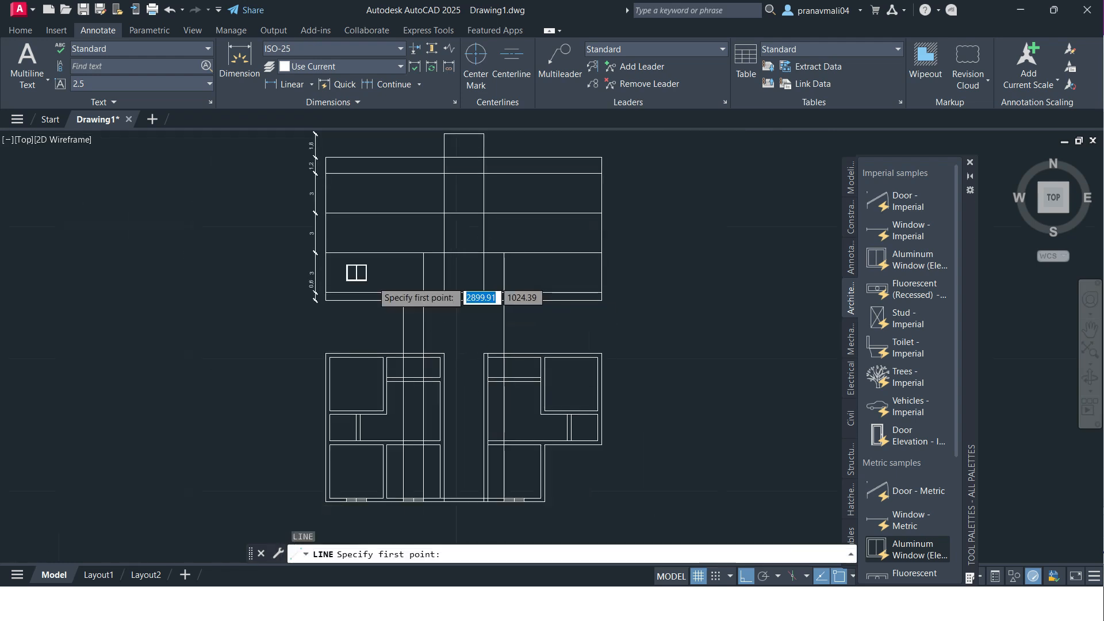
scroll(377, 281, "up", 4)
left_click(353, 280)
middle_click_drag(612, 316, 535, 291)
left_click(629, 280)
key("Return")
Step: Stretch the second window's left projection line up to the horizontal sill guide line
left_click(253, 262)
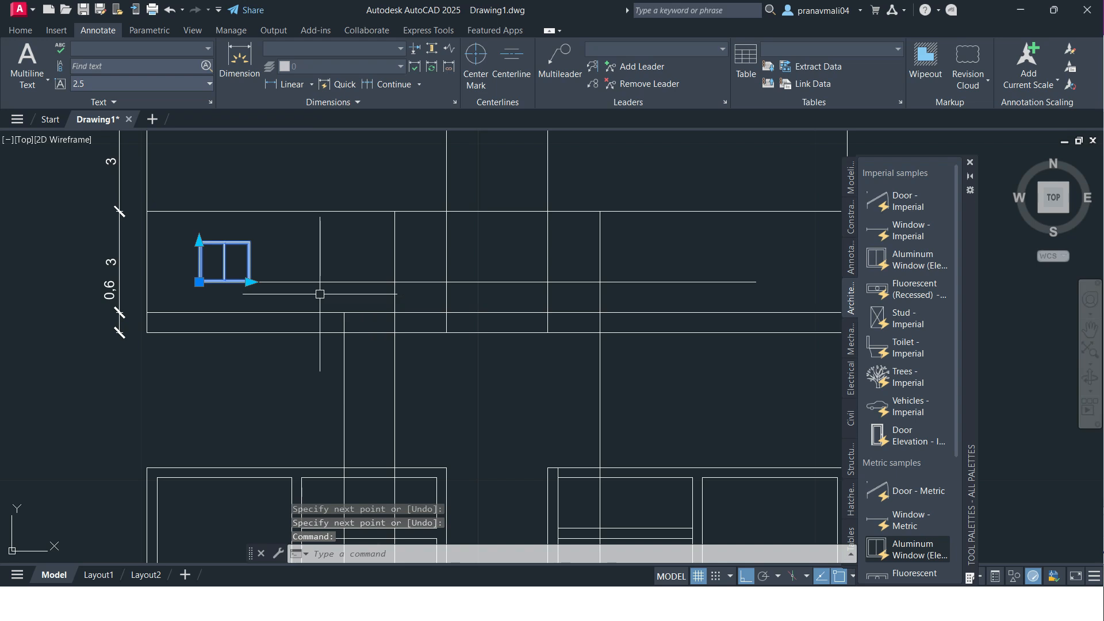
scroll(320, 294, "up", 2)
key("Escape")
left_click(370, 339)
left_click(371, 325)
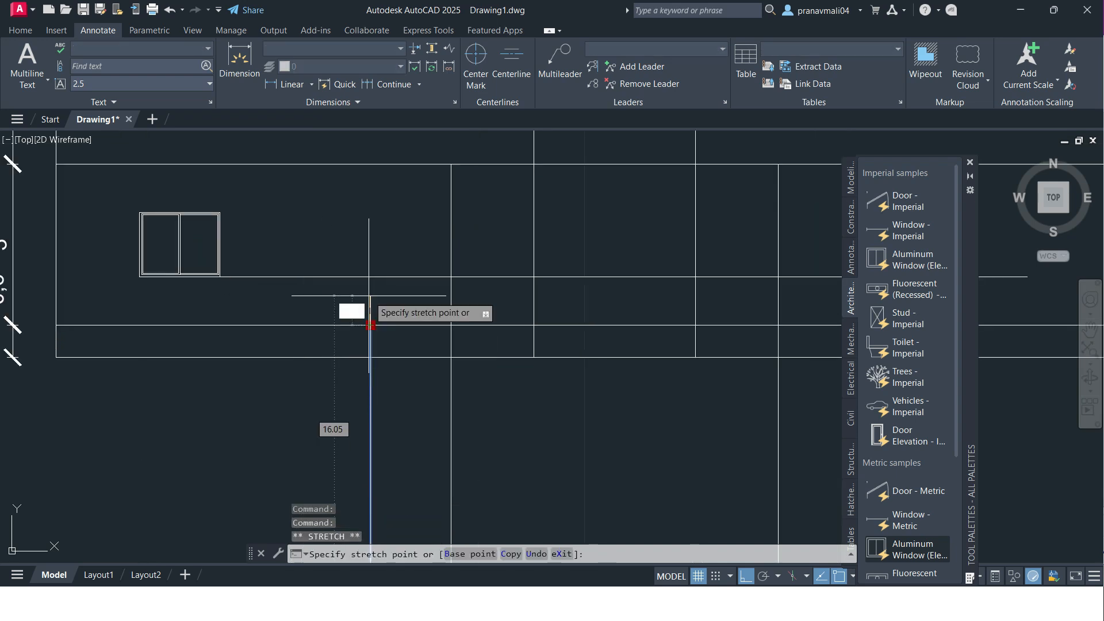
left_click(370, 278)
key("Escape")
Step: Copy the elevation window by its lower left corner to the second and third windows' left projection lines at sill level
left_click(247, 231)
left_click(192, 249)
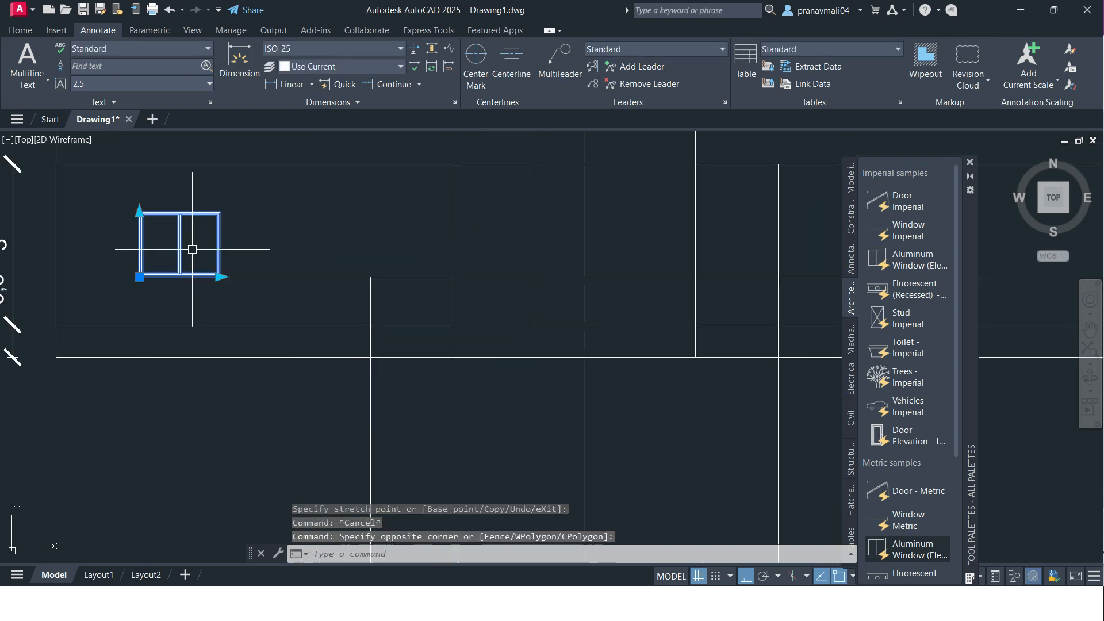
type("co")
key("Return")
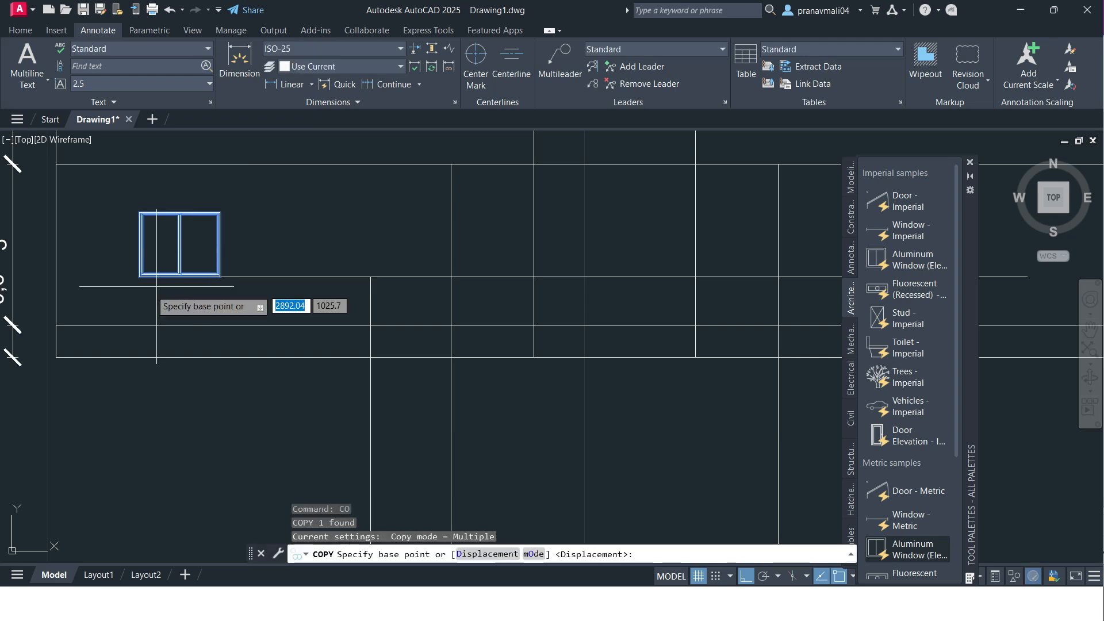
scroll(150, 290, "up", 4)
left_click(122, 257)
middle_click_drag(521, 289, 349, 291)
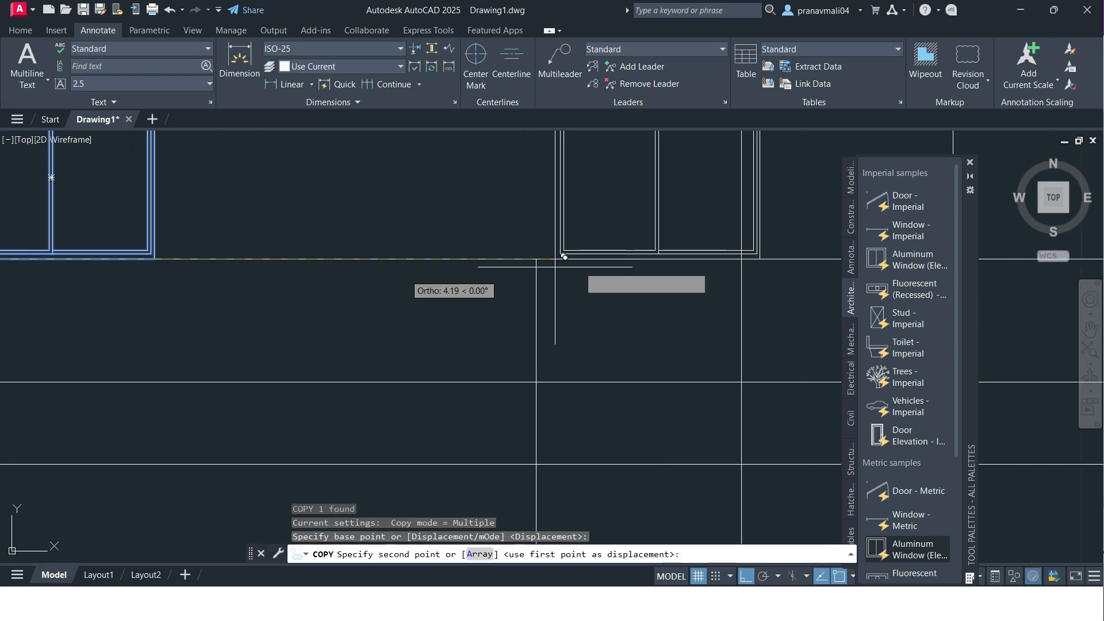
left_click(541, 253)
scroll(542, 253, "down", 4)
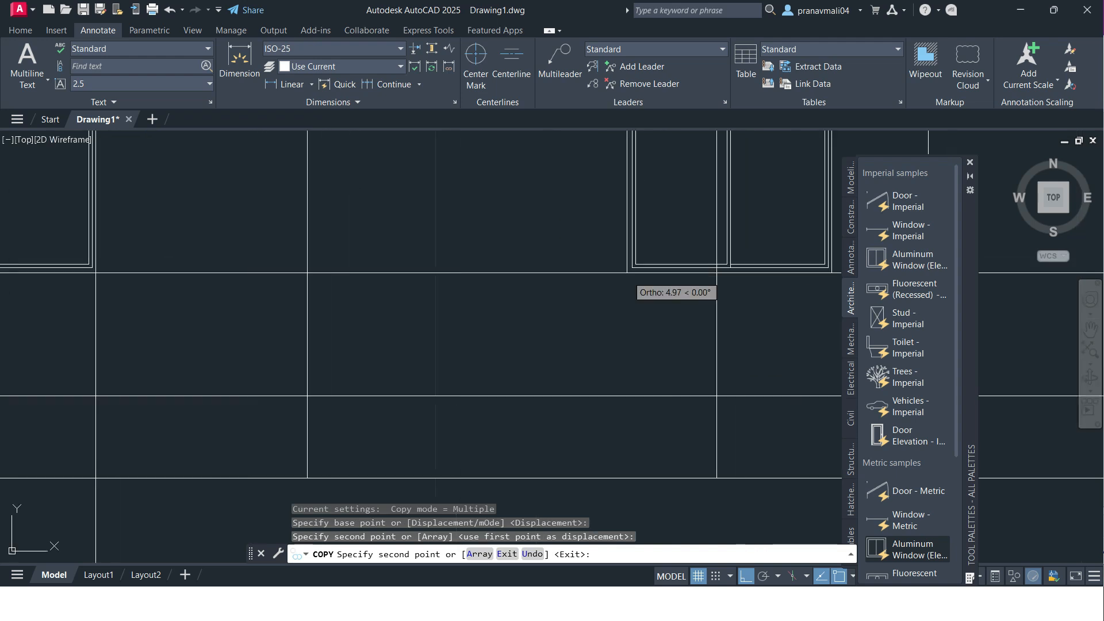
scroll(587, 290, "down", 4)
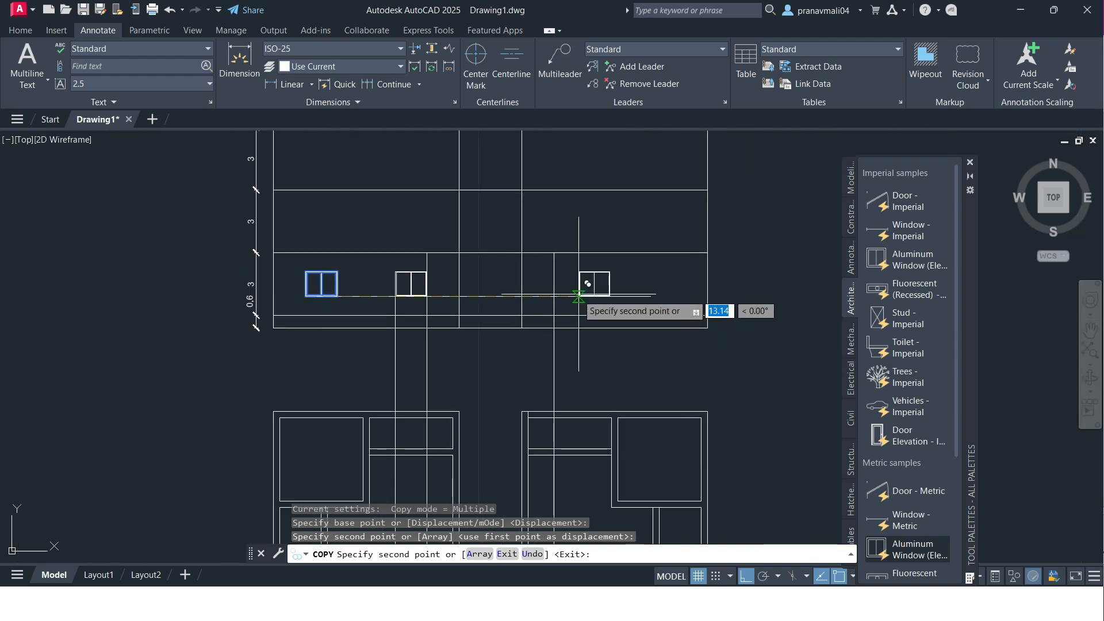
left_click(554, 297)
key("Escape")
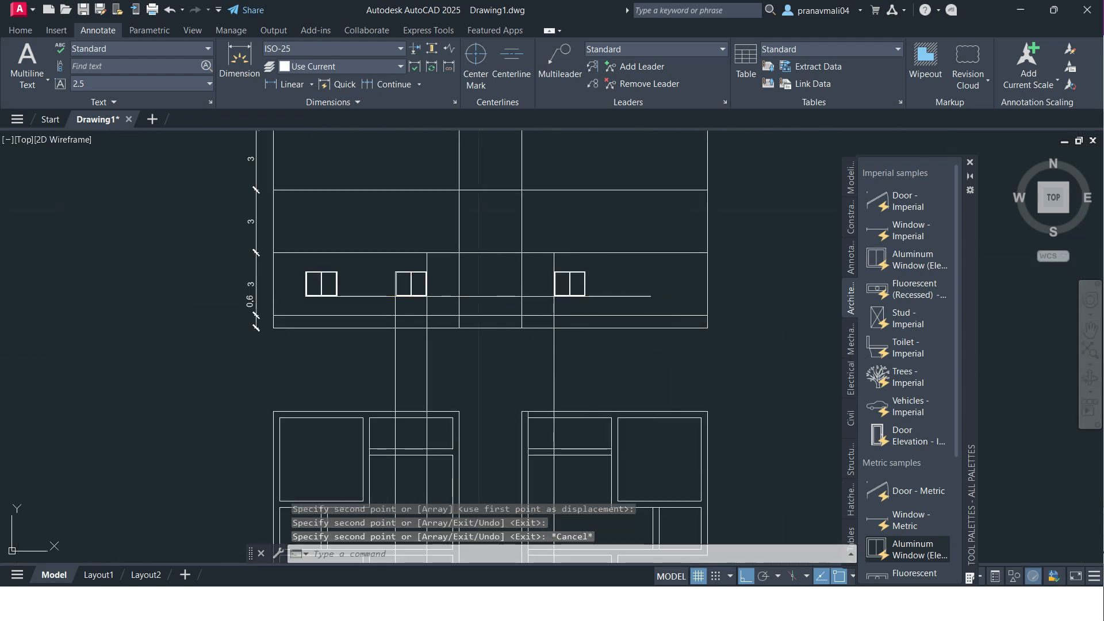
Step: Erase the three vertical window projection lines and the horizontal sill guide line
key("Escape")
left_click(578, 348)
left_click(295, 367)
key("Delete")
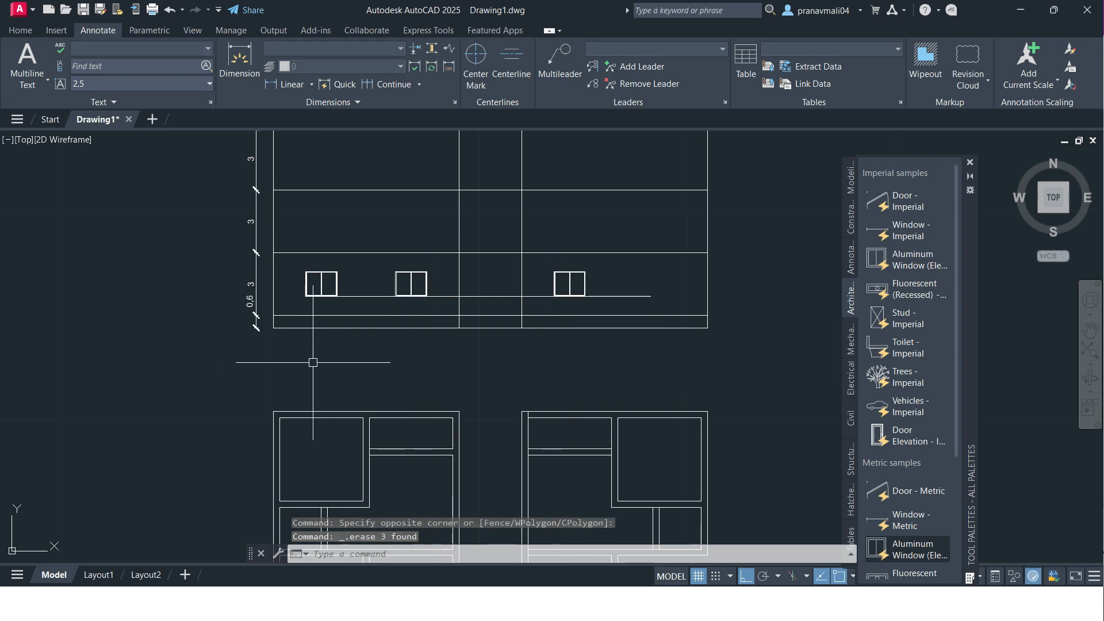
left_click(479, 303)
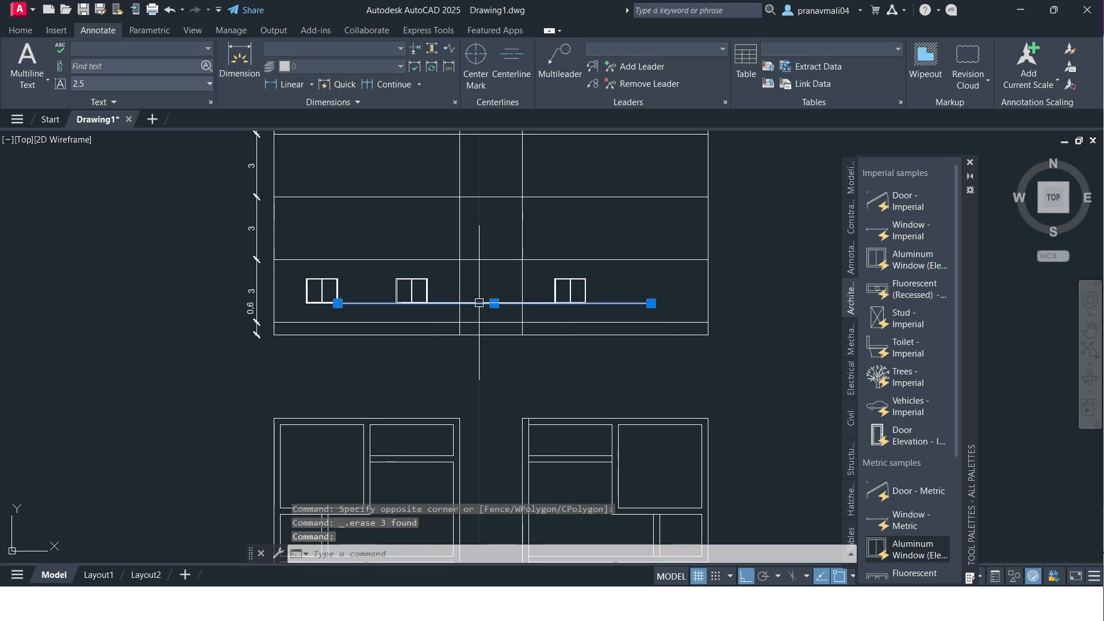
key("Delete")
Step: Switch to structural plan.pdf and examine the window layout on the upper storeys of the reference elevation
scroll(555, 372, "down", 3)
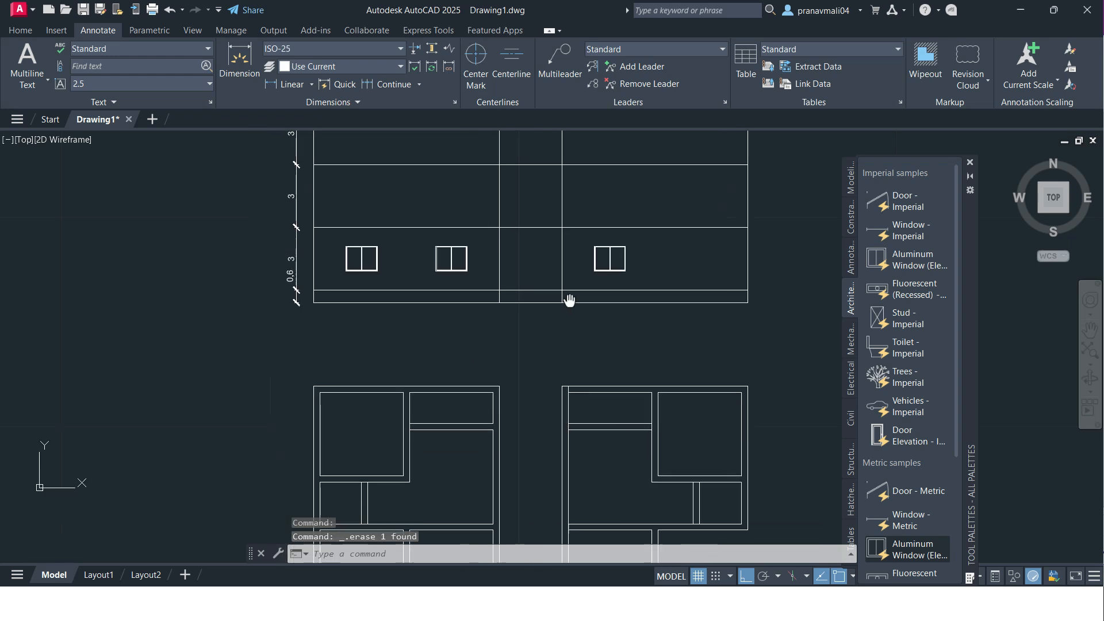
middle_click_drag(497, 361, 479, 371)
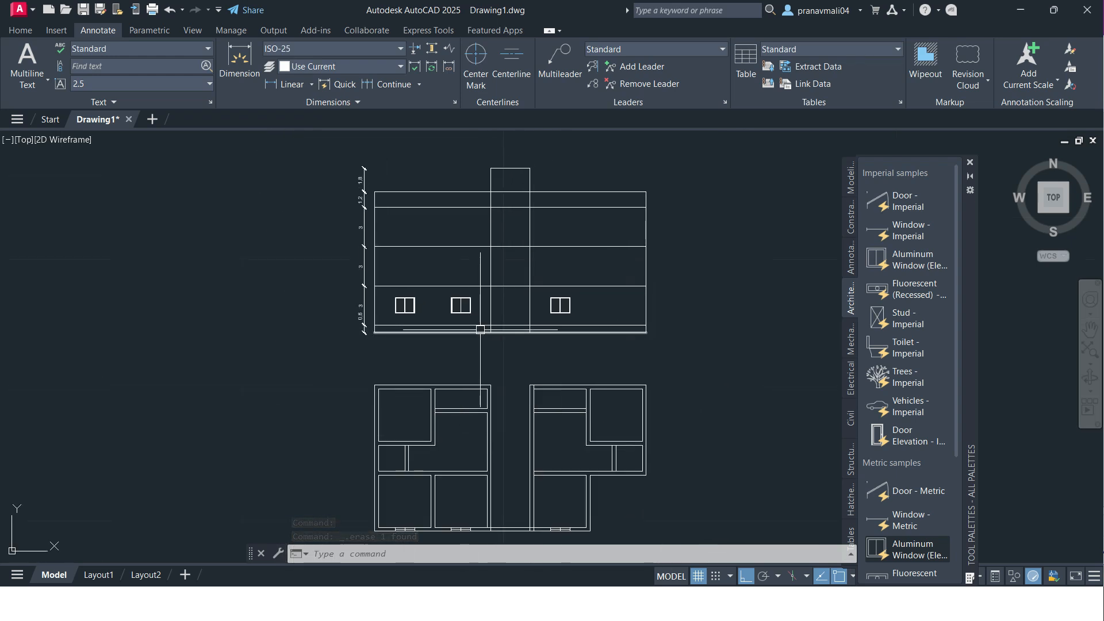
key("alt+Tab")
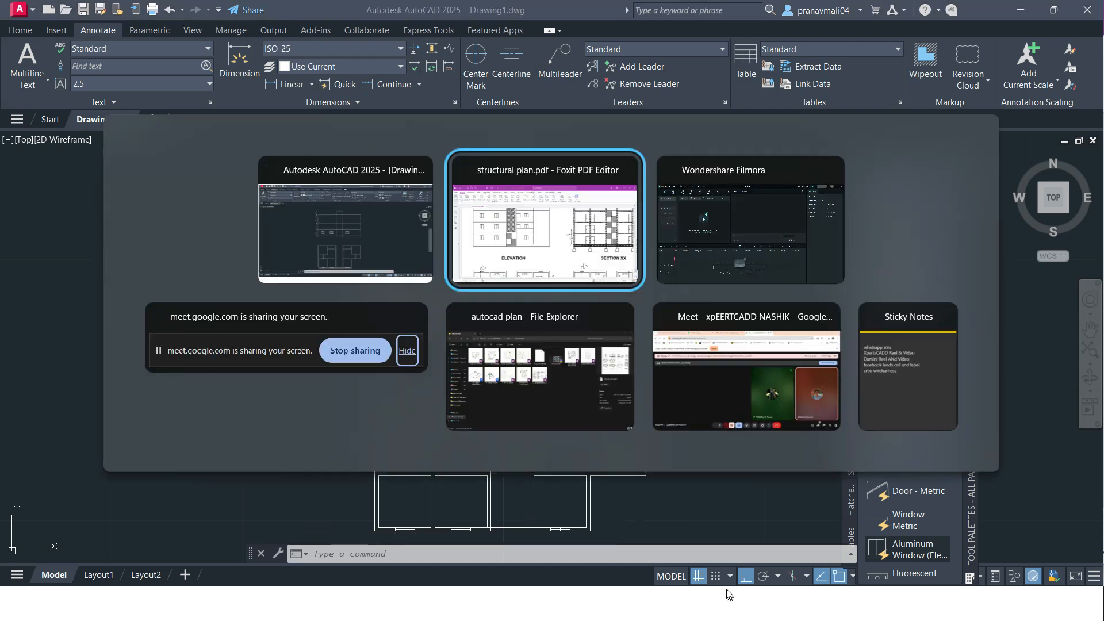
scroll(350, 380, "up", 3)
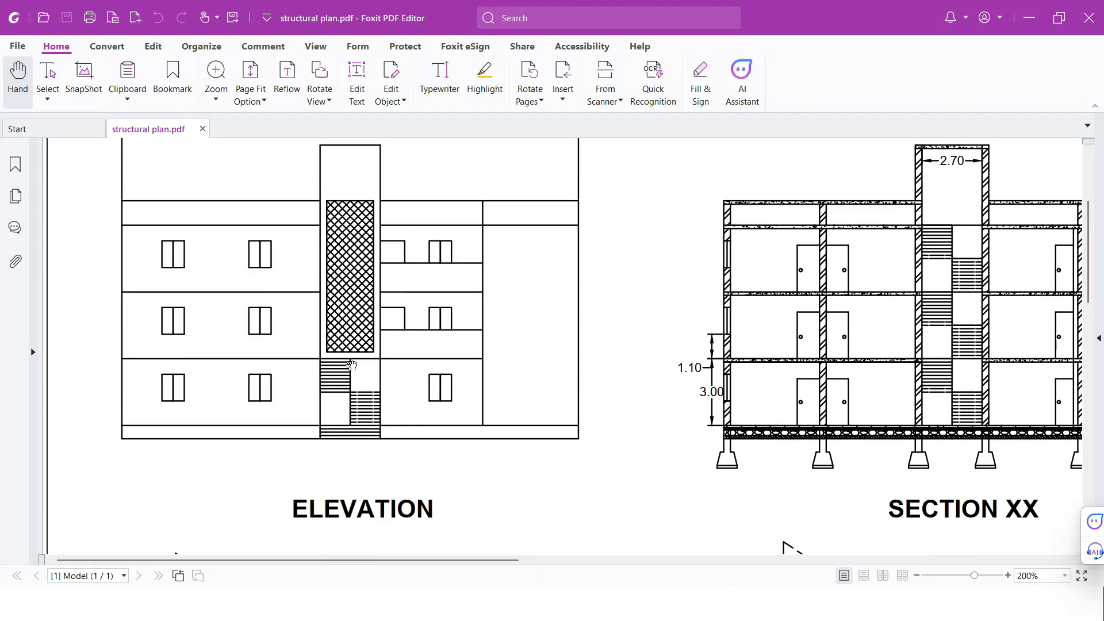
scroll(361, 329, "down", 1)
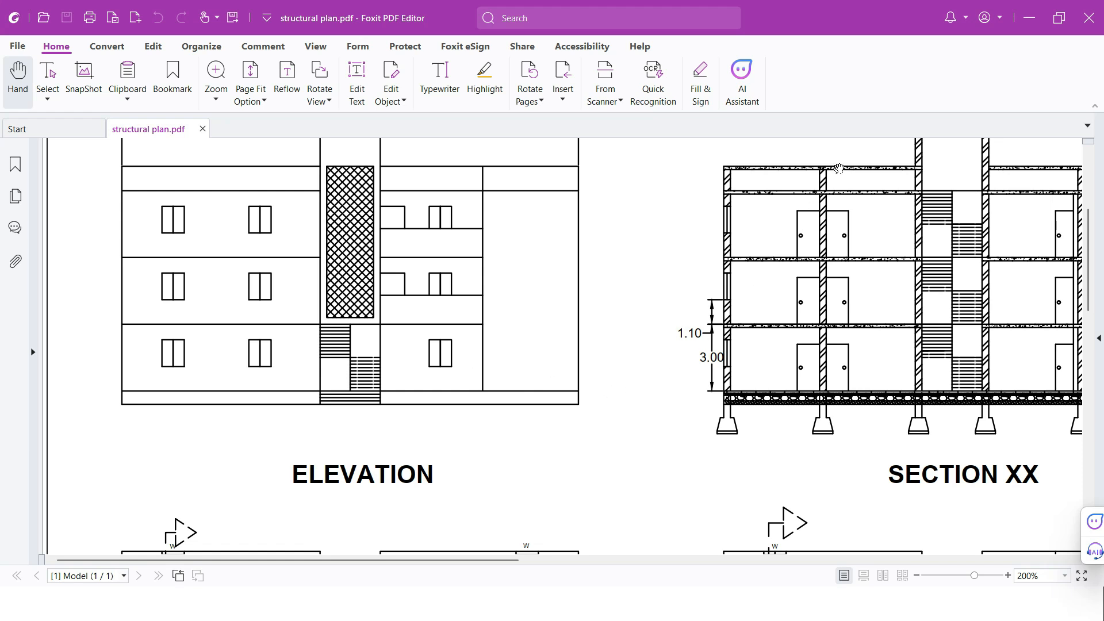
left_click(1029, 17)
Step: Copy the two ground-storey windows left of the stair tower straight up by 3 and by 6 onto the upper storeys
scroll(506, 355, "up", 5)
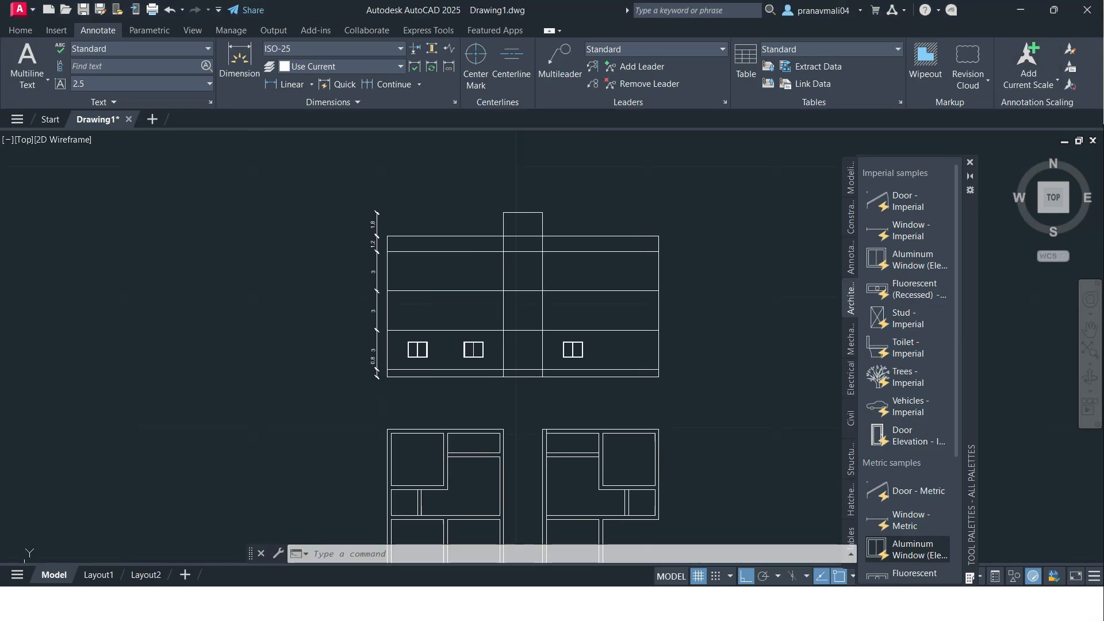
left_click(578, 374)
left_click(365, 320)
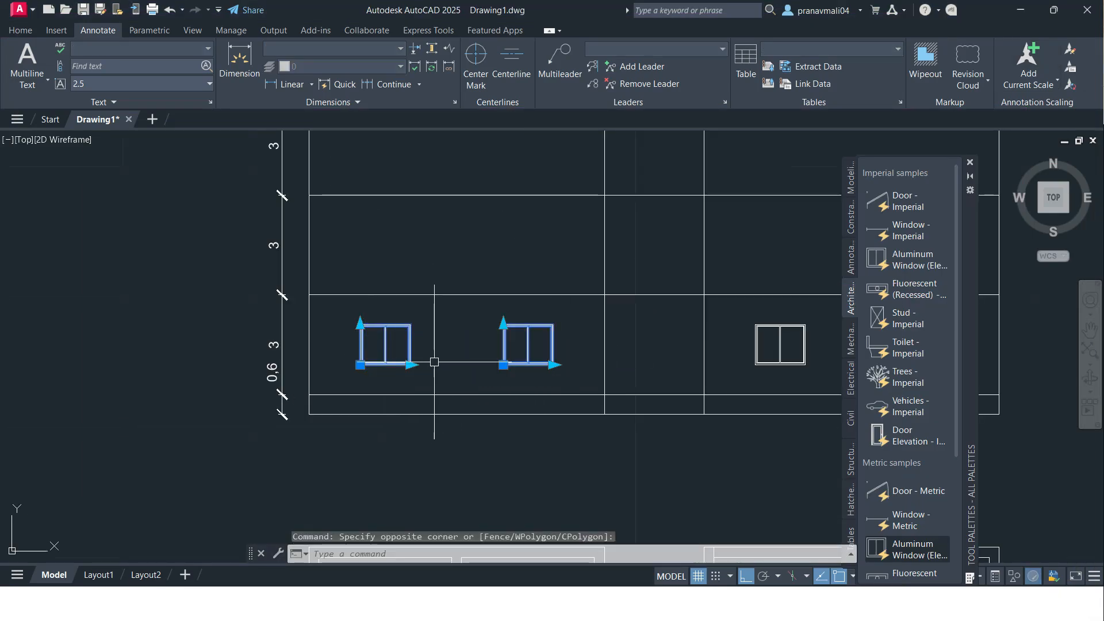
middle_click_drag(435, 368, 431, 392)
type("co")
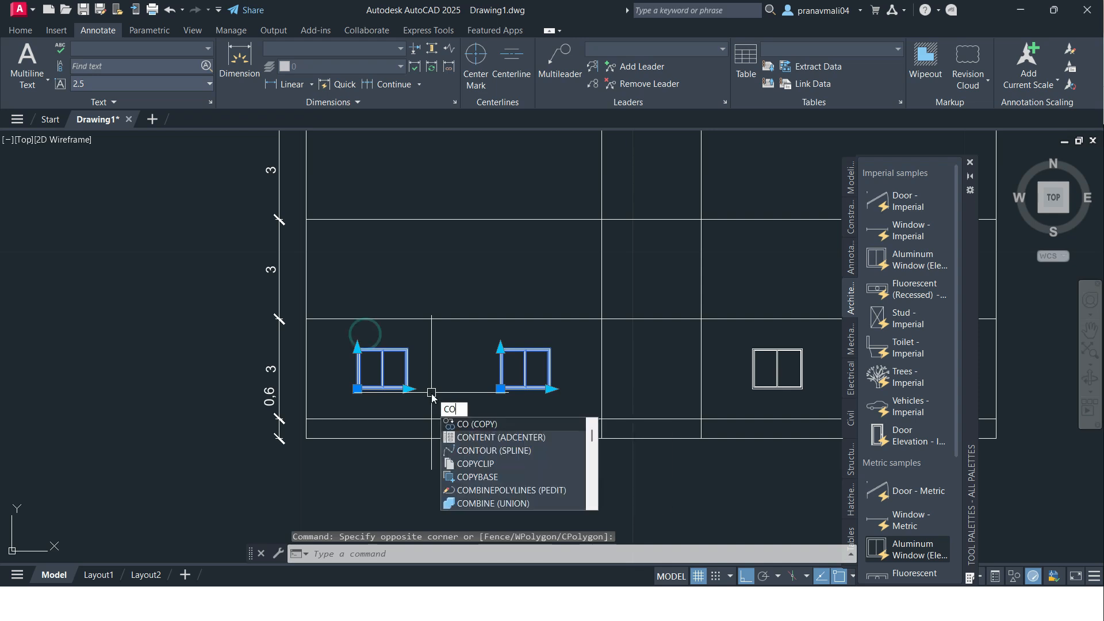
key("Return")
scroll(351, 406, "up", 4)
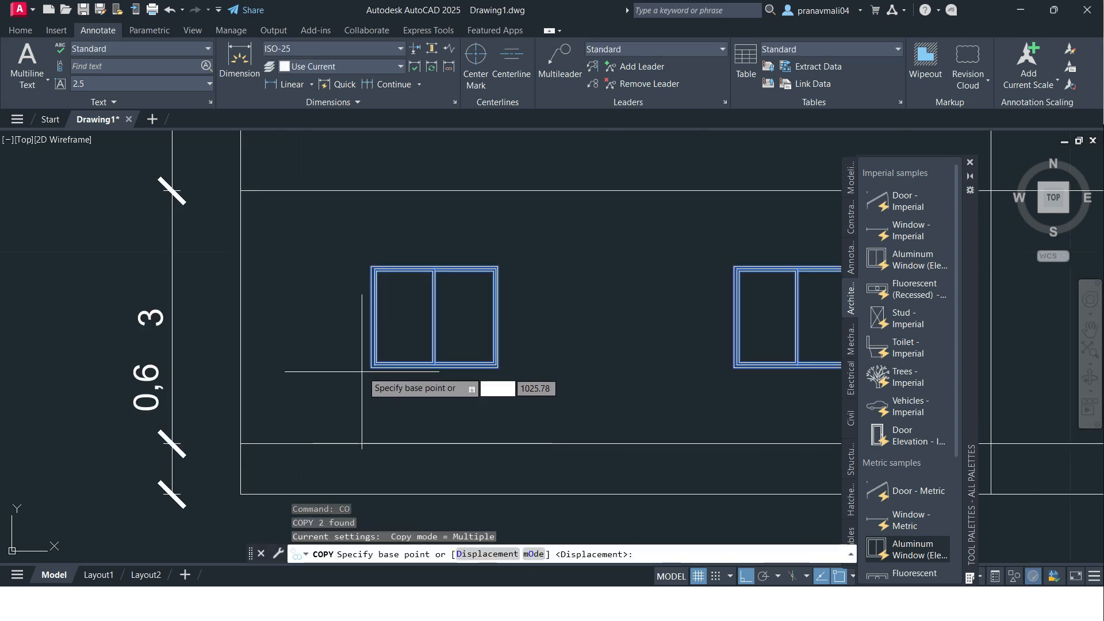
left_click(369, 367)
scroll(351, 357, "down", 5)
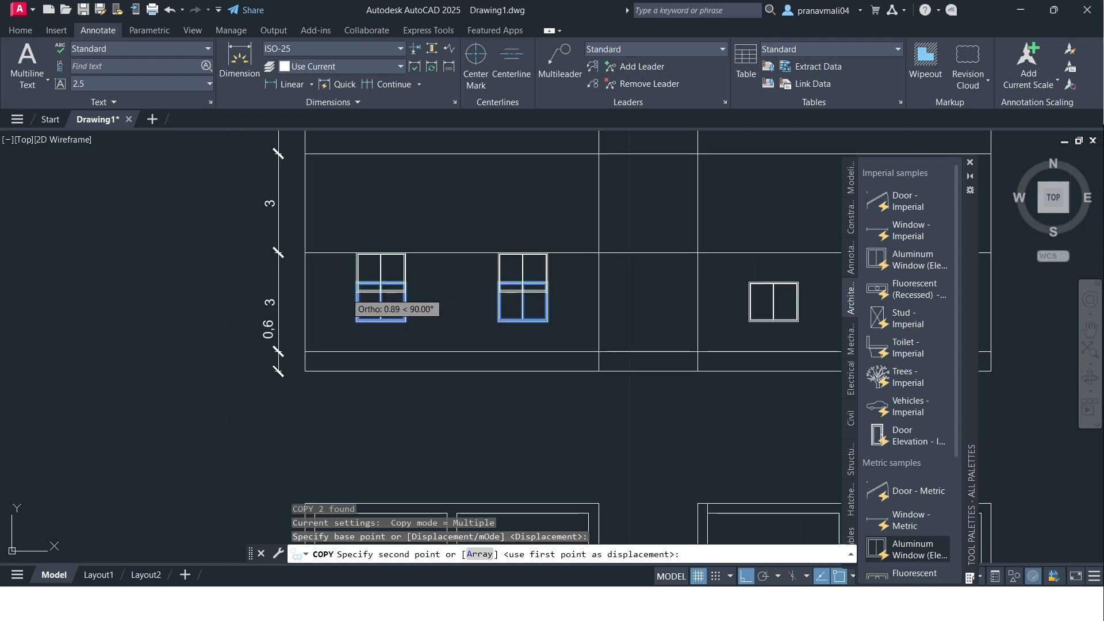
type("3")
key("Return")
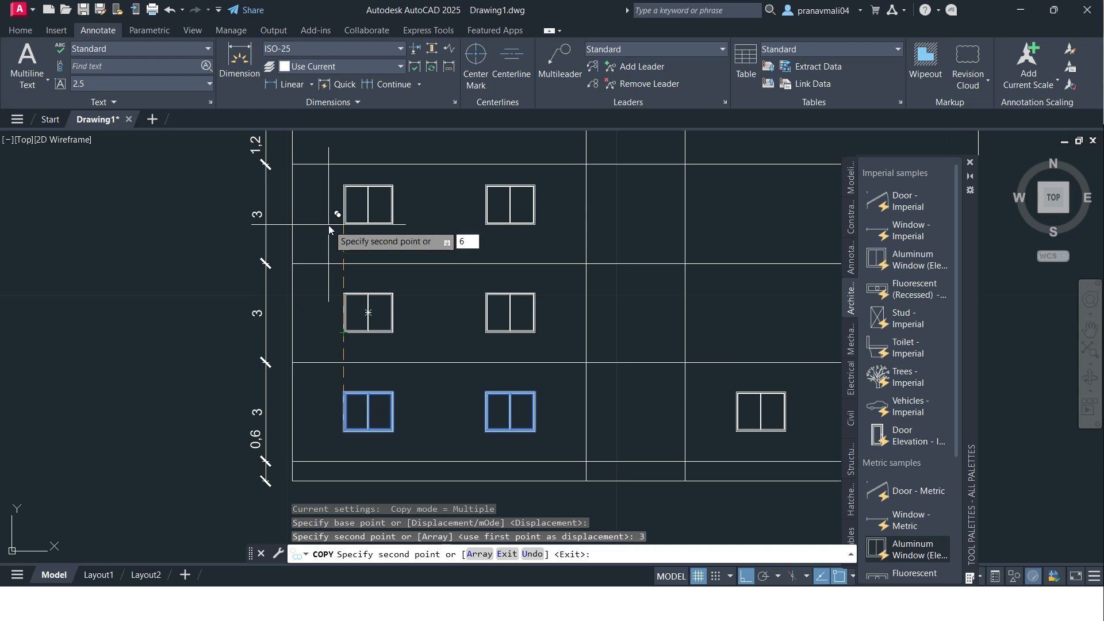
key("Return")
key("Escape")
key("Escape")
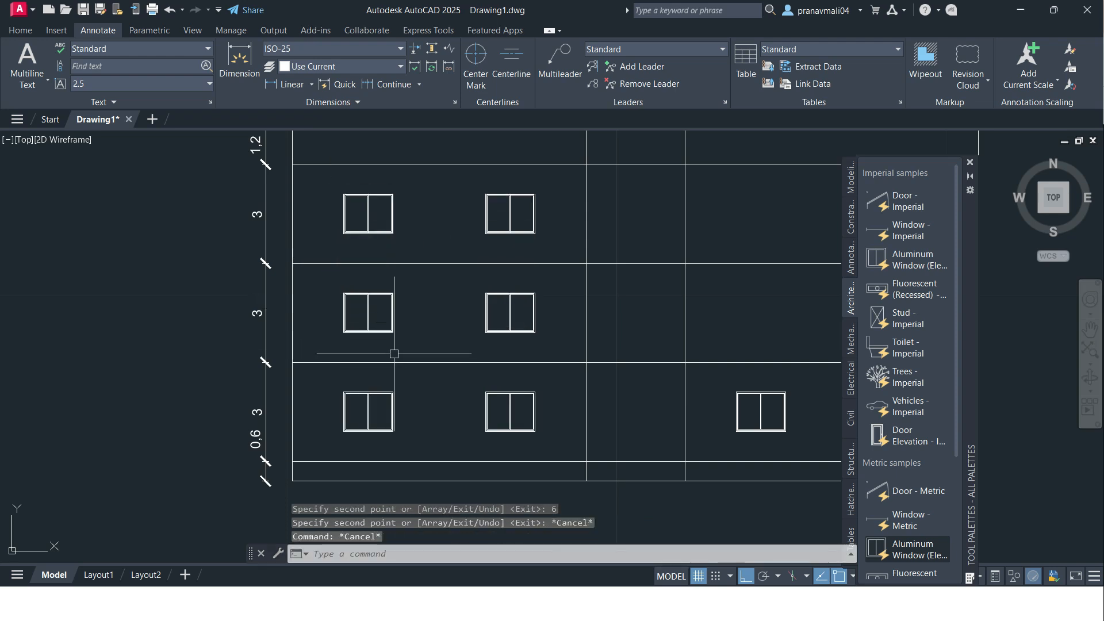
Step: Compare the drawing with structural plan.pdf and examine its first and second floor plan, including the front balcony
middle_click_drag(388, 350, 333, 382)
mouse_move(458, 343)
middle_mouse_down()
mouse_move(418, 384)
mouse_move(500, 390)
mouse_move(451, 396)
middle_mouse_up()
scroll(605, 396, "down", 5)
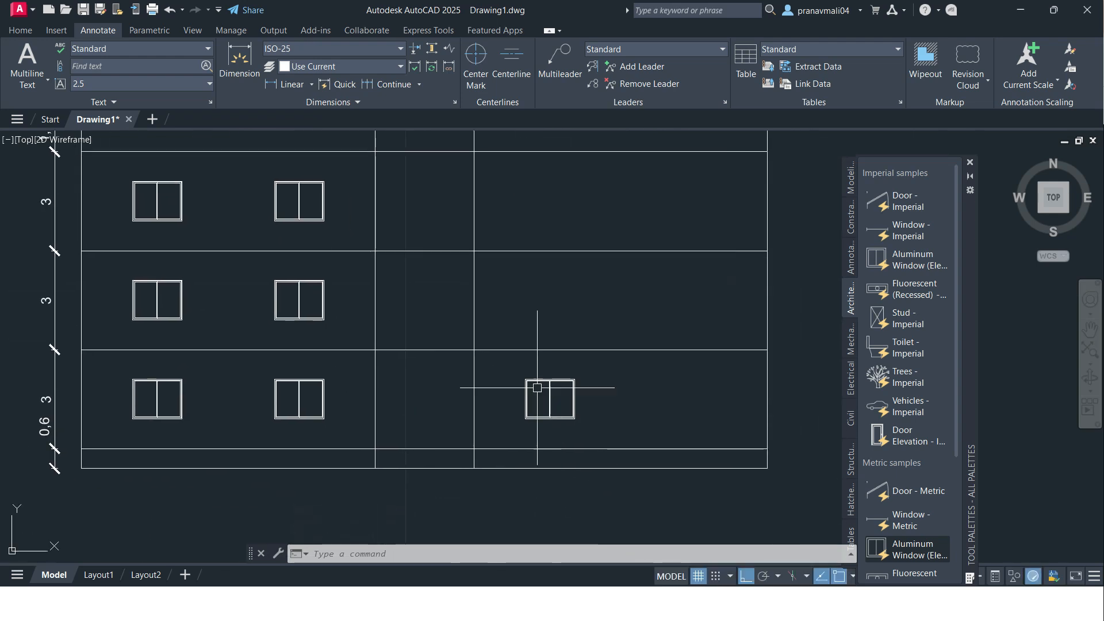
middle_click_drag(641, 448, 569, 370)
scroll(548, 413, "up", 2)
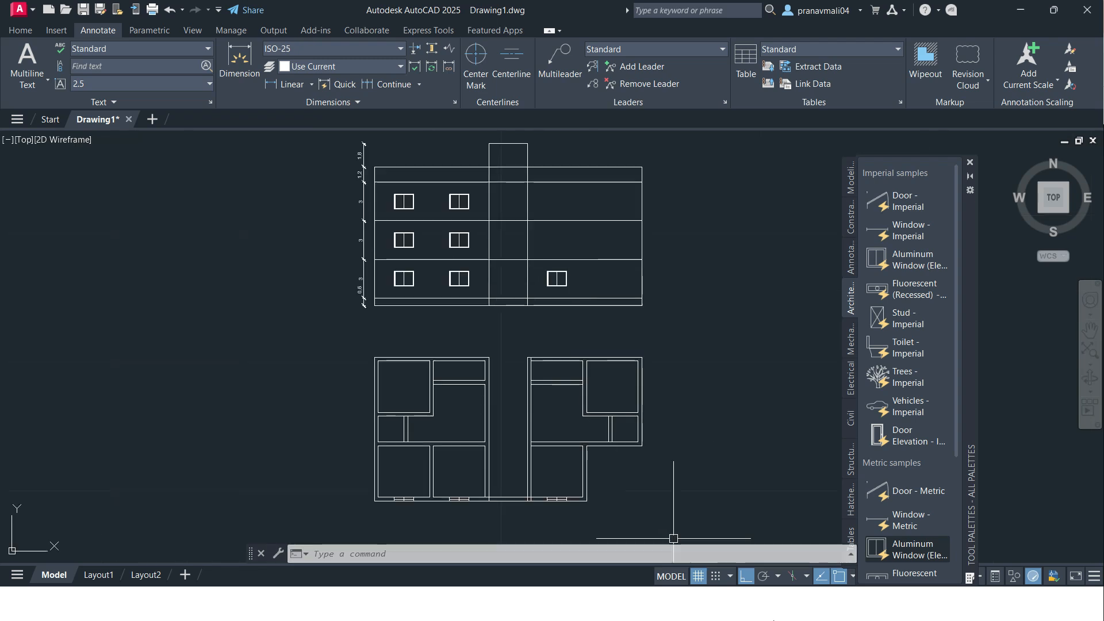
key("alt+Tab")
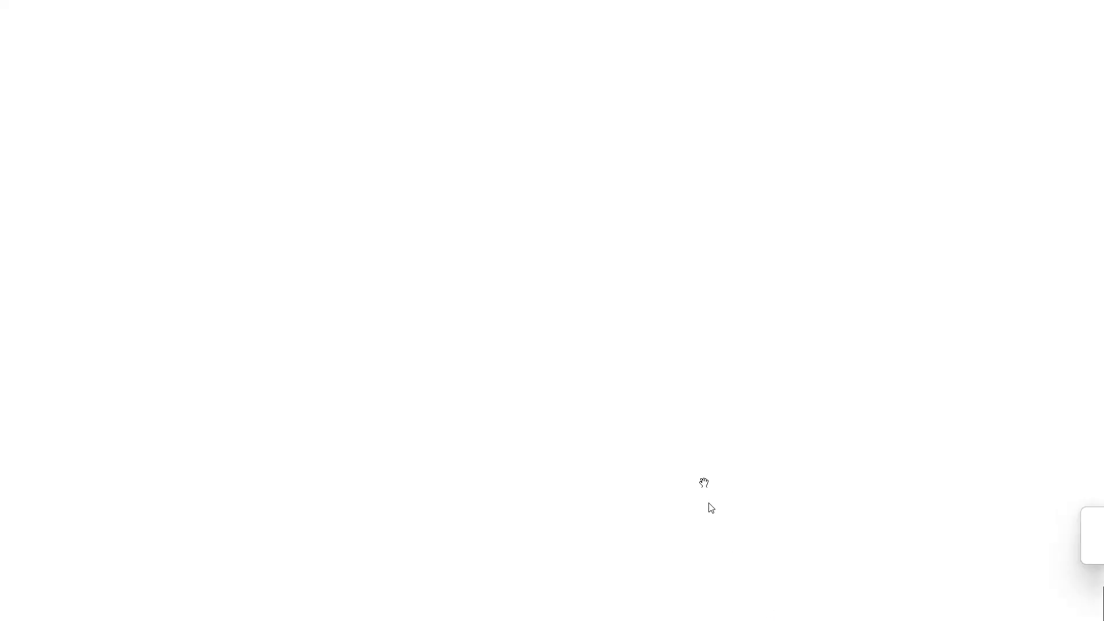
scroll(629, 390, "down", 3, "ctrl")
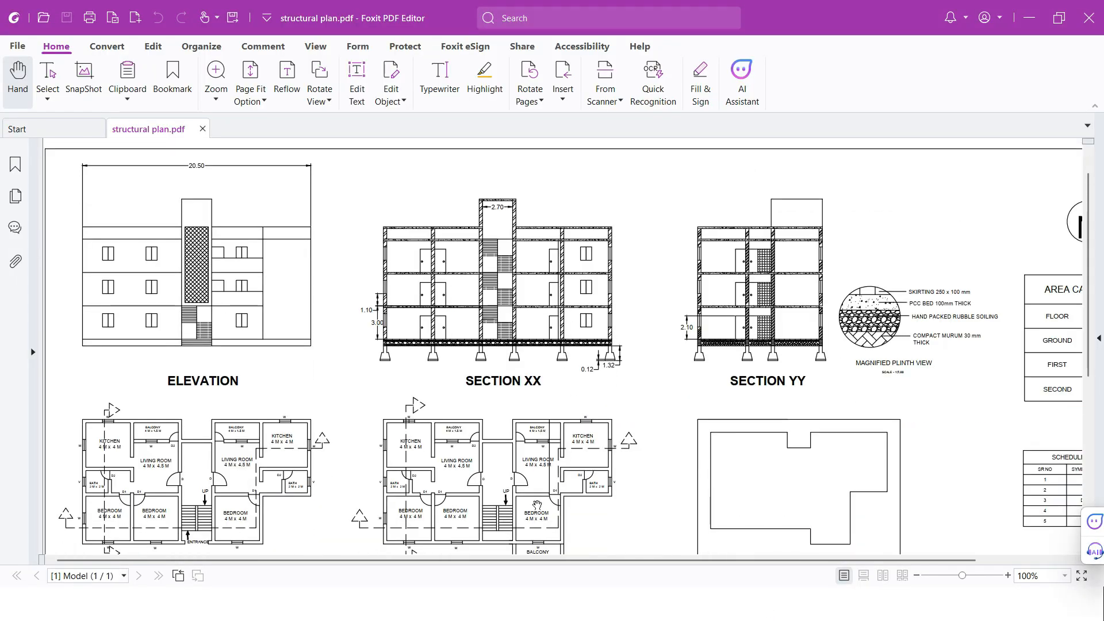
scroll(571, 437, "down", 2)
scroll(436, 468, "up", 2, "ctrl")
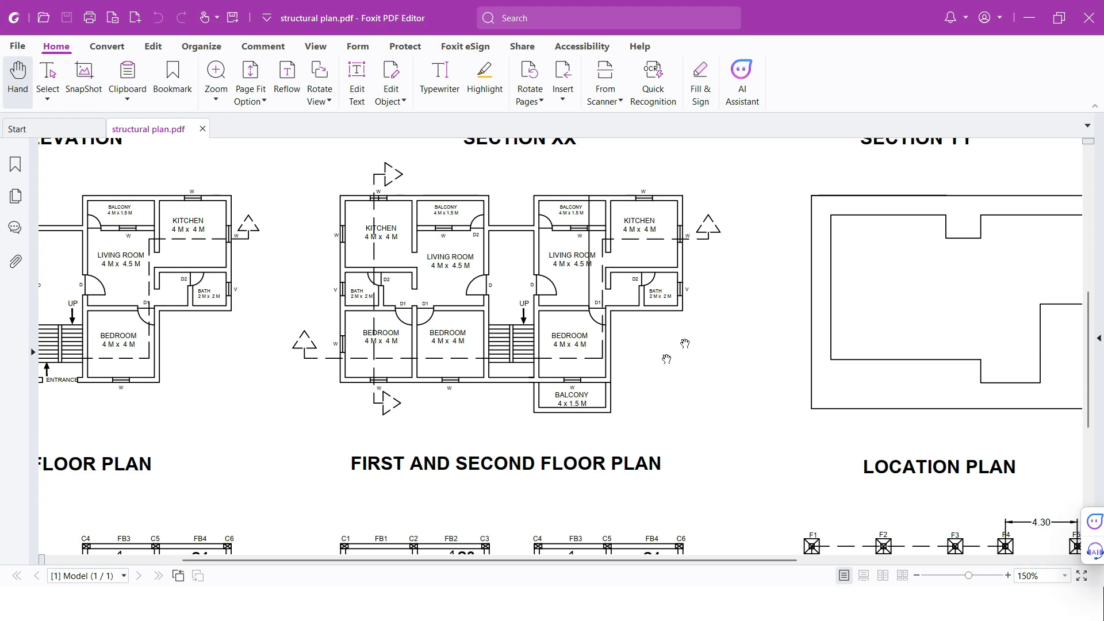
left_click(1028, 25)
Step: Copy the whole floor plan by its lower left corner horizontally to the free space on its right
middle_click_drag(599, 282, 557, 316)
scroll(608, 334, "down", 2)
middle_click_drag(635, 352, 576, 319)
scroll(564, 322, "up", 2)
left_click(571, 307)
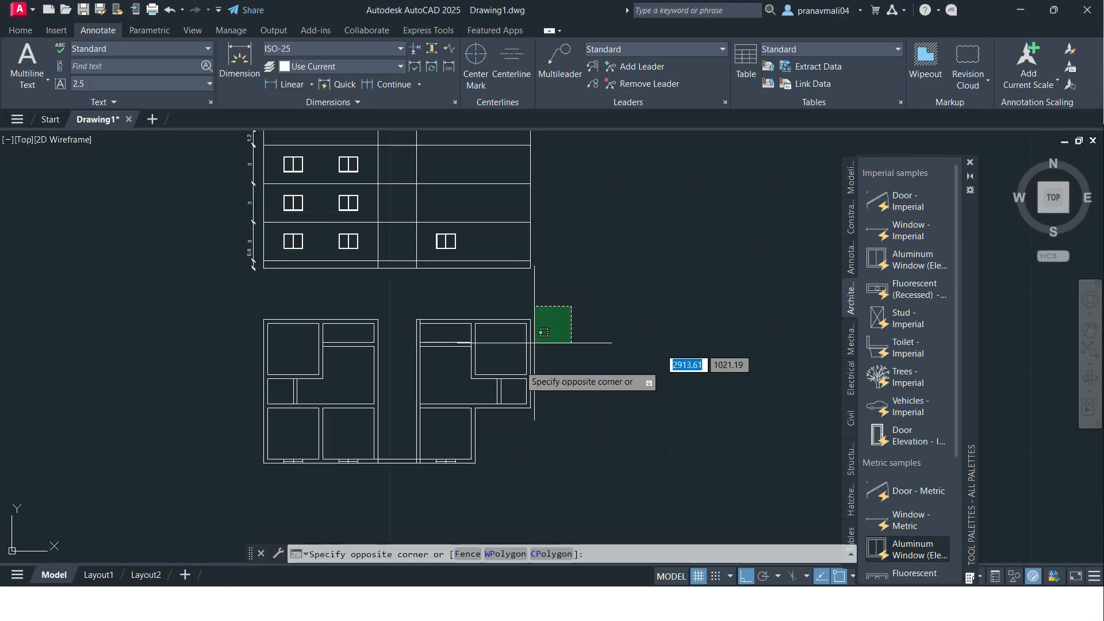
left_click(198, 477)
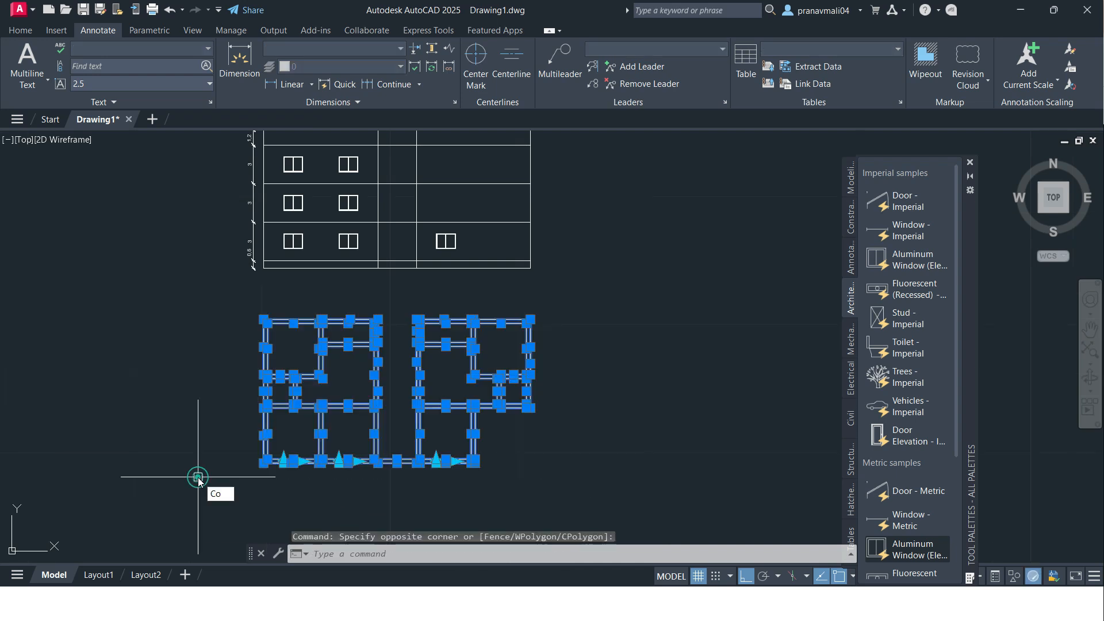
key("Return")
scroll(240, 472, "up", 2)
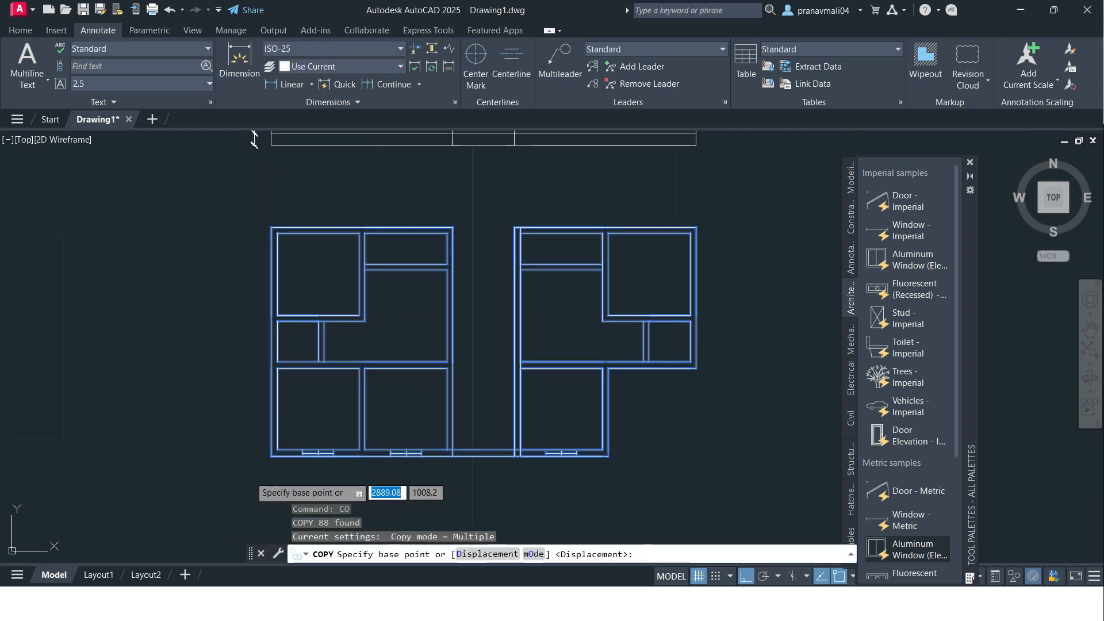
left_click(271, 456)
scroll(518, 443, "up", 3)
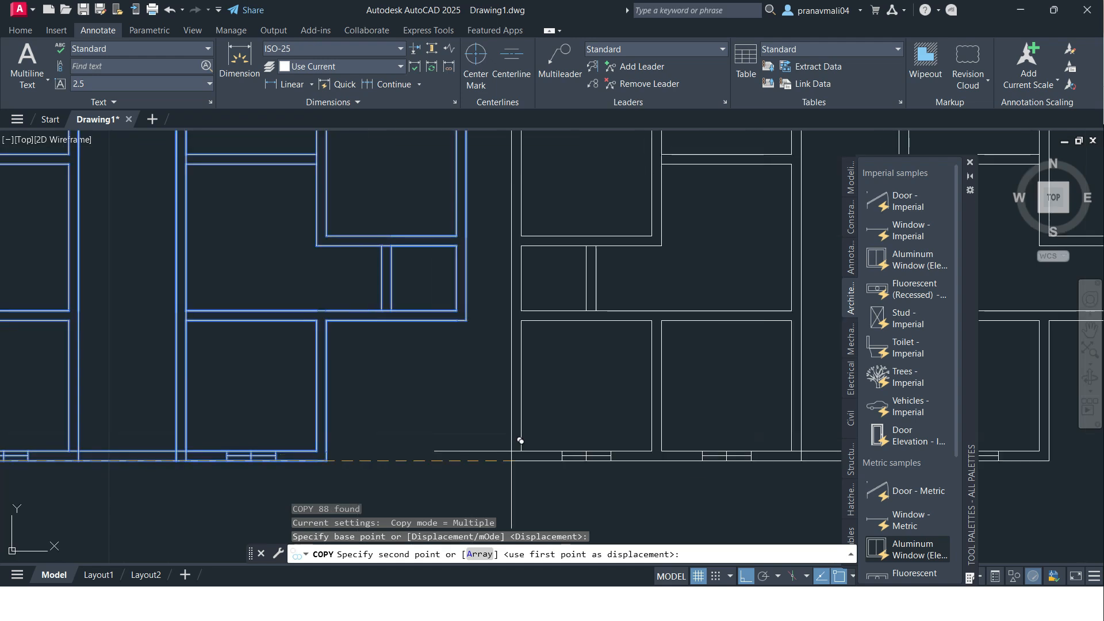
left_click(602, 451)
scroll(601, 450, "down", 5)
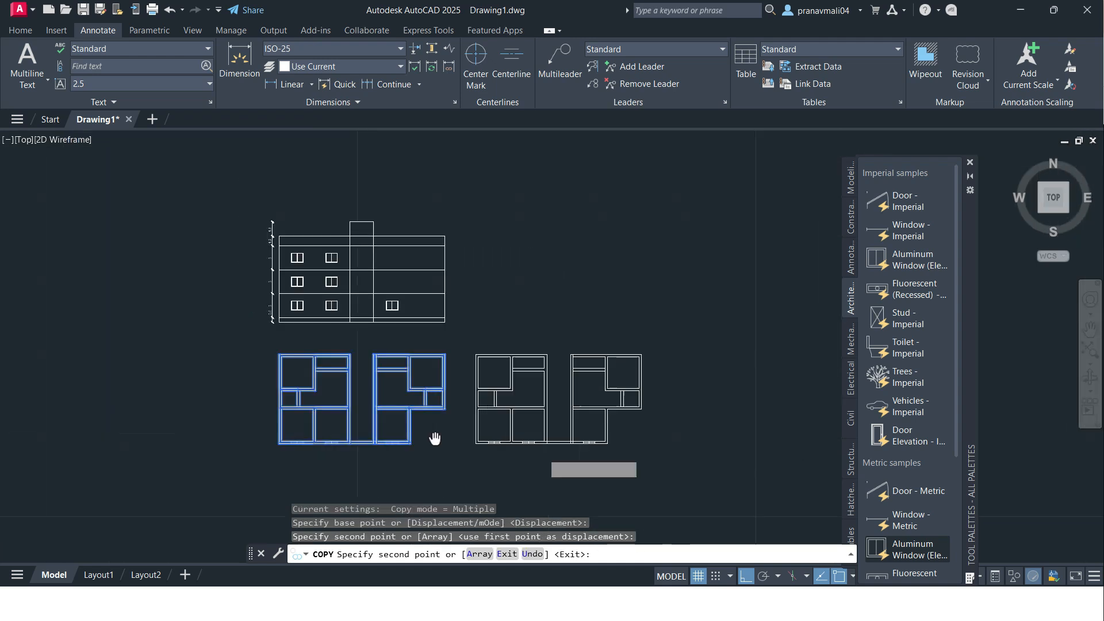
key("Escape")
Step: Check the front balcony's position and size on the first and second floor plan in structural plan.pdf
scroll(598, 483, "up", 4)
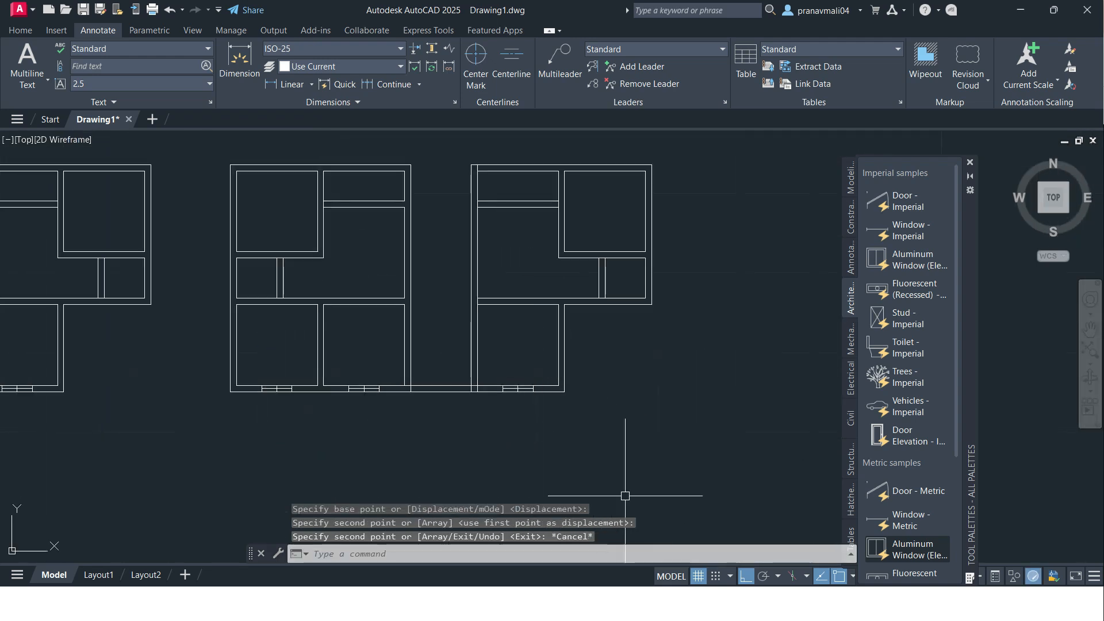
key("alt+Tab")
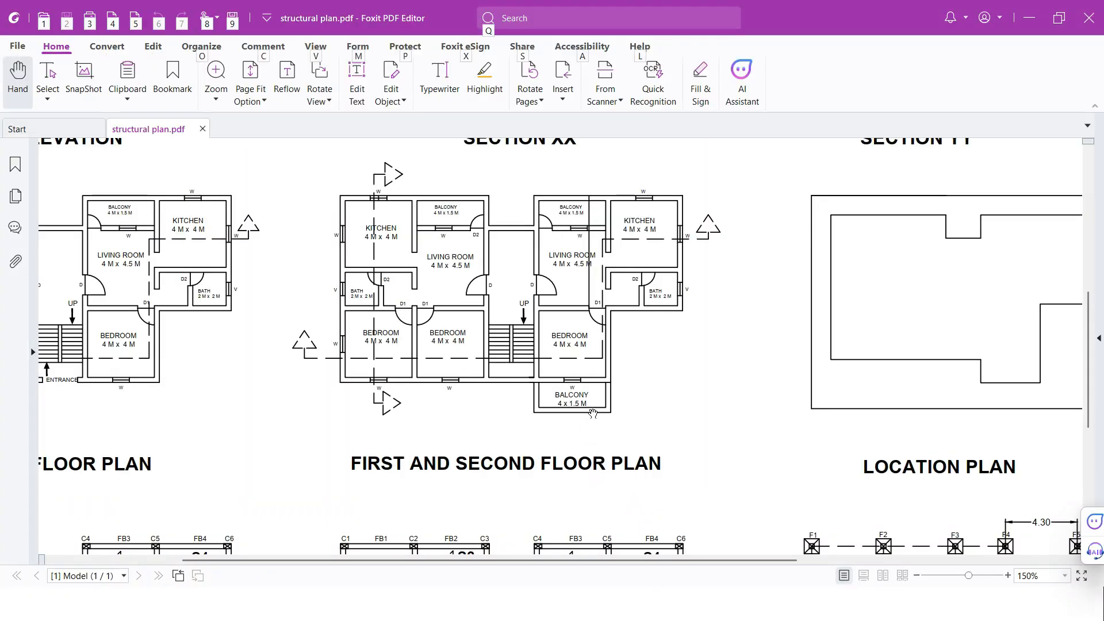
key("alt+Tab")
Step: Draw the balcony outline below the copied plan's lower right bedroom from its left inner wall: 1.5 down, 4 across and back up to the outer wall
scroll(500, 391, "up", 4)
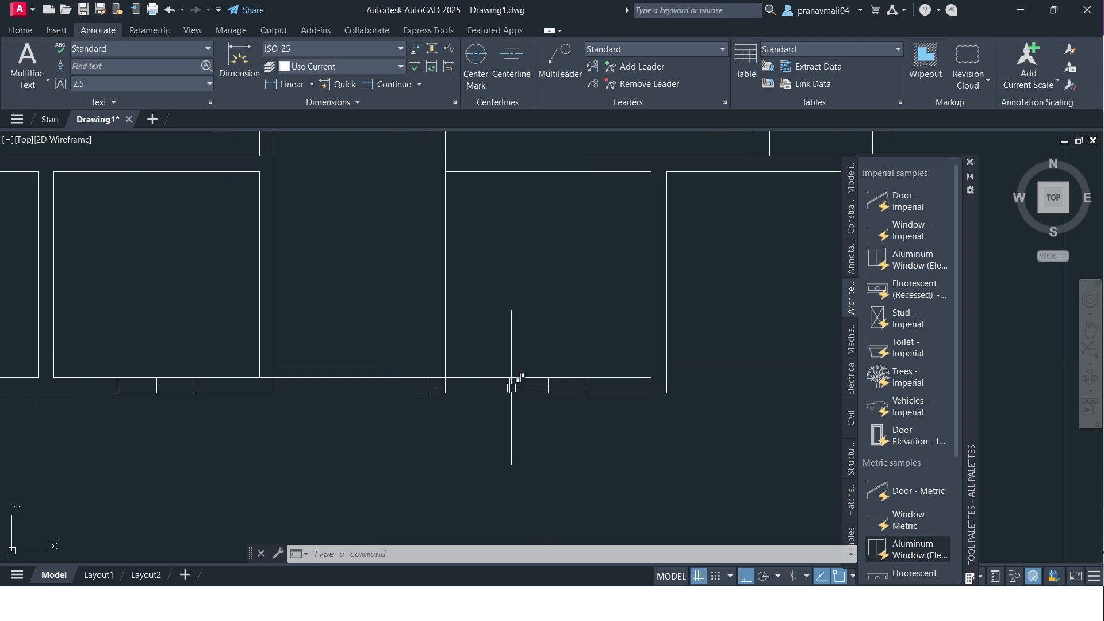
type("l")
key("Return")
scroll(509, 385, "up", 3)
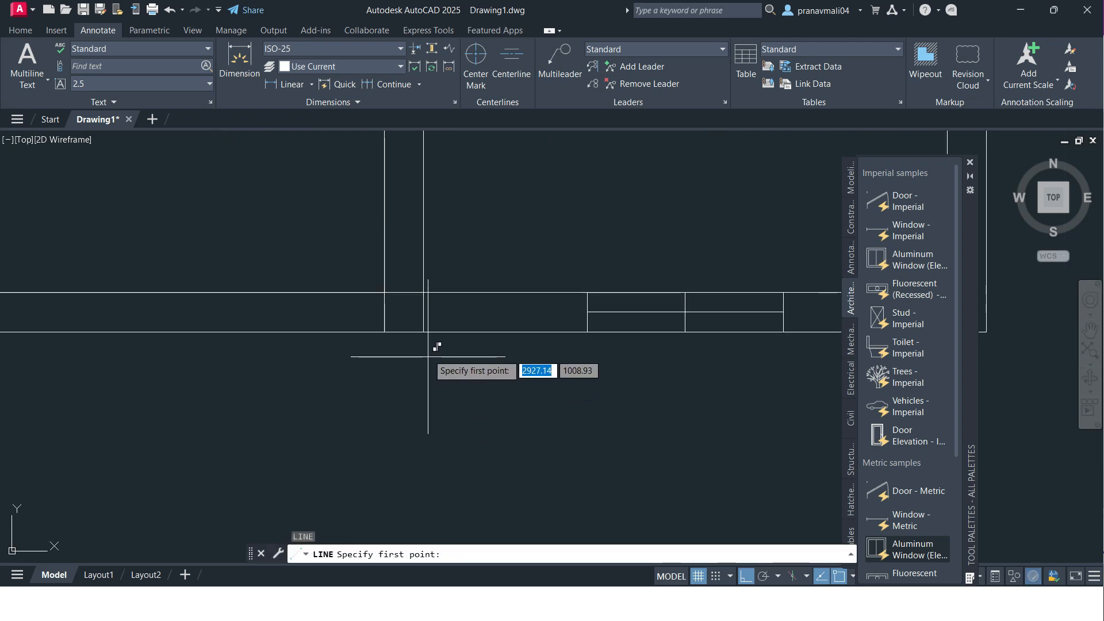
left_click(424, 331)
type("1.5")
key("Return")
scroll(607, 439, "down", 3)
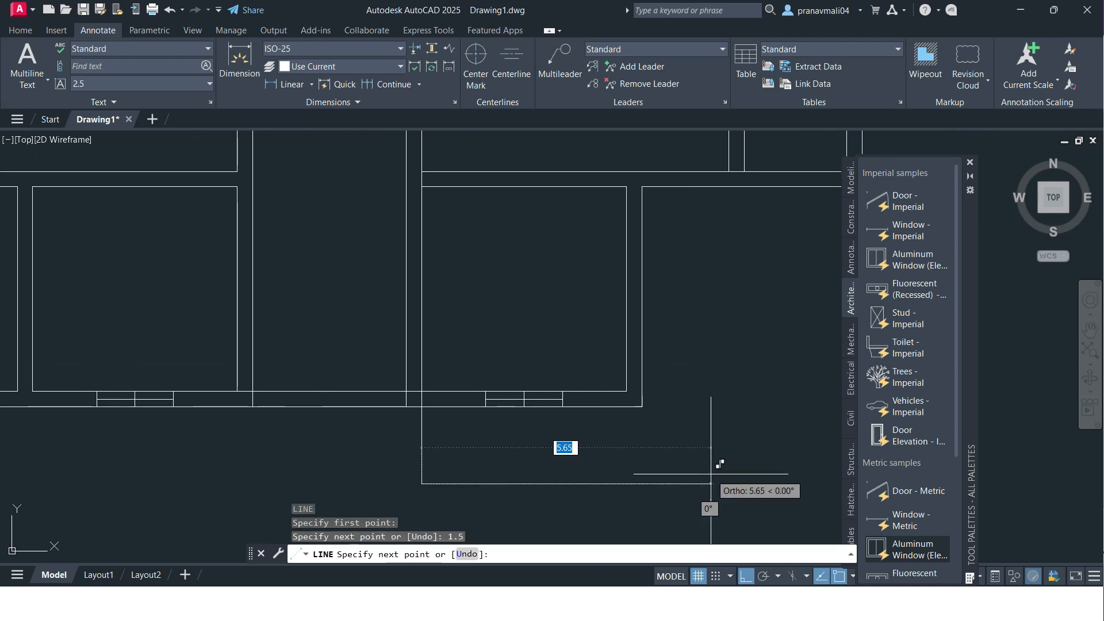
type("4")
key("Return")
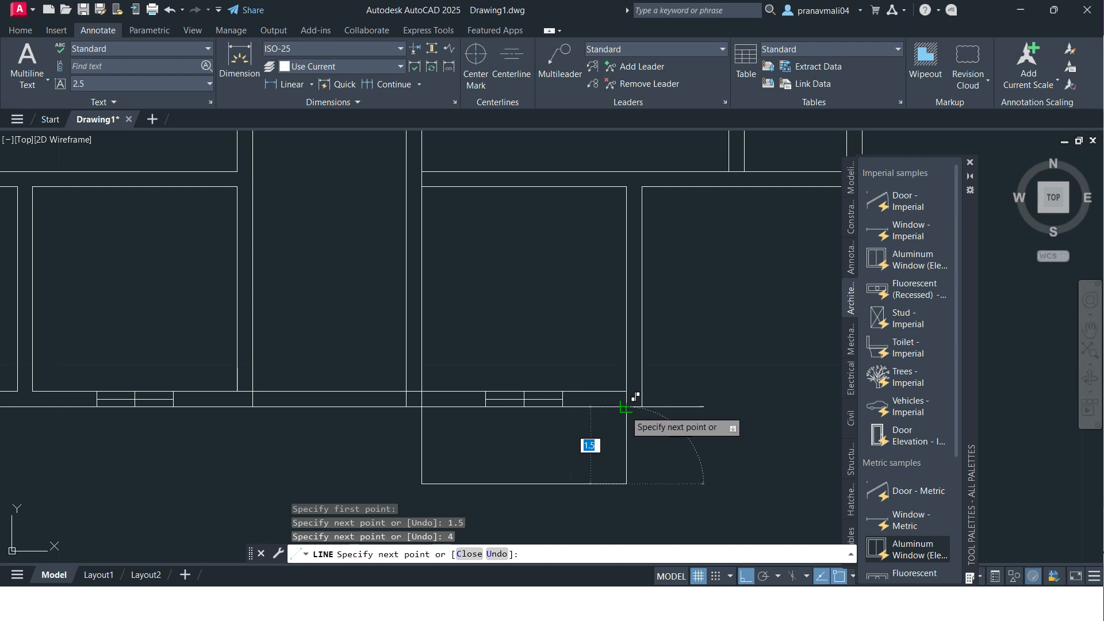
key("Escape")
key("Escape")
Step: Offset the balcony outline's right, front and left lines 0.3 outward
type("o")
key("Return")
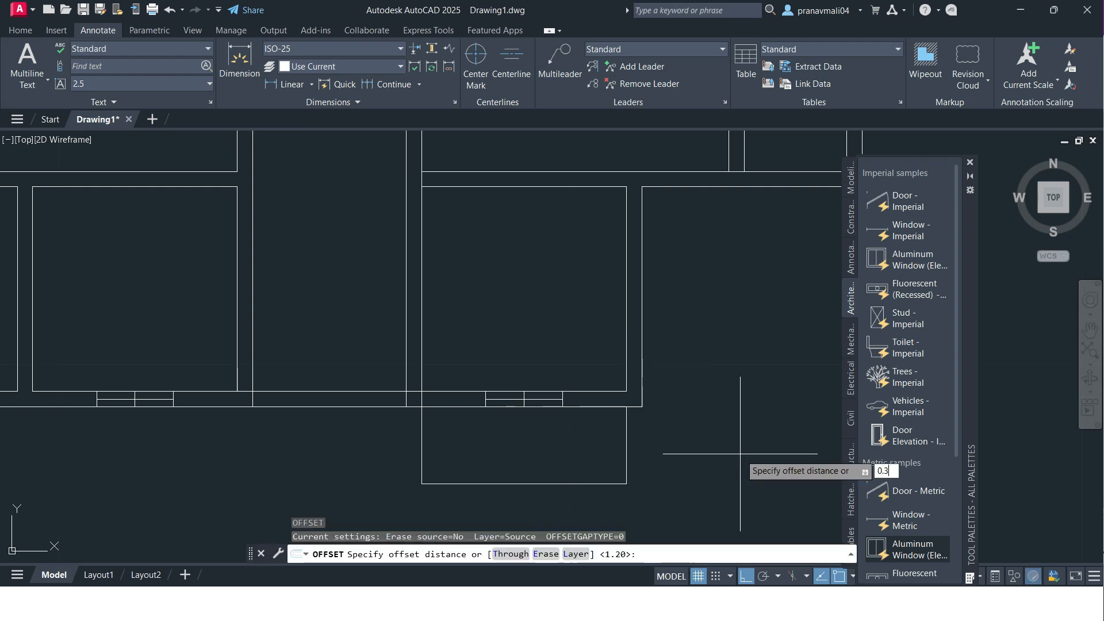
key("Return")
left_click(626, 435)
left_click(654, 433)
left_click(510, 484)
left_click(506, 506)
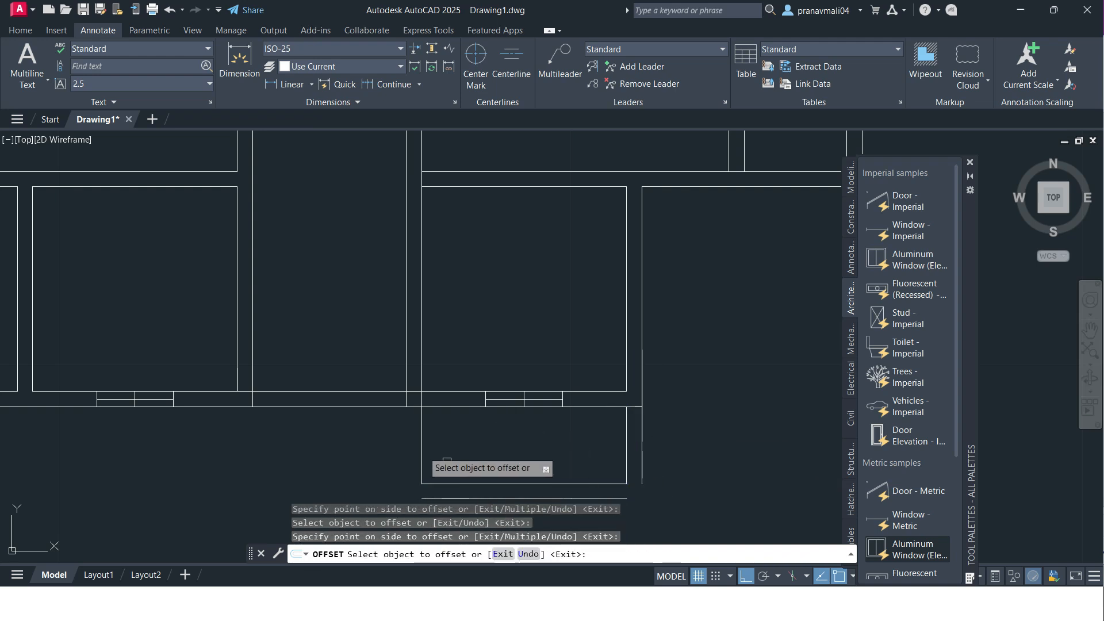
key("Escape")
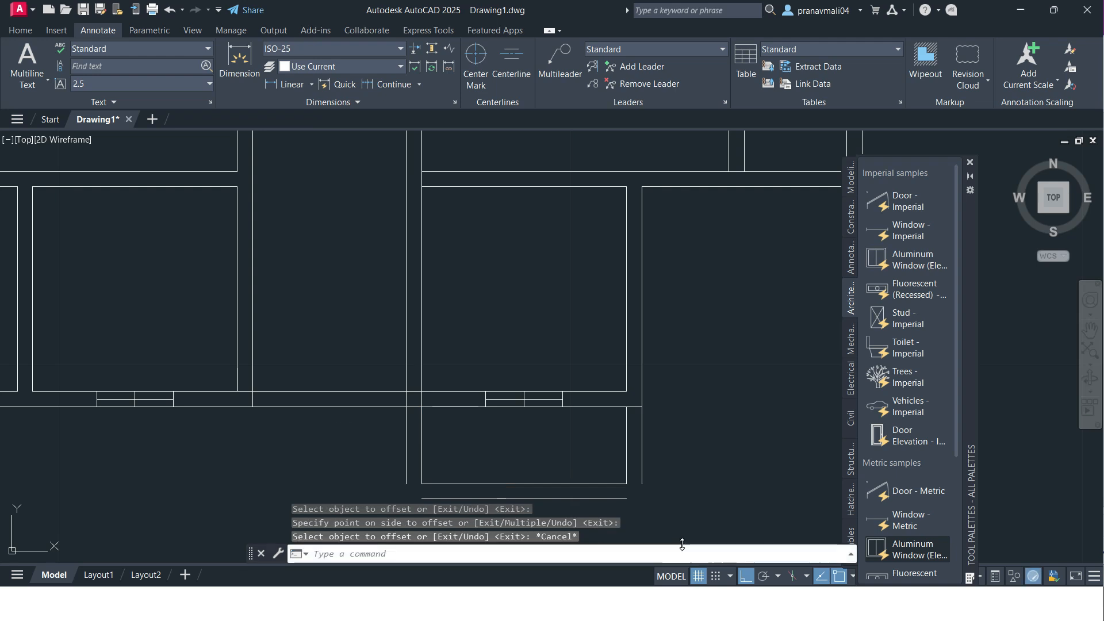
Step: Check the balcony against the first and second floor plan in structural plan.pdf, and switch to the Google Meet window
key("alt+Tab")
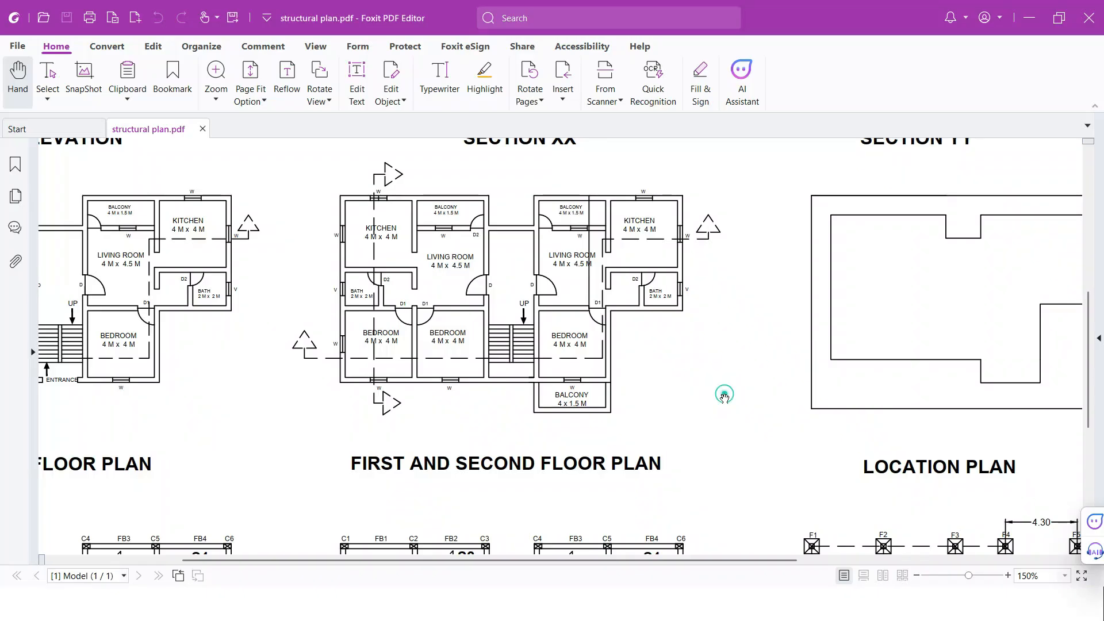
key("alt+Tab")
key("alt+Tab")
key("alt+Tab")
key("alt+Tab")
left_click(713, 414)
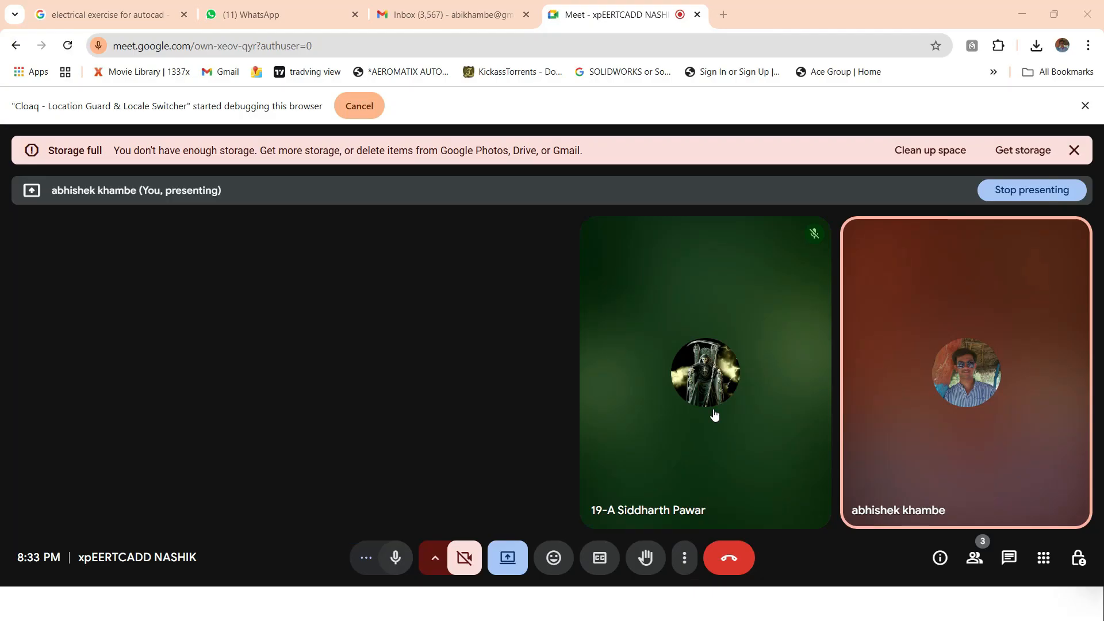
Step: Leave the Google Meet window and return to the Drawing1.dwg drawing in AutoCAD
left_click(1022, 14)
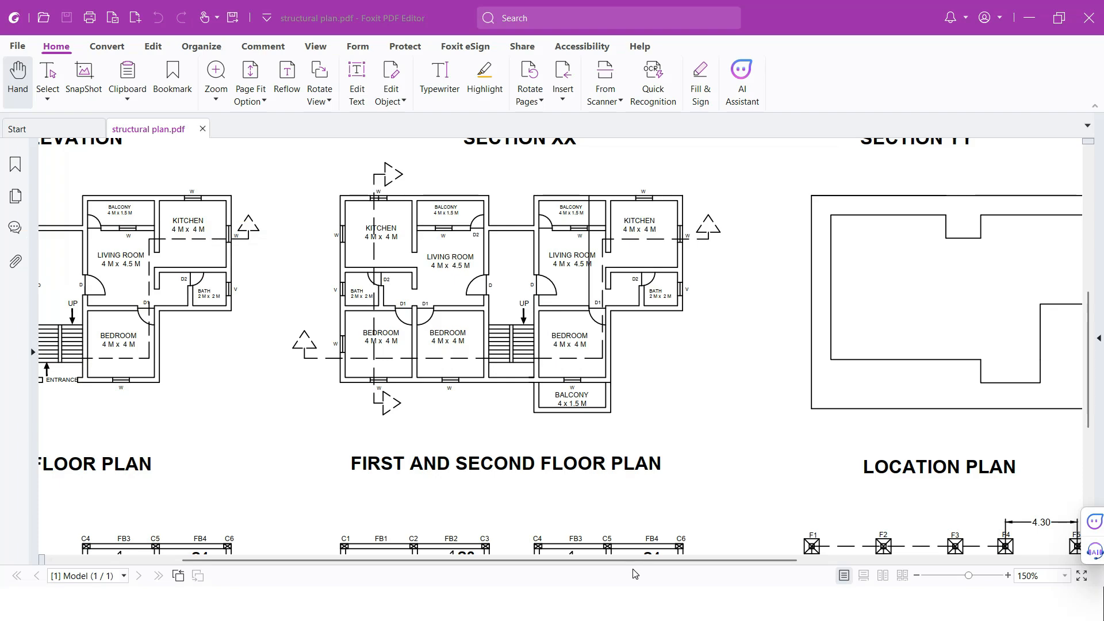
key("alt+Tab")
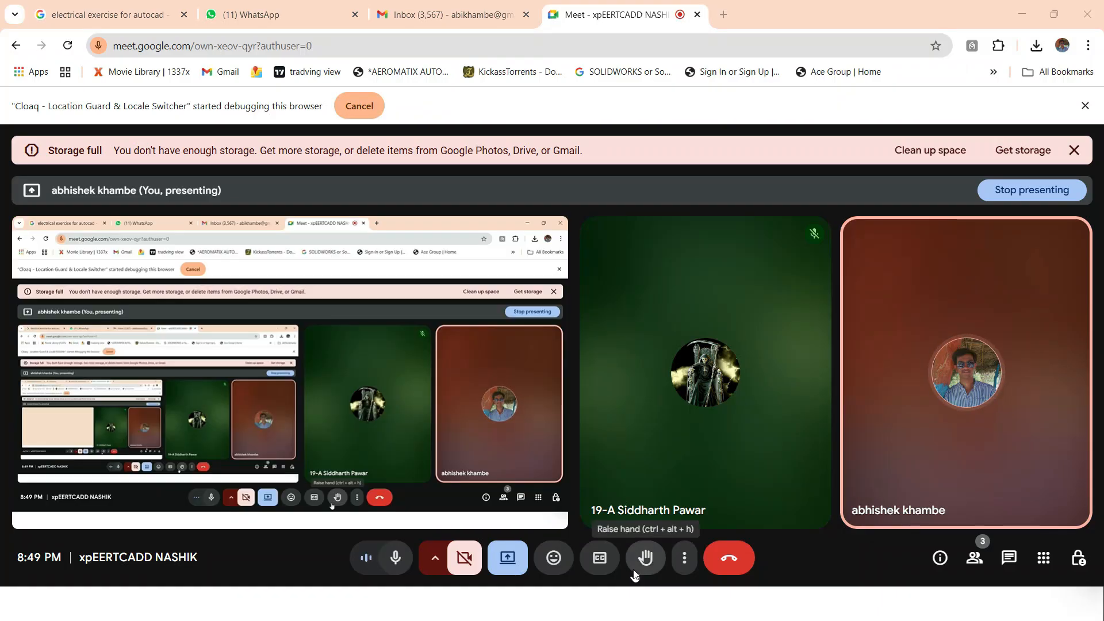
key("alt+Tab")
key("Tab")
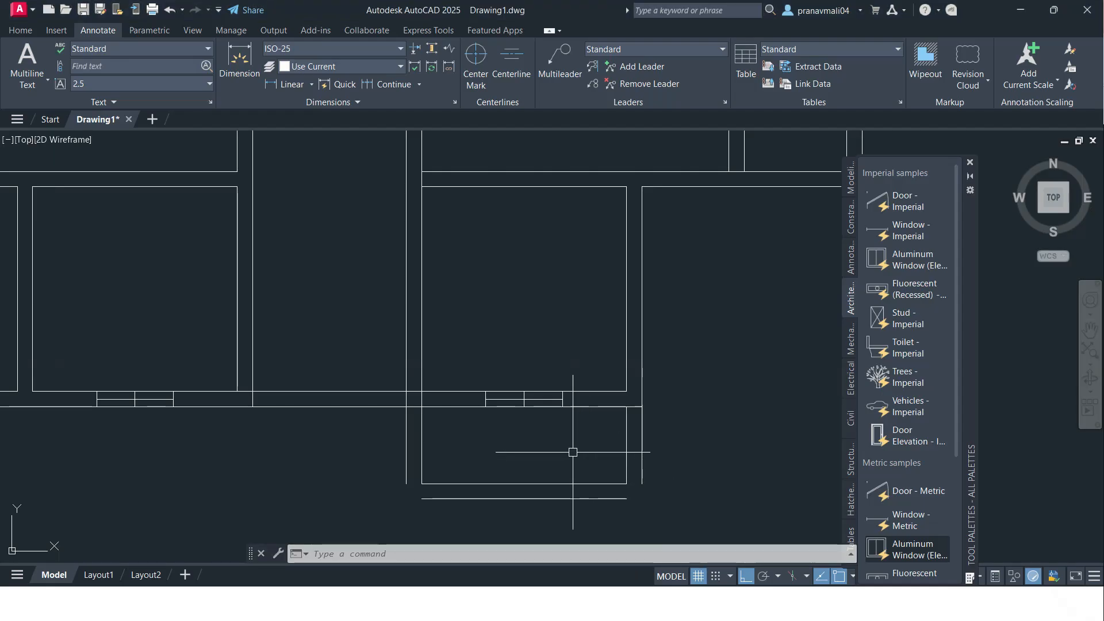
Step: Fillet the balcony's outer left and right lines with its outer front line to form two square corners
middle_click_drag(496, 442, 517, 387)
type("f")
key("Return")
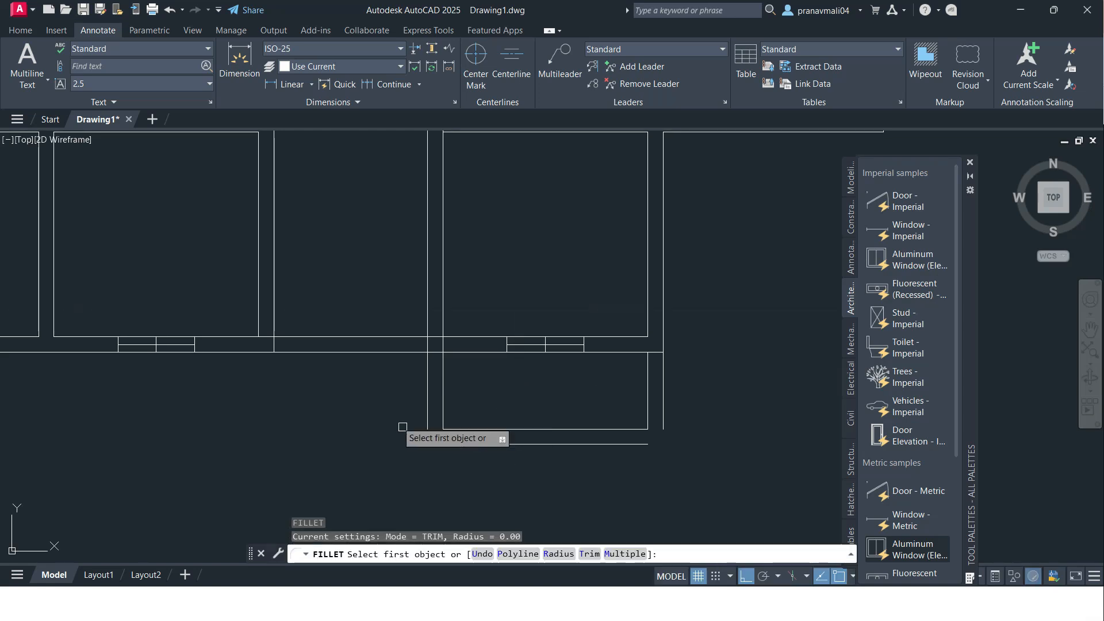
left_click(428, 402)
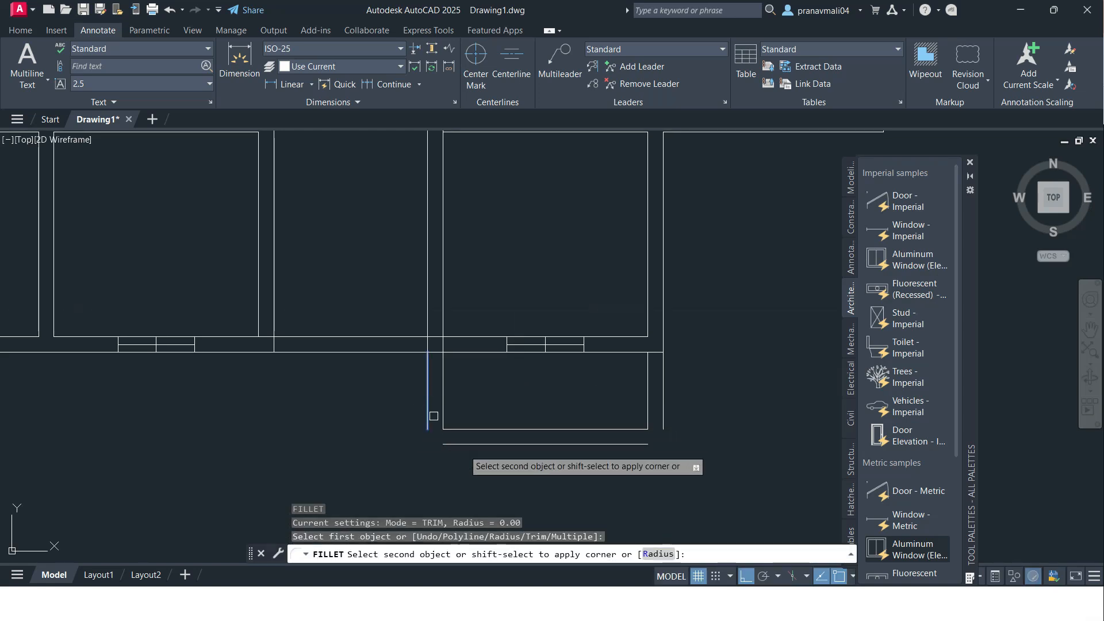
left_click(533, 443)
key("Return")
left_click(663, 420)
left_click(635, 443)
Step: Examine the finished balcony and the upper-floor plan, comparing them with the original plan and the front elevation
scroll(588, 413, "down", 4)
scroll(562, 399, "down", 2)
scroll(365, 249, "up", 6)
middle_click_drag(358, 268, 378, 289)
middle_click_drag(526, 302, 485, 303)
middle_click_drag(570, 326, 572, 263)
middle_click_drag(419, 357, 407, 266)
scroll(431, 313, "down", 3)
scroll(514, 355, "down", 1)
middle_click_drag(514, 356, 508, 320)
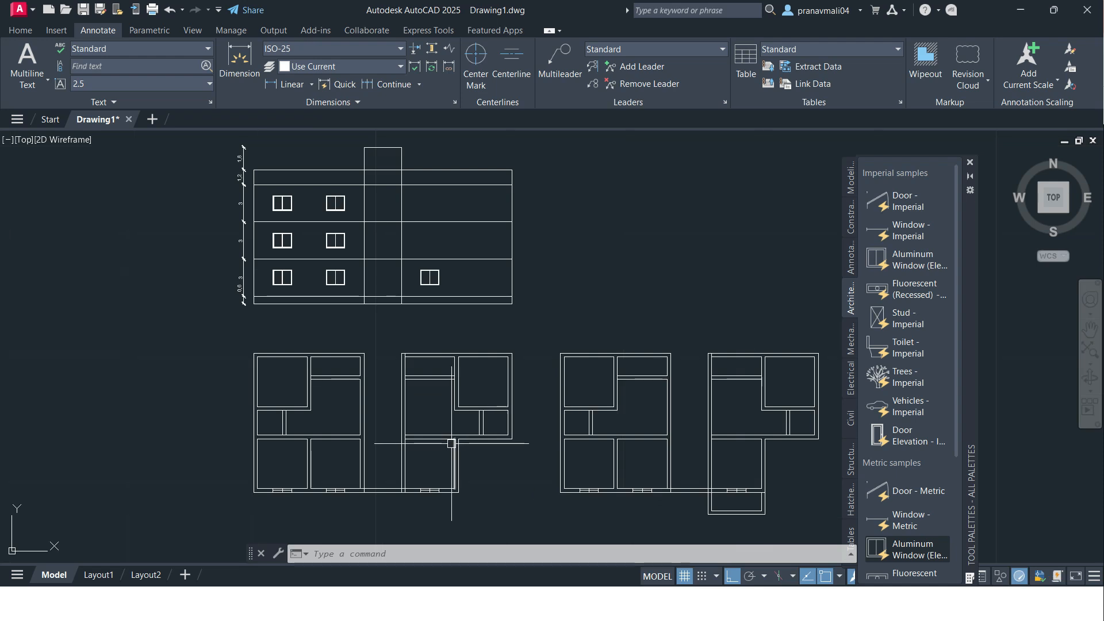
Step: Start a line at the right wing of the original floor plan below the front elevation
type("l")
key("Return")
scroll(456, 444, "up", 4)
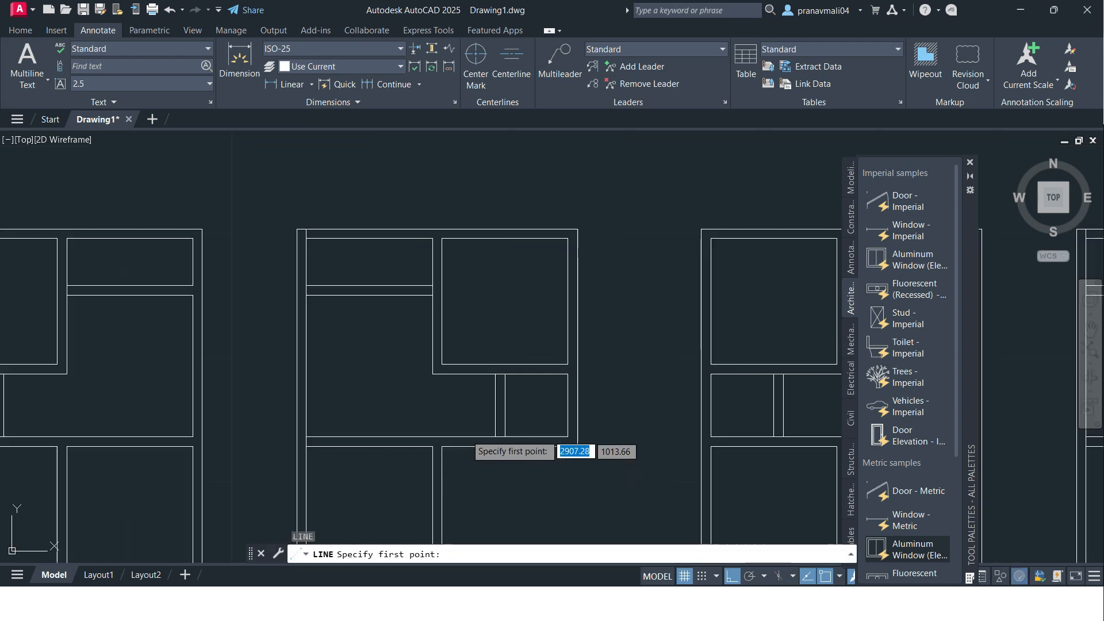
left_click(442, 446)
scroll(443, 322, "down", 4)
scroll(452, 348, "up", 3)
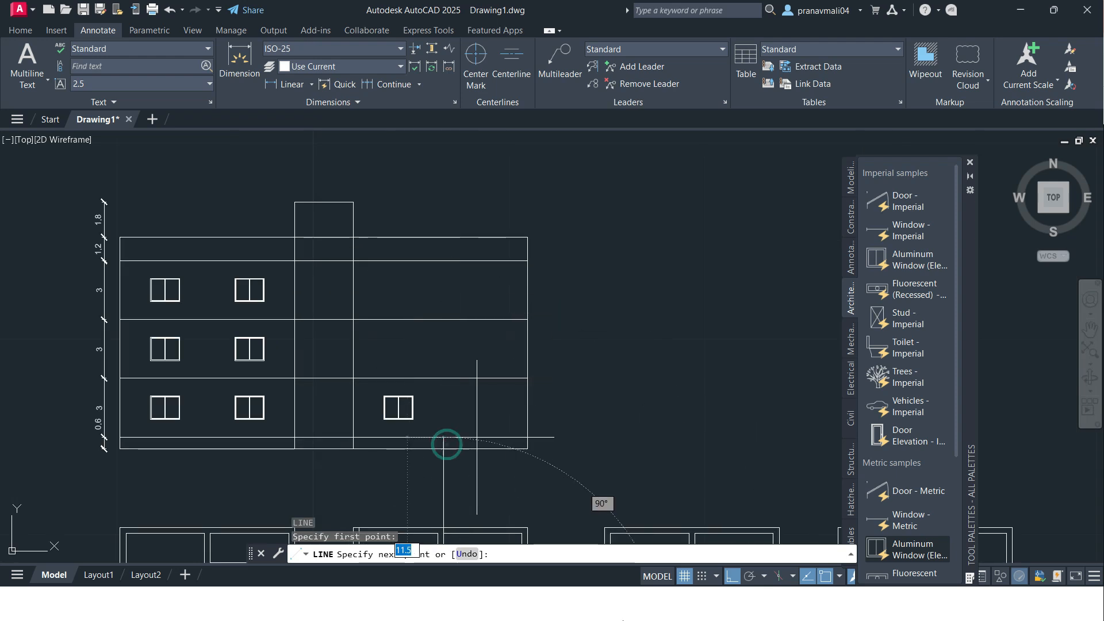
key("Return")
Step: Check the right side of the front elevation in structural plan.pdf in Foxit PDF Editor, and return to AutoCAD
key("alt+Tab")
key("alt+Tab")
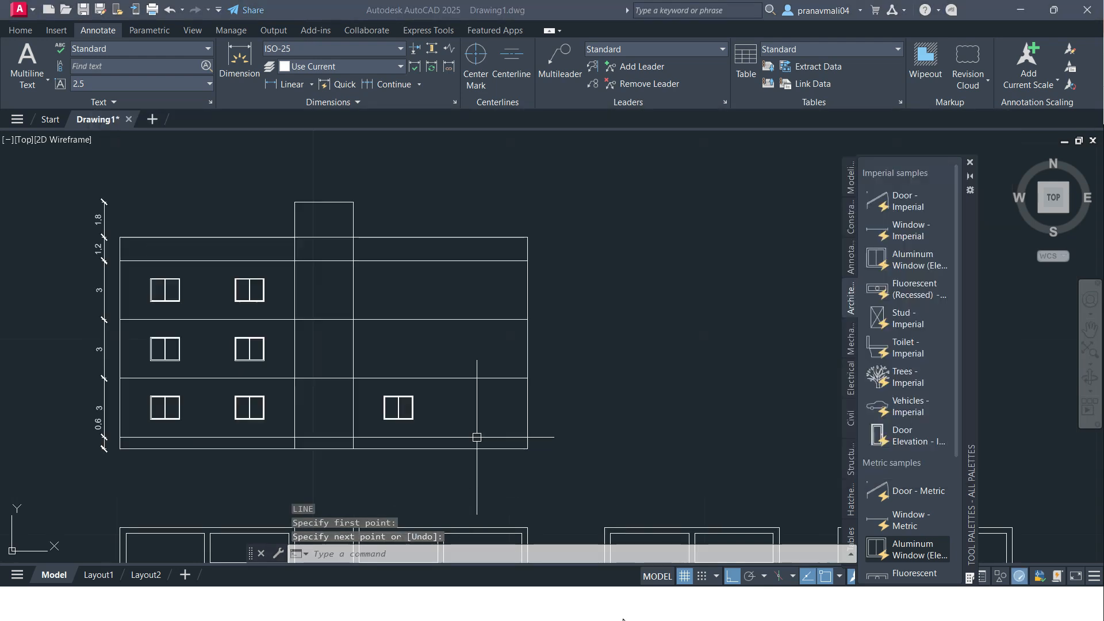
scroll(503, 396, "up", 4)
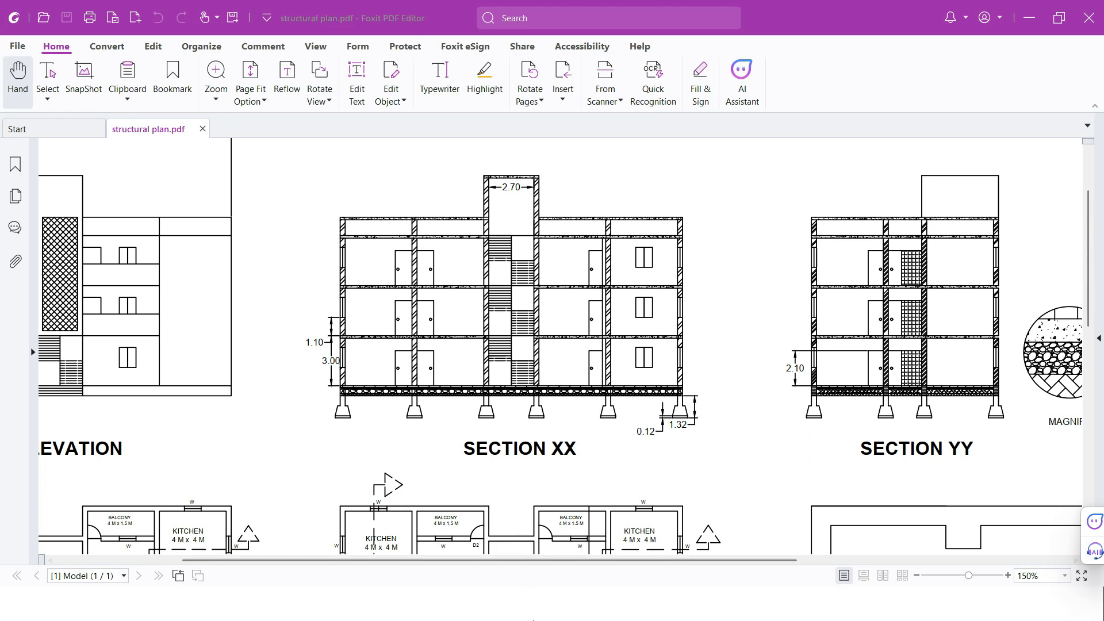
scroll(409, 454, "down", 1, "ctrl")
scroll(99, 382, "up", 3, "ctrl")
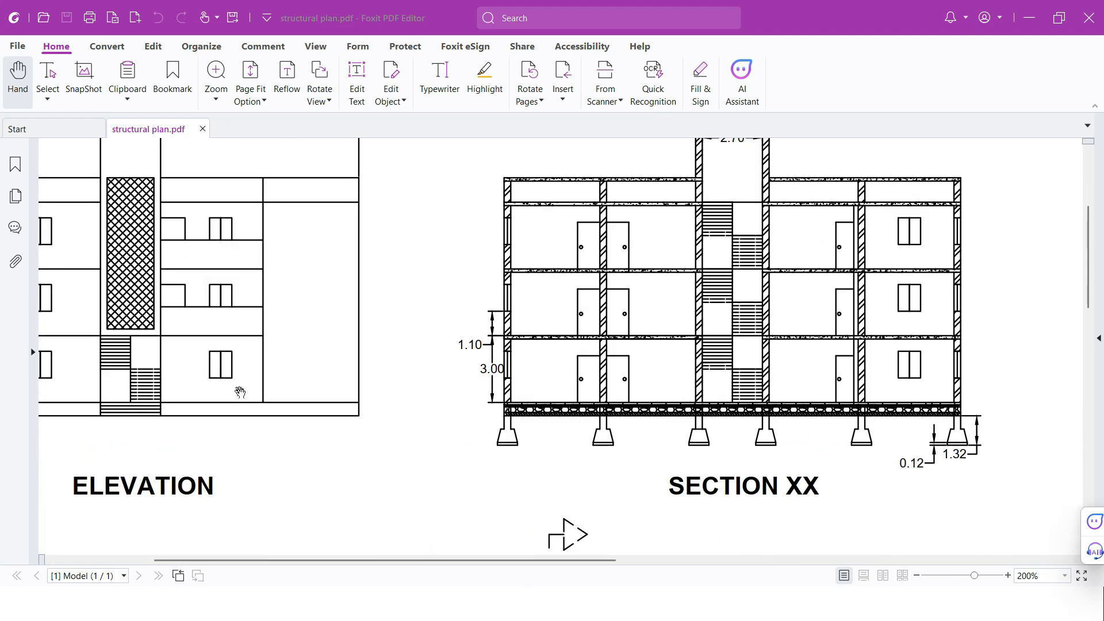
key("alt+Tab")
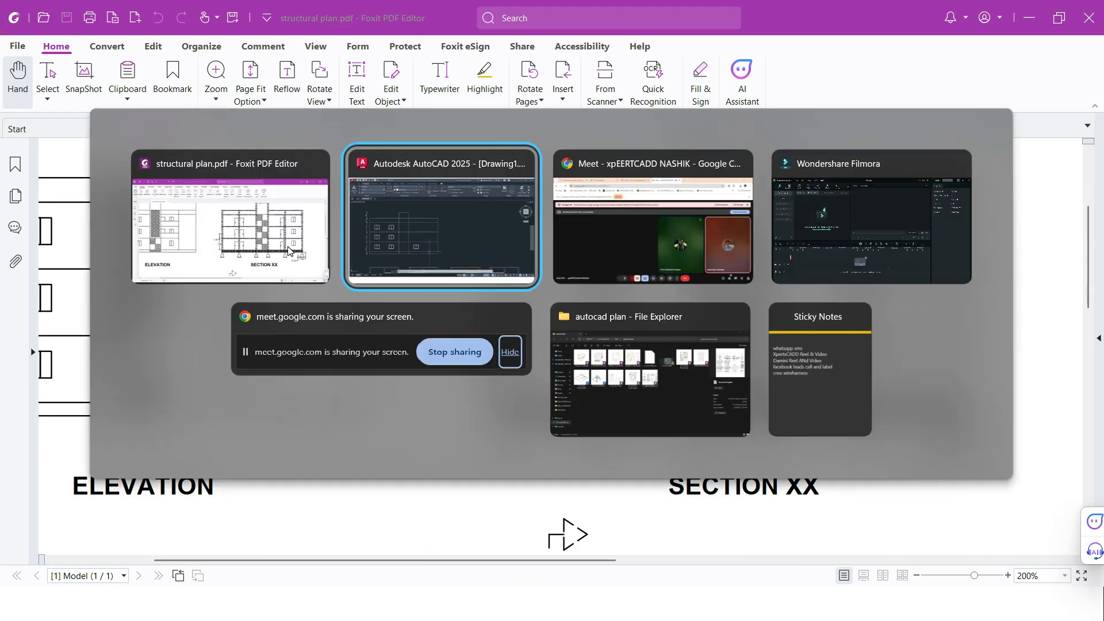
type("l")
key("Return")
middle_click_drag(495, 326, 541, 155)
scroll(529, 366, "down", 2)
scroll(513, 426, "up", 1)
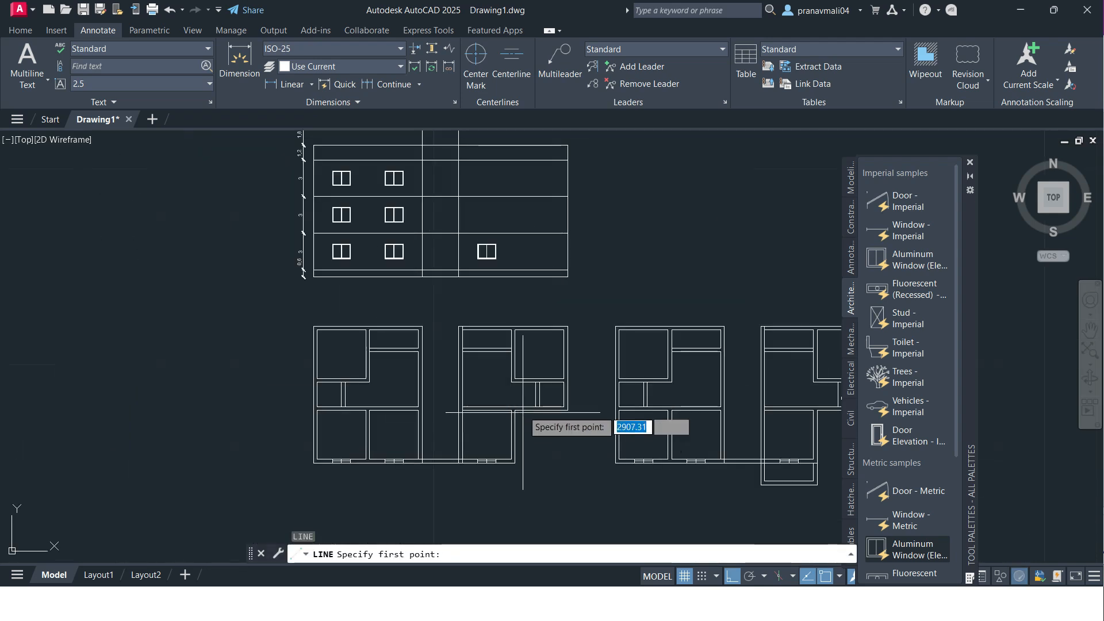
left_click(515, 407)
scroll(521, 408, "up", 1)
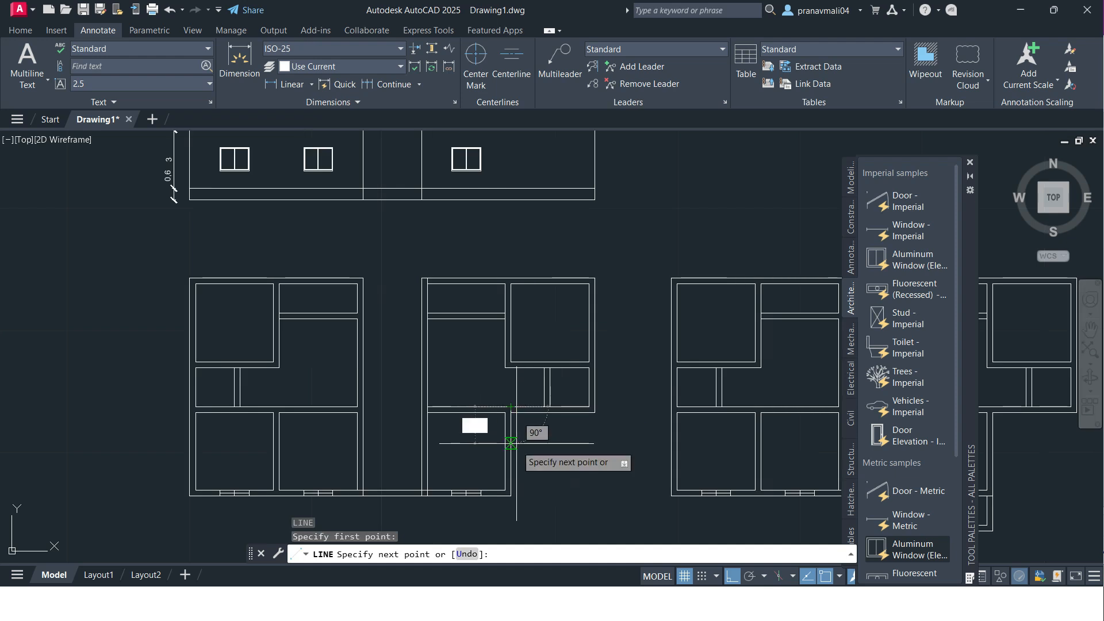
Step: Draw a vertical line from the ground-floor front bedroom's outer right corner to the elevation's plinth line, continuing up to the roof slab line
key("Return")
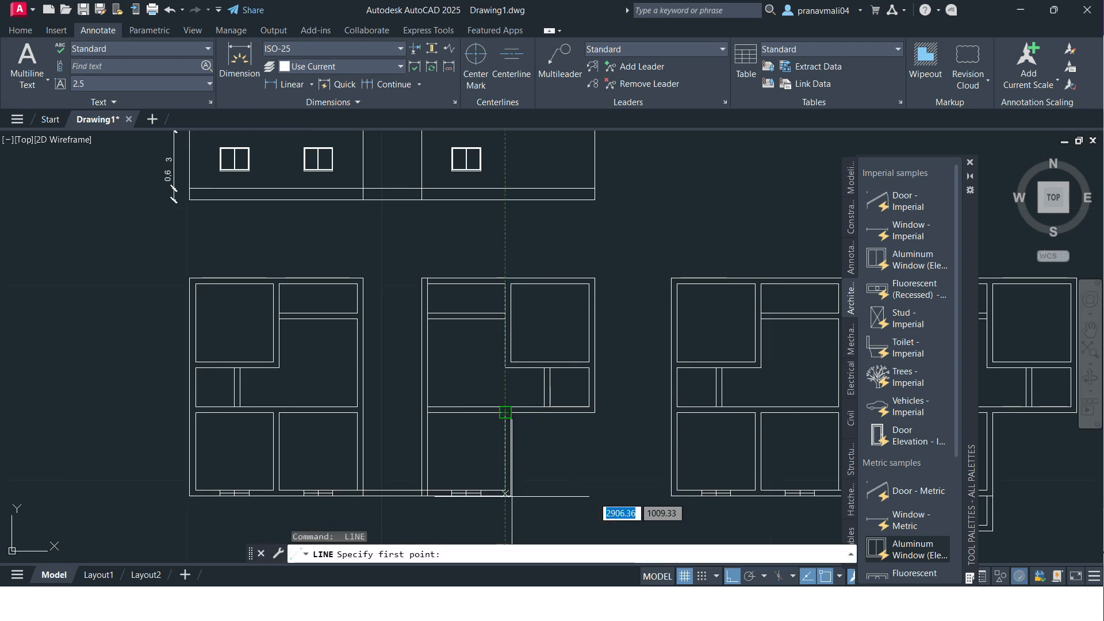
left_click(475, 491)
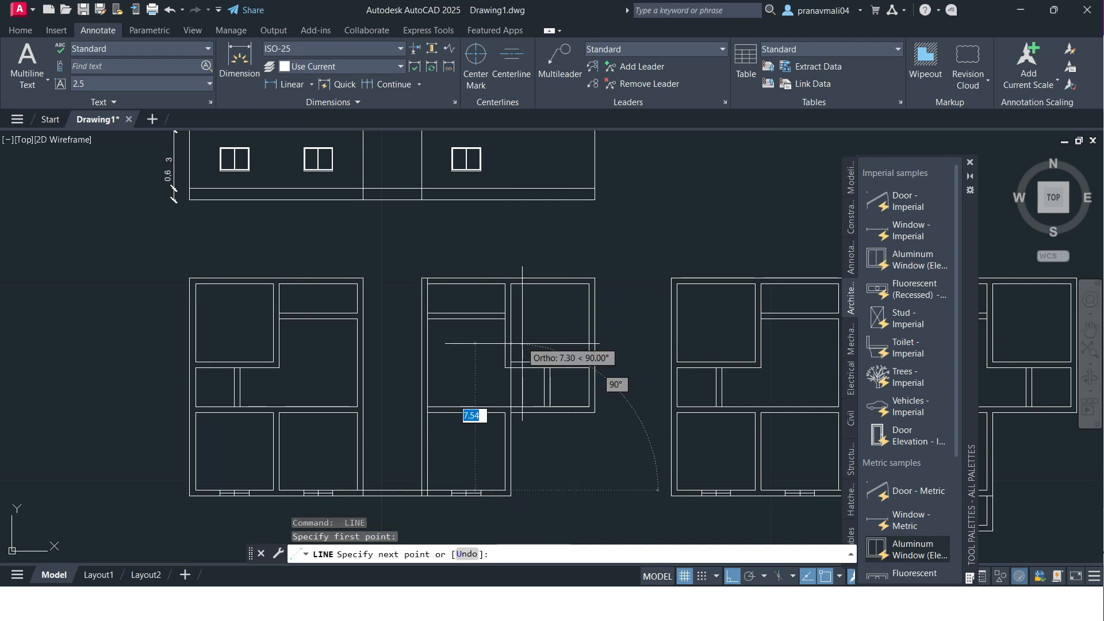
middle_click_drag(515, 315, 513, 505)
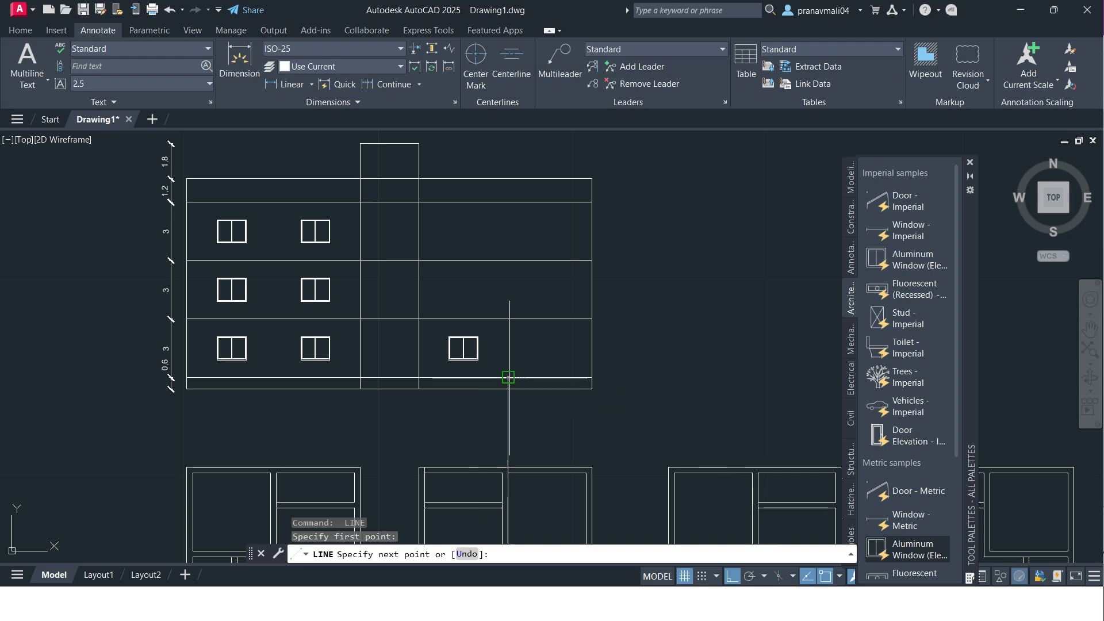
left_click(508, 377)
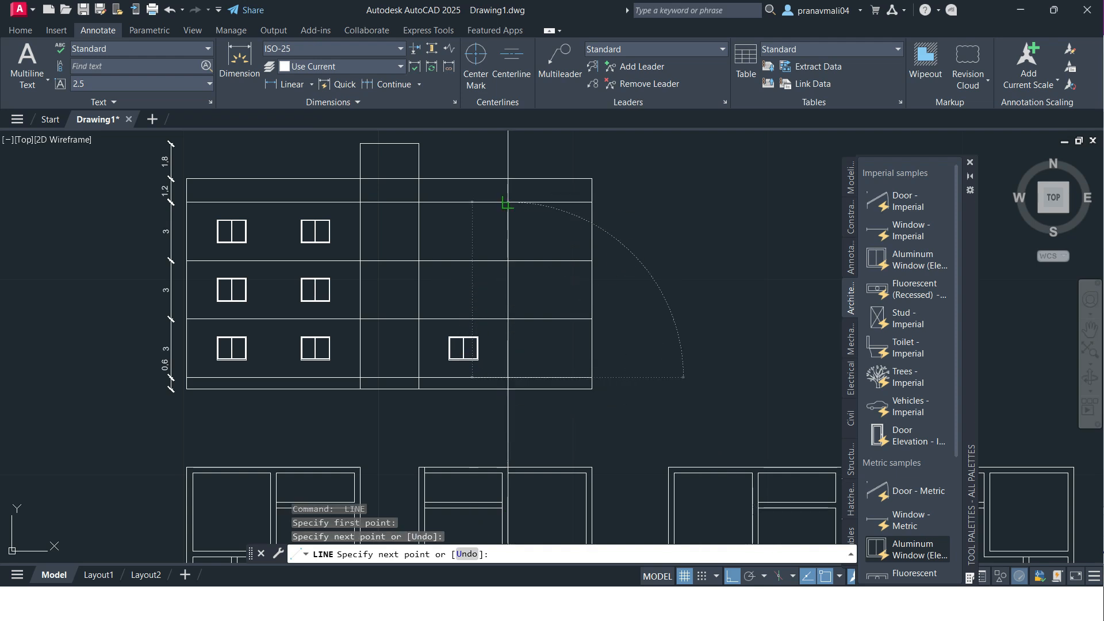
left_click(508, 201)
key("Escape")
key("Escape")
Step: Erase the projection line segment running from the floor plan up to the elevation's plinth line
scroll(503, 405, "up", 4)
left_click(529, 391)
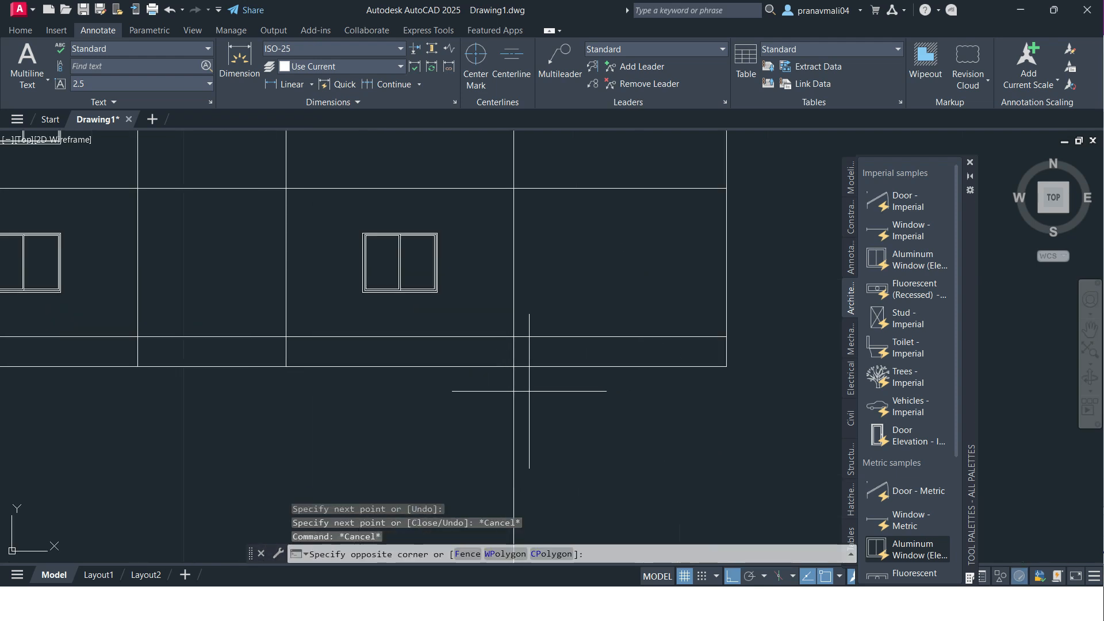
left_click(470, 426)
key("Delete")
Step: Examine the front balcony in the first and second floor plan and elevation of structural plan.pdf in Foxit PDF Editor
scroll(490, 360, "down", 4)
mouse_move(482, 337)
middle_mouse_down()
mouse_move(482, 353)
mouse_move(446, 306)
mouse_move(463, 231)
mouse_move(454, 193)
mouse_move(390, 266)
middle_mouse_up()
scroll(477, 338, "down", 2)
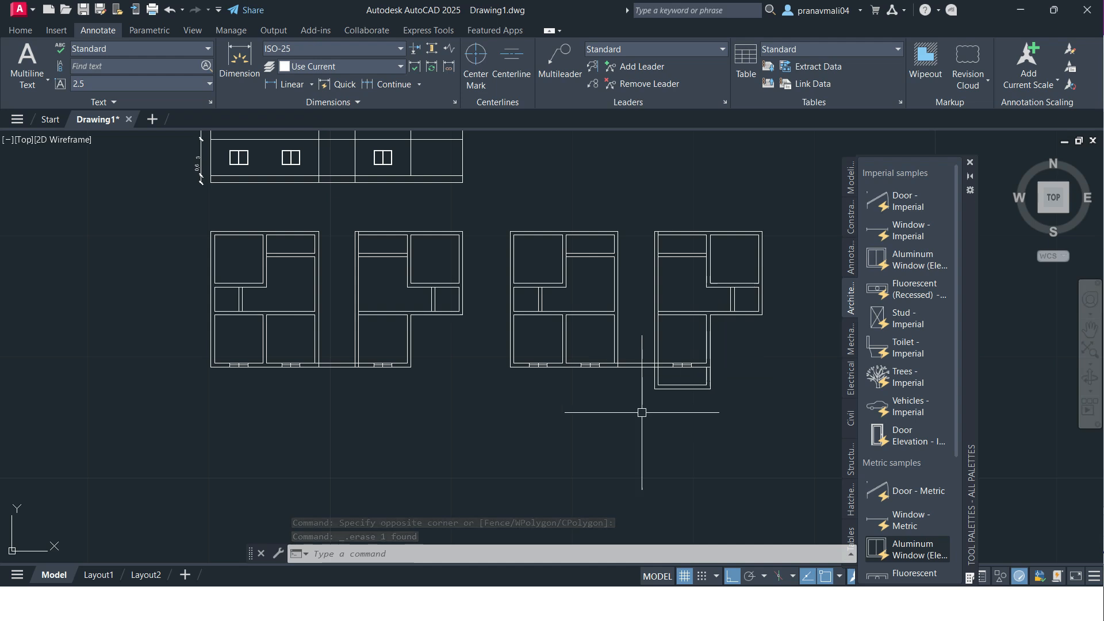
key("alt+Tab")
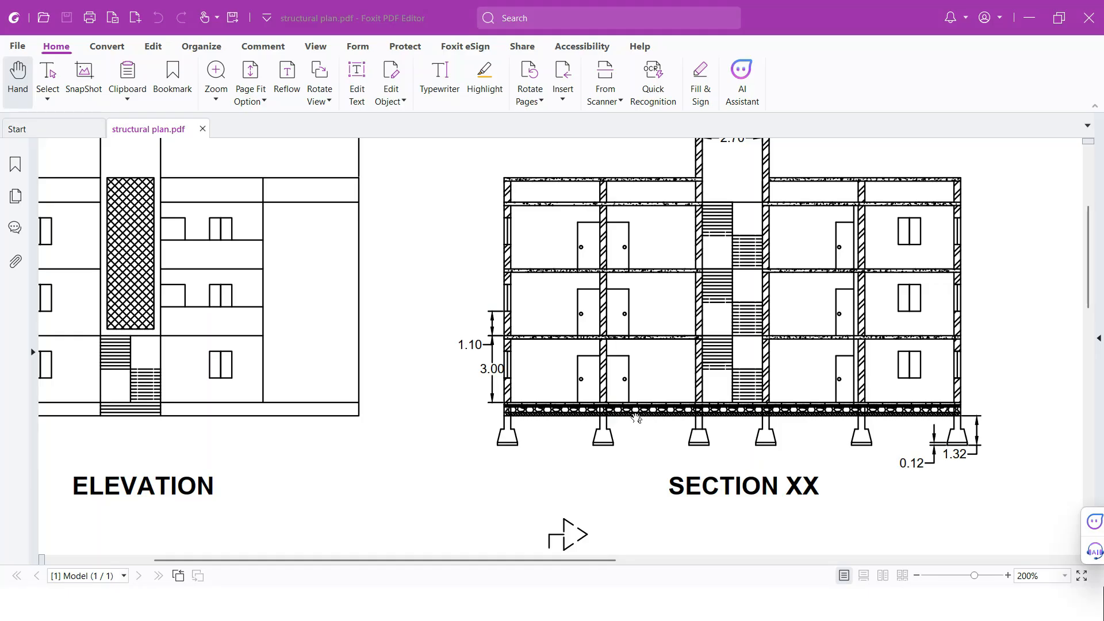
scroll(602, 402, "down", 1)
scroll(508, 415, "down", 3, "ctrl")
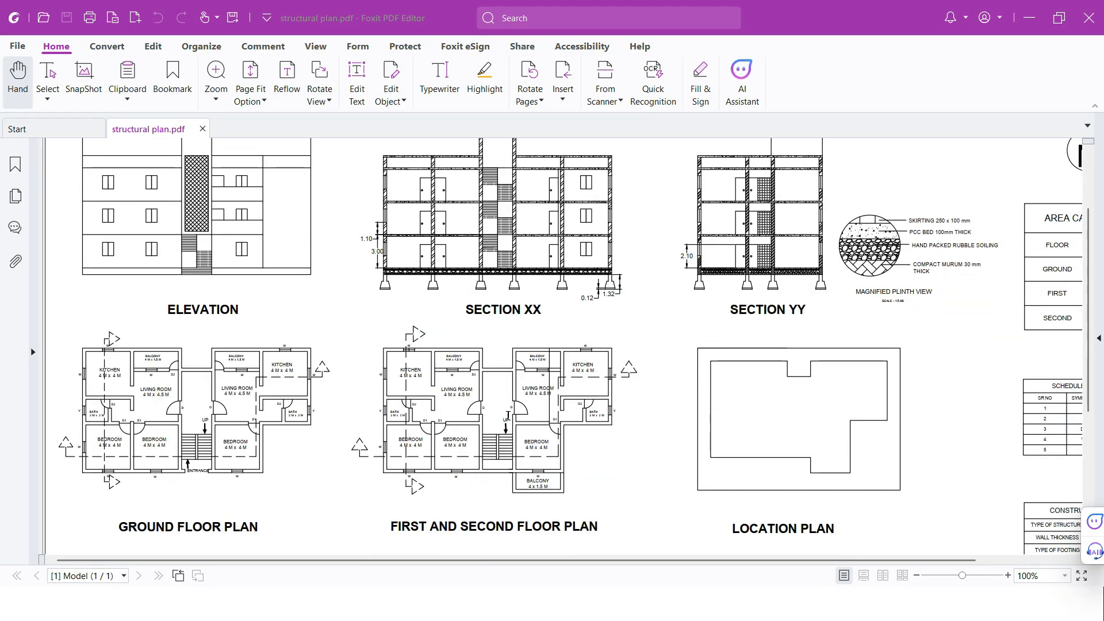
scroll(508, 415, "down", 3)
scroll(564, 397, "up", 4, "ctrl")
scroll(570, 398, "down", 3, "ctrl")
scroll(561, 366, "up", 4, "ctrl")
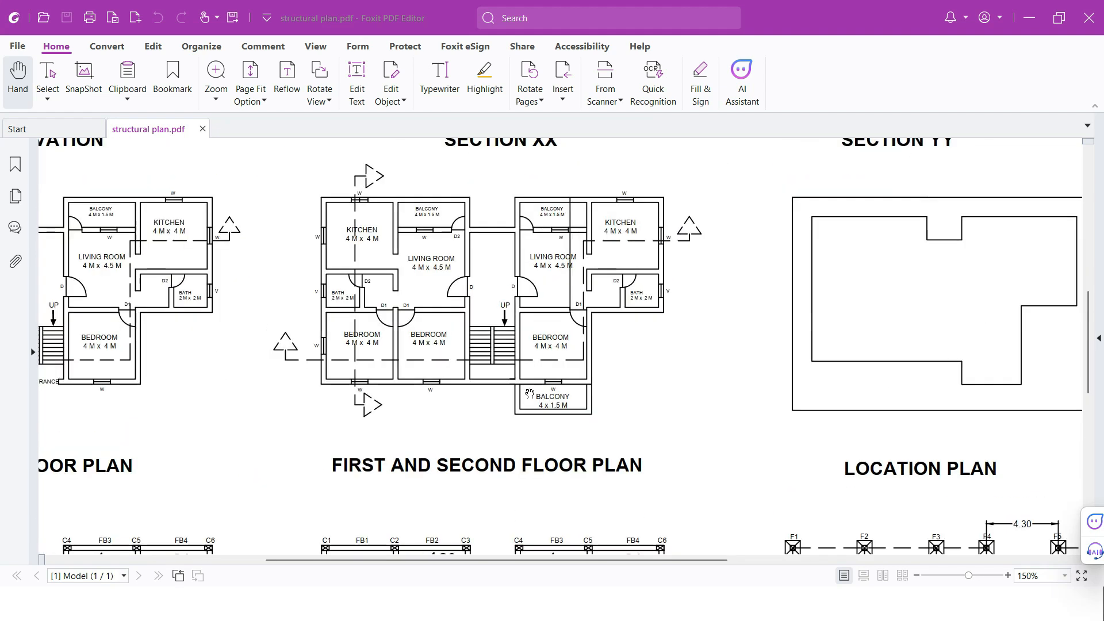
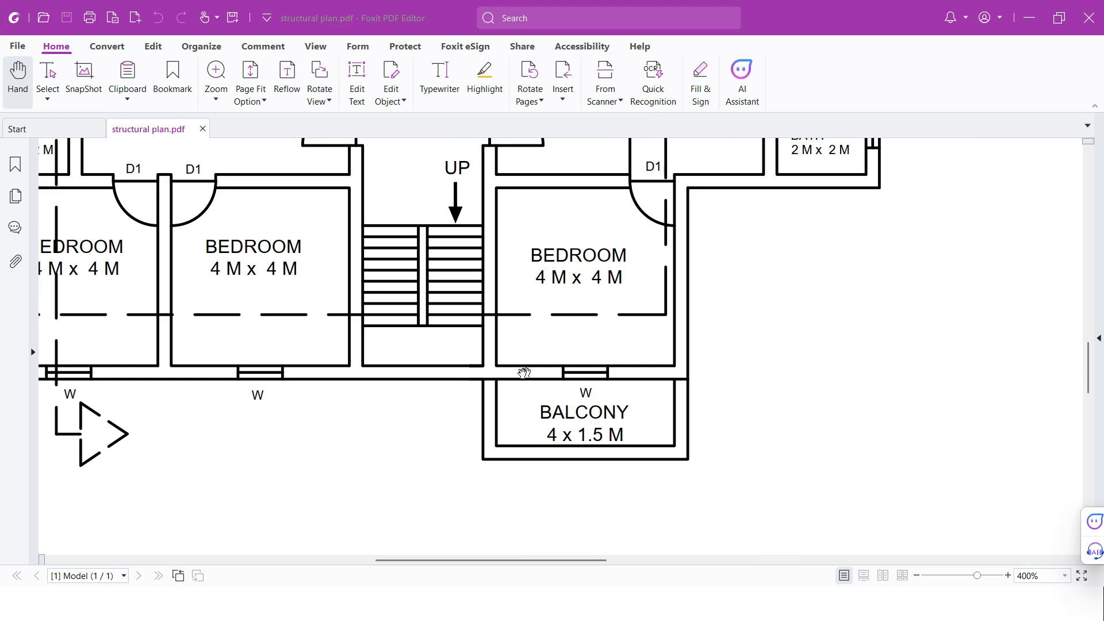
scroll(532, 376, "down", 4, "ctrl")
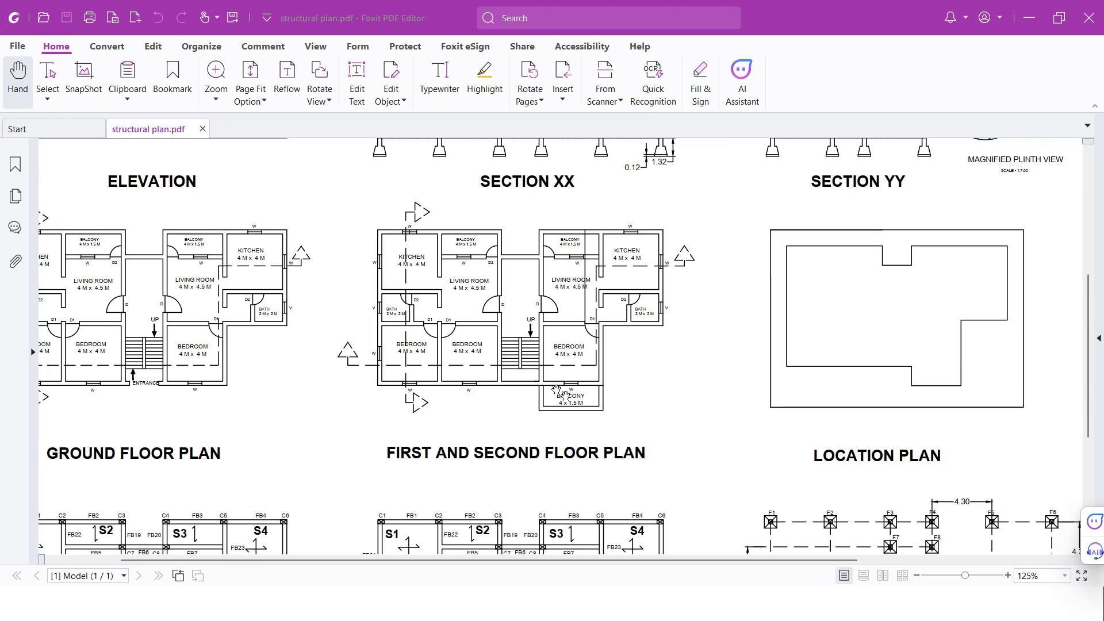
scroll(587, 412, "down", 2, "ctrl")
scroll(210, 190, "up", 4, "ctrl")
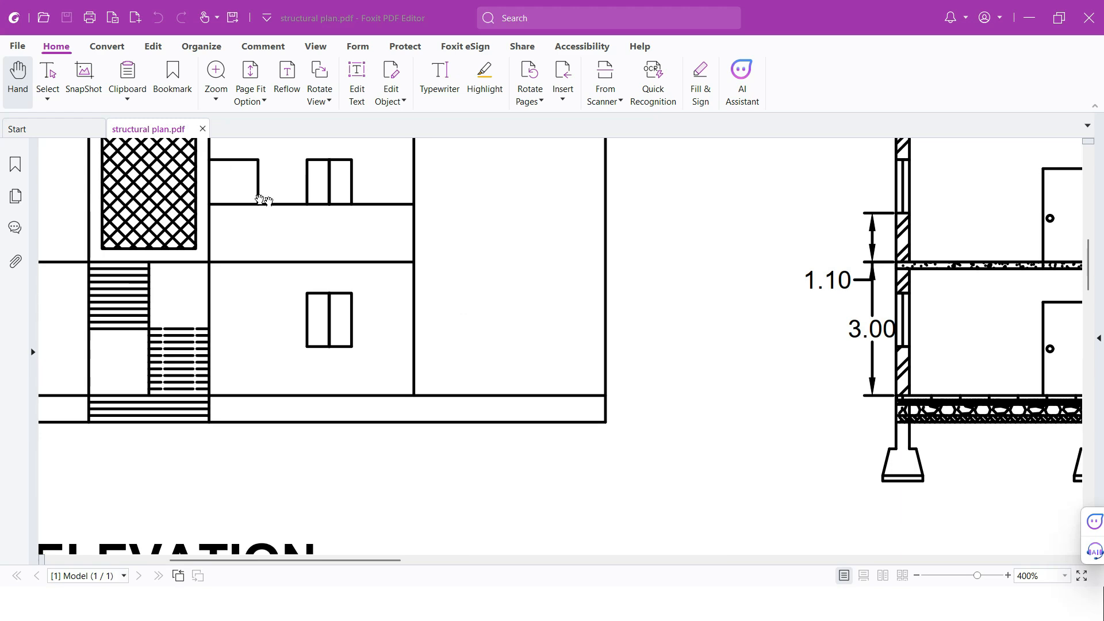
Step: Switch back to AutoCAD and insert a Door - Metric block inside the upper-floor plan's front balcony
key("alt+Tab")
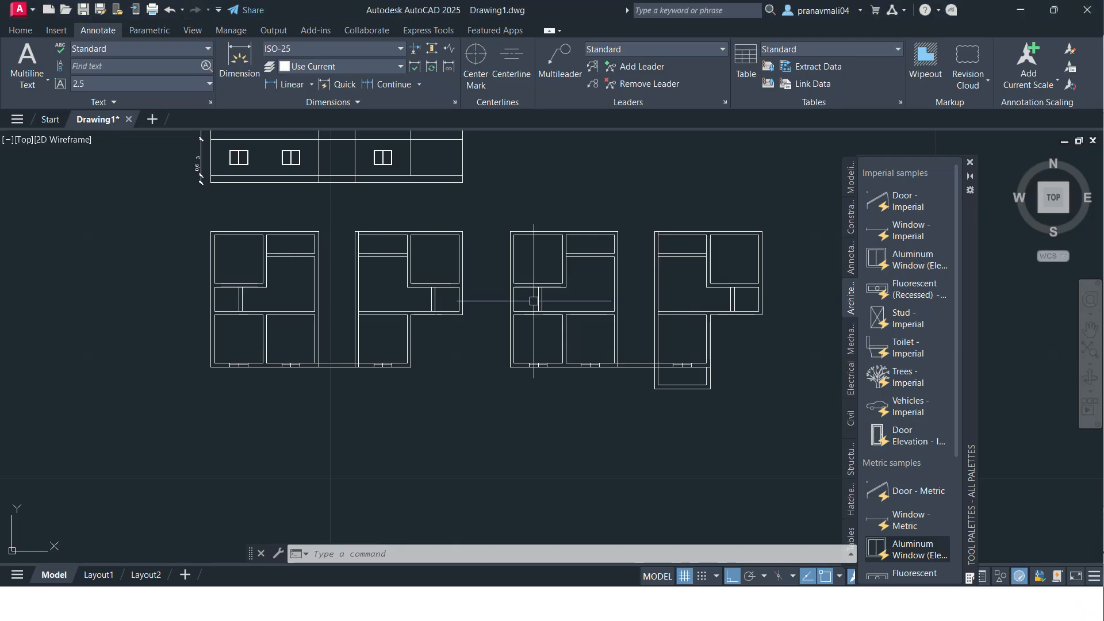
scroll(579, 326, "up", 5)
middle_click_drag(631, 345, 564, 347)
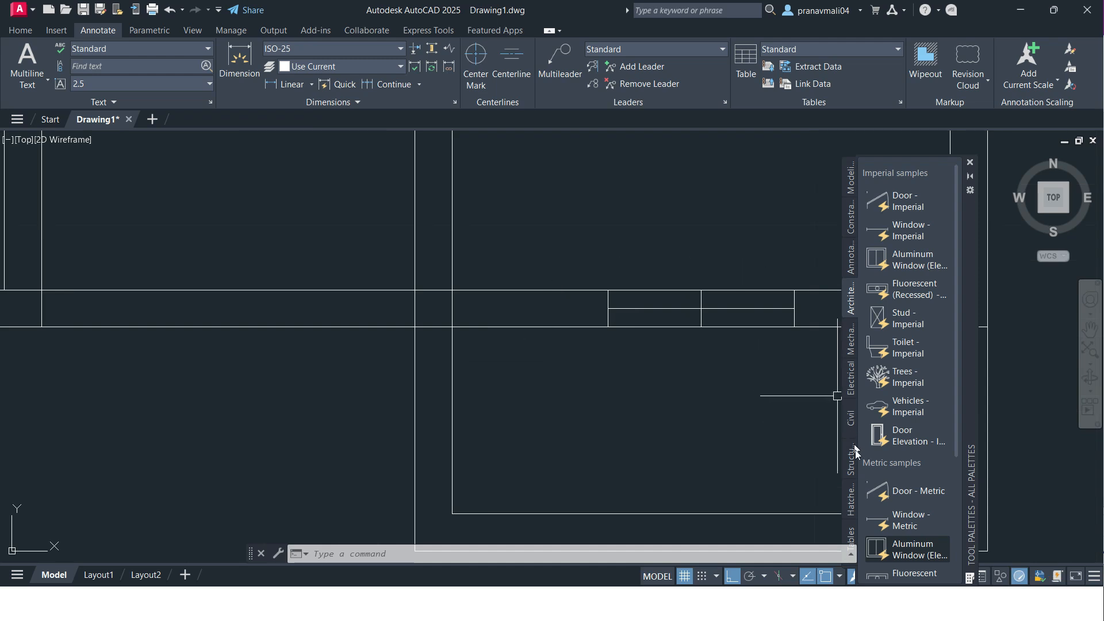
left_click(900, 493)
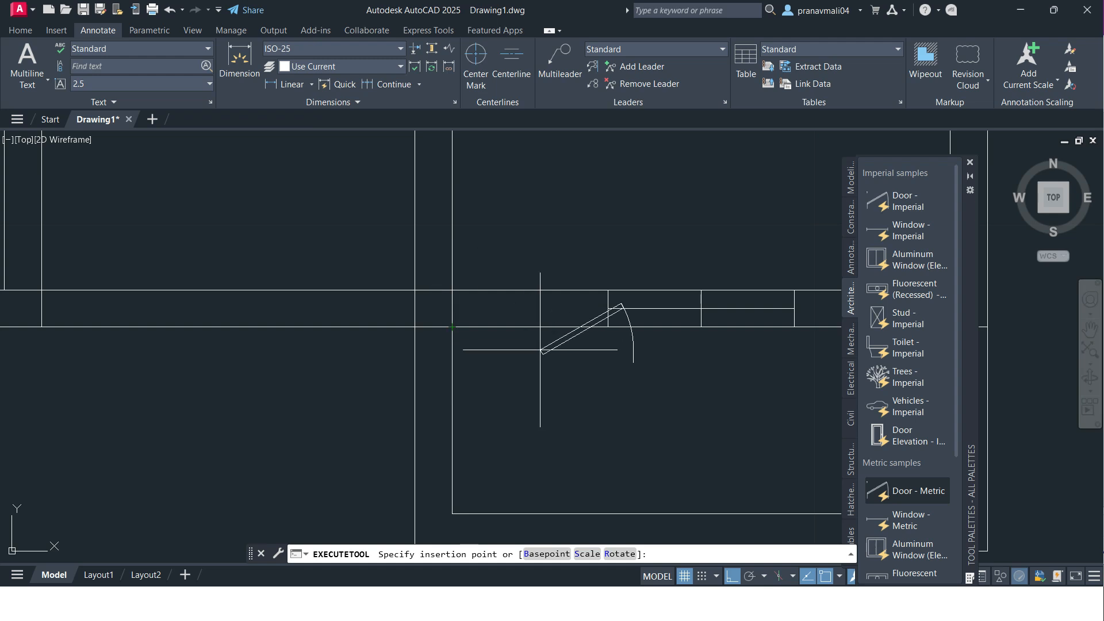
left_click(544, 384)
Step: Set the balcony door's leaf open perpendicular to the wall and flip it to swing down into the balcony
left_click(613, 396)
left_click(581, 359)
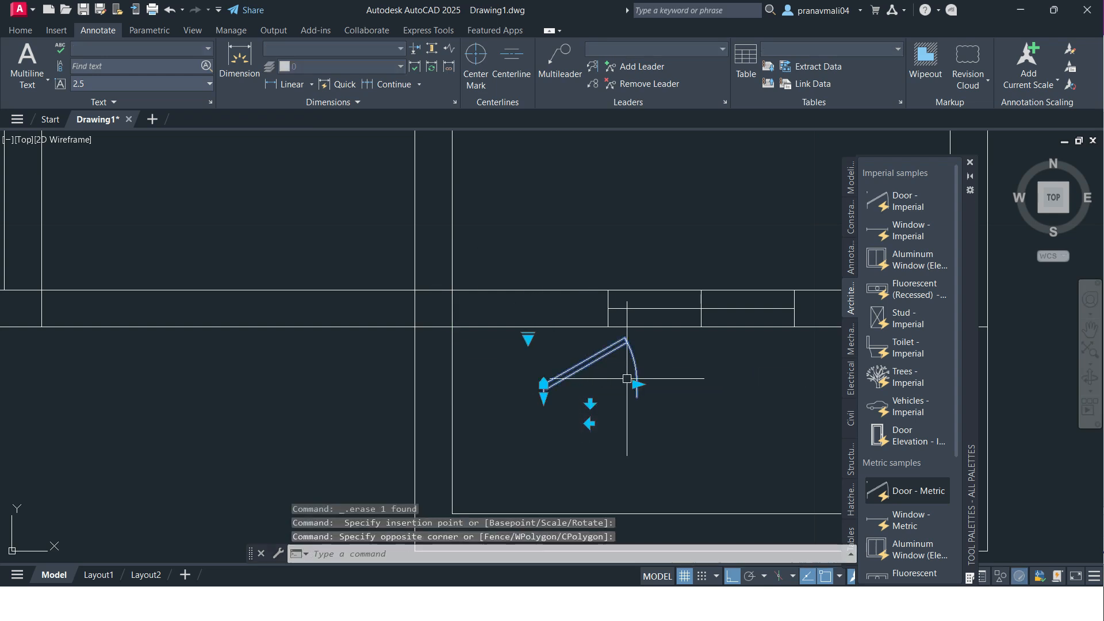
left_click(530, 339)
left_click(567, 402)
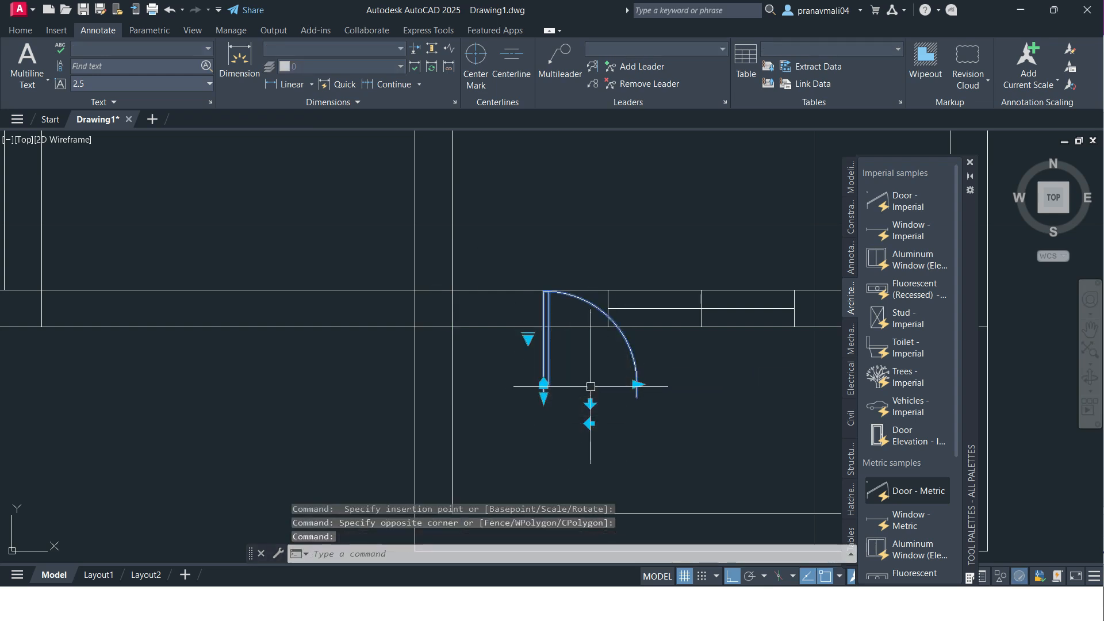
left_click(590, 403)
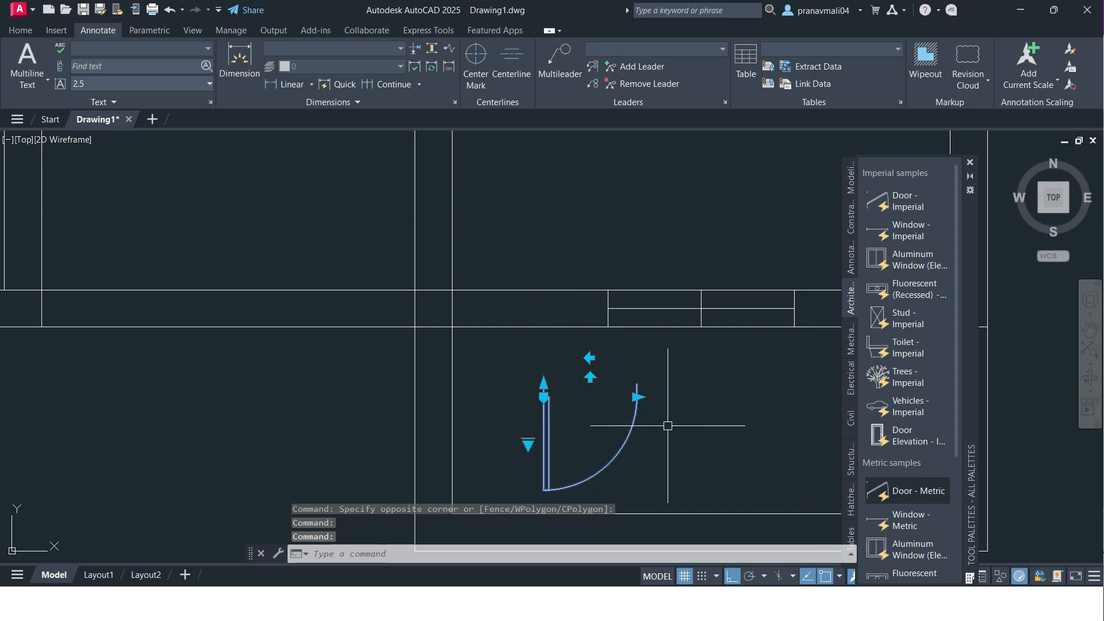
Step: Move the door by its hinge-side frame corner to the balcony's inner upper-left corner
type("m")
key("Return")
scroll(569, 384, "up", 4)
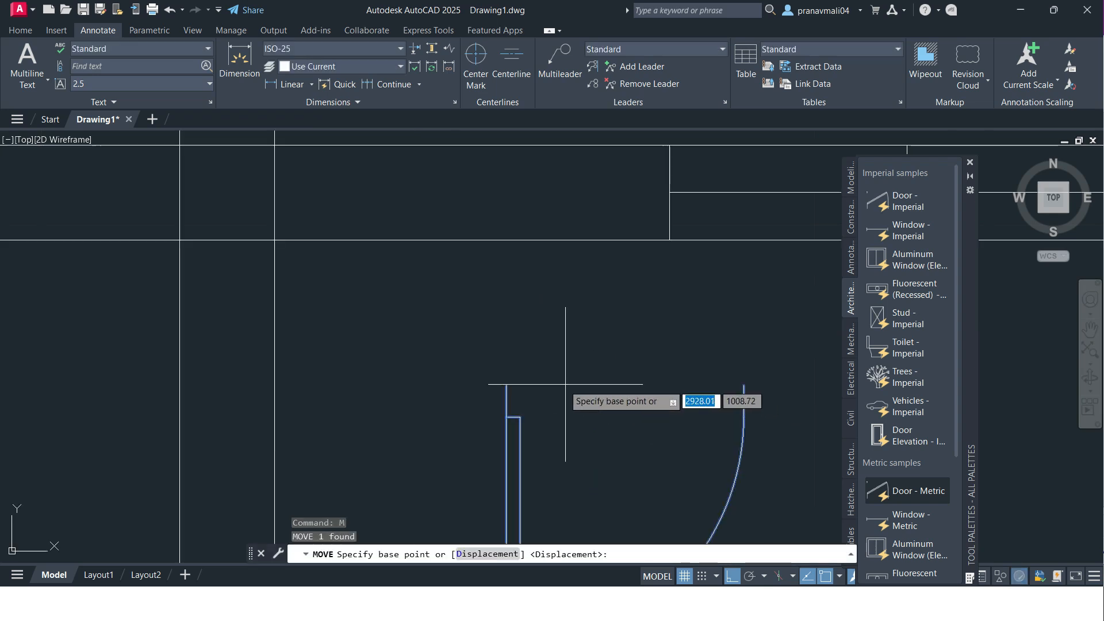
left_click(506, 385)
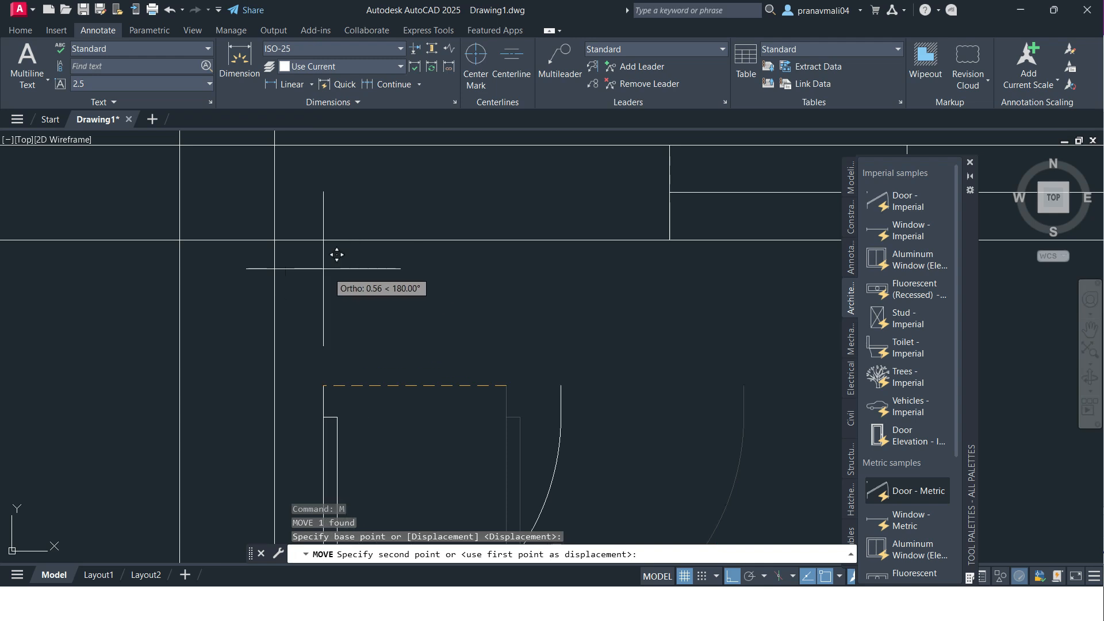
left_click(274, 239)
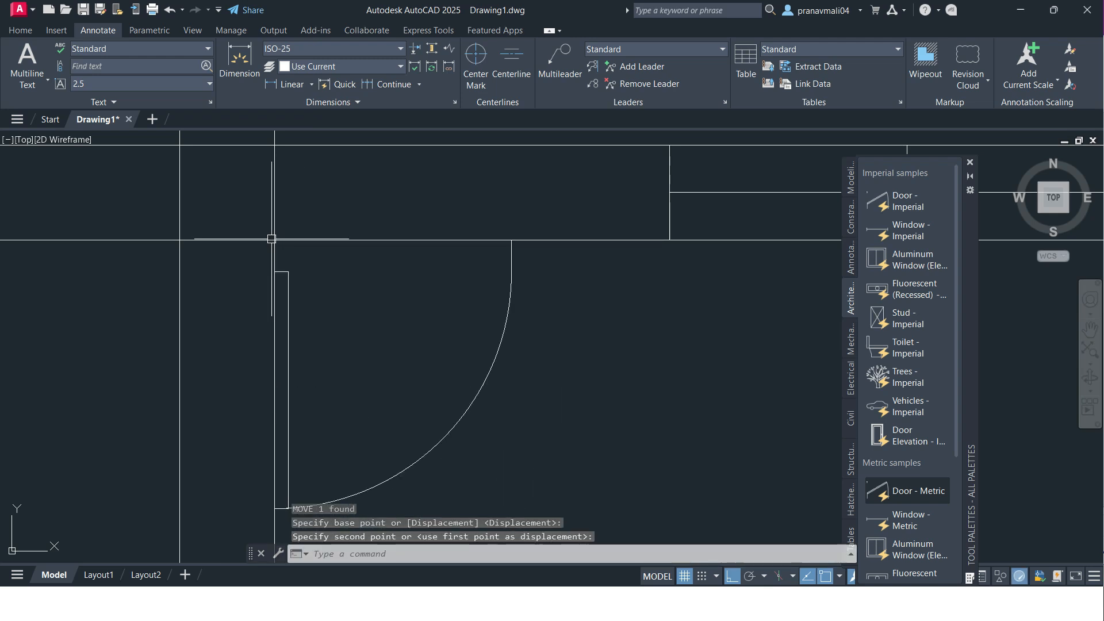
Step: Draw a vertical jamb line across the wall thickness at the free end of the balcony door
type("l")
key("Return")
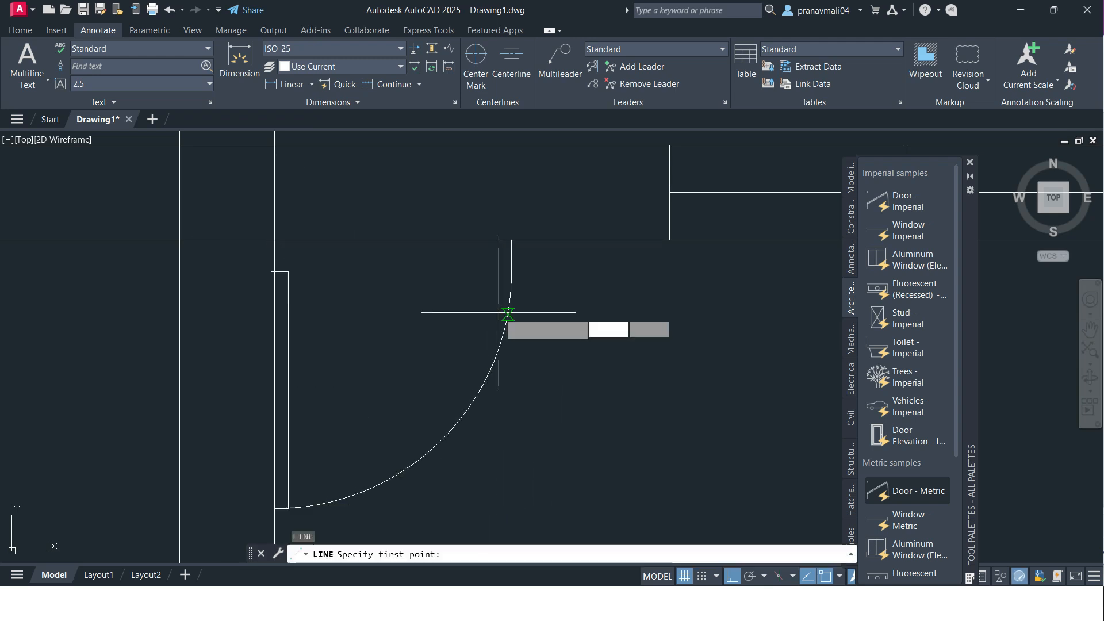
middle_click_drag(505, 313, 523, 355)
left_click(528, 282)
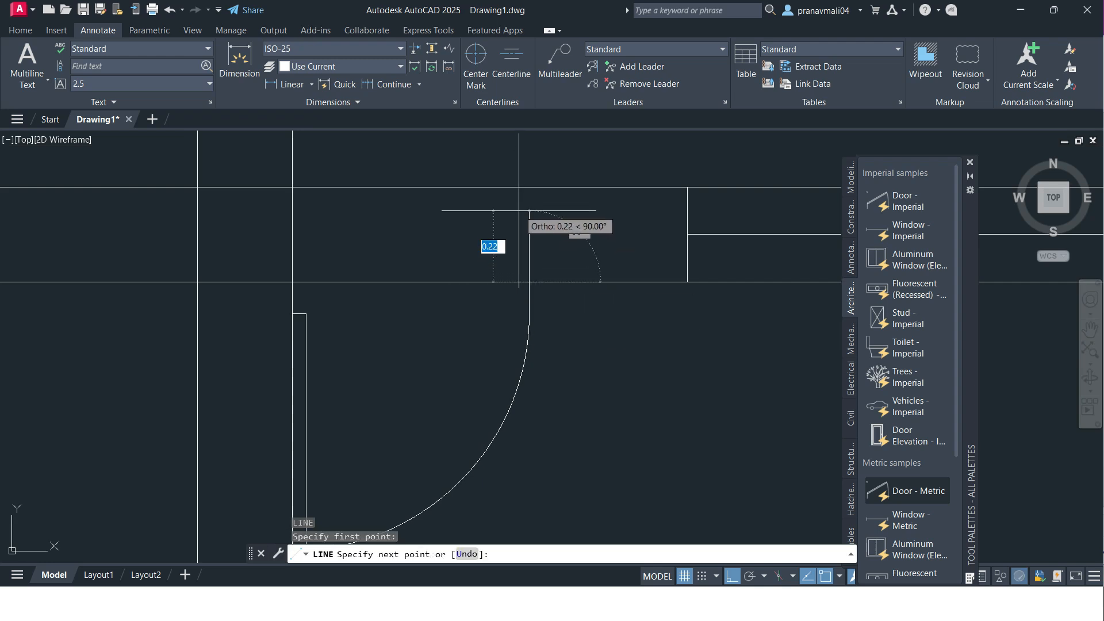
left_click(529, 187)
key("Return")
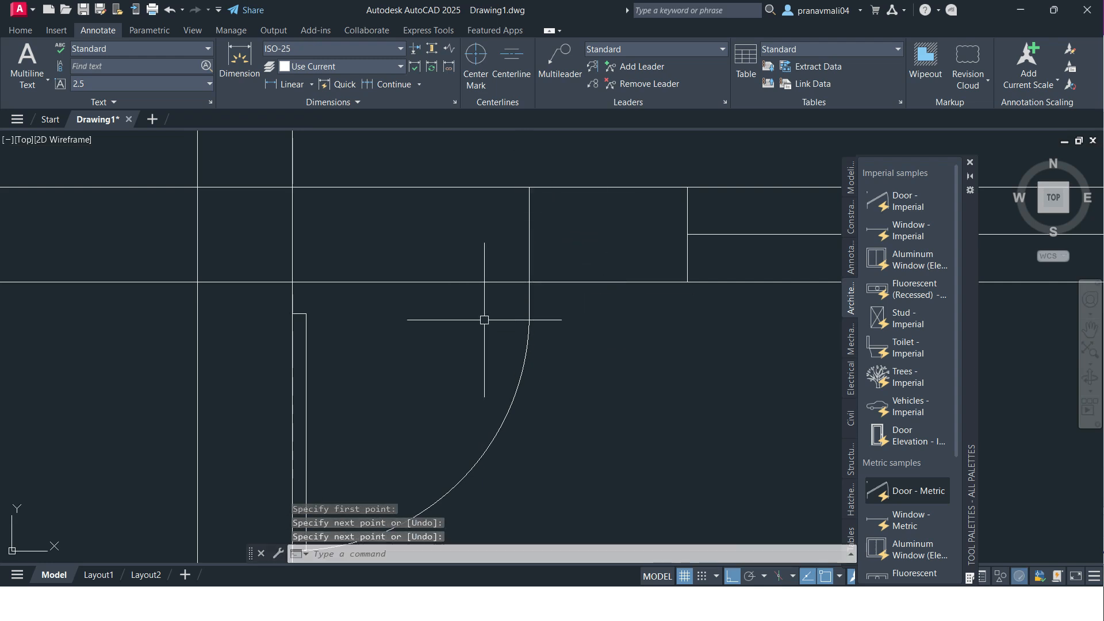
Step: Trim both wall lines between the balcony's left wall and the jamb line to open the doorway
type("tr")
key("Return")
left_click(447, 168)
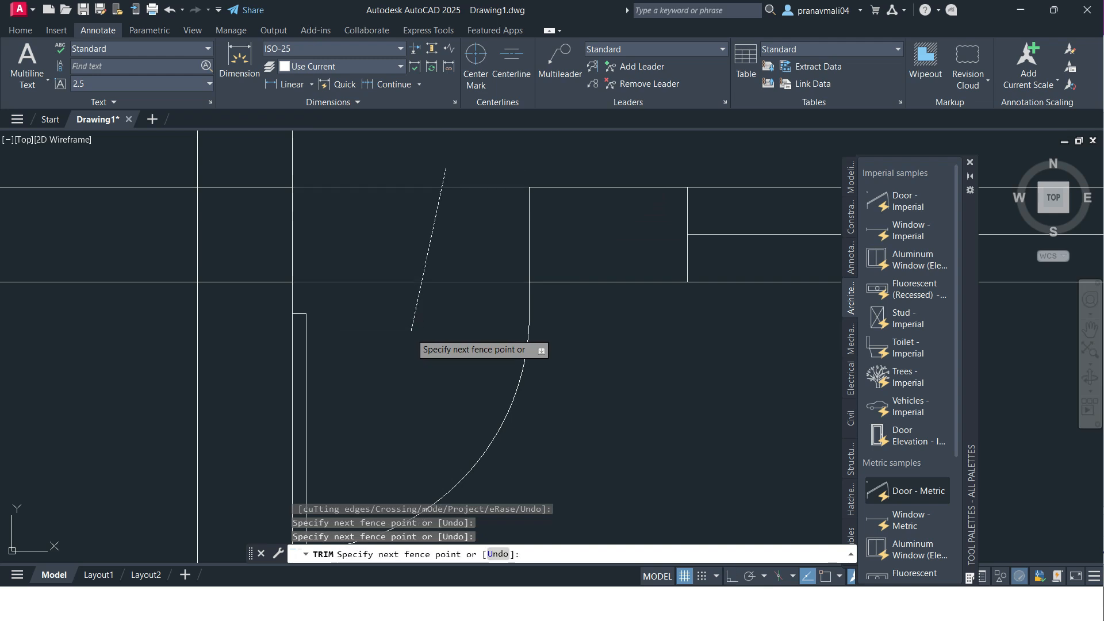
left_click(412, 332)
scroll(413, 335, "down", 3)
scroll(413, 337, "down", 5)
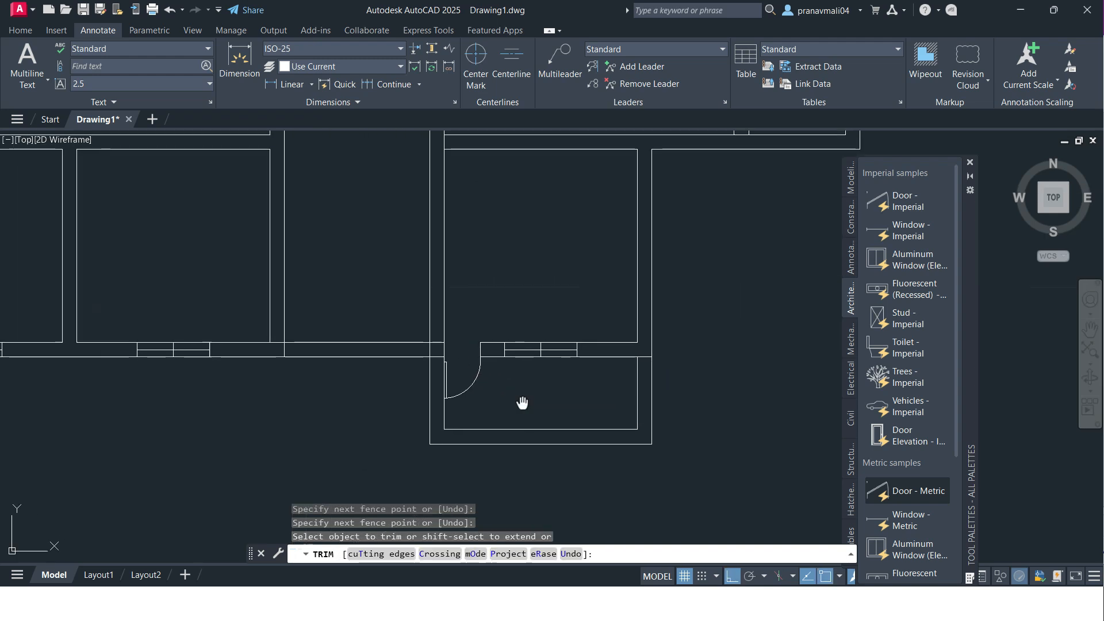
key("Escape")
Step: Widen the balcony door in the plan to the next preset size by stretching its free end away from the hinge
scroll(495, 384, "up", 3)
left_click(495, 382)
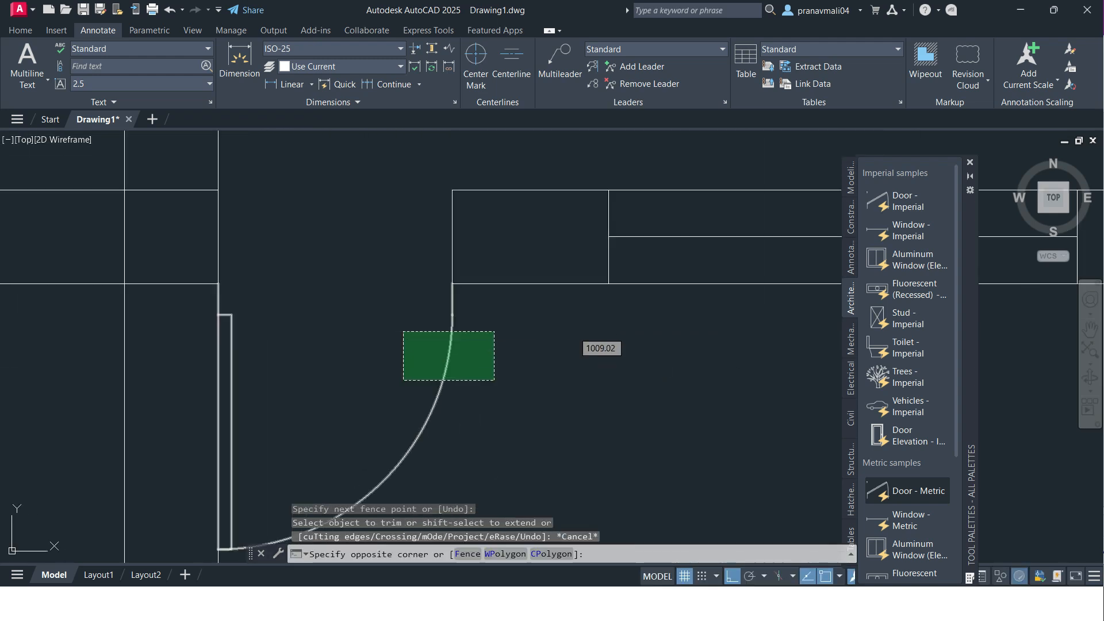
left_click(402, 327)
left_click(452, 314)
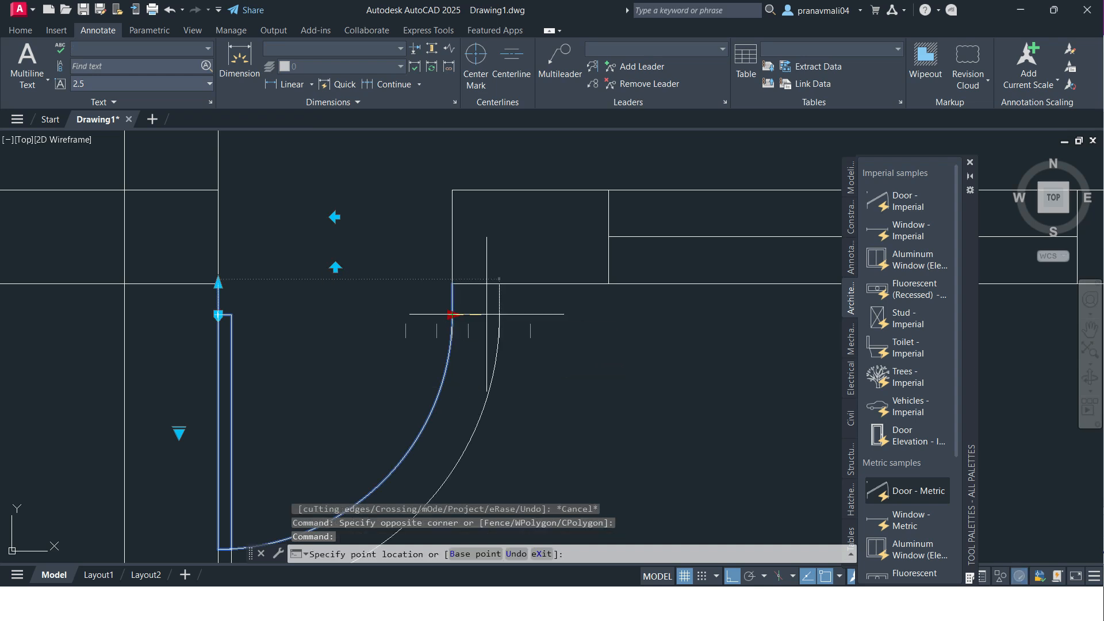
key("Escape")
left_click(452, 311)
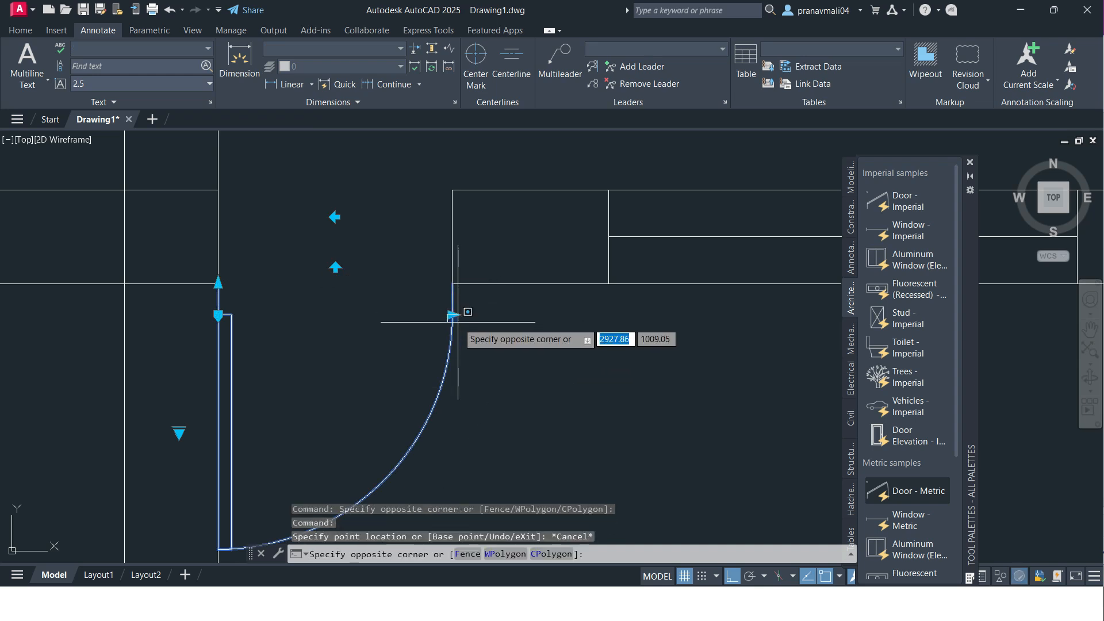
left_click(451, 312)
left_click(452, 314)
left_click(495, 315)
middle_click_drag(560, 366, 564, 402)
key("Escape")
Step: Draw a vertical jamb line across the wall thickness at the free end of the widened balcony door
type("l")
key("Return")
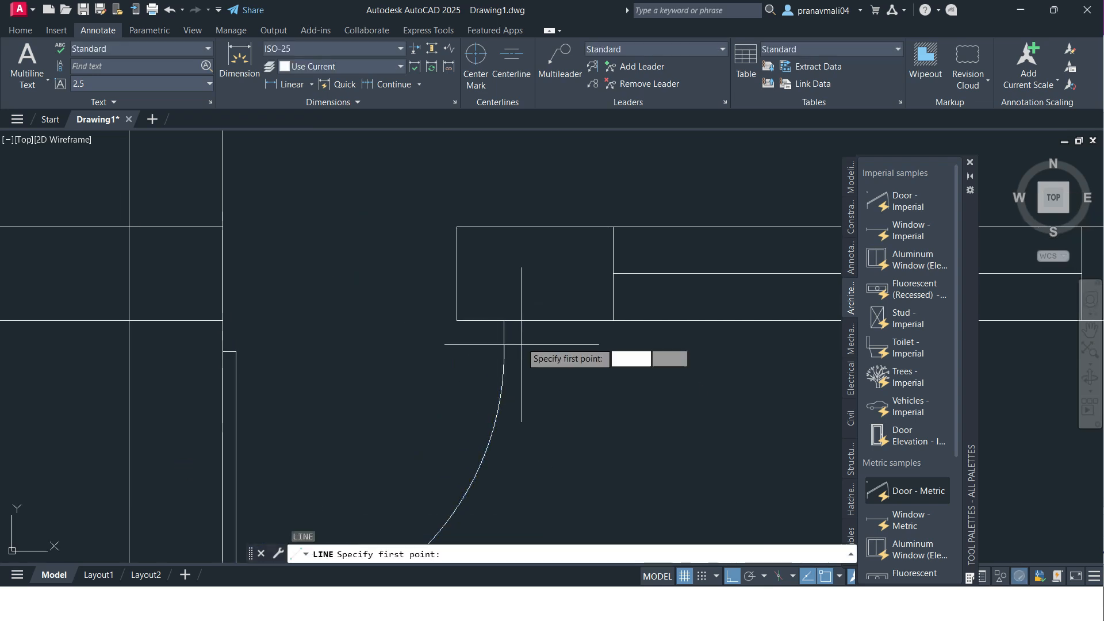
left_click(504, 320)
left_click(505, 227)
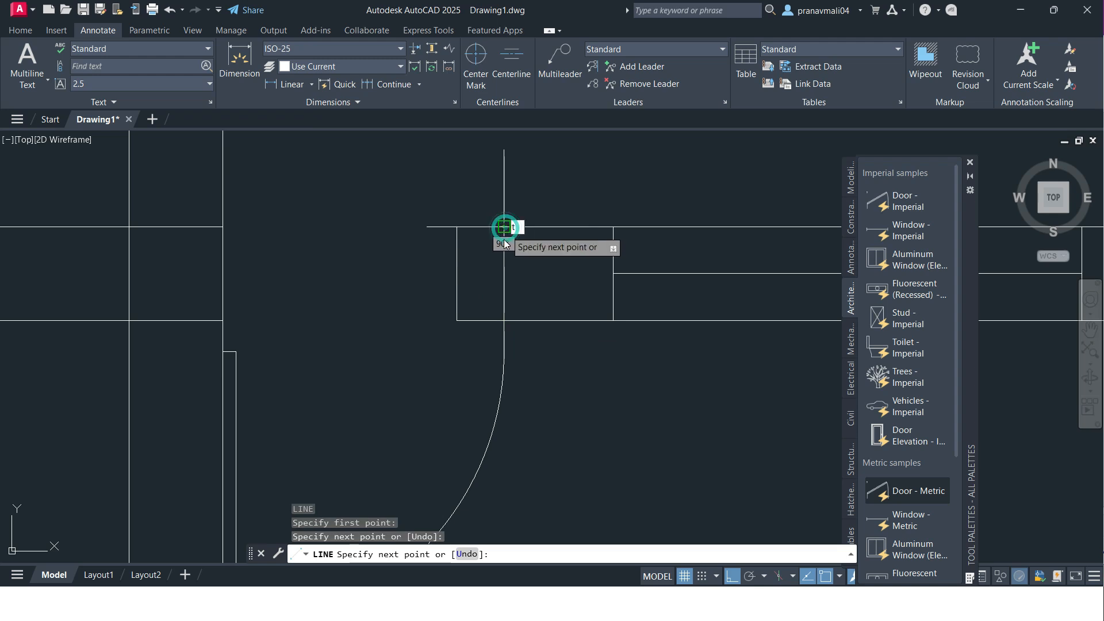
key("Escape")
Step: Trim both wall lines between the old and new jamb lines and remove the old jamb to widen the doorway
type("t or")
key("Return")
left_click_drag(481, 207, 466, 337)
left_click_drag(468, 292, 419, 293)
scroll(418, 293, "down", 4)
mouse_move(417, 294)
middle_mouse_down()
mouse_move(431, 336)
mouse_move(539, 372)
middle_mouse_up()
key("Escape")
key("Escape")
type("l")
key("Return")
scroll(540, 374, "down", 5)
scroll(608, 410, "up", 3)
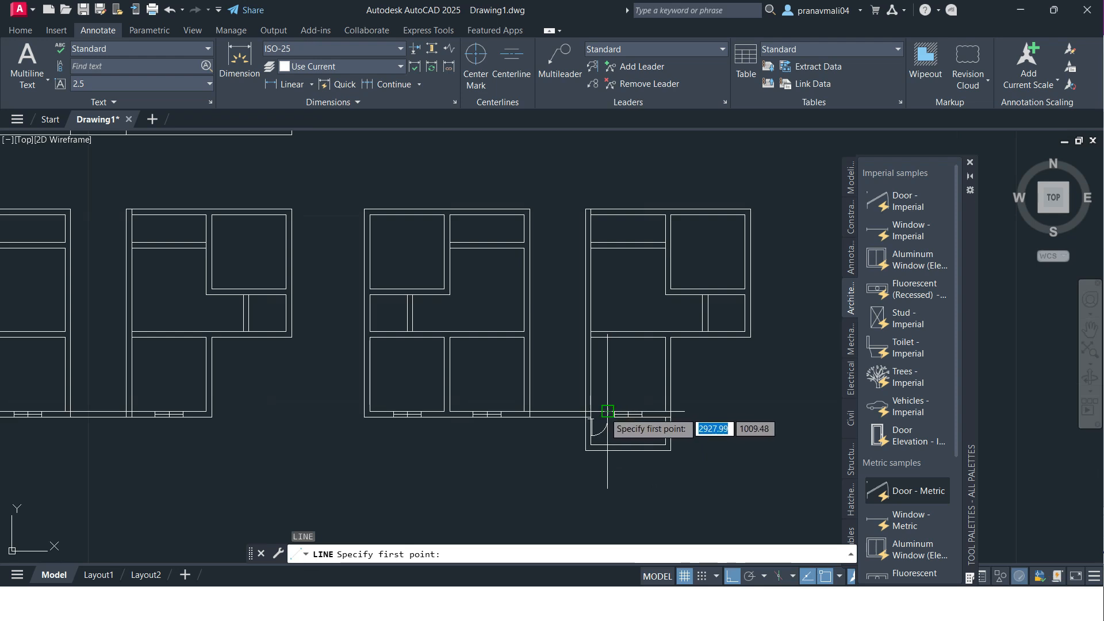
key("Escape")
key("Escape")
Step: Insert the metric door elevation block on the first-floor line of the front elevation, against the right wing's inner wall edge
middle_click_drag(526, 410, 764, 562)
middle_click_drag(411, 357, 433, 409)
scroll(391, 275, "up", 5)
middle_click_drag(390, 268, 402, 305)
scroll(390, 273, "down", 5)
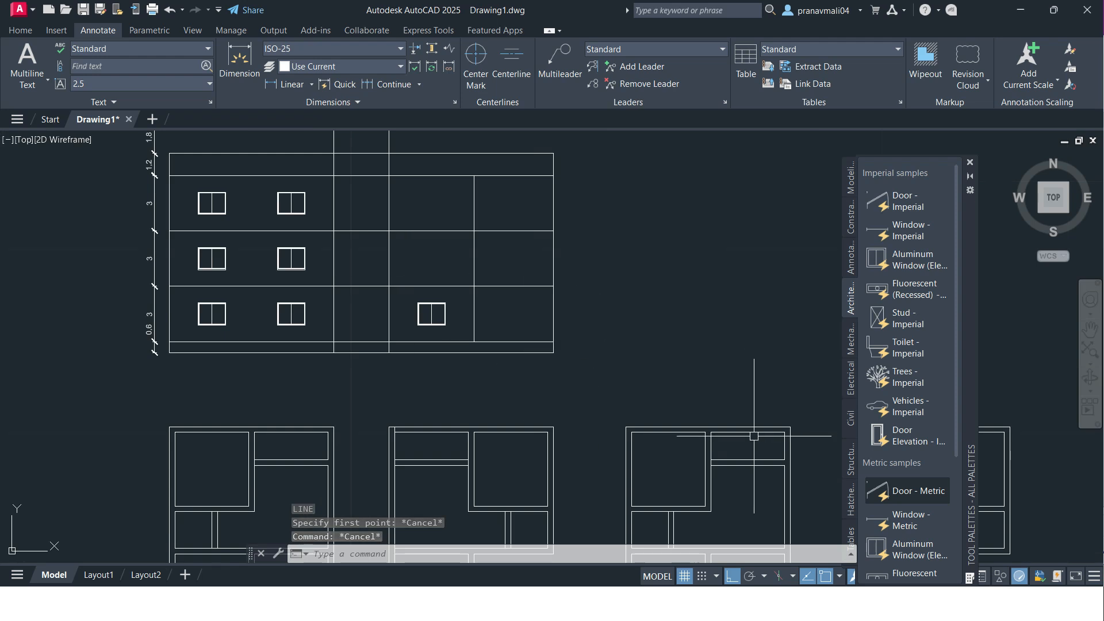
scroll(916, 538, "down", 3)
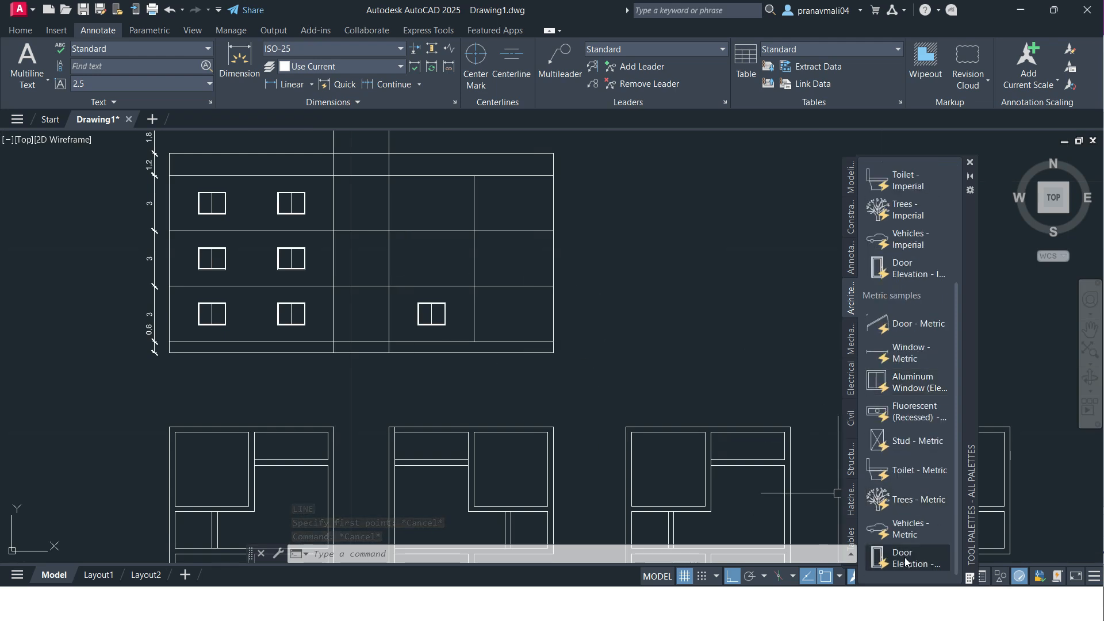
scroll(432, 285, "up", 6)
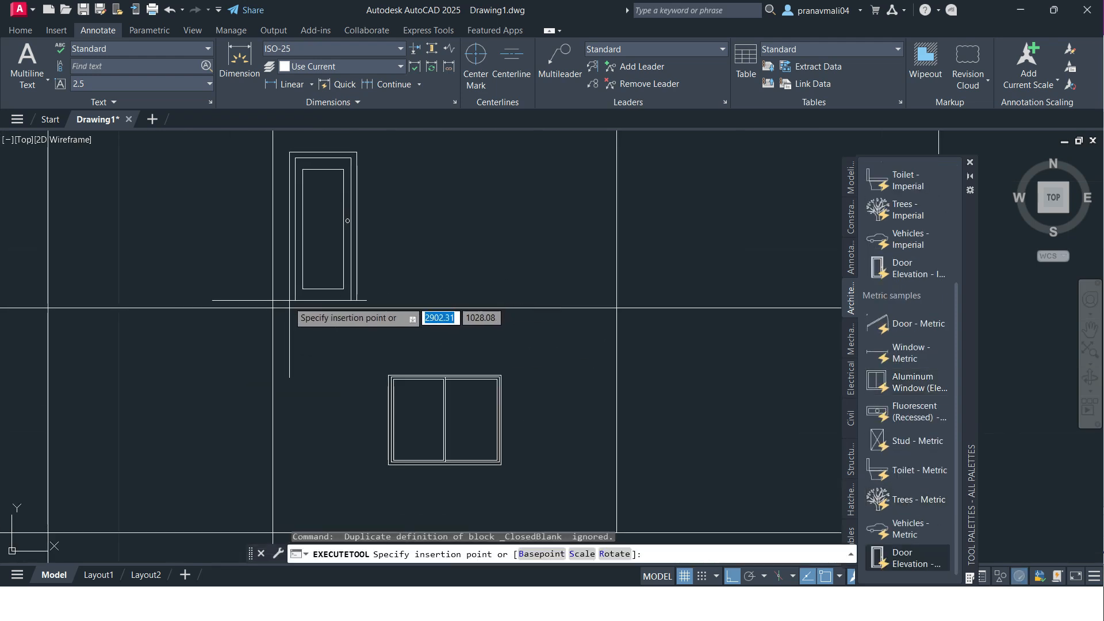
key("Escape")
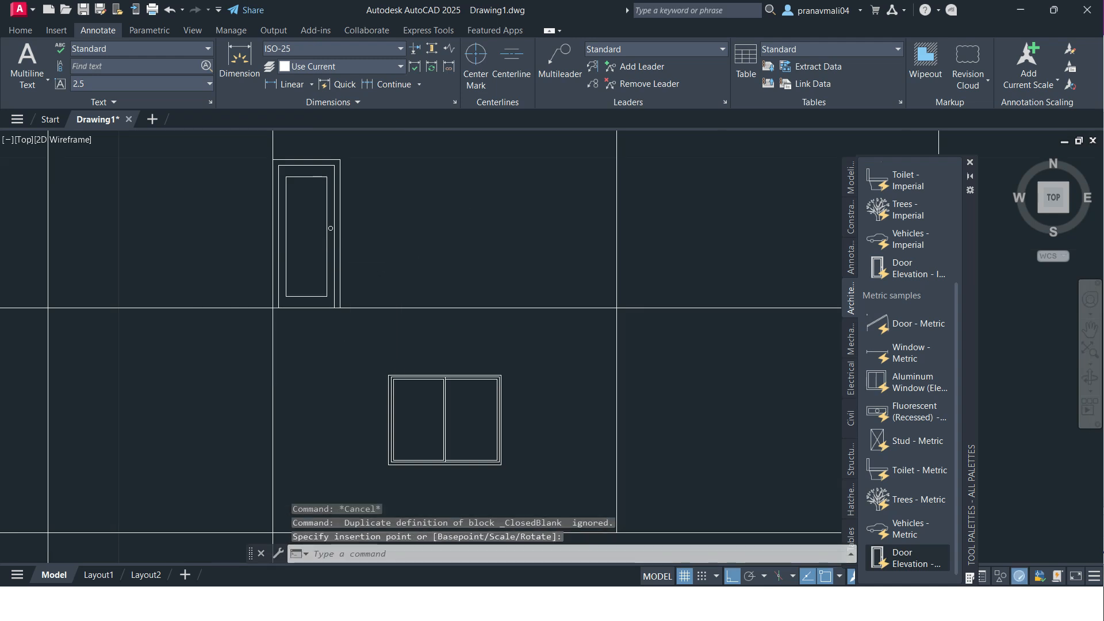
left_click(273, 308)
scroll(351, 293, "up", 2)
scroll(349, 337, "up", 4)
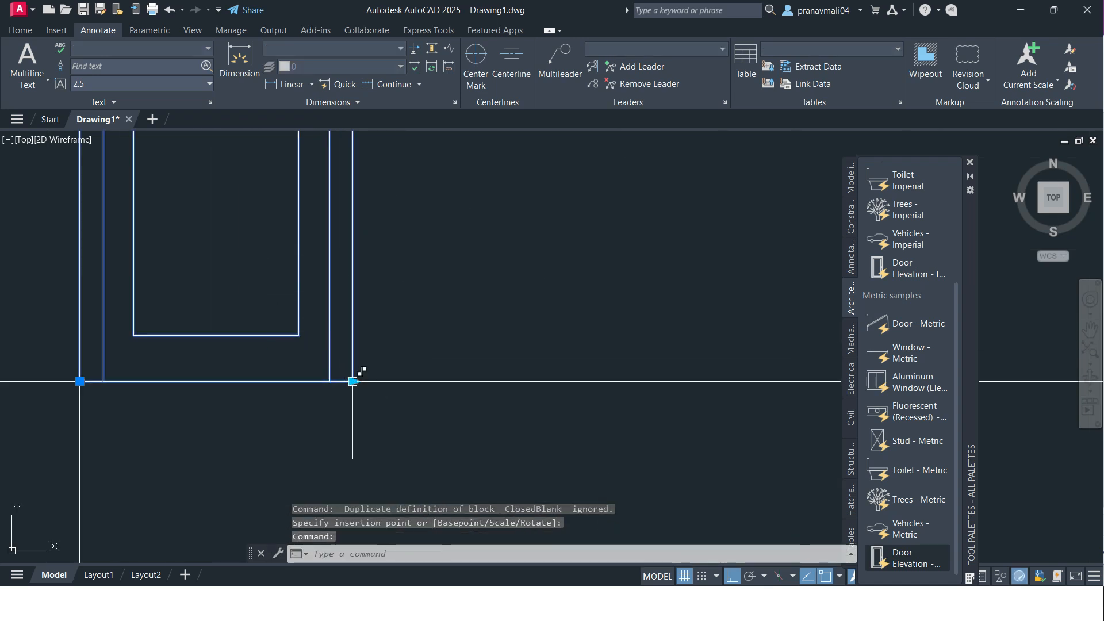
left_click(355, 381)
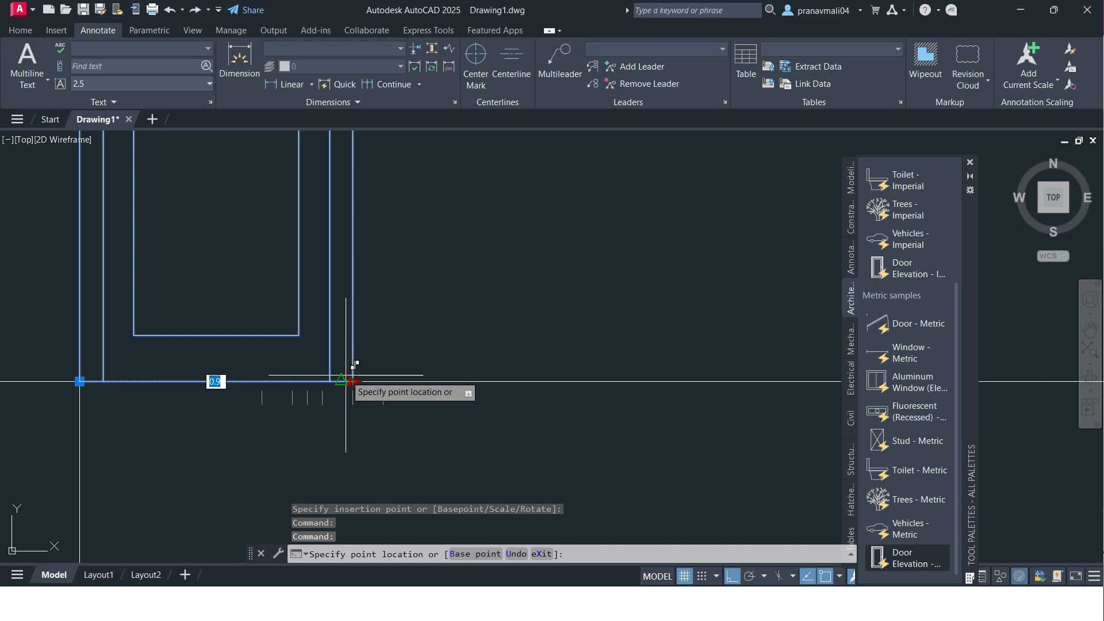
key("Escape")
key("Escape")
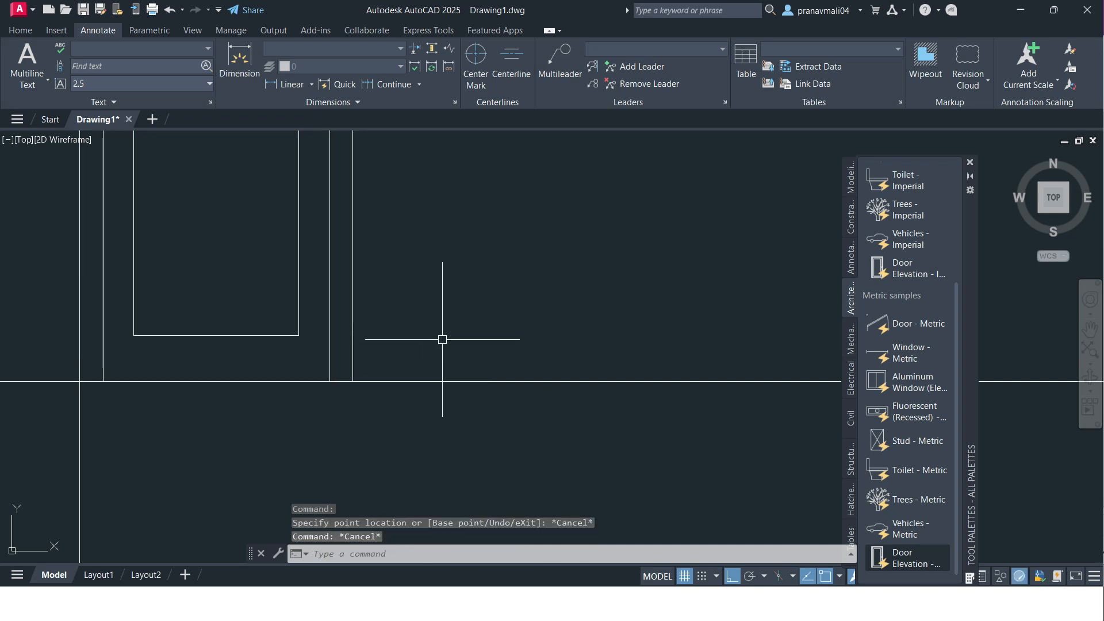
Step: Stretch the elevation door upward to its next preset height, keeping its base on the first-floor line
scroll(453, 336, "down", 6)
scroll(438, 322, "up", 7)
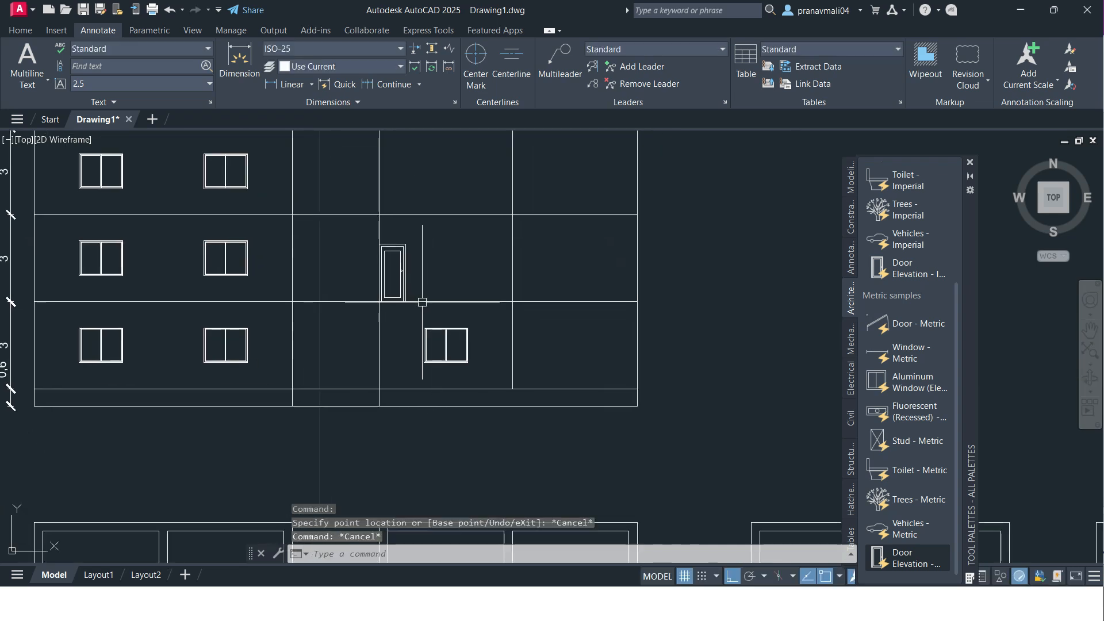
left_click(387, 241)
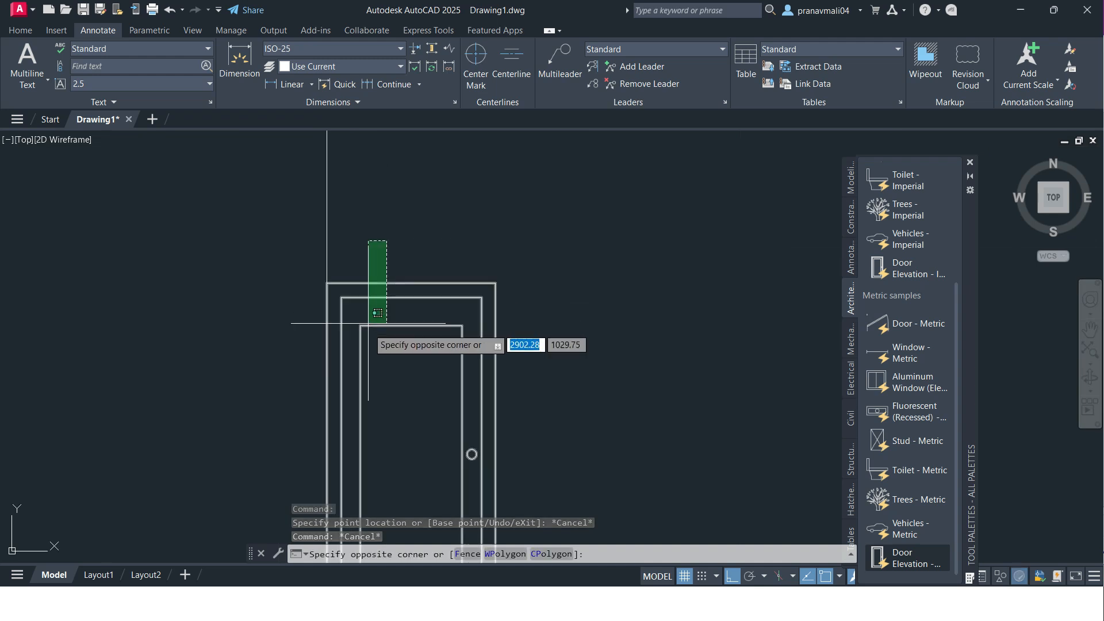
left_click(327, 281)
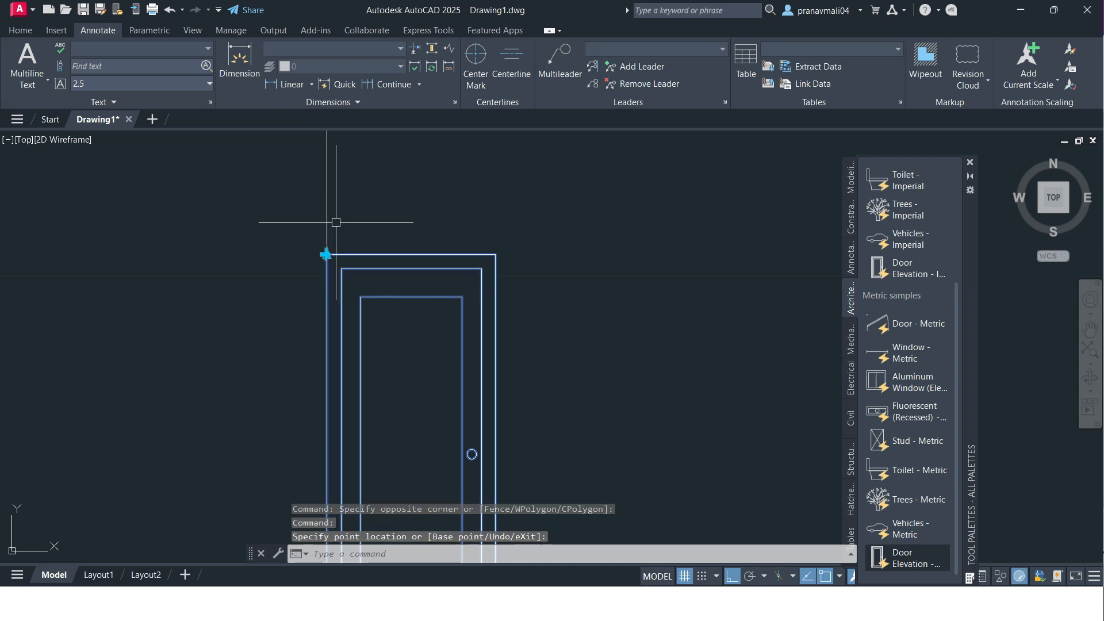
key("Escape")
key("Escape")
scroll(530, 291, "down", 2)
middle_click_drag(499, 269, 480, 247)
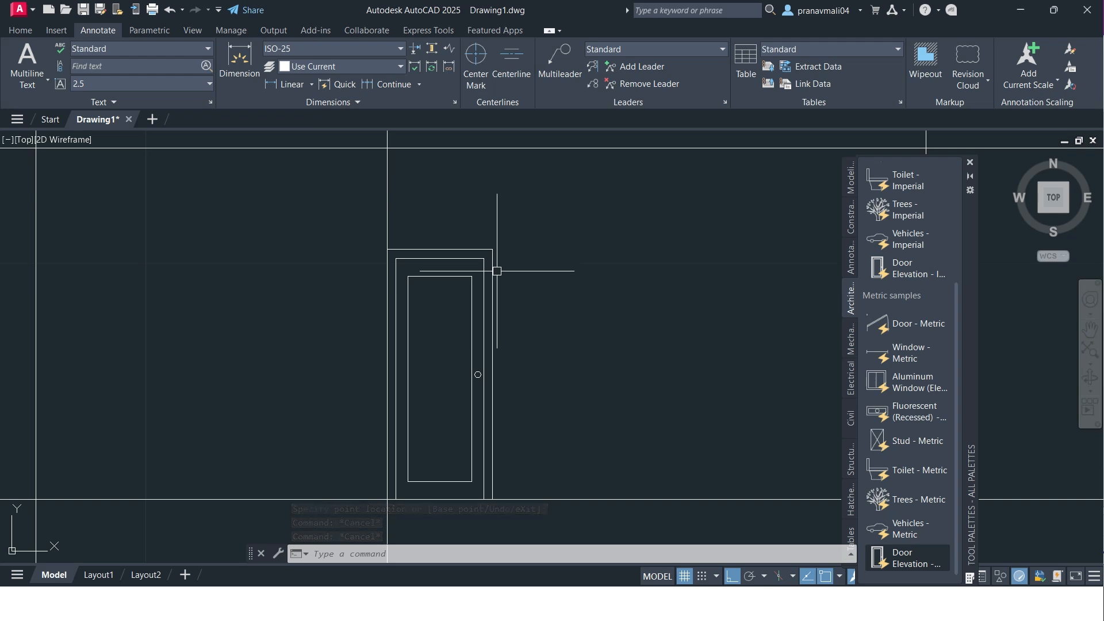
Step: Draw the balcony parapet on the first floor: 1.2 up along the projecting wall edge, then across to the wall edge behind the door
scroll(493, 281, "down", 5)
mouse_move(533, 348)
middle_mouse_down()
mouse_move(536, 249)
mouse_move(486, 289)
middle_mouse_up()
scroll(510, 330, "down", 4)
middle_click_drag(510, 330, 465, 296)
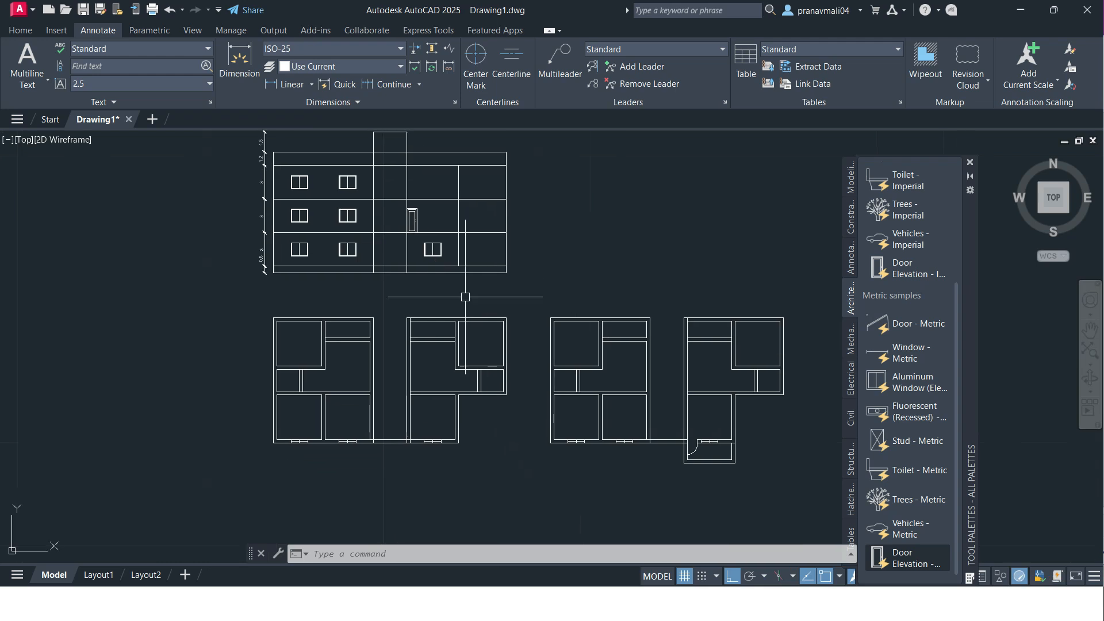
scroll(412, 220, "up", 3)
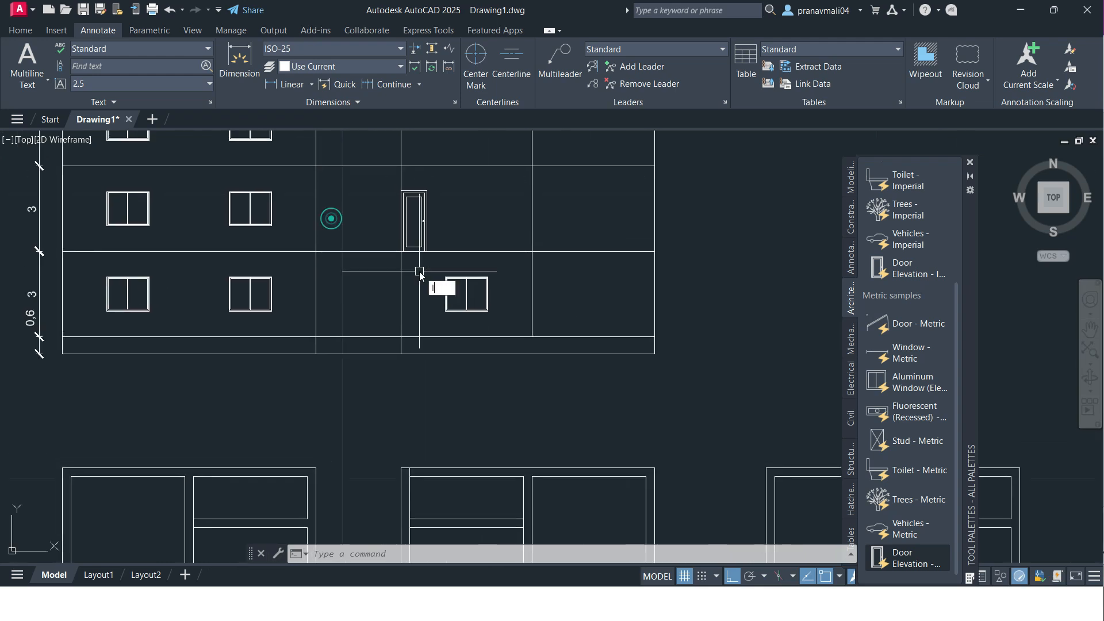
key("Return")
scroll(467, 230, "up", 3)
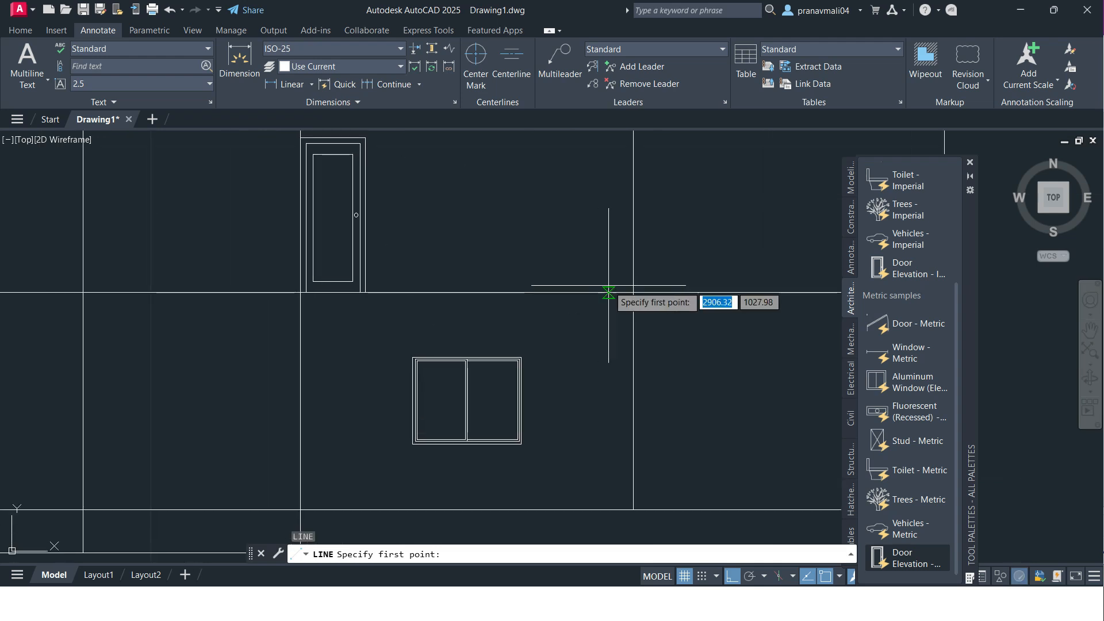
left_click(633, 292)
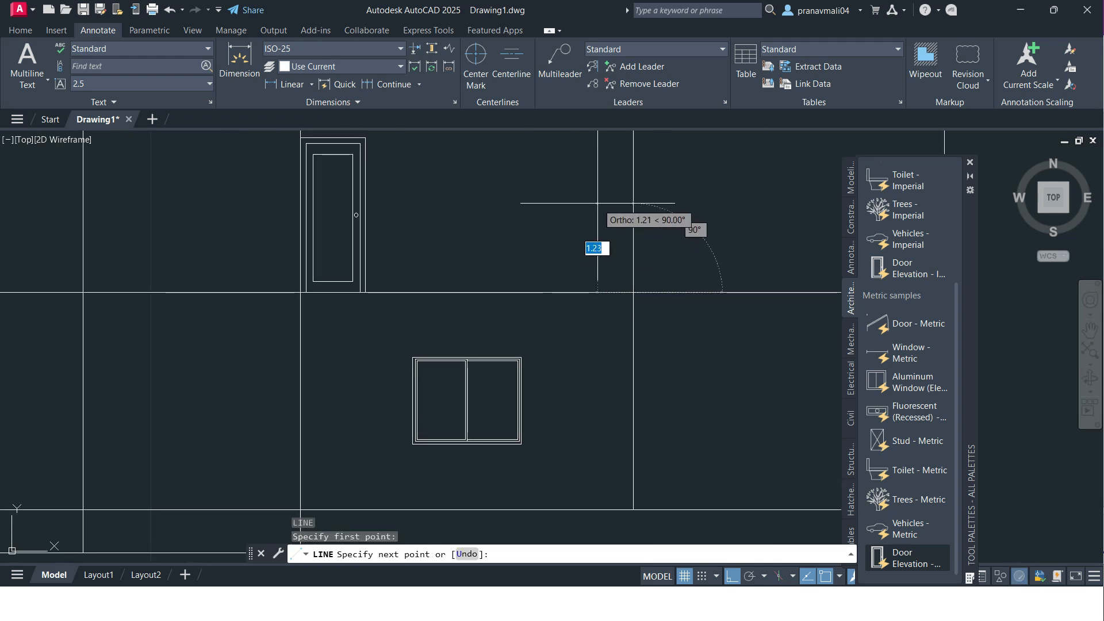
type("1.2")
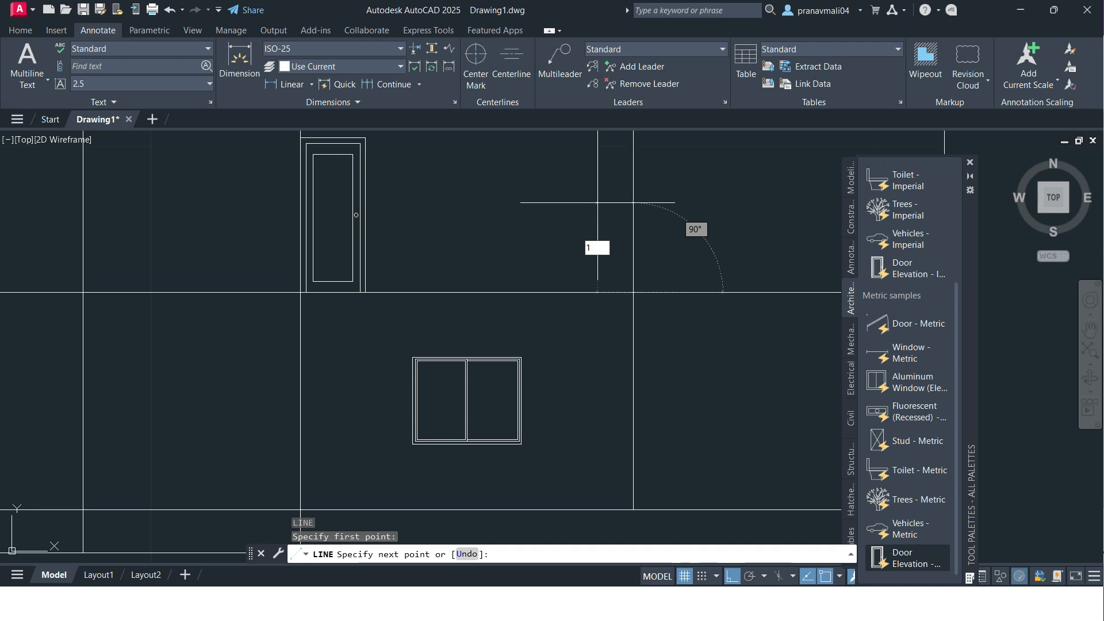
key("Return")
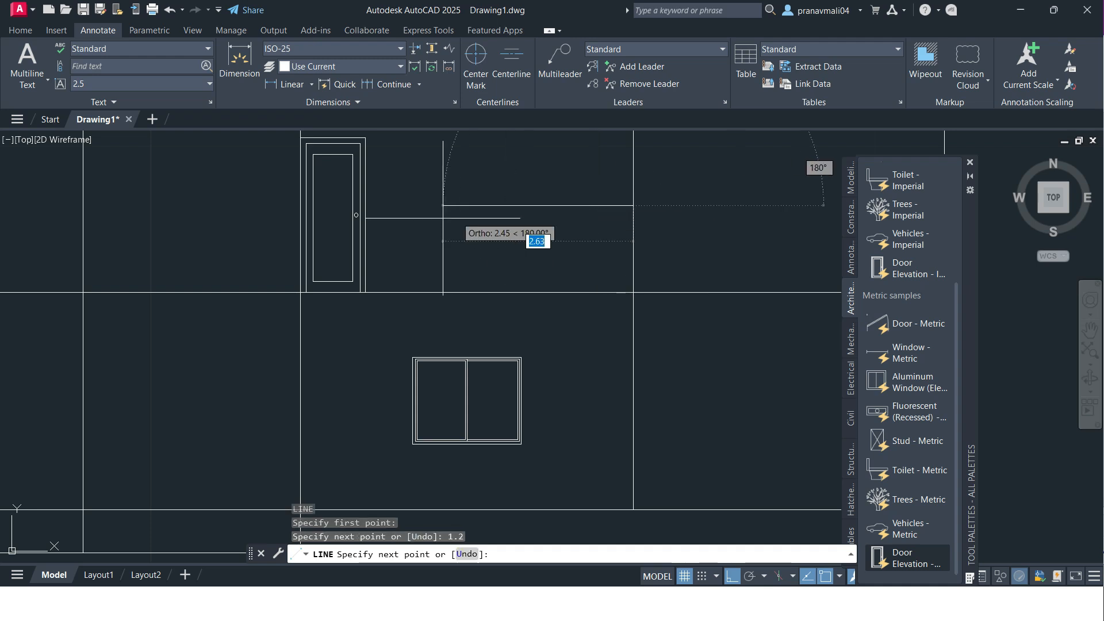
scroll(292, 203, "up", 4)
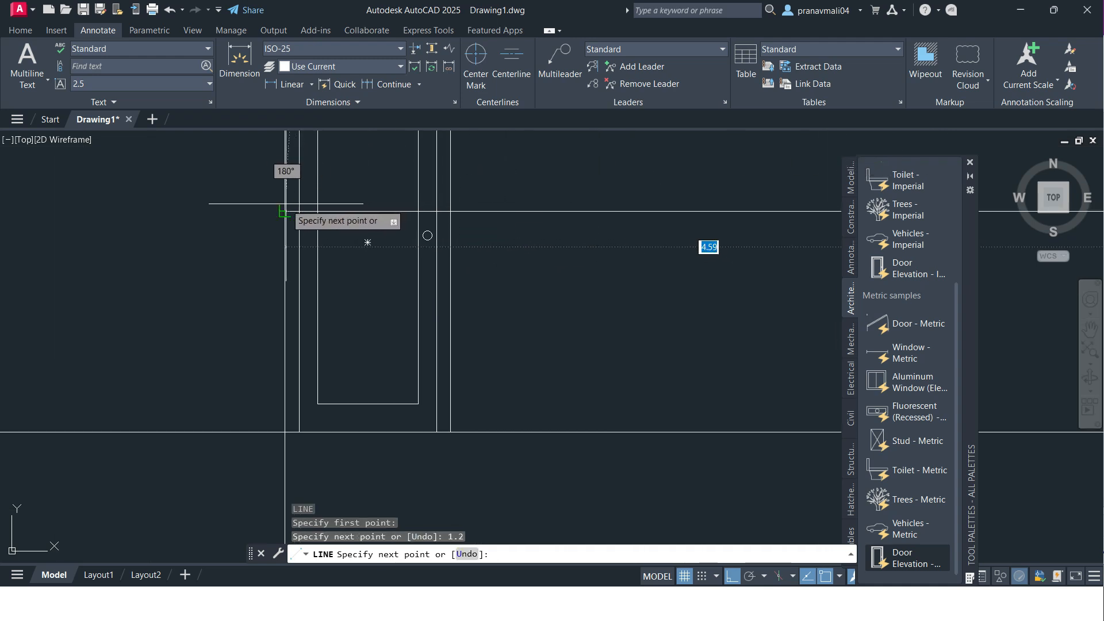
scroll(284, 211, "down", 2)
left_click(285, 210)
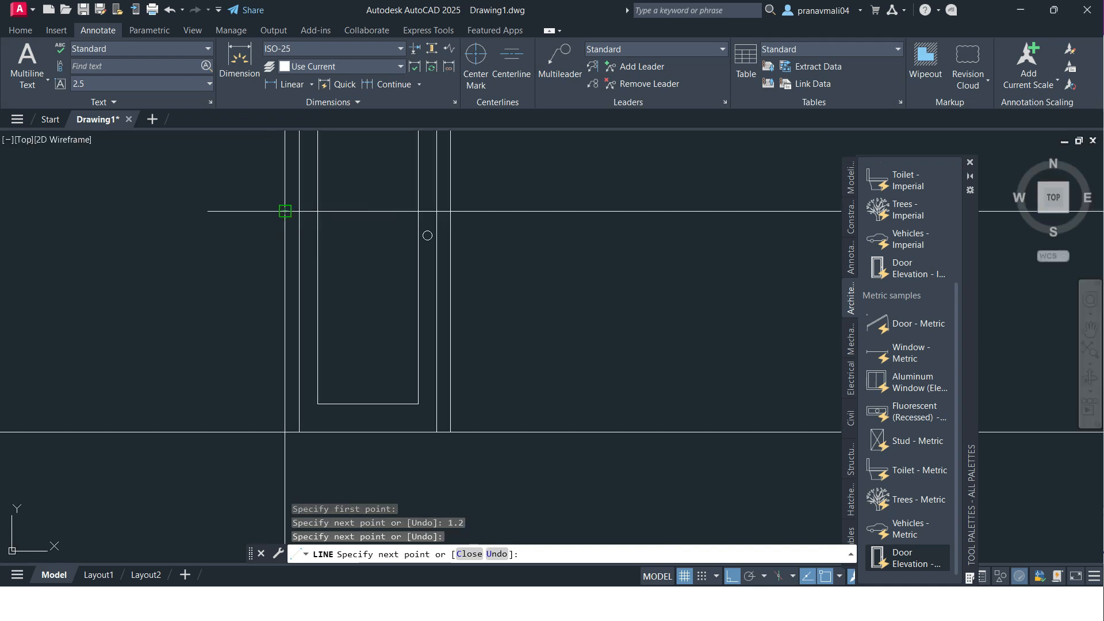
key("Escape")
key("Escape")
Step: Copy the right wing's ground-floor window 3 units straight up to the first floor
scroll(396, 259, "down", 6)
middle_click_drag(409, 262, 415, 264)
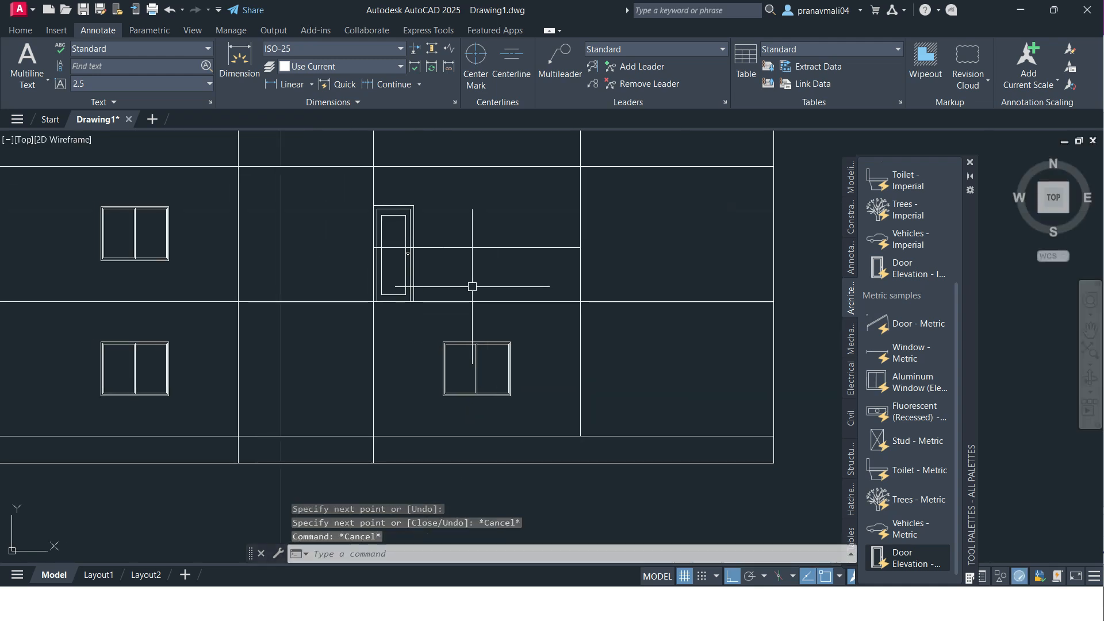
middle_click_drag(465, 301, 493, 303)
left_click(495, 343)
type("co")
key("Return")
scroll(468, 399, "up", 6)
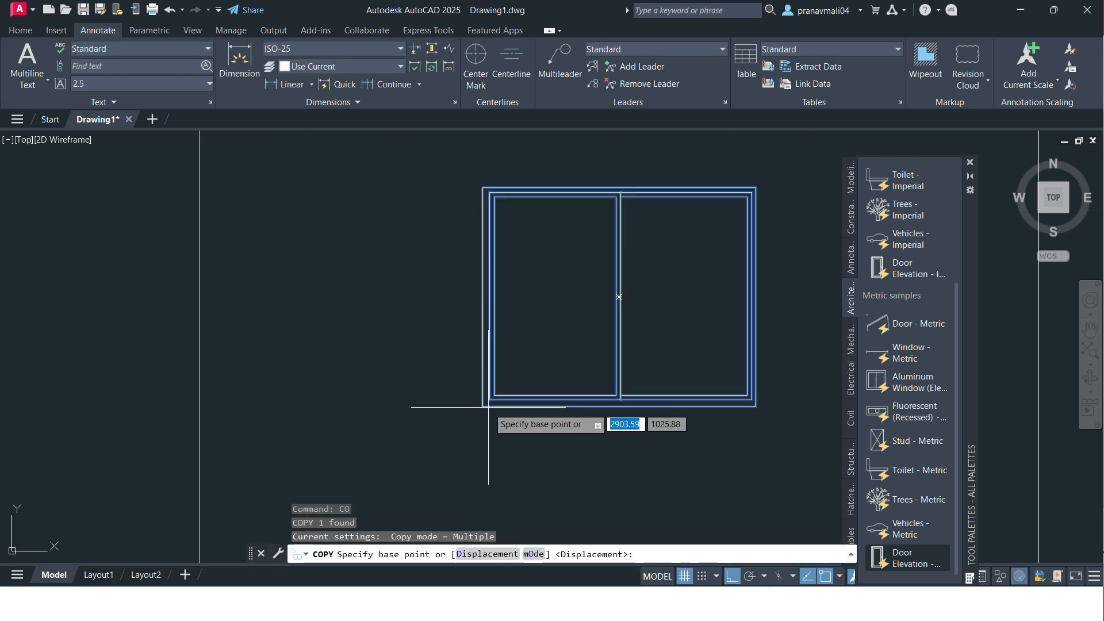
left_click(483, 406)
scroll(485, 269, "down", 6)
middle_click_drag(487, 256, 475, 373)
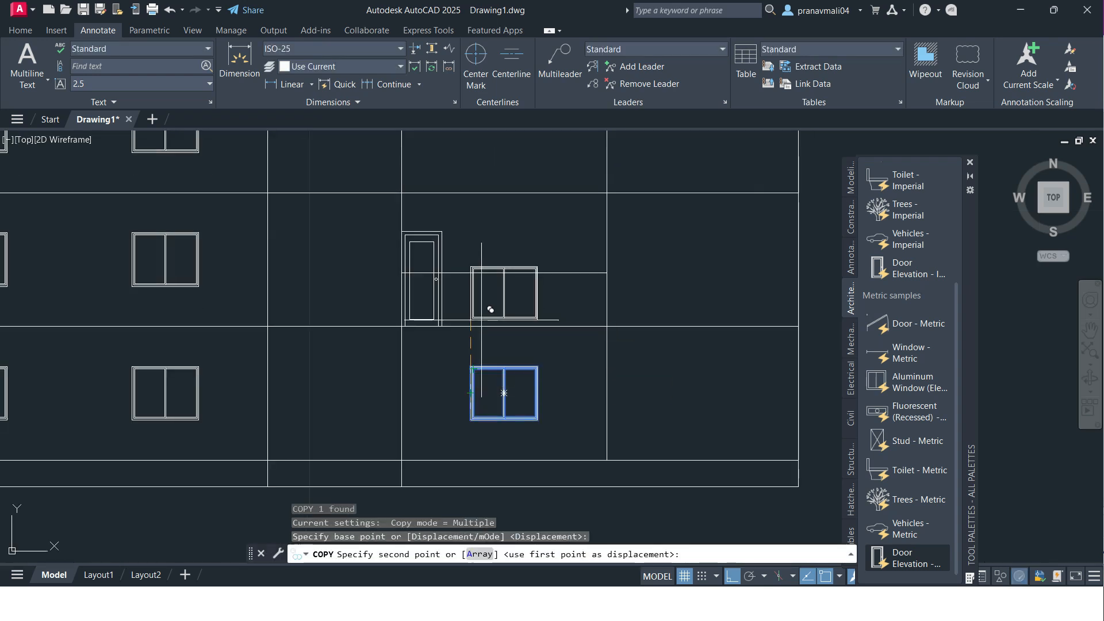
type("3")
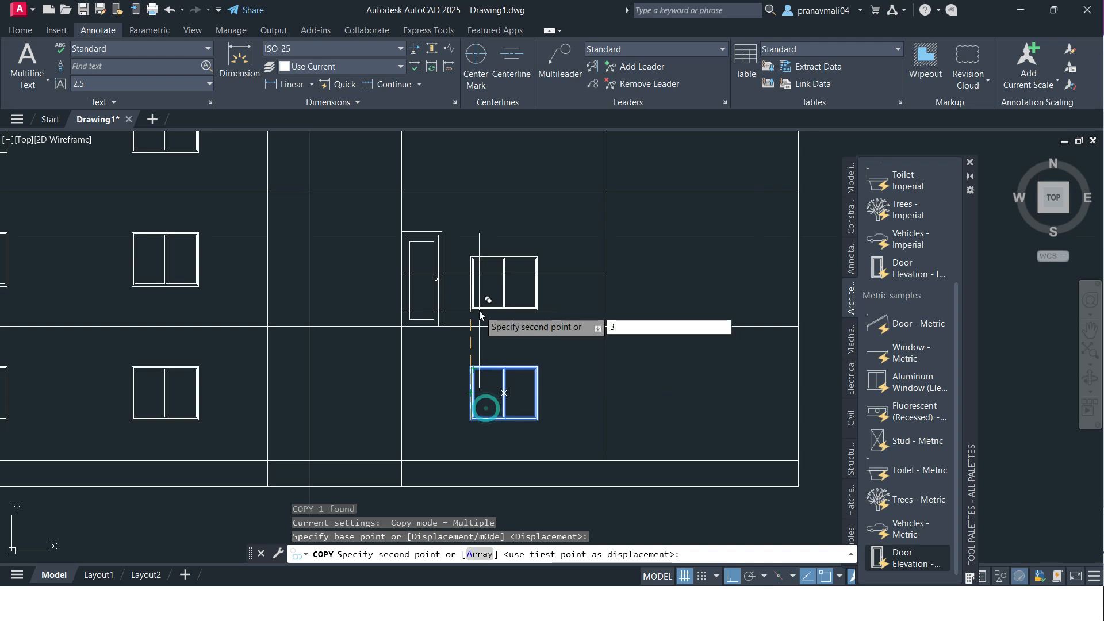
key("Return")
key("Escape")
Step: Check the first-floor door, window and parapet in the elevation and compare them with the floor plans below
scroll(439, 283, "up", 4)
mouse_move(439, 283)
middle_mouse_down()
mouse_move(470, 277)
mouse_move(481, 288)
middle_mouse_up()
scroll(690, 320, "down", 6)
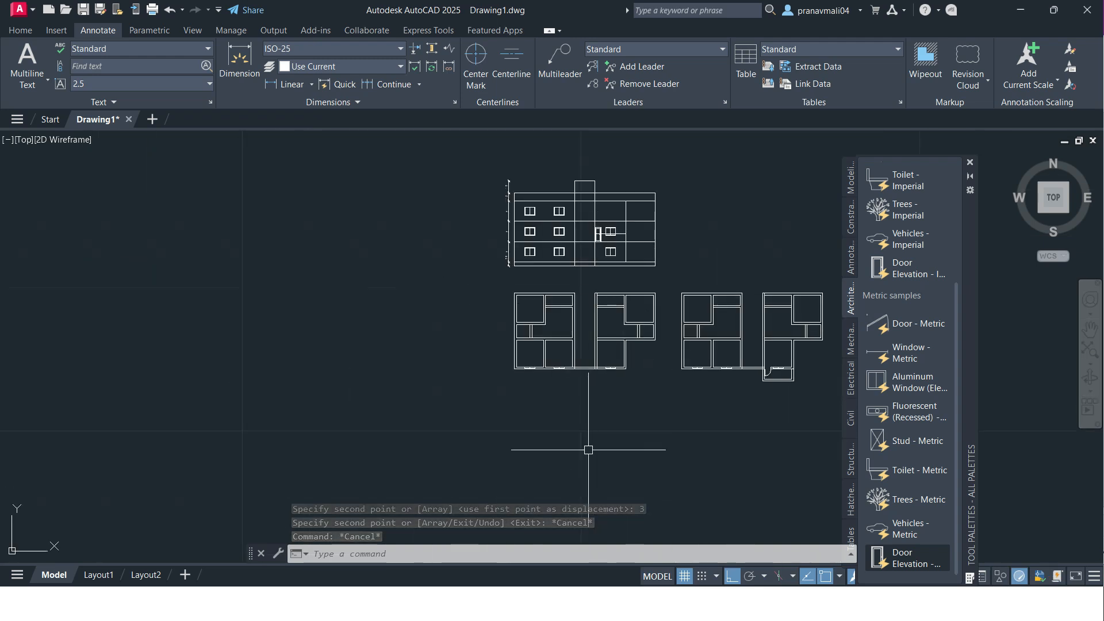
scroll(589, 450, "up", 4)
middle_click_drag(351, 340, 178, 335)
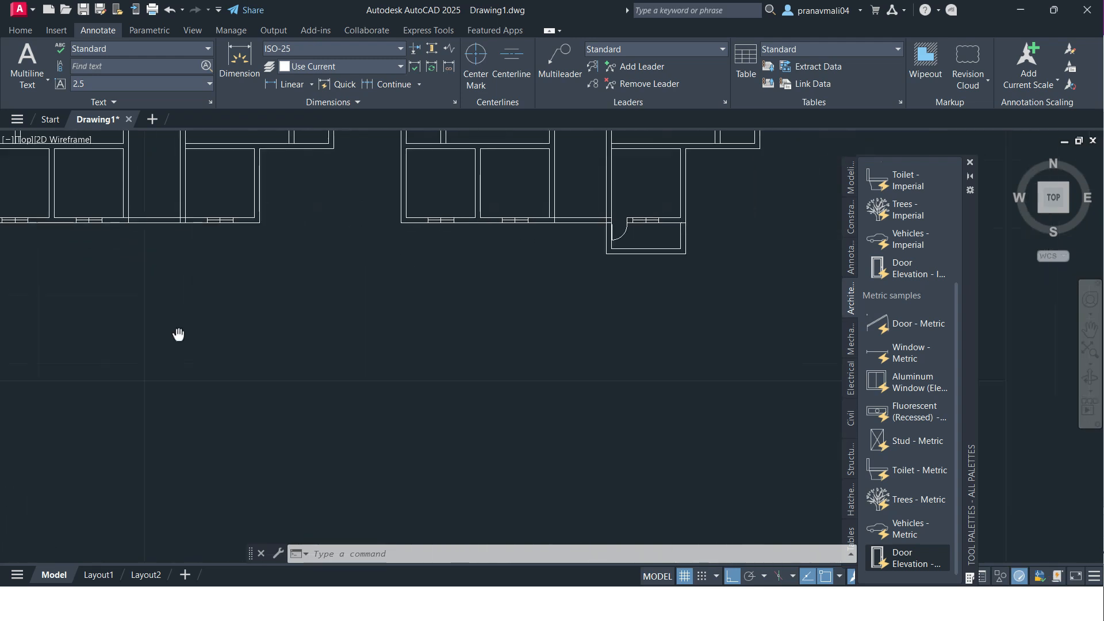
middle_click_drag(543, 358, 641, 532)
middle_click_drag(478, 379, 508, 409)
middle_click_drag(454, 319, 487, 404)
middle_click_drag(423, 305, 434, 336)
scroll(393, 197, "up", 5)
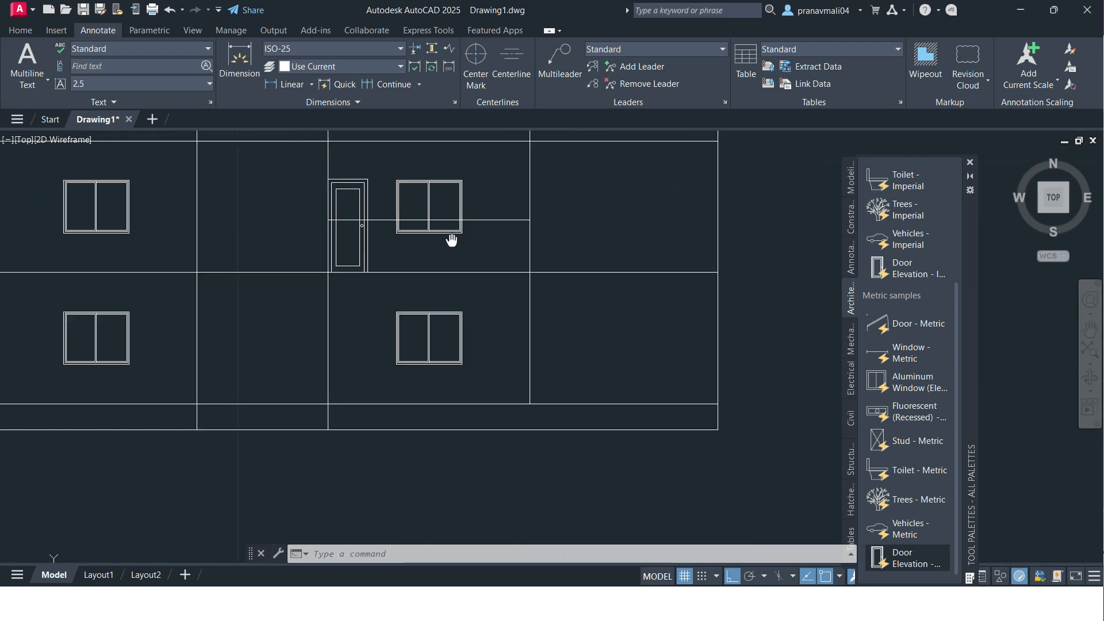
scroll(492, 248, "down", 2)
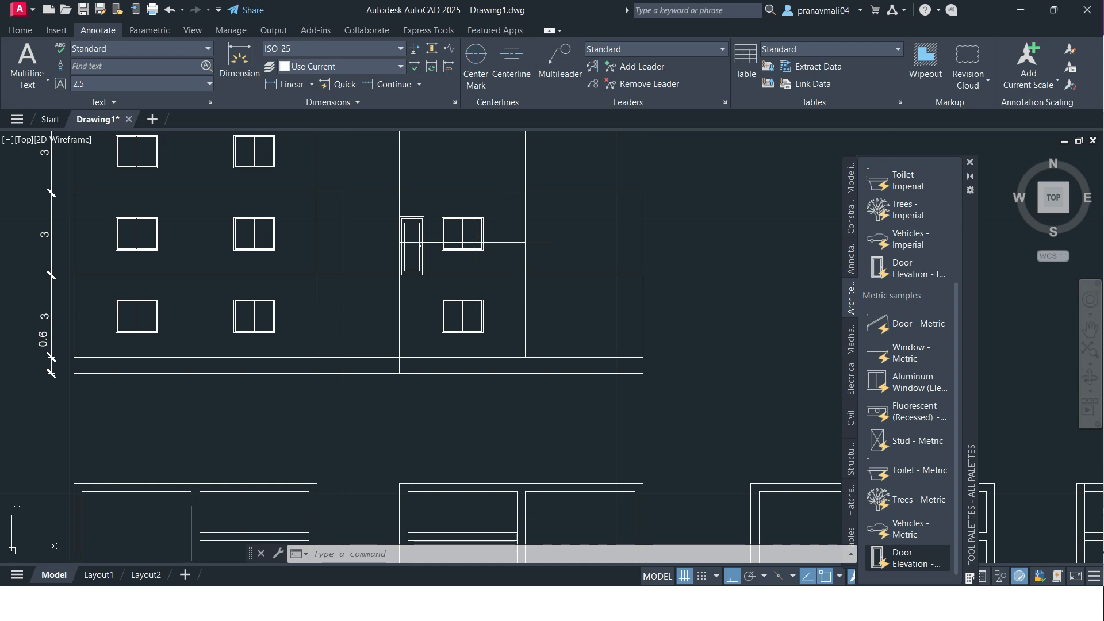
scroll(494, 295, "up", 4)
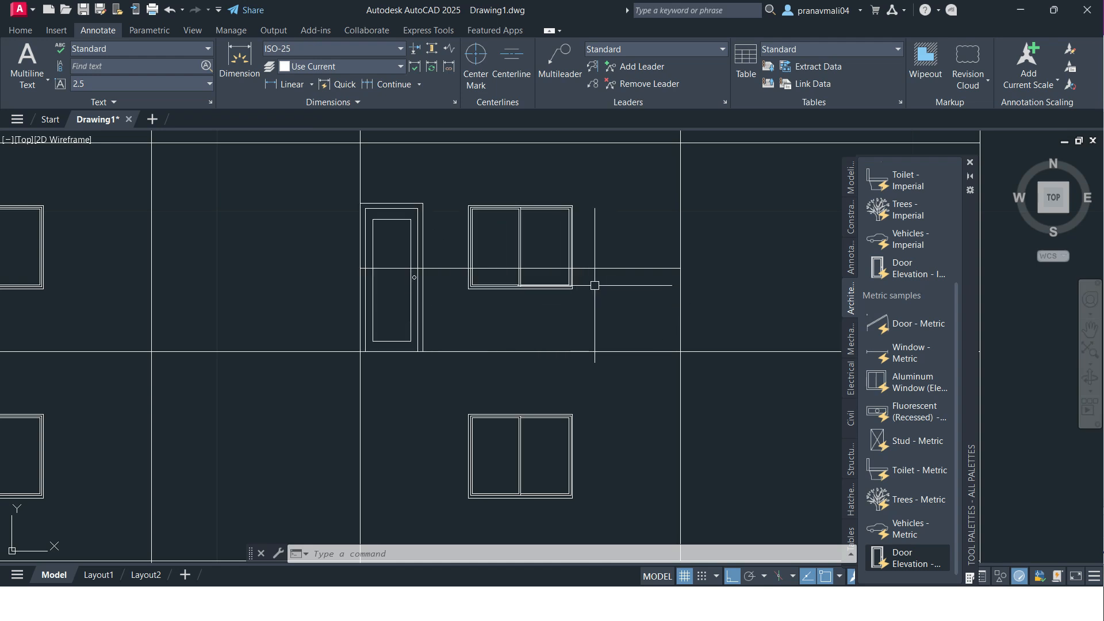
middle_click_drag(593, 285, 563, 287)
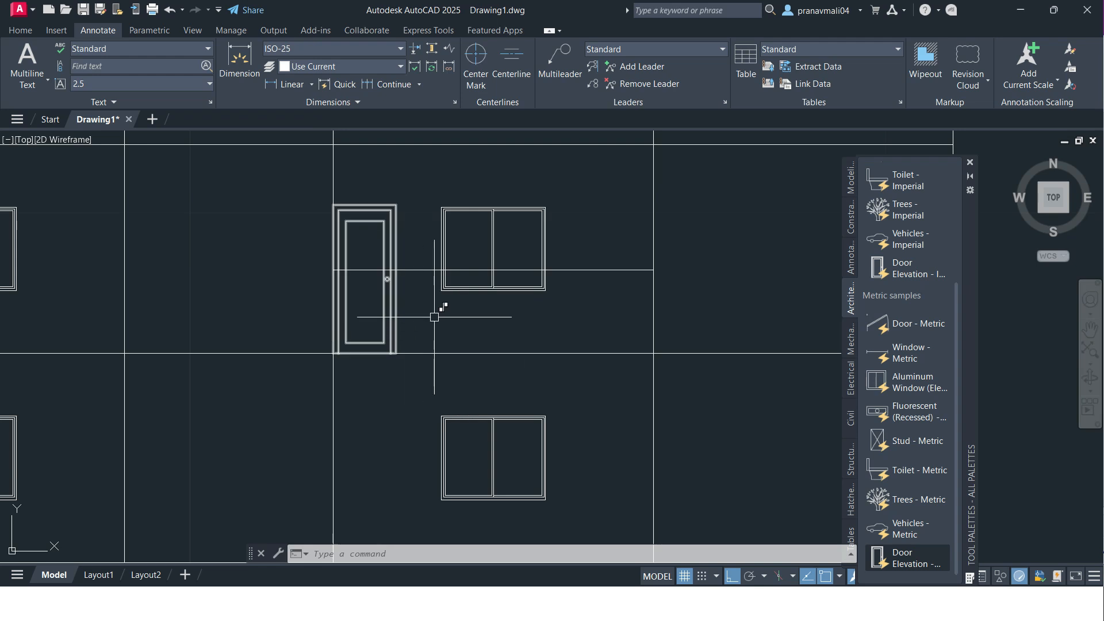
middle_click_drag(441, 313, 447, 309)
scroll(468, 291, "up", 2)
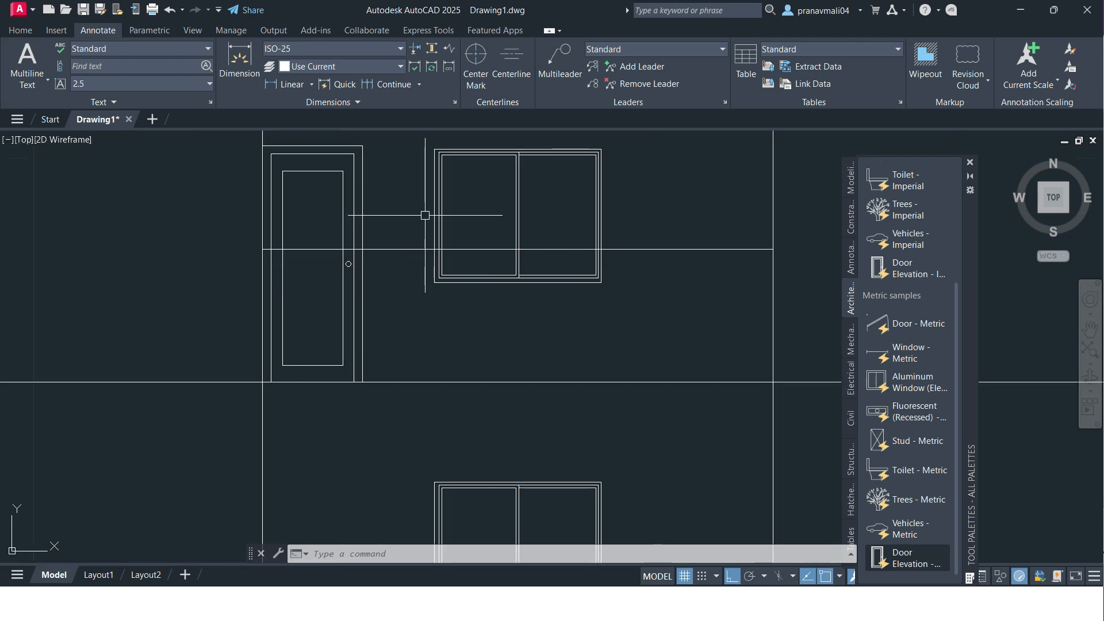
left_click(456, 190)
left_click(362, 200)
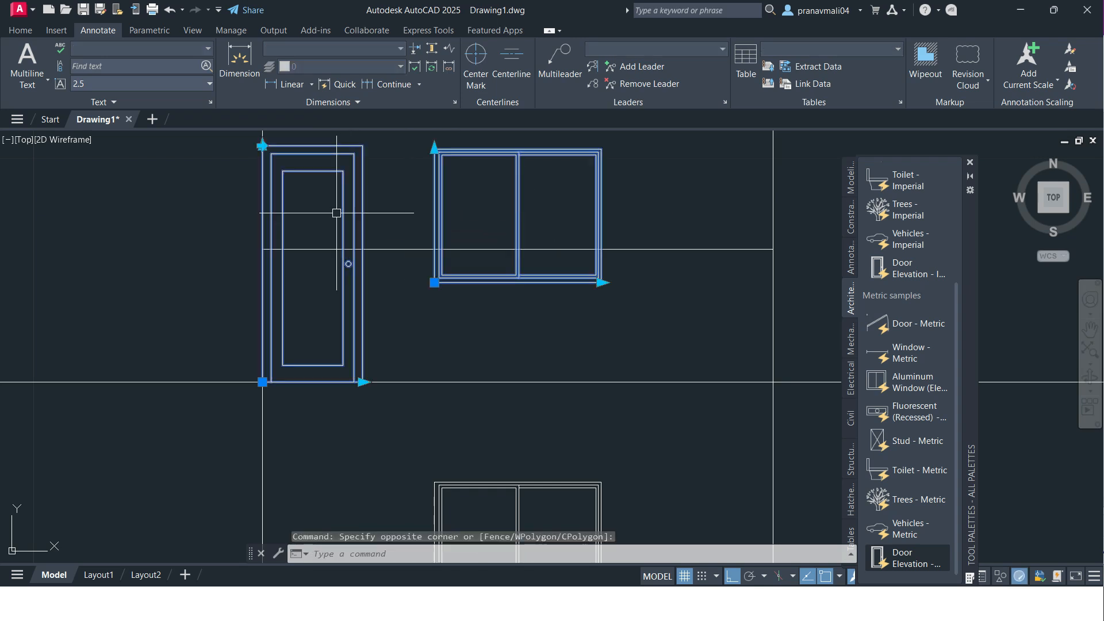
type("x")
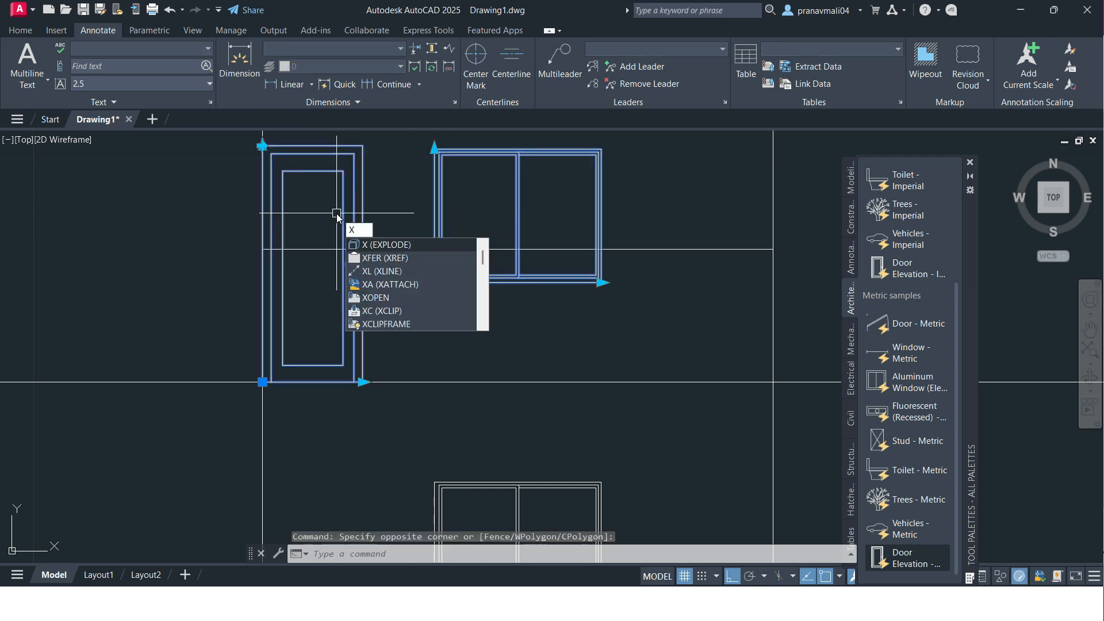
key("Escape")
key("Escape")
key("Escape")
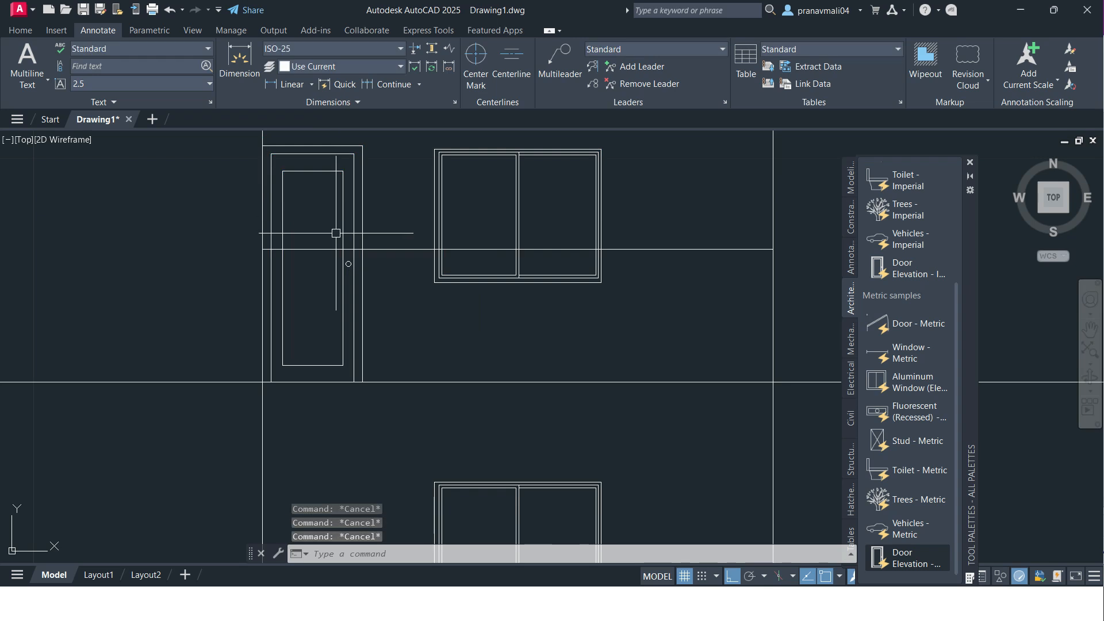
key("Return")
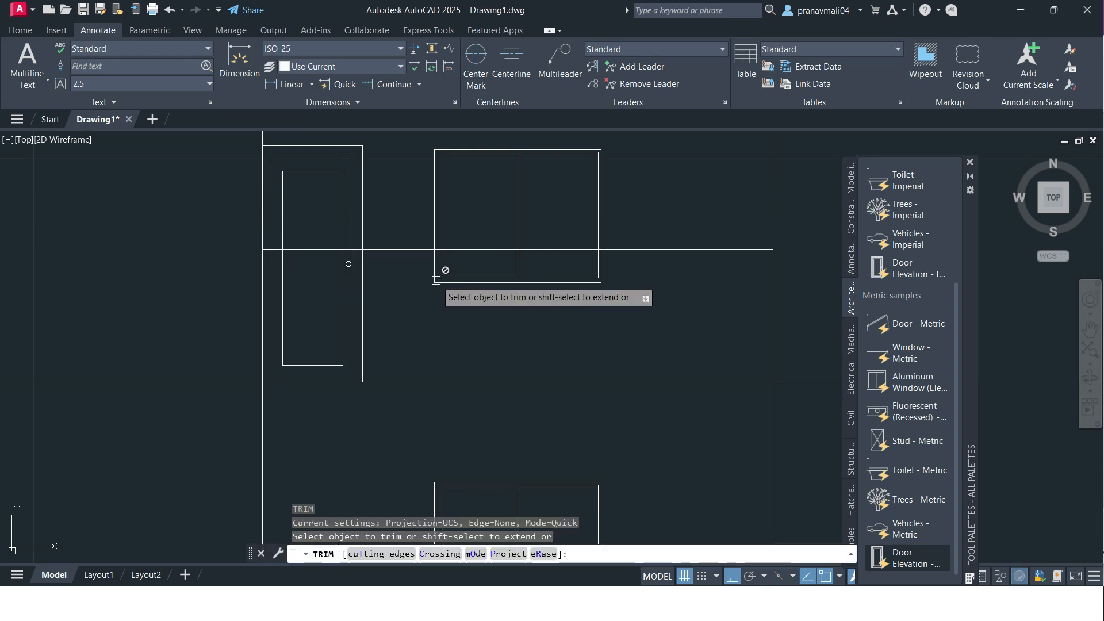
key("Escape")
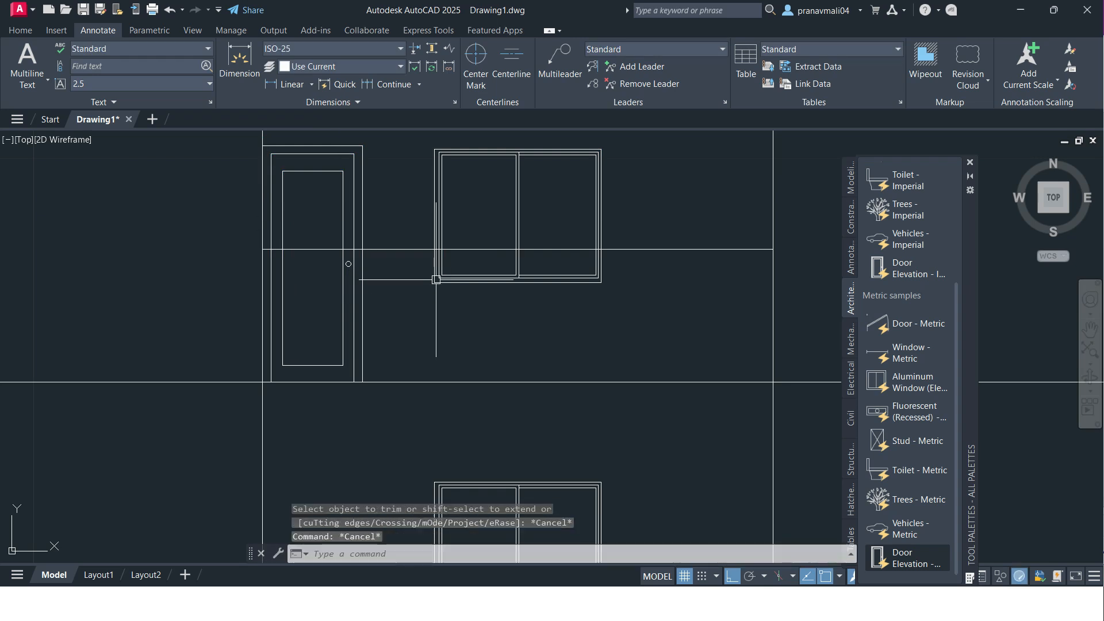
Step: Explode the first-floor door and window blocks behind the balcony parapet in the elevation
left_click(454, 184)
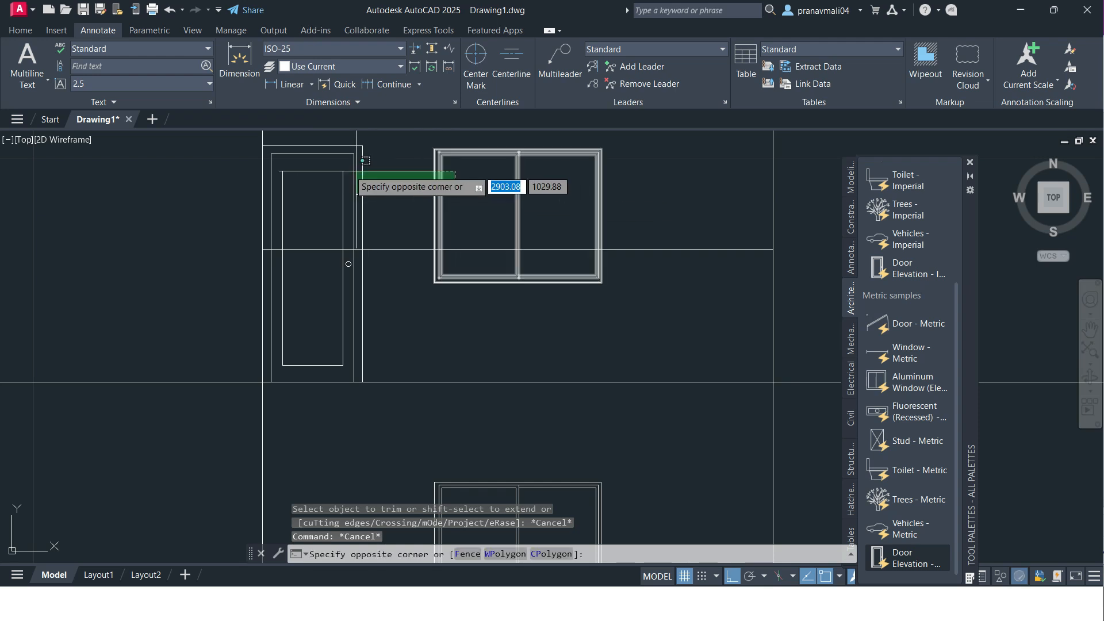
left_click(339, 177)
type("x")
key("Return")
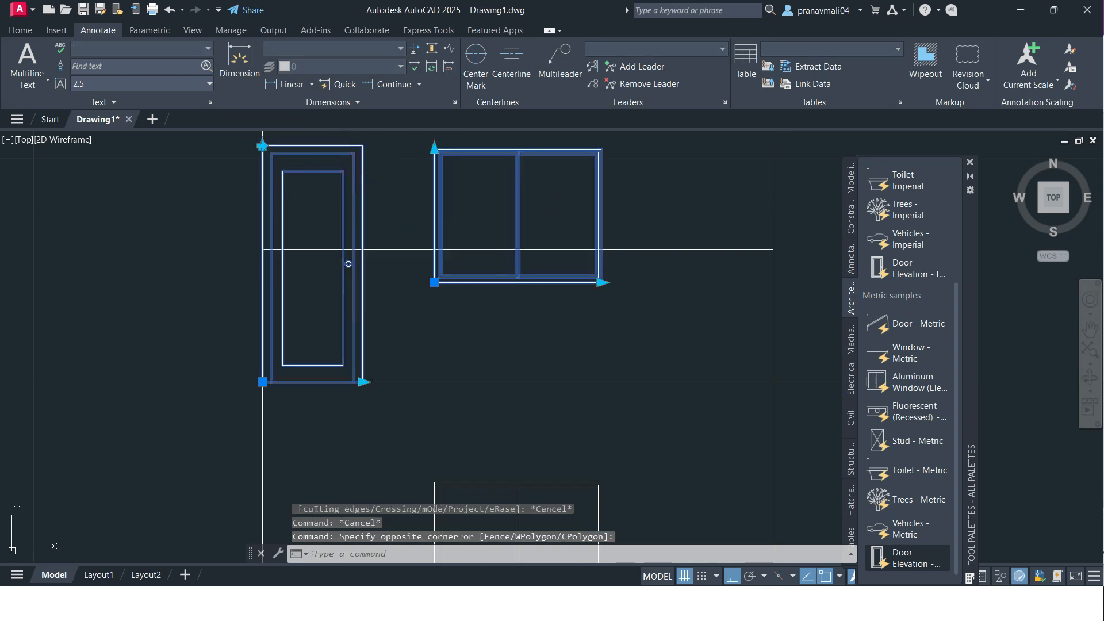
Step: Trim the first-floor door and window below the parapet line and remove their leftover pieces
type("tr")
key("Return")
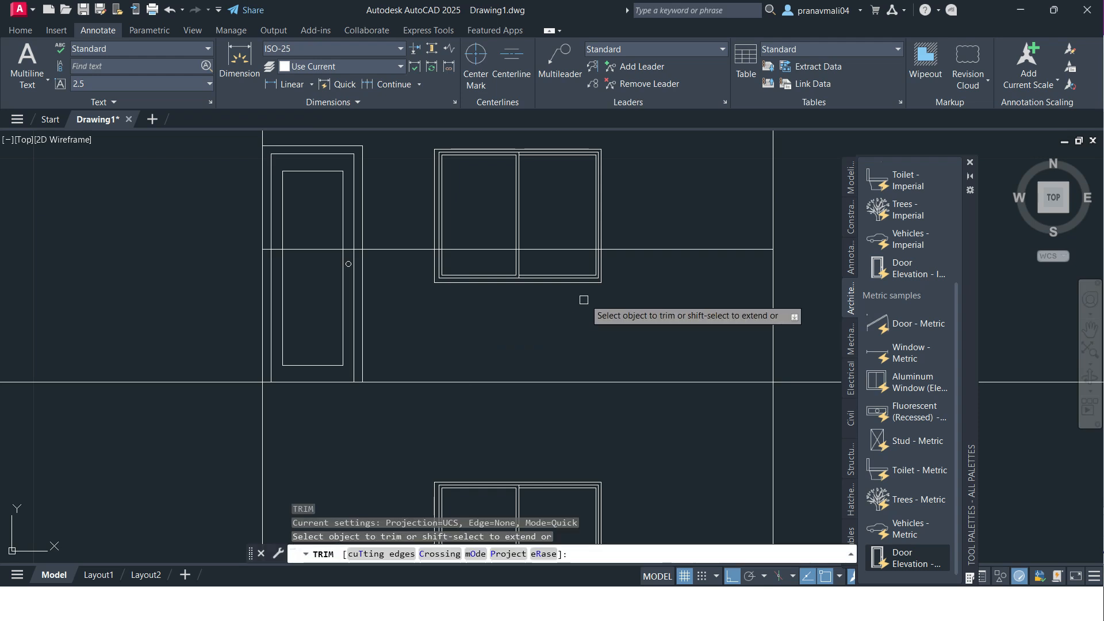
left_click(616, 267)
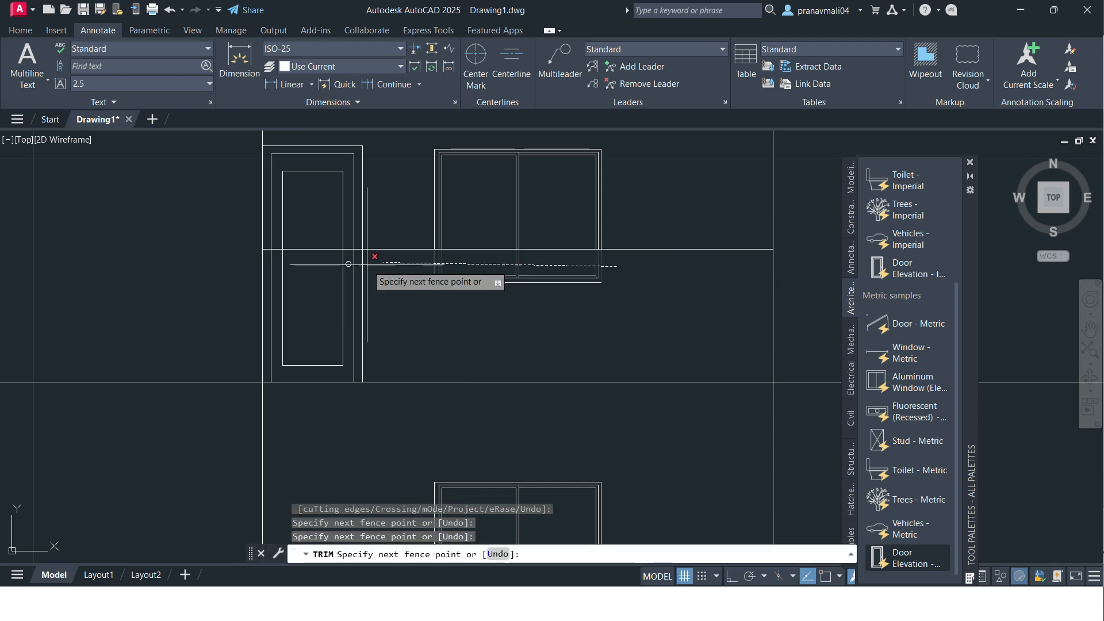
left_click(266, 259)
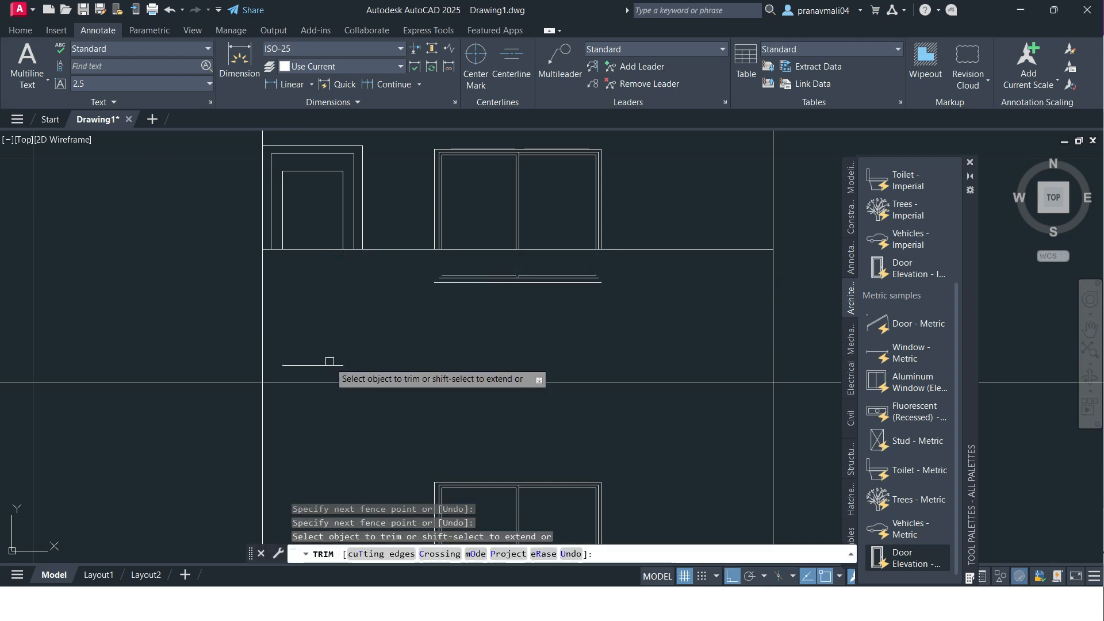
left_click(473, 268)
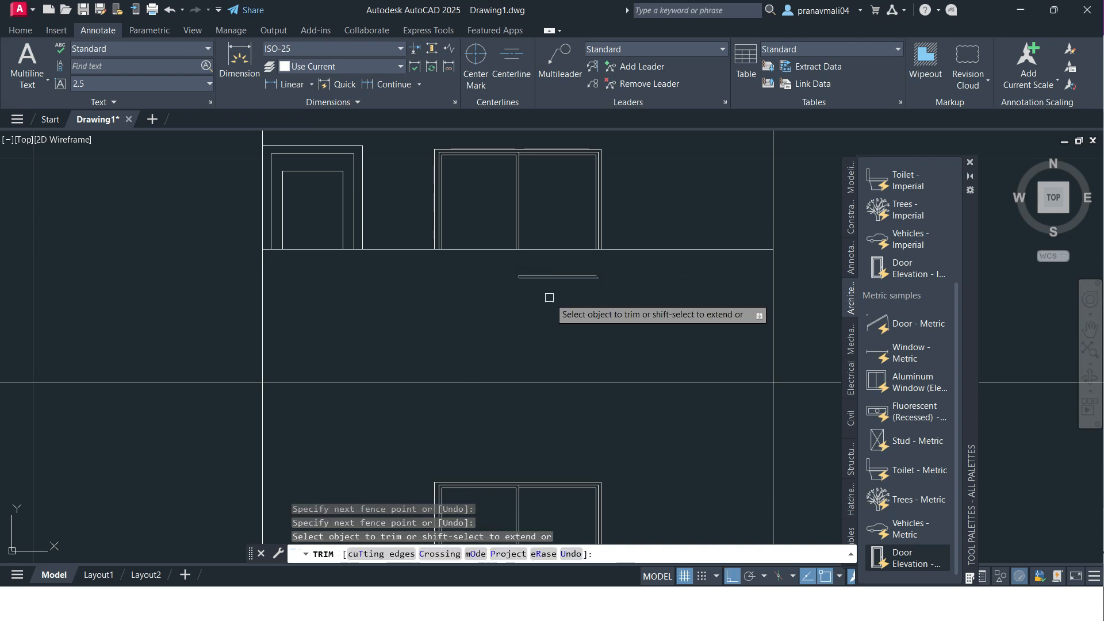
left_click(550, 298)
left_click(553, 273)
key("Return")
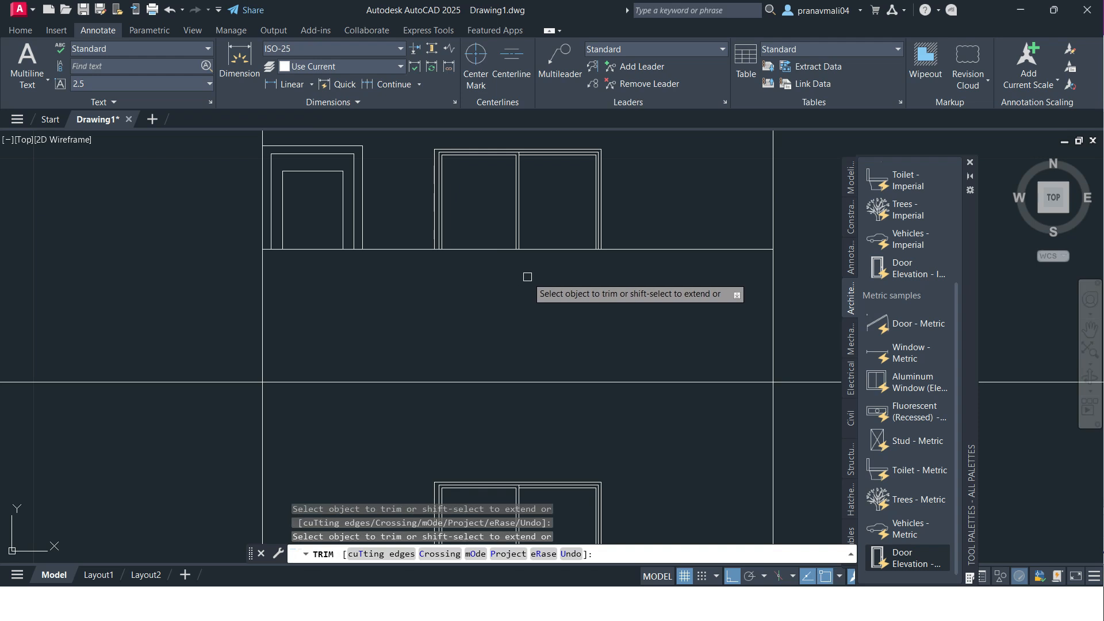
left_click(528, 276)
key("Escape")
key("Escape")
key("Escape")
Step: Copy the trimmed first-floor door, window and parapet line straight up to the second floor
scroll(589, 318, "down", 2)
middle_click_drag(581, 310, 477, 329)
scroll(460, 323, "down", 1)
scroll(412, 316, "up", 2)
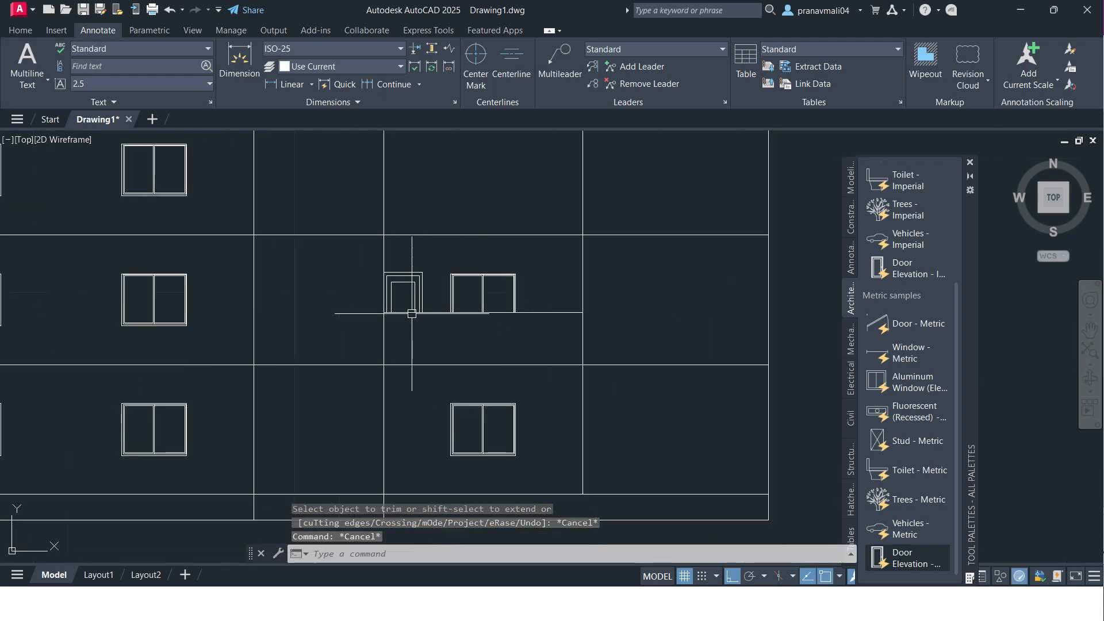
left_click(342, 266)
left_click(602, 322)
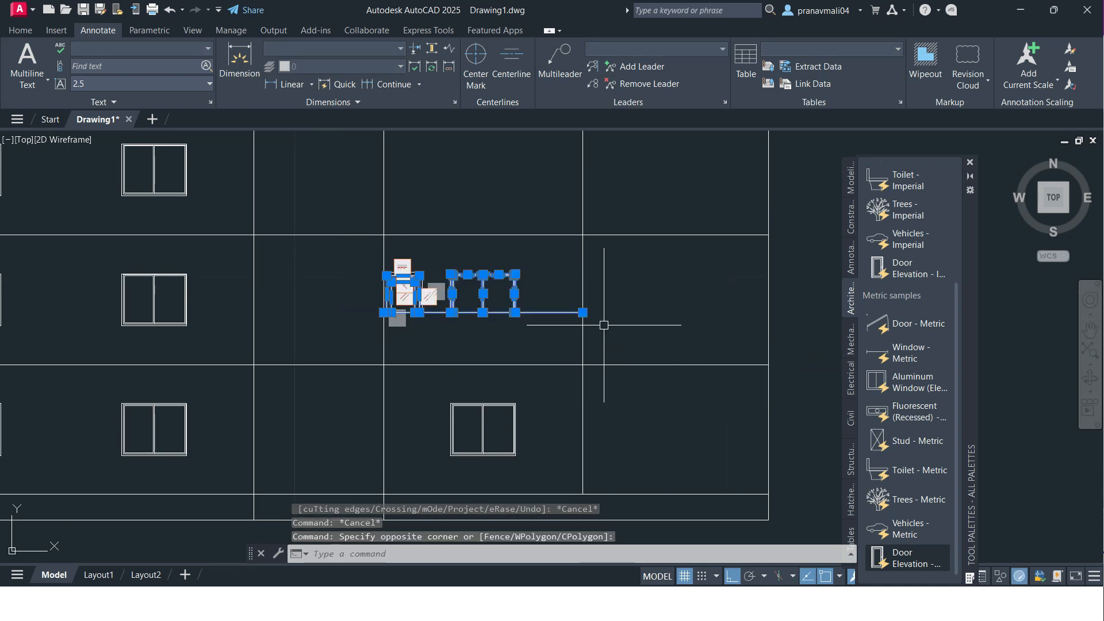
middle_click_drag(603, 327, 599, 363)
type("co")
key("Return")
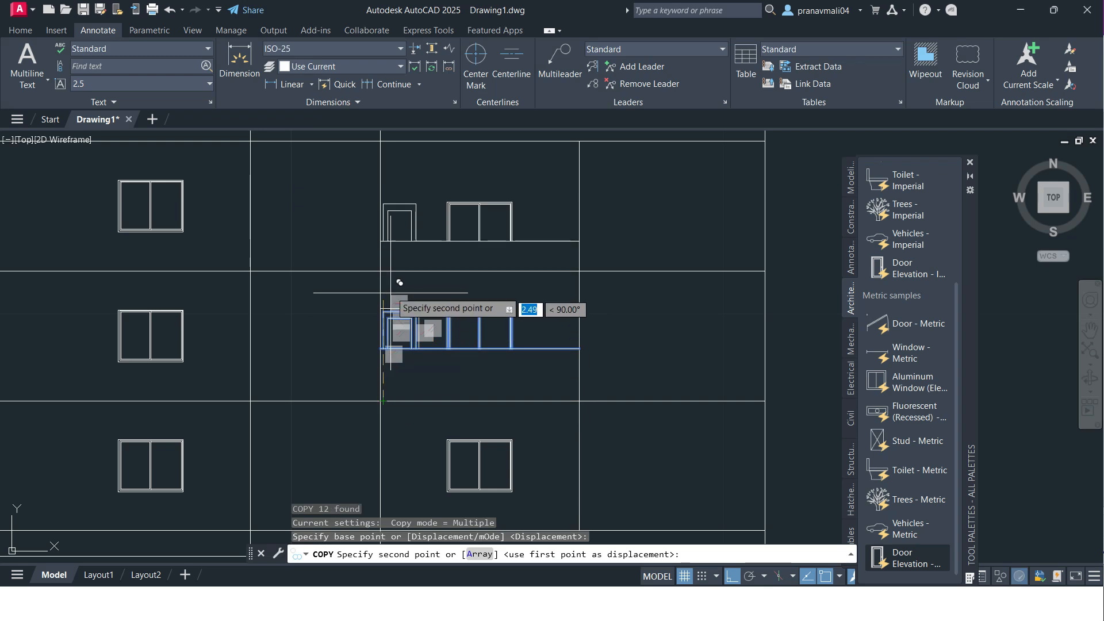
scroll(396, 293, "up", 4)
left_click(367, 240)
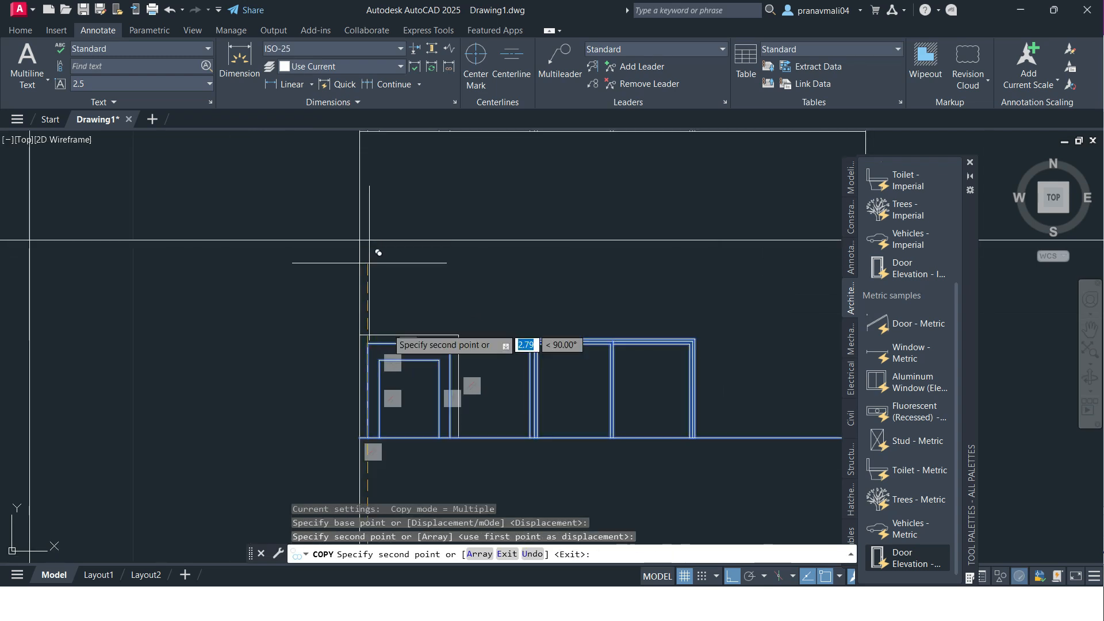
scroll(374, 249, "down", 4)
key("Escape")
key("Escape")
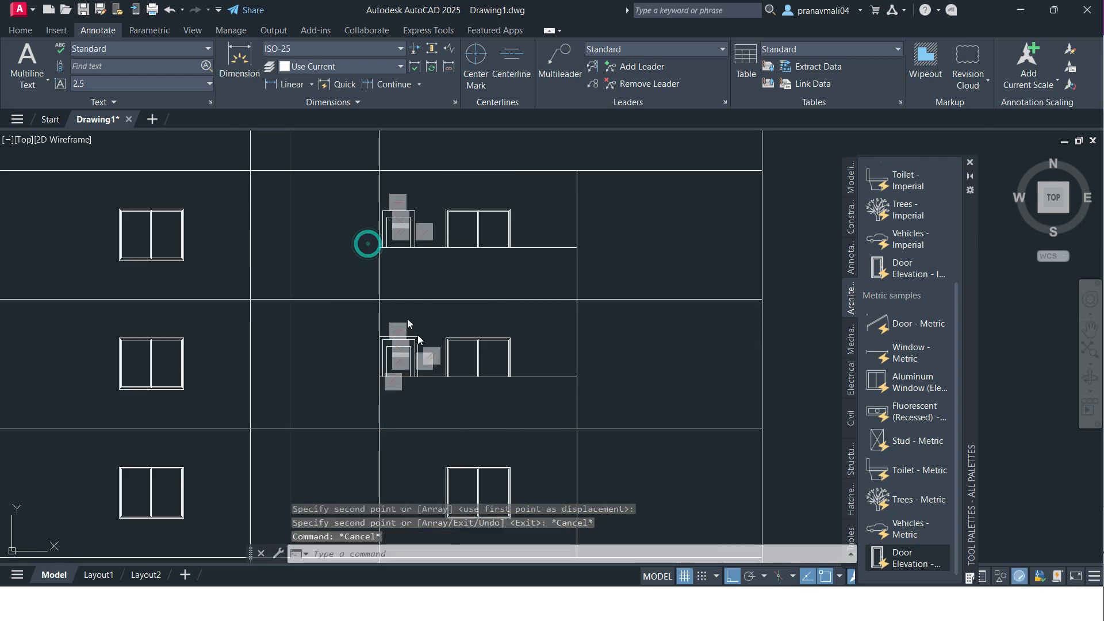
Step: Copy the first-floor door's outer frame up to the second-floor door, using its corner on the parapet line as base point
scroll(380, 227, "up", 2)
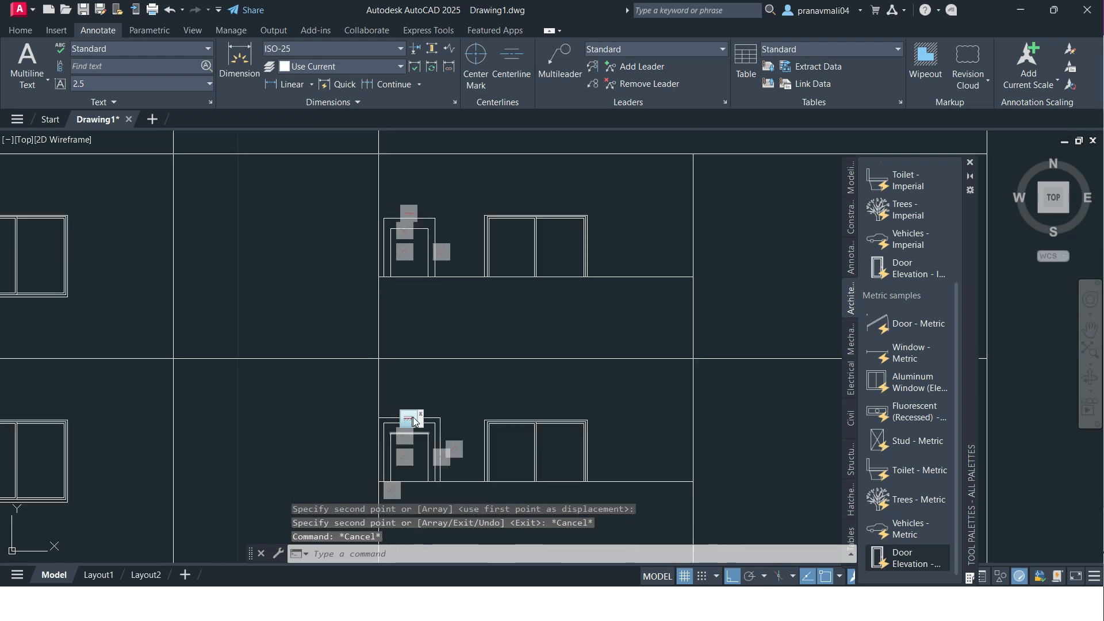
scroll(437, 418, "up", 2)
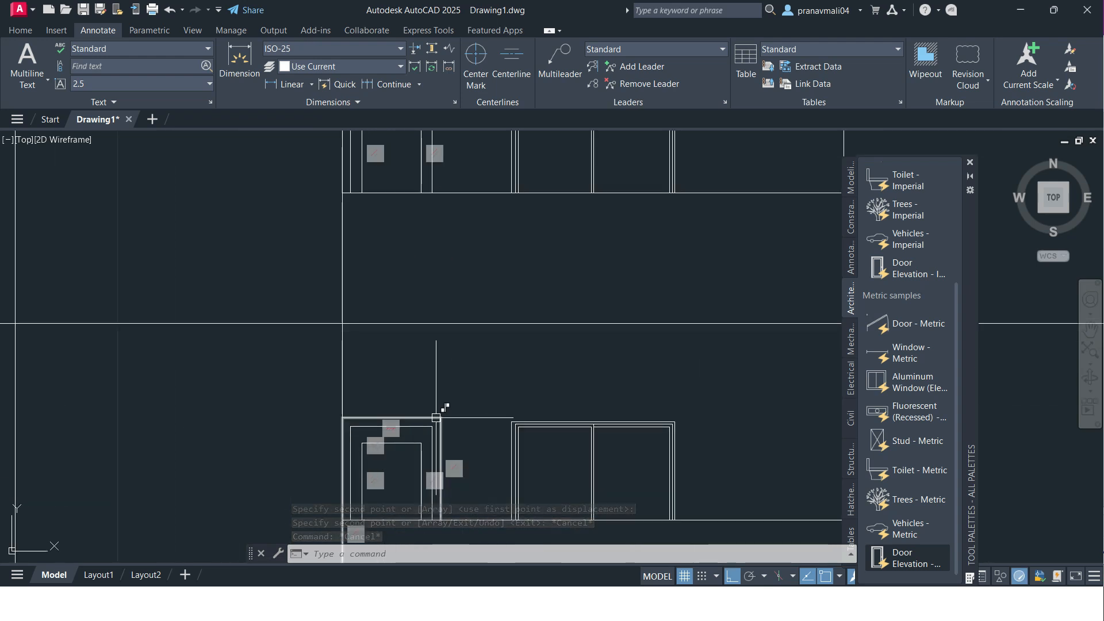
left_click(432, 418)
type("co")
key("Return")
scroll(378, 445, "up", 2)
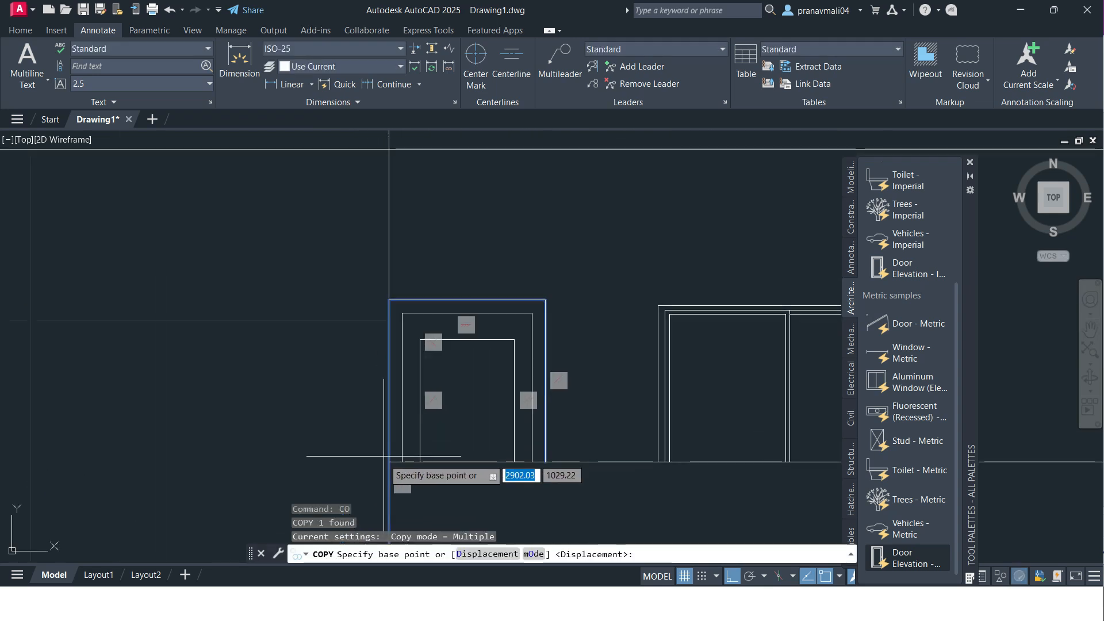
left_click(390, 462)
middle_click_drag(379, 282, 378, 529)
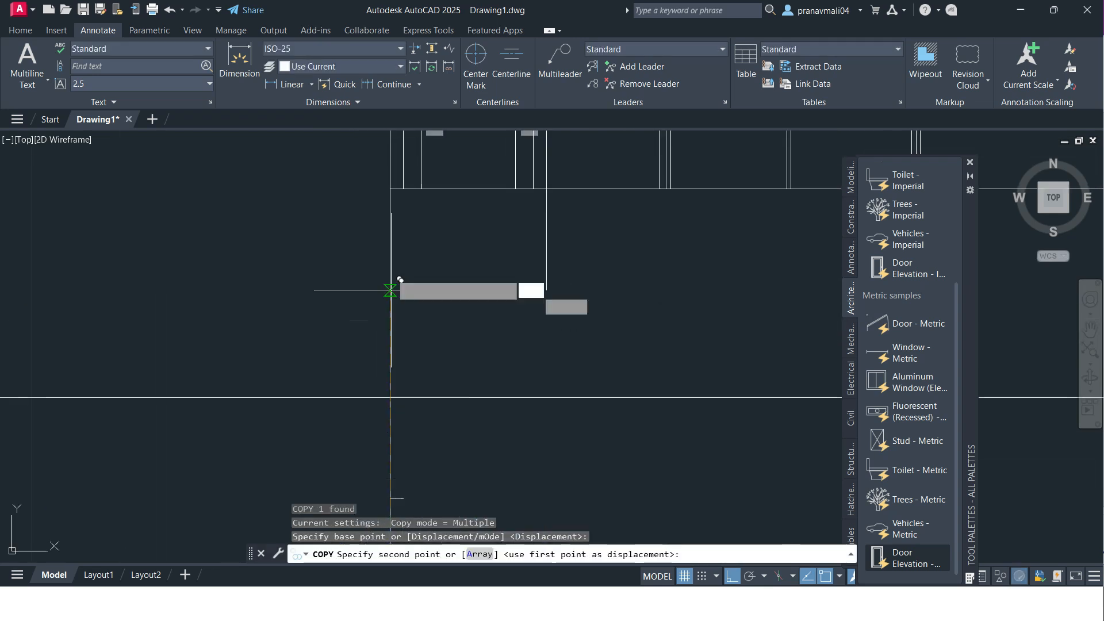
left_click(390, 189)
scroll(404, 265, "down", 3)
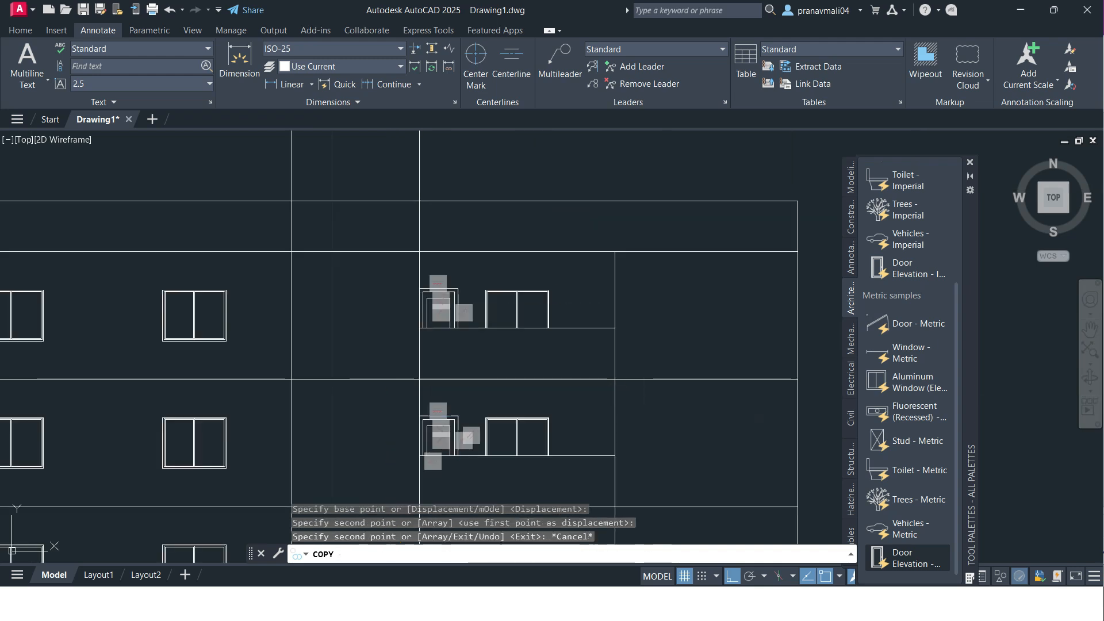
key("Escape")
Step: Compare the whole elevation with the reference elevation in structural plan.pdf, examining the central stair tower
scroll(518, 368, "down", 5)
scroll(493, 374, "up", 5)
scroll(504, 372, "down", 4)
scroll(503, 345, "up", 3)
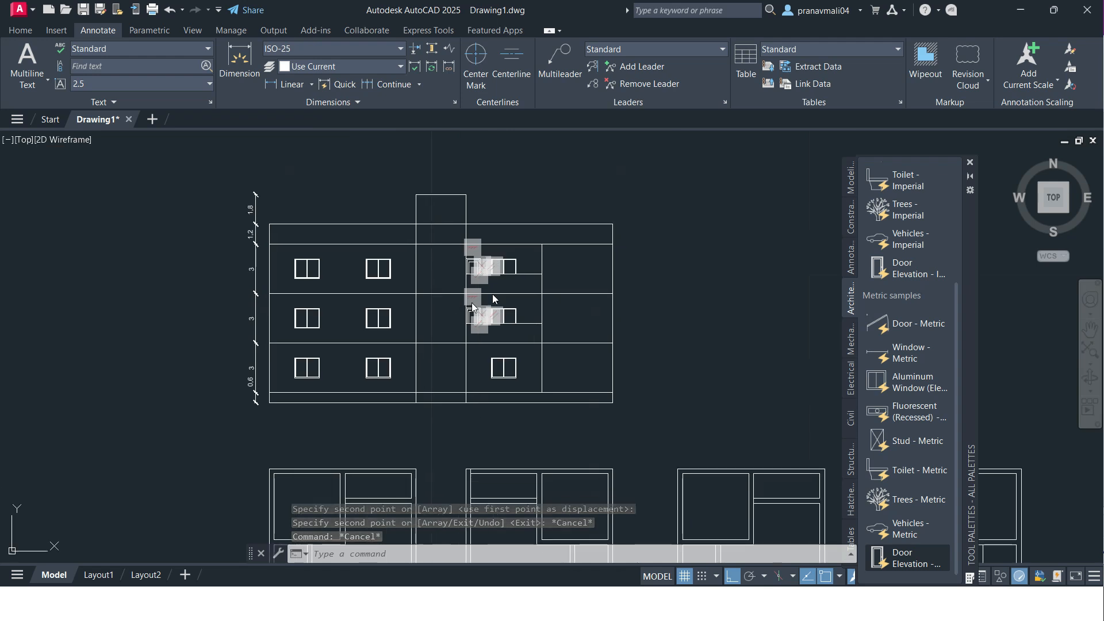
scroll(521, 328, "down", 5)
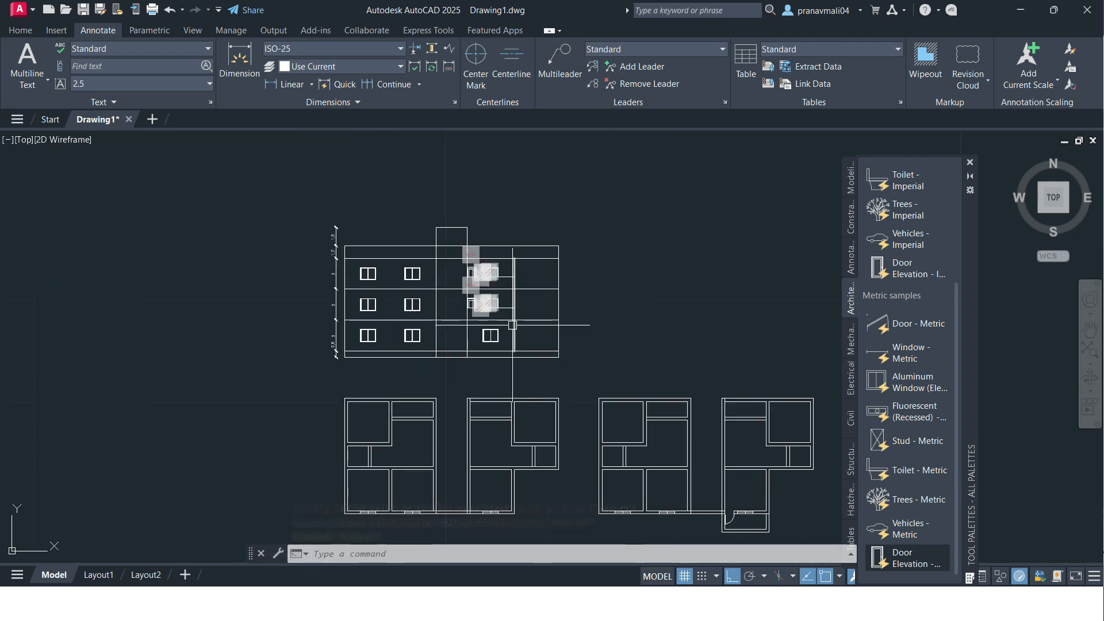
key("alt+Tab")
scroll(569, 381, "down", 5, "ctrl")
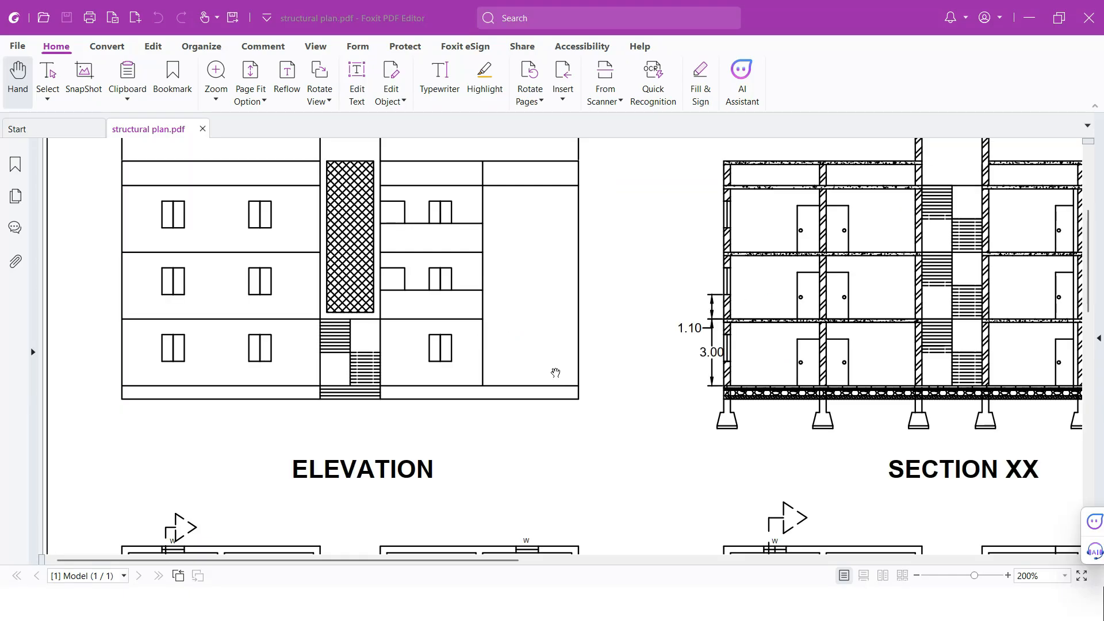
scroll(177, 256, "up", 3, "ctrl")
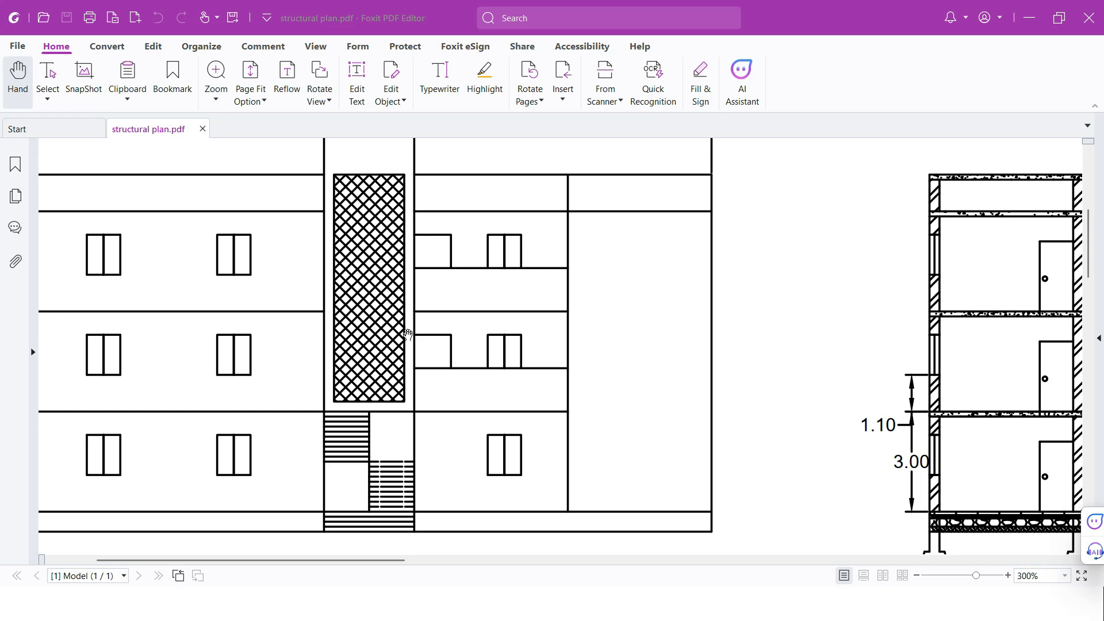
key("alt+Tab")
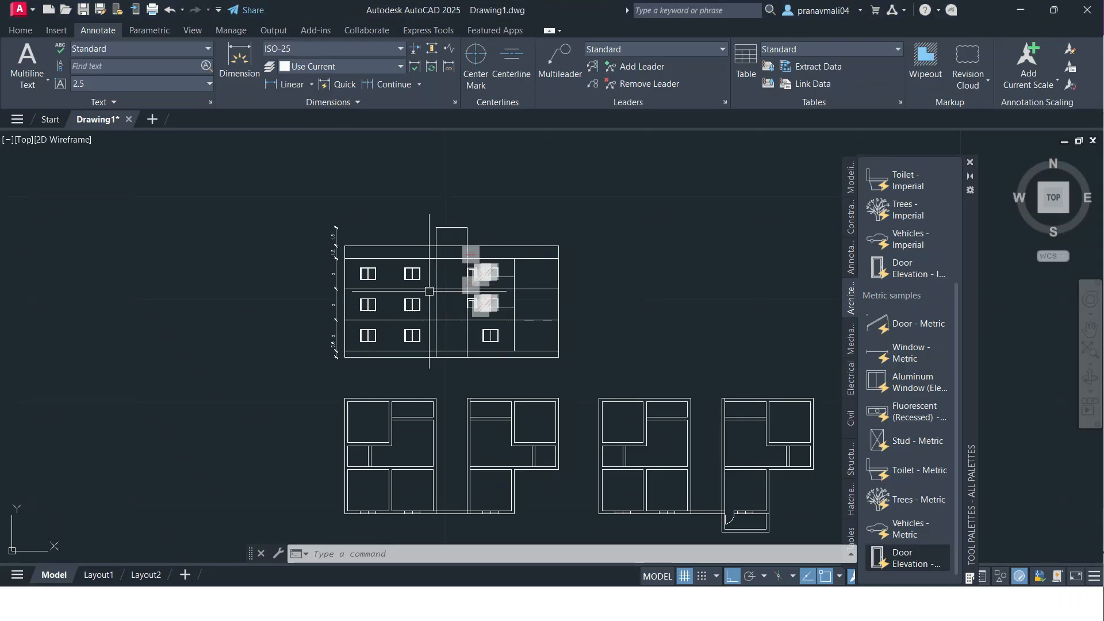
Step: Trim the three upper horizontal floor lines where they cross the central stair tower
scroll(429, 291, "up", 4)
key("Return")
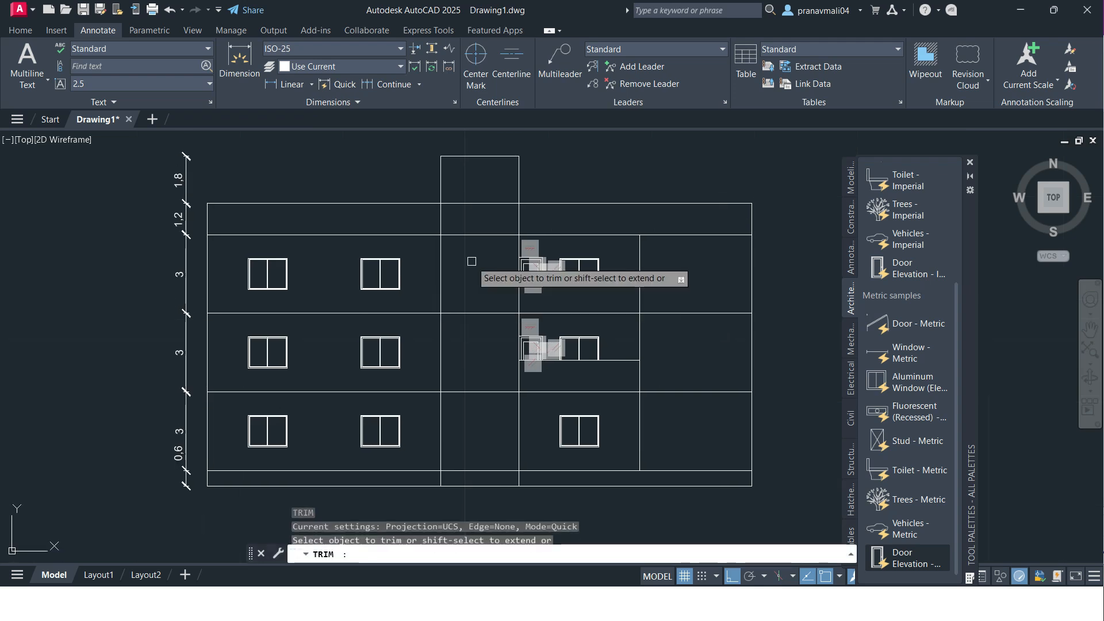
left_click_drag(472, 226, 473, 380)
key("Escape")
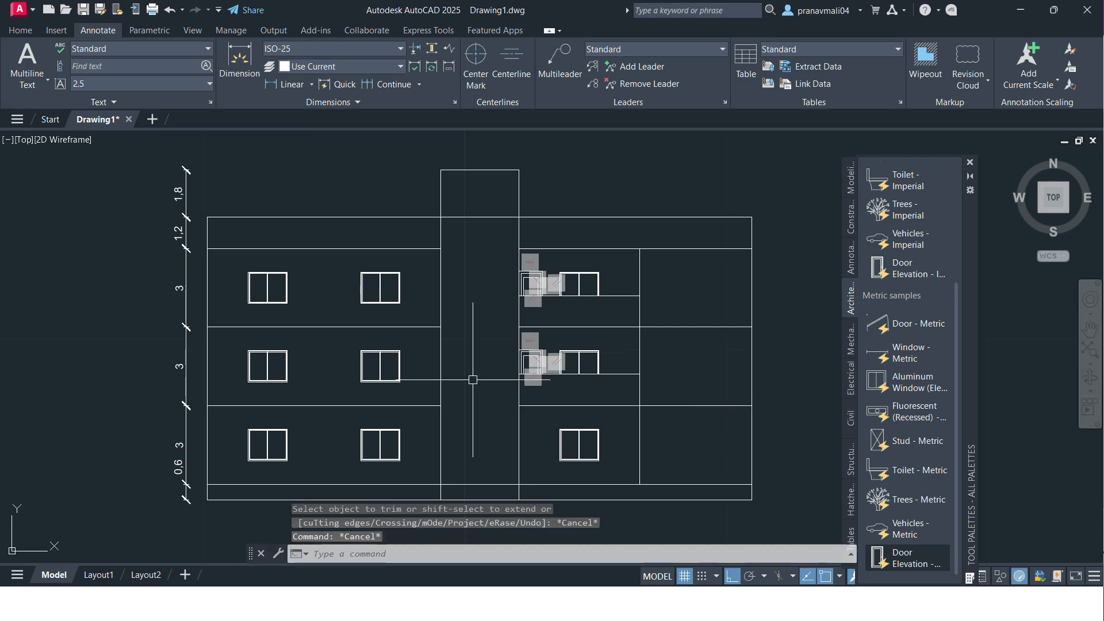
Step: Offset the central stair tower's left edge and the building's roof line 0.30 inward for the screen panel outline
key("alt+Tab")
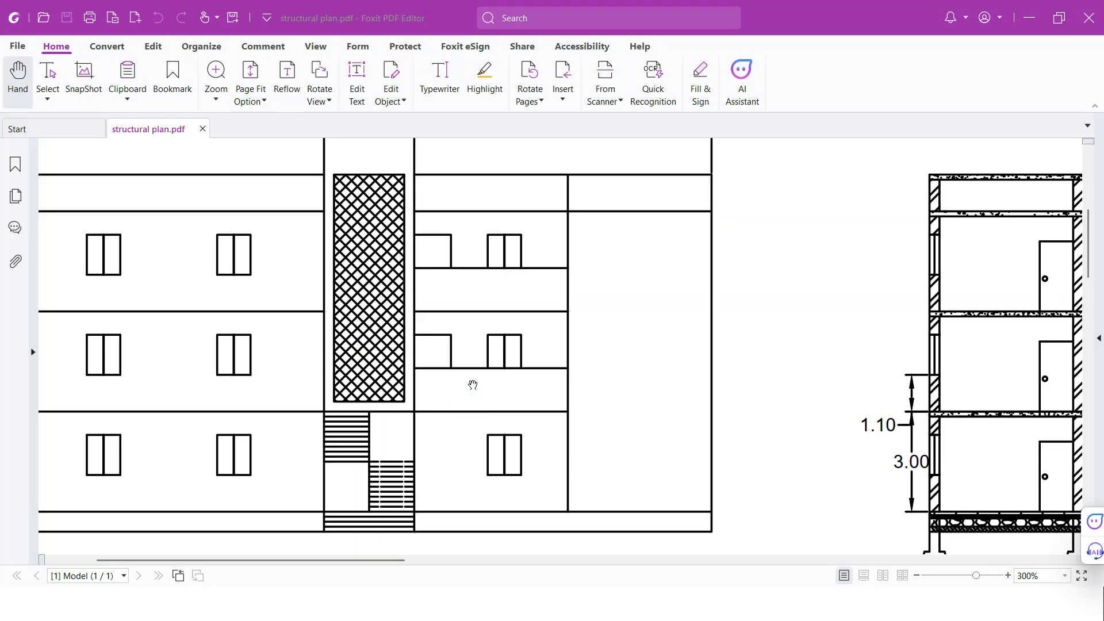
key("alt+Tab")
middle_click_drag(443, 233, 473, 216)
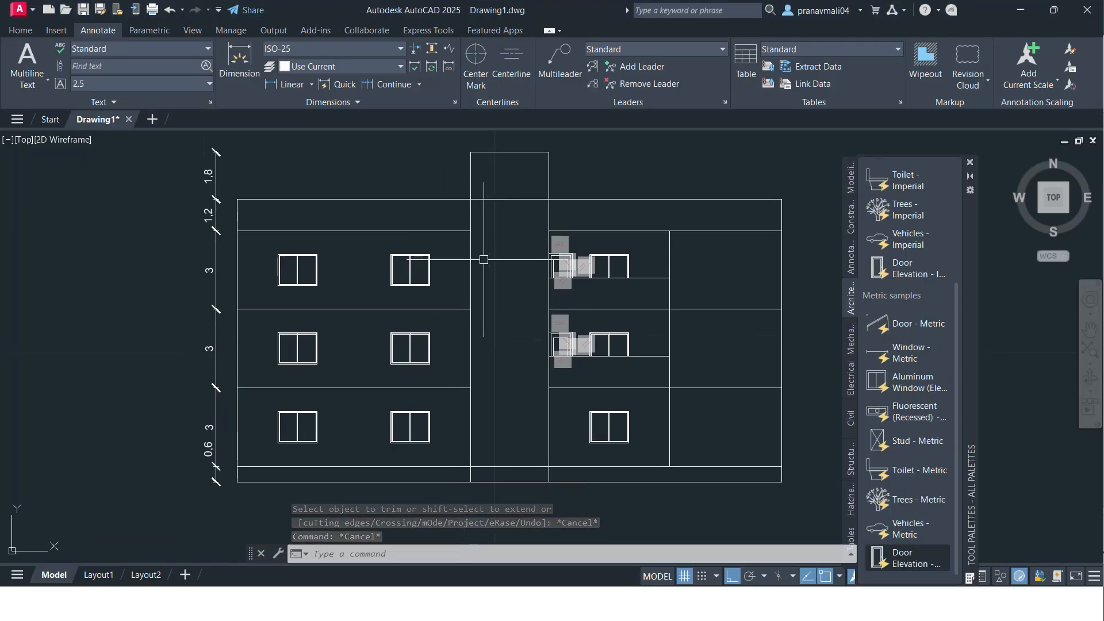
type("o")
key("Return")
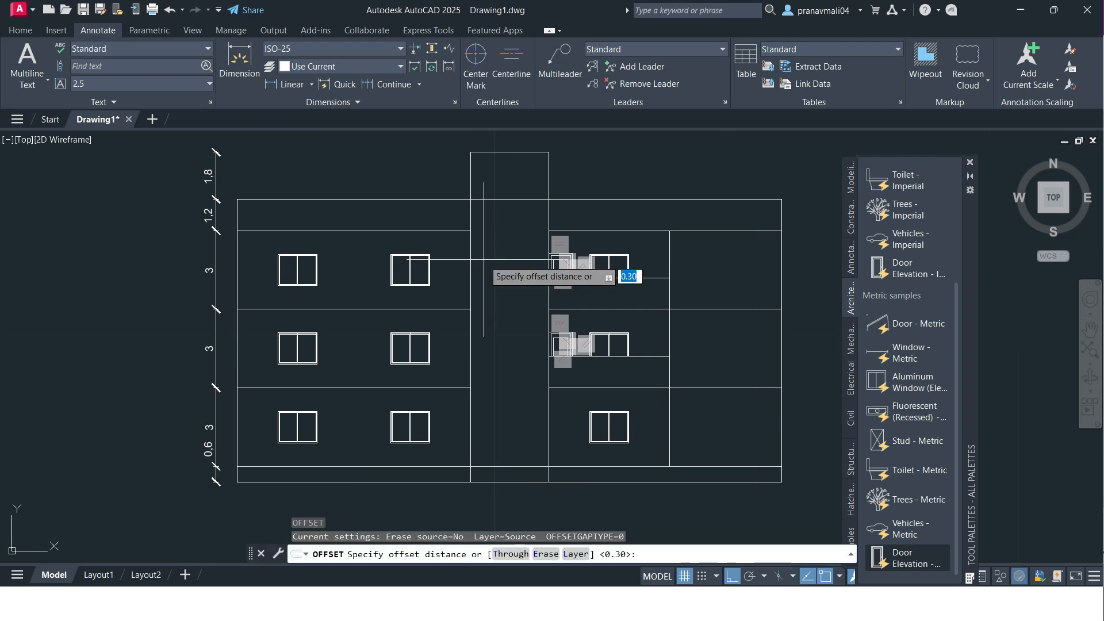
key("Return")
left_click(470, 259)
left_click(495, 235)
left_click(500, 199)
left_click(503, 241)
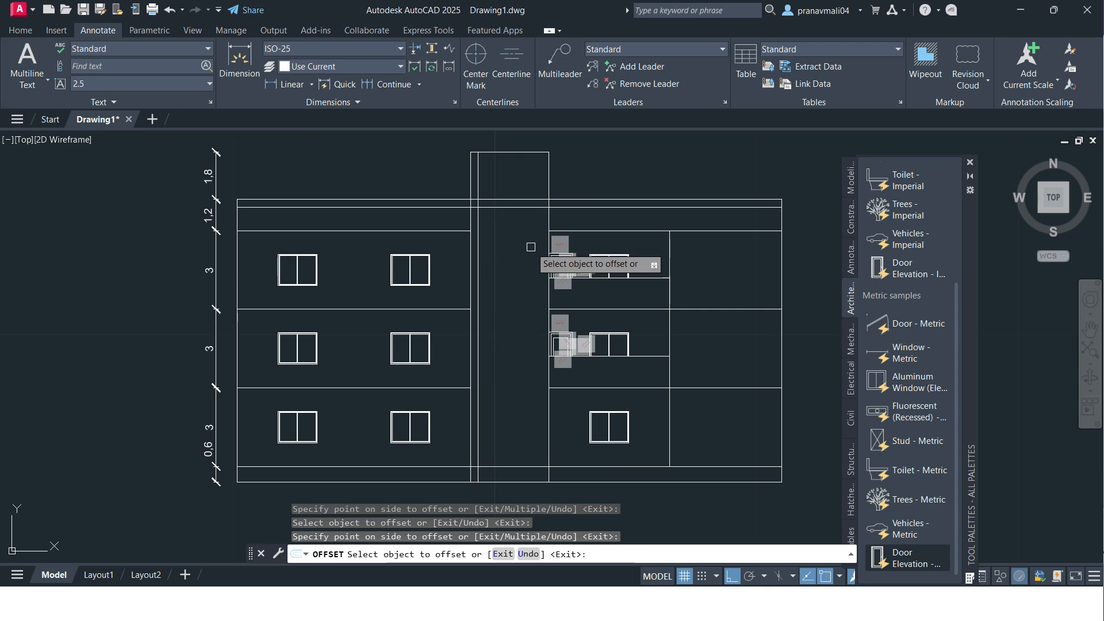
Step: Offset the stair tower's right edge 0.30 inward as the screen panel's other side
left_click(544, 278)
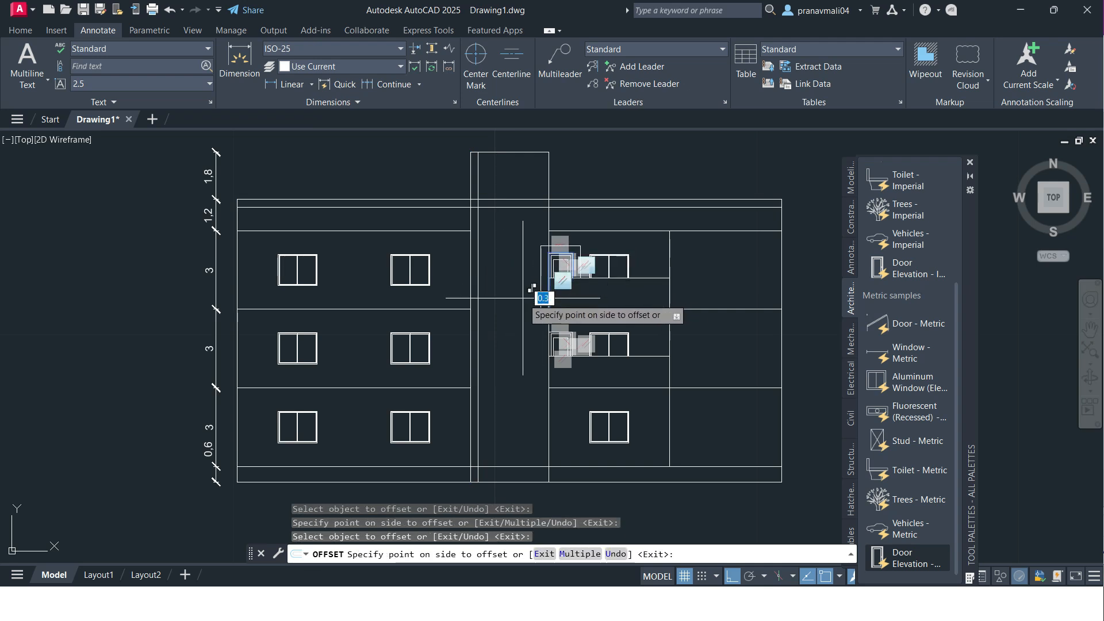
key("Escape")
scroll(530, 297, "up", 5)
key("Return")
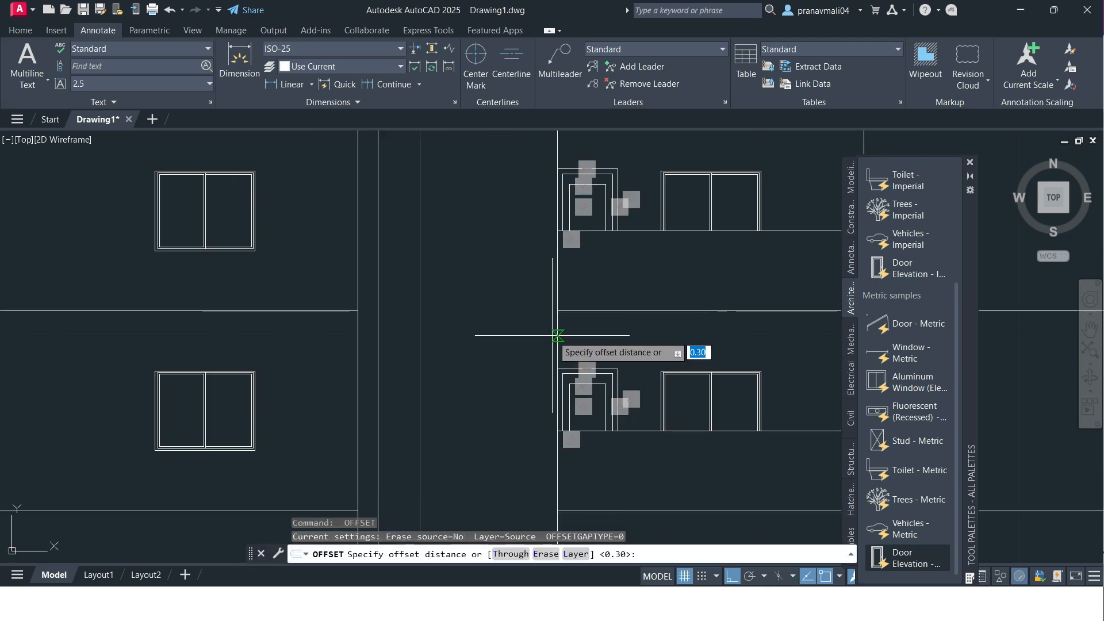
key("Return")
left_click(557, 341)
left_click(490, 339)
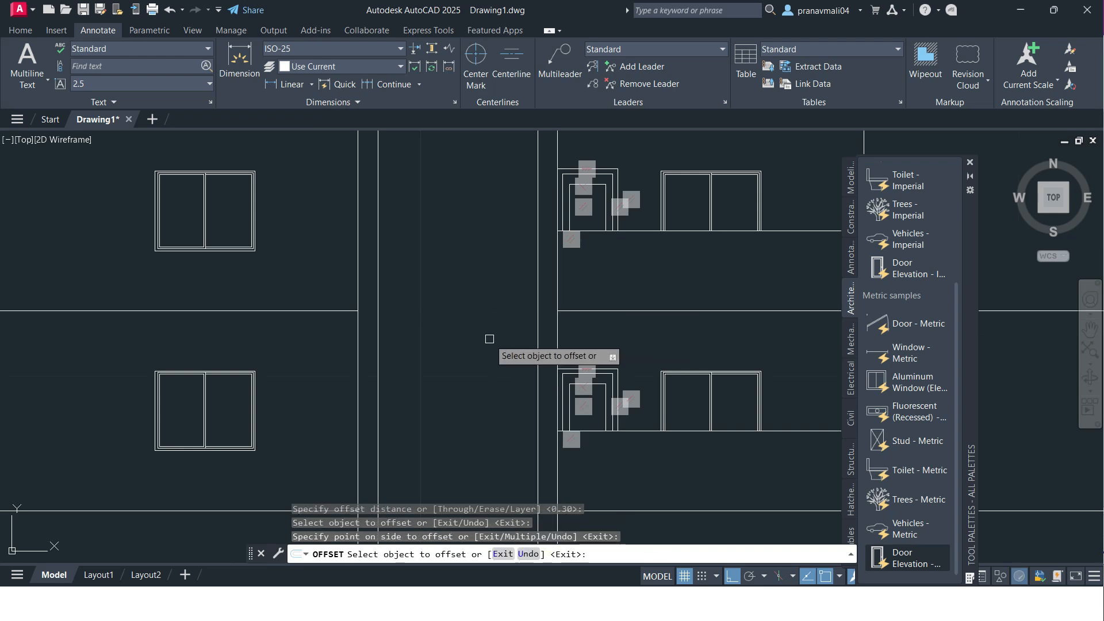
scroll(489, 339, "down", 5)
scroll(445, 395, "up", 1)
scroll(441, 397, "up", 2)
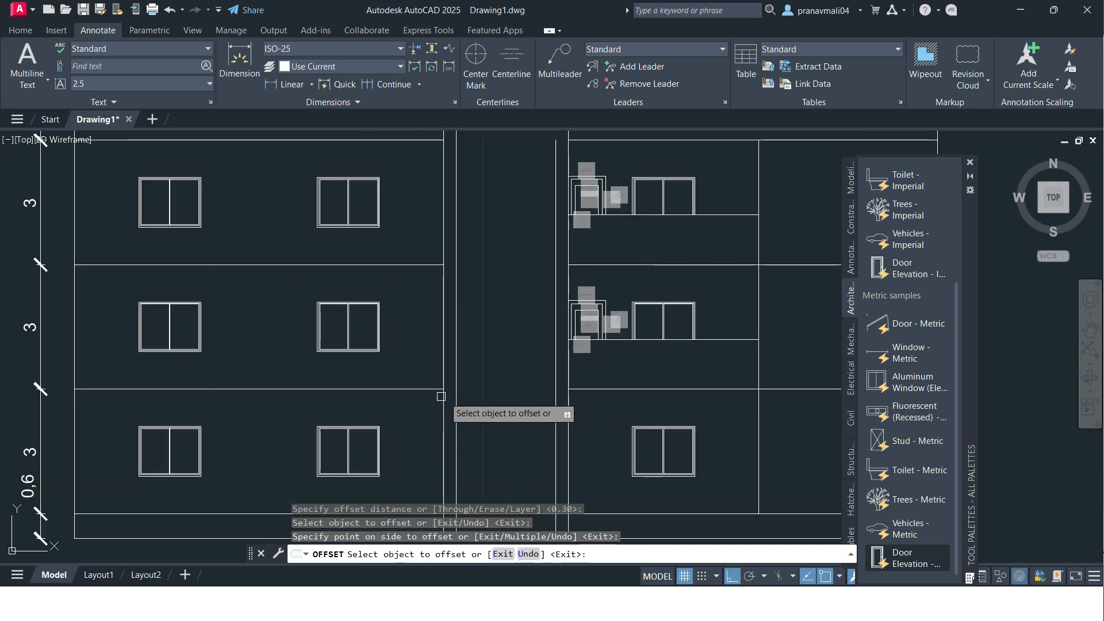
key("Escape")
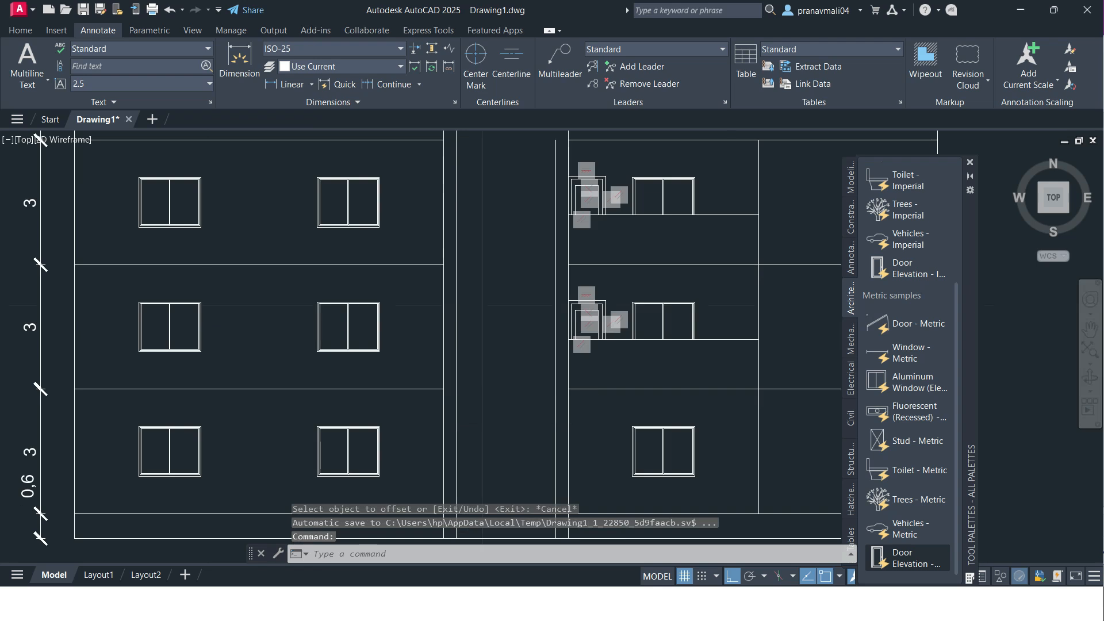
Step: Draw a horizontal line across the stair tower at first-floor level, joining the floor lines on both sides
type("l")
key("Return")
scroll(454, 406, "up", 2)
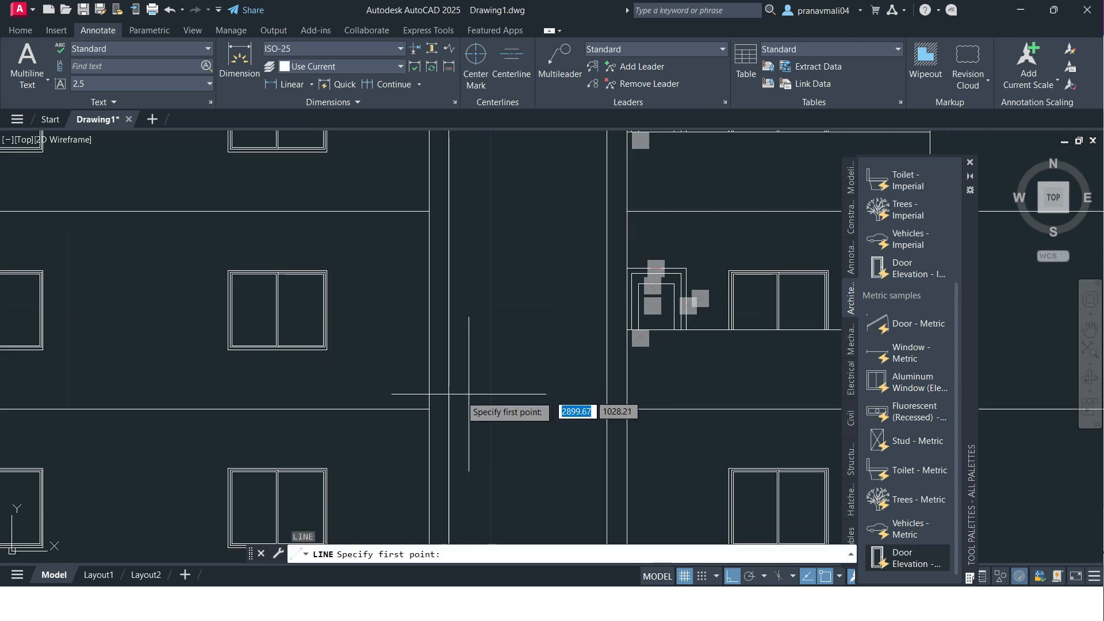
left_click(428, 409)
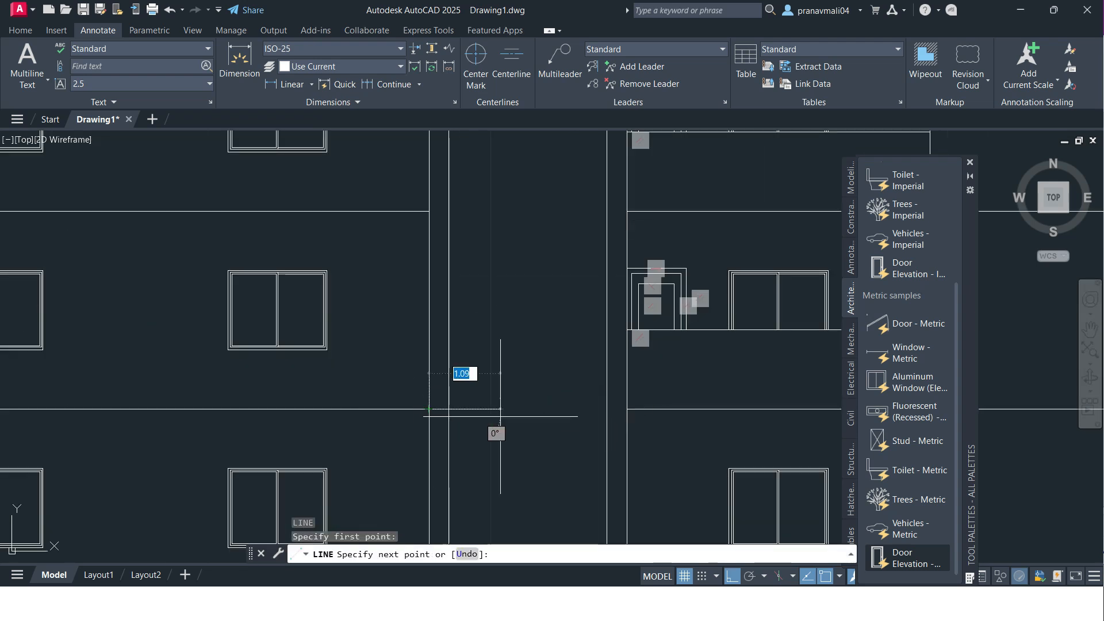
left_click(627, 409)
key("Return")
Step: Fillet the left offset line with the new floor-level line at radius 0 to close the panel's lower-left corner
type("f")
key("Return")
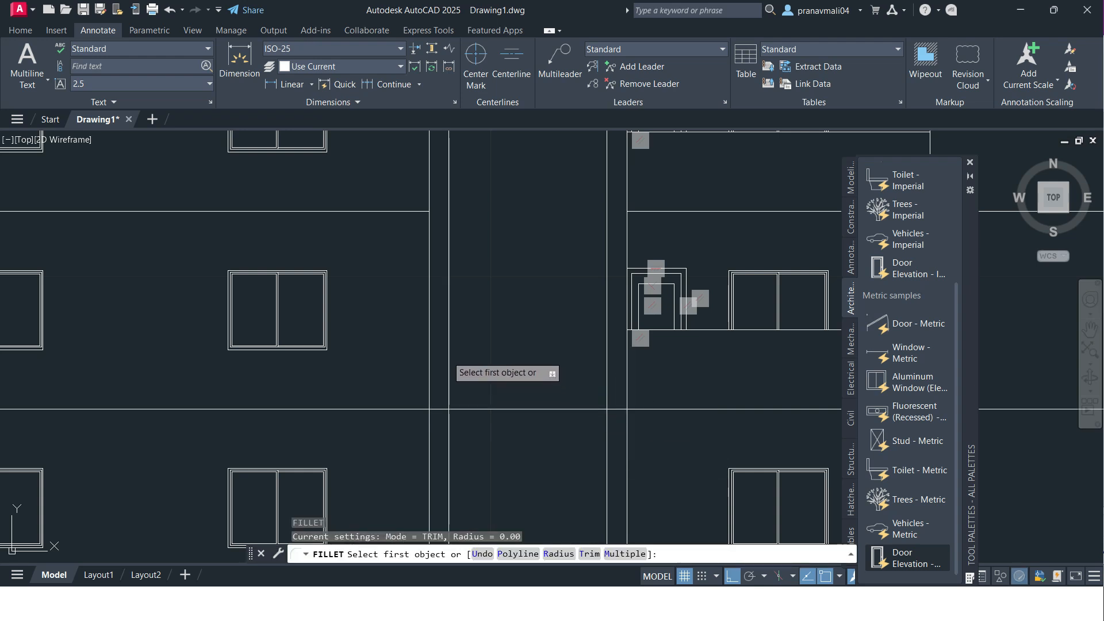
left_click(448, 403)
left_click(487, 409)
middle_click_drag(488, 314, 454, 383)
Step: Fillet the panel outline's other three corners at radius 0 with the Multiple option to close the rectangle
key("Return")
middle_click_drag(466, 322, 447, 317)
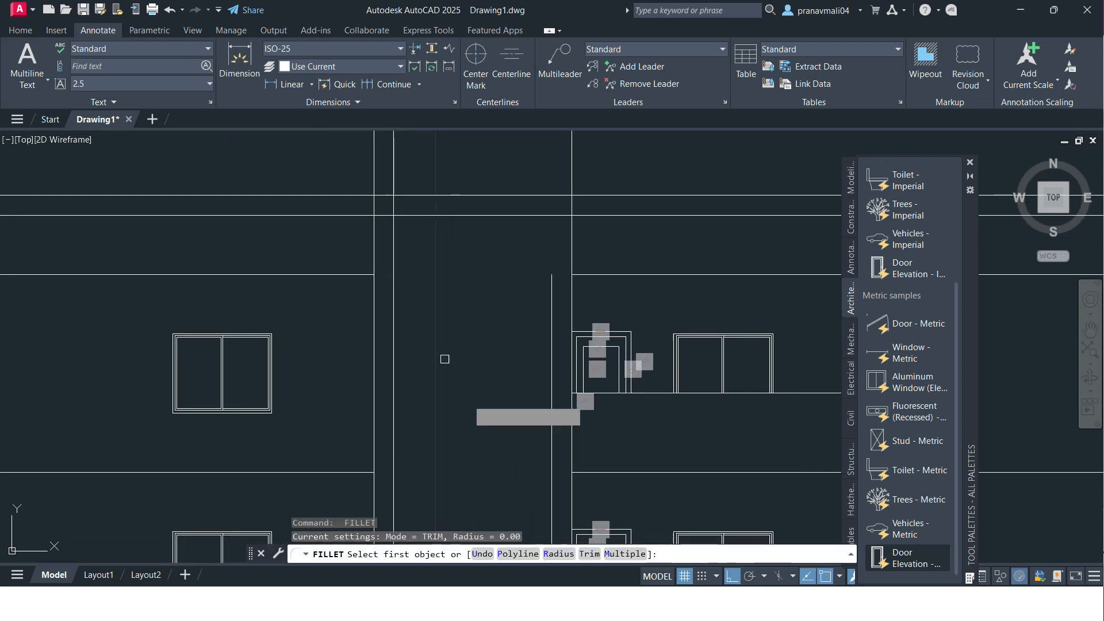
left_click(626, 554)
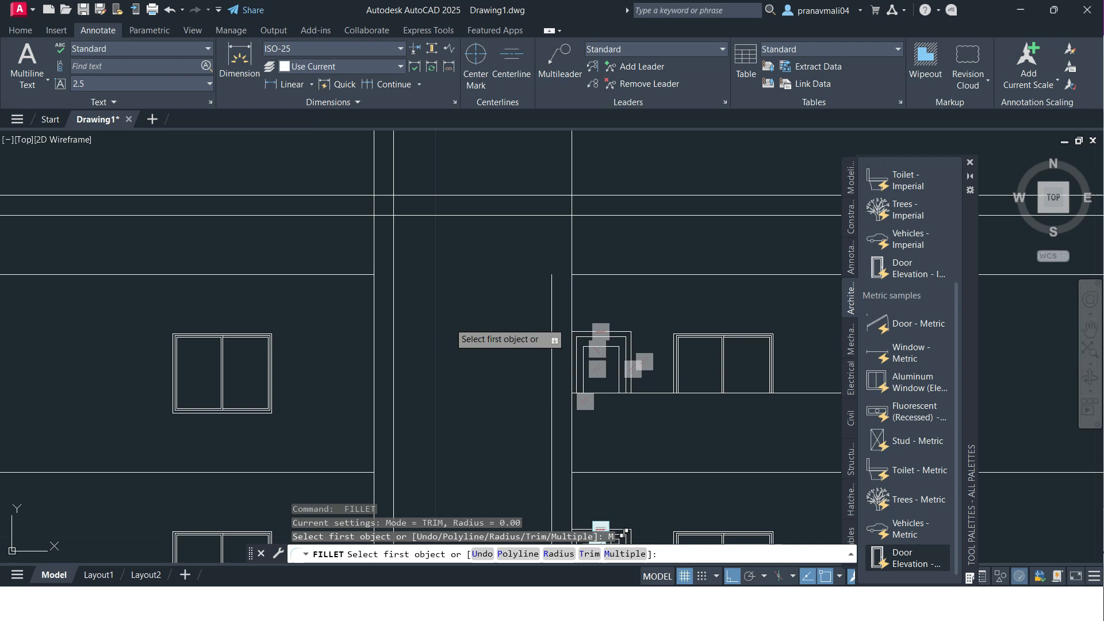
left_click(393, 243)
left_click(480, 217)
left_click(495, 216)
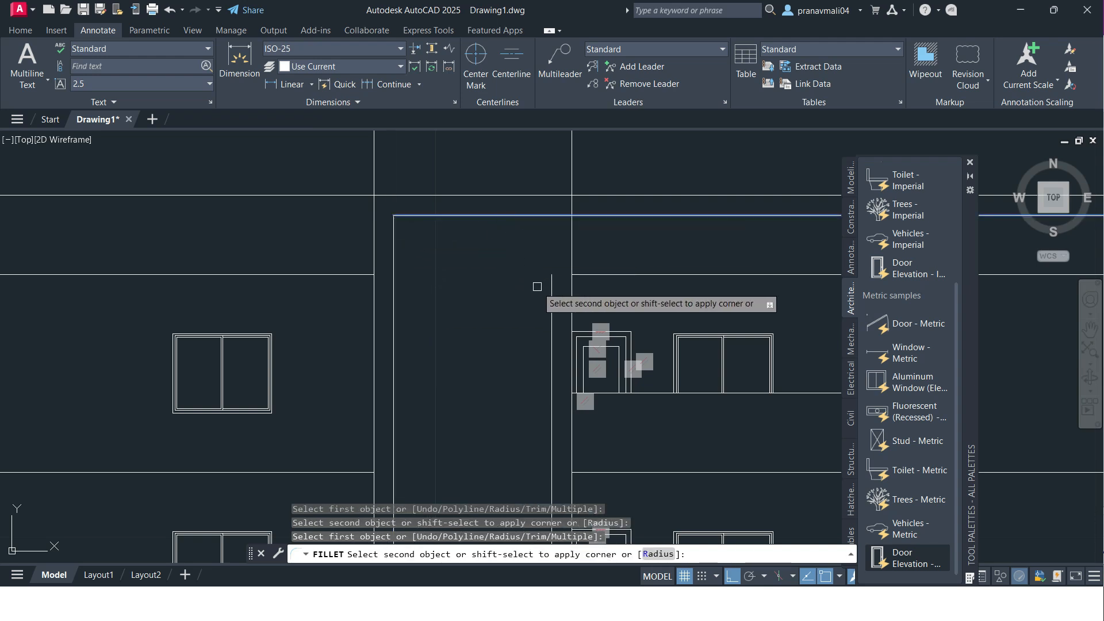
left_click(549, 299)
scroll(521, 340, "down", 2)
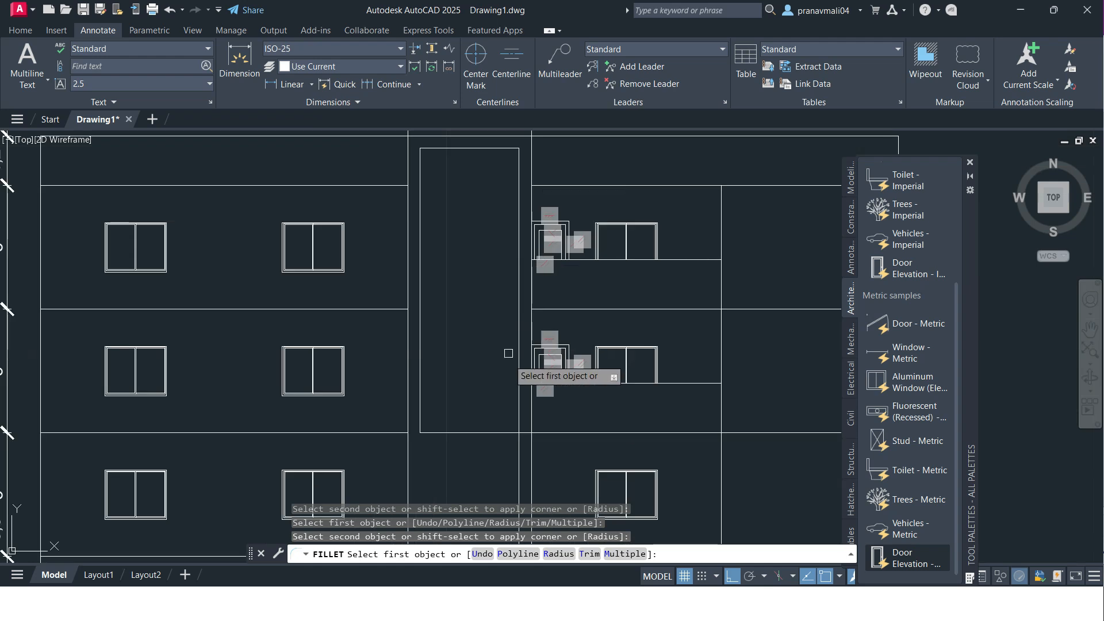
left_click(498, 432)
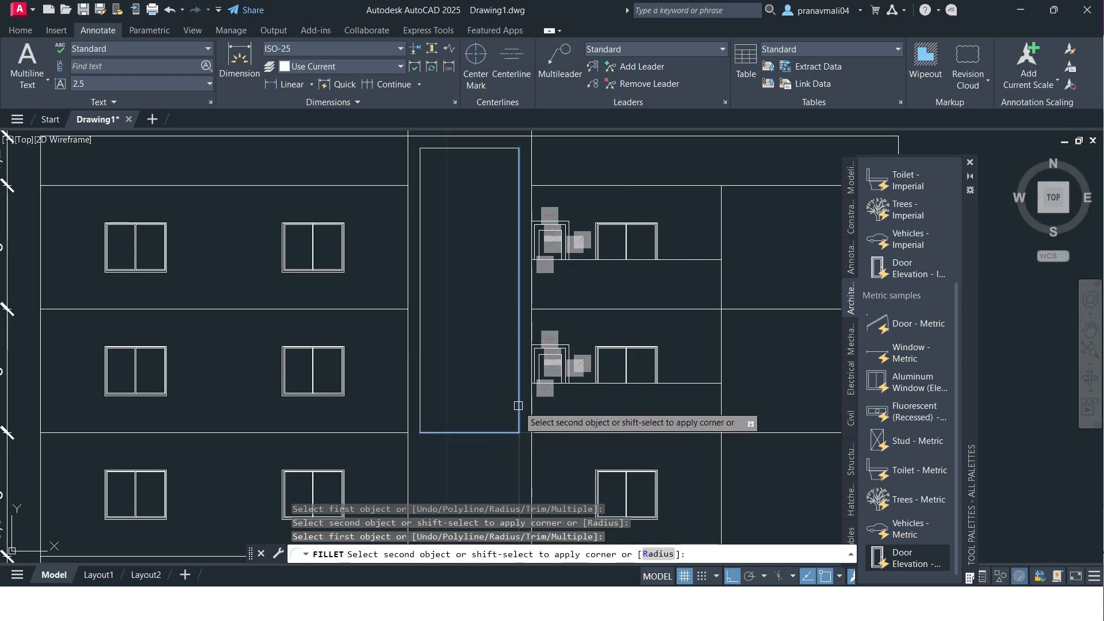
scroll(518, 405, "down", 2)
key("Escape")
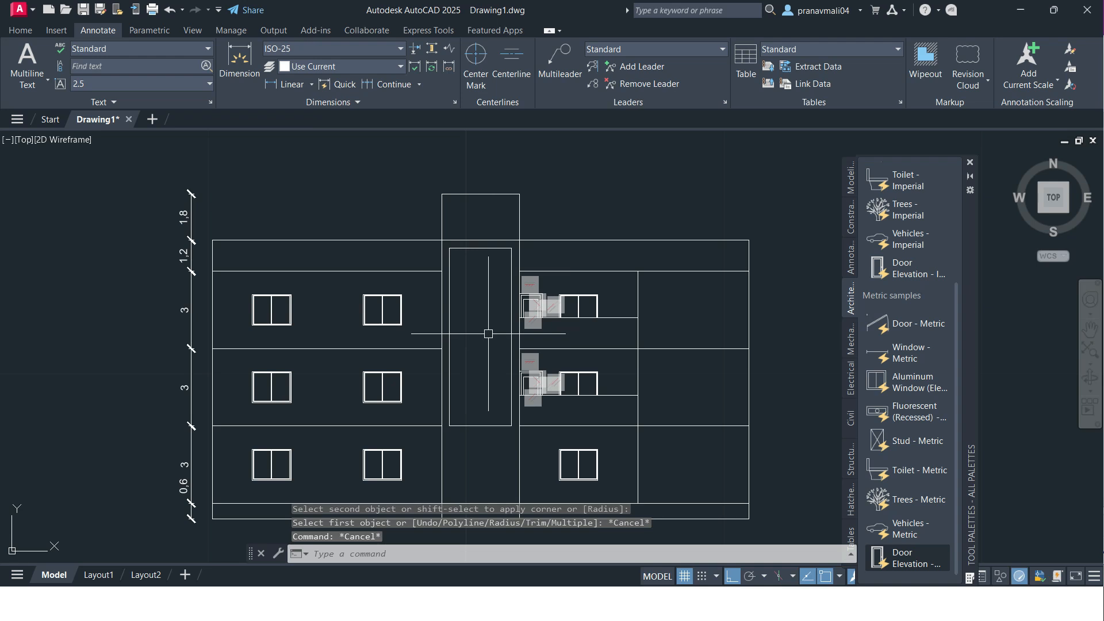
Step: Hatch the inside of the tower's screen panel with the ANSI37 pattern to match the reference lattice
type("h")
key("Return")
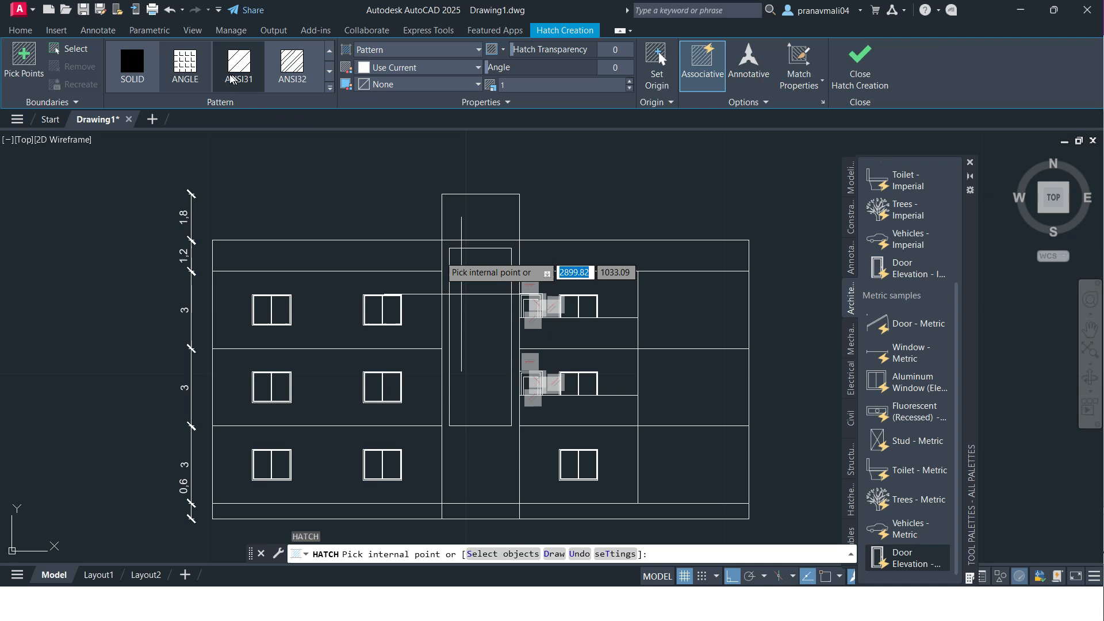
left_click(330, 72)
left_click(329, 72)
left_click(331, 73)
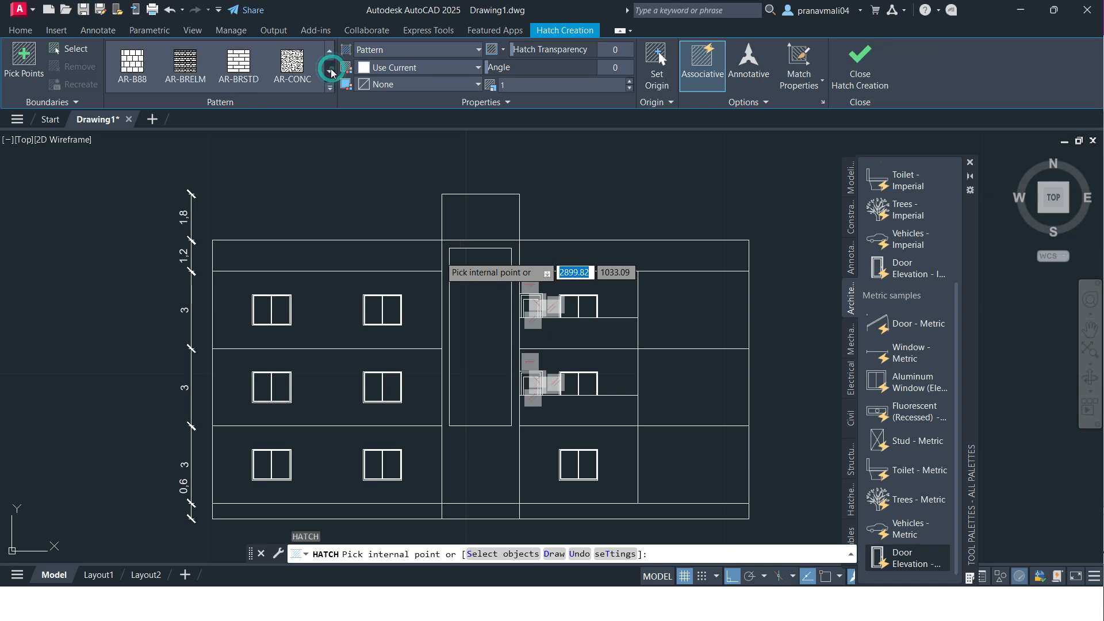
left_click(331, 72)
left_click(331, 71)
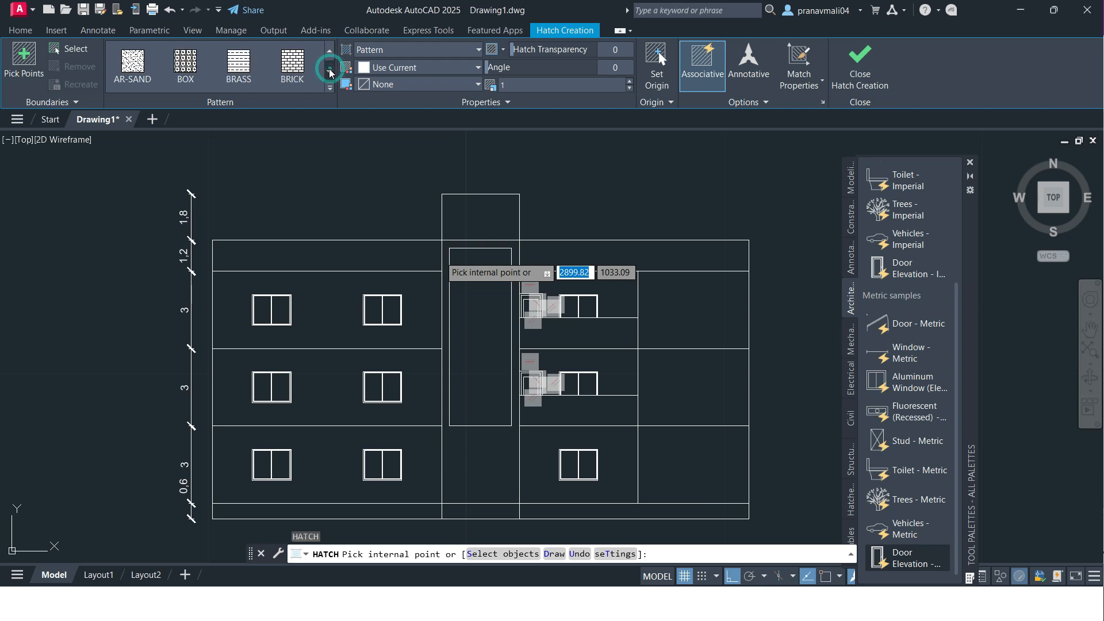
left_click(331, 72)
left_click(331, 72)
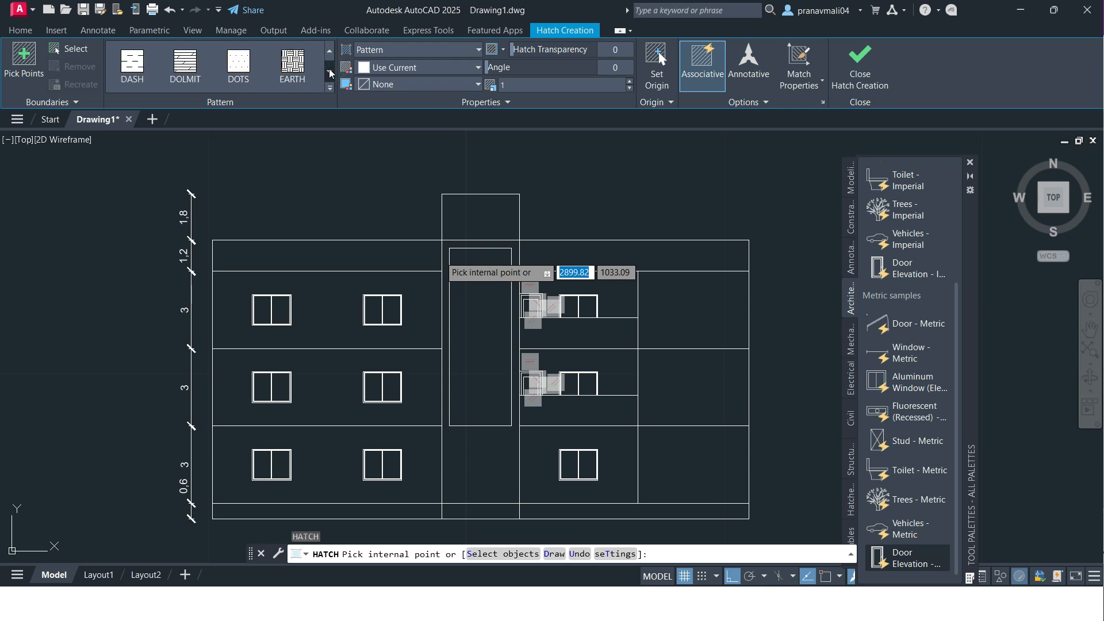
left_click(331, 72)
left_click(330, 72)
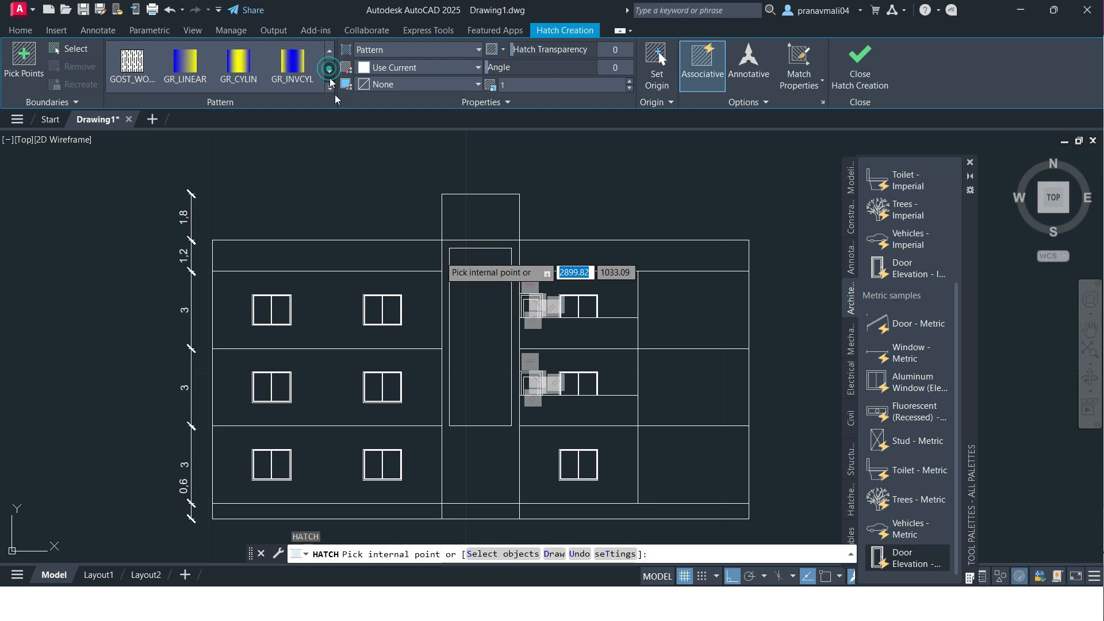
key("alt+Tab")
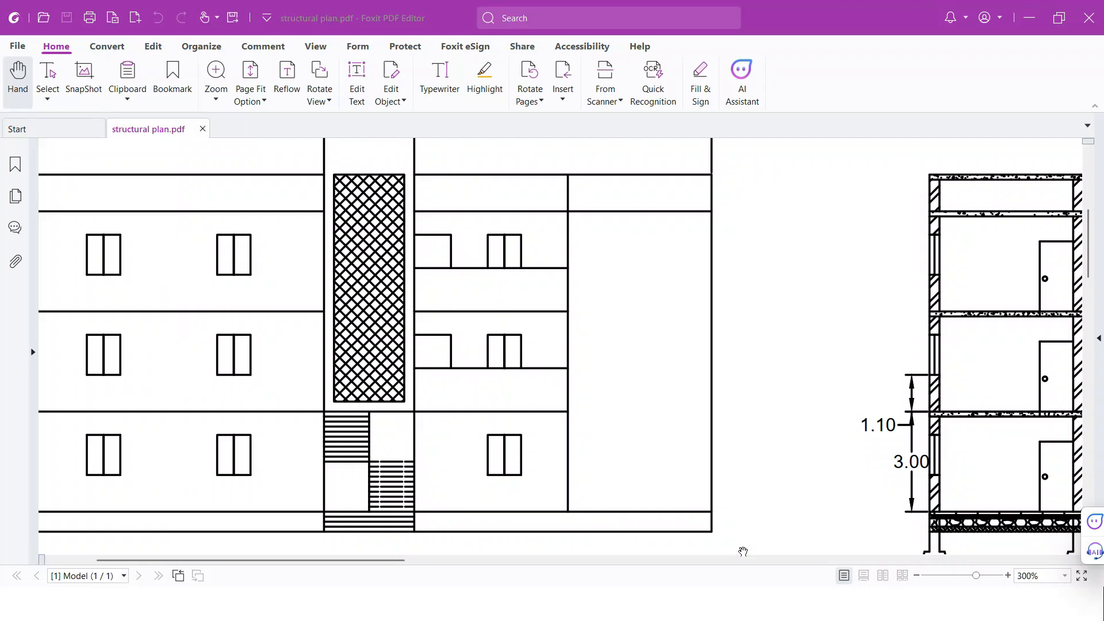
key("alt+Tab")
scroll(223, 81, "up", 5)
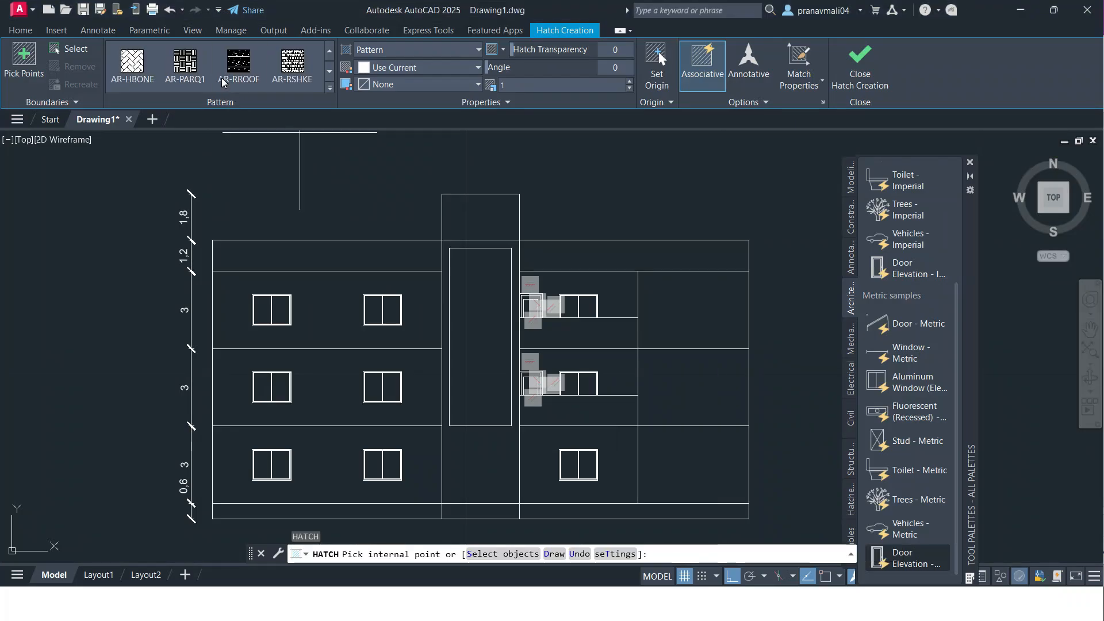
scroll(222, 81, "up", 1)
scroll(225, 80, "down", 1)
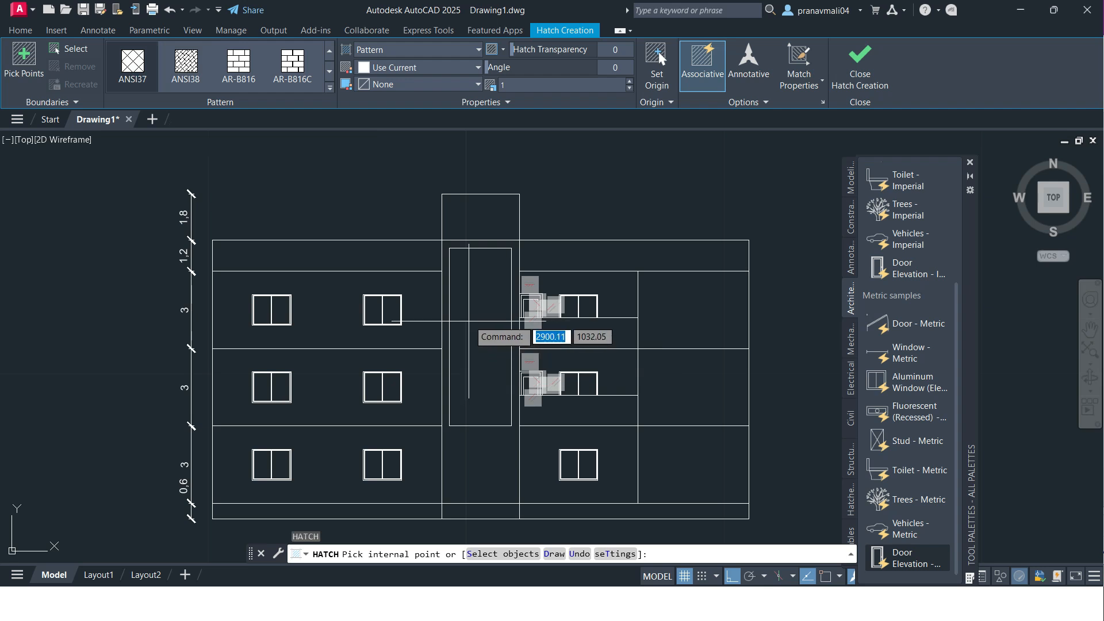
left_click(504, 339)
scroll(498, 350, "up", 2)
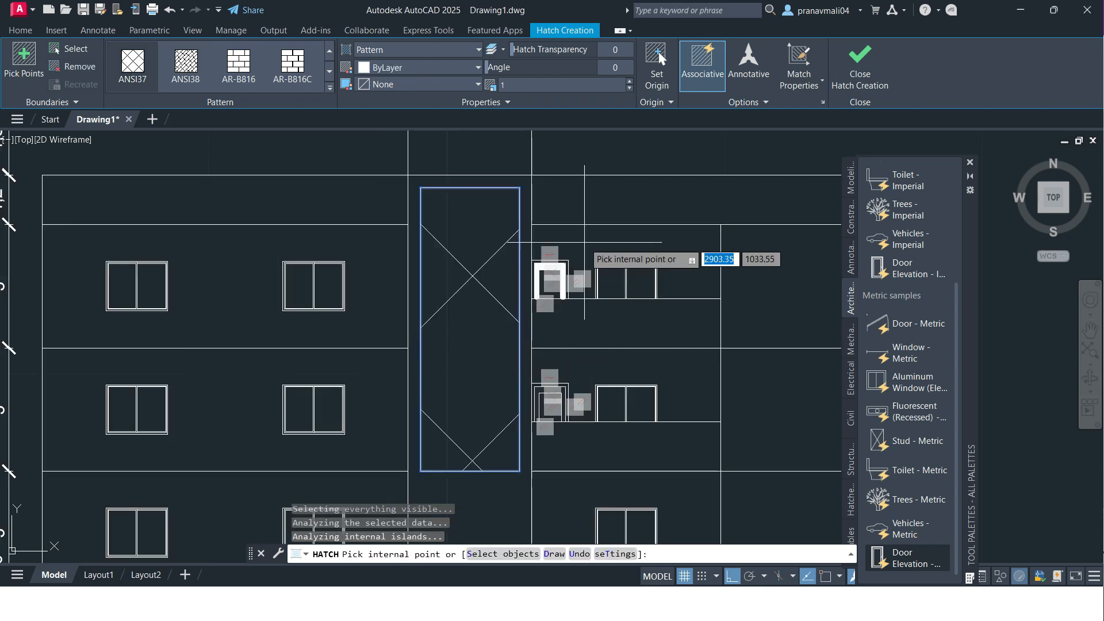
Step: Set the screen panel's hatch scale to 0.09 and finish the hatch
left_click(631, 88)
left_click(631, 88)
left_click(631, 88)
left_click(631, 88)
left_click(631, 88)
left_click(631, 88)
left_click(630, 88)
left_click(631, 88)
left_click(631, 88)
left_click(630, 88)
left_click(630, 88)
left_click(631, 88)
left_click(630, 88)
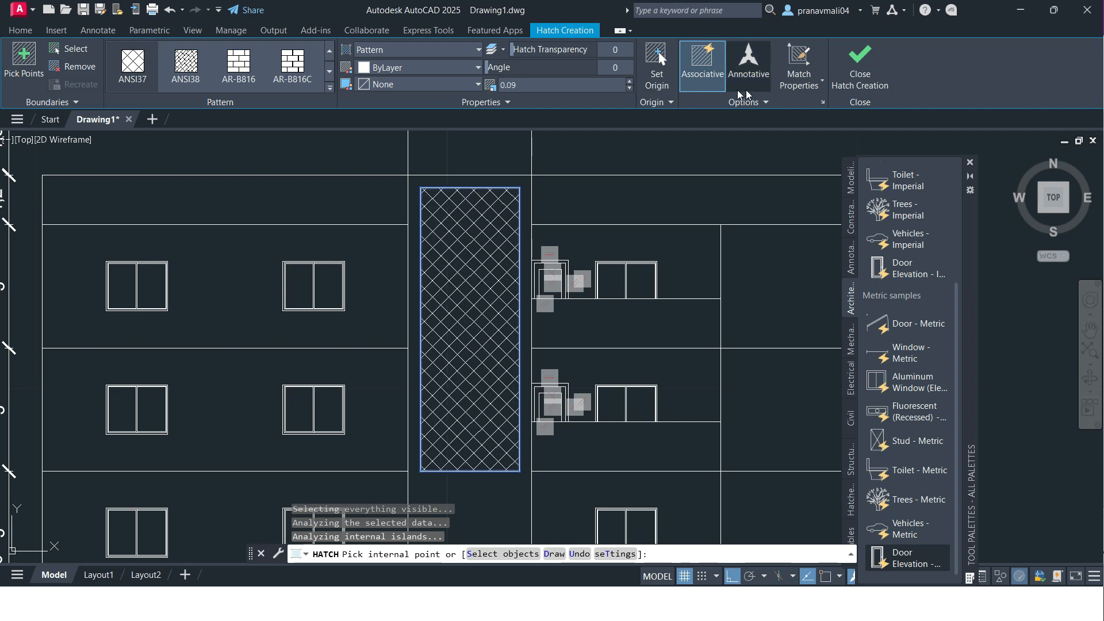
left_click(860, 66)
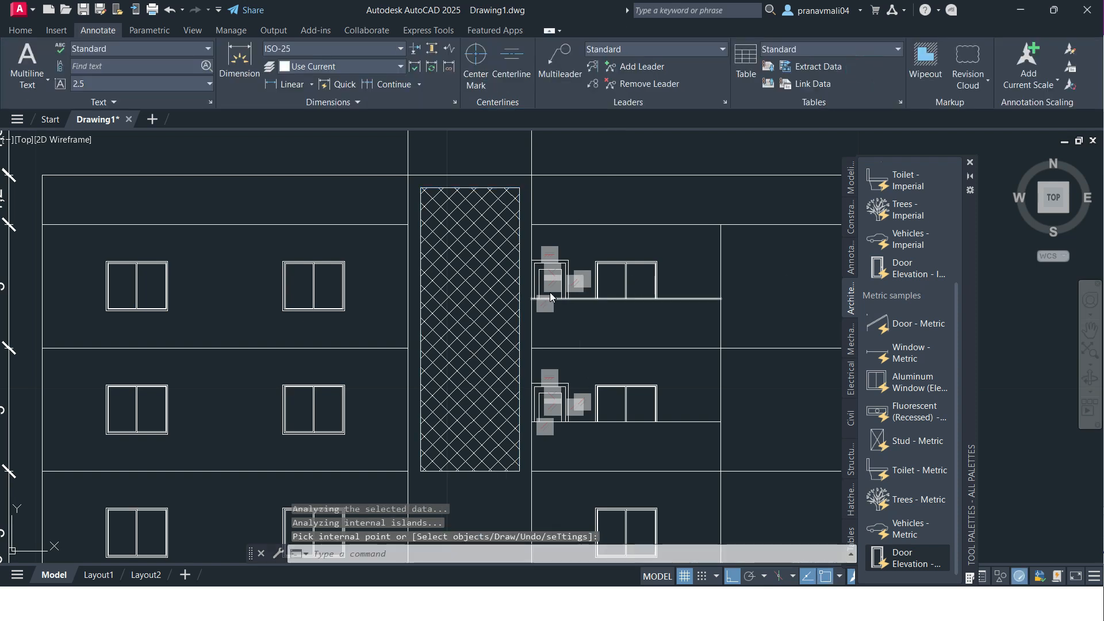
Step: Switch to structural plan.pdf and examine the screen panel's lower edge and the ground-floor stair flights in the reference elevation
scroll(550, 294, "down", 3)
middle_click_drag(544, 295, 524, 268)
scroll(498, 323, "up", 1)
mouse_move(502, 319)
middle_mouse_down()
mouse_move(511, 286)
mouse_move(490, 280)
middle_mouse_up()
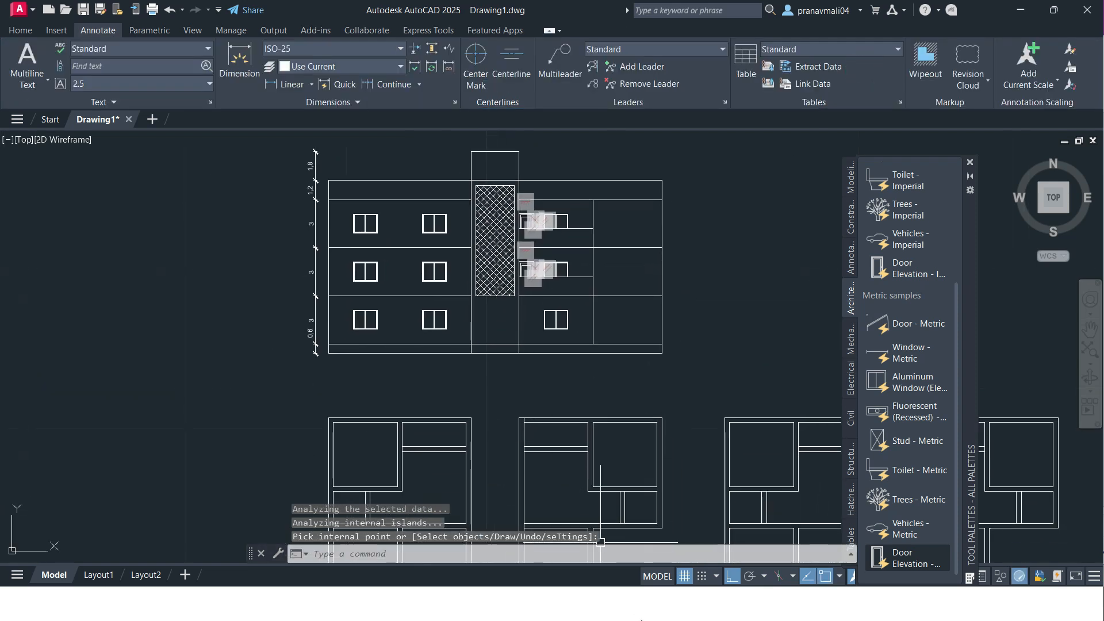
left_click(647, 609)
scroll(588, 454, "down", 1, "ctrl")
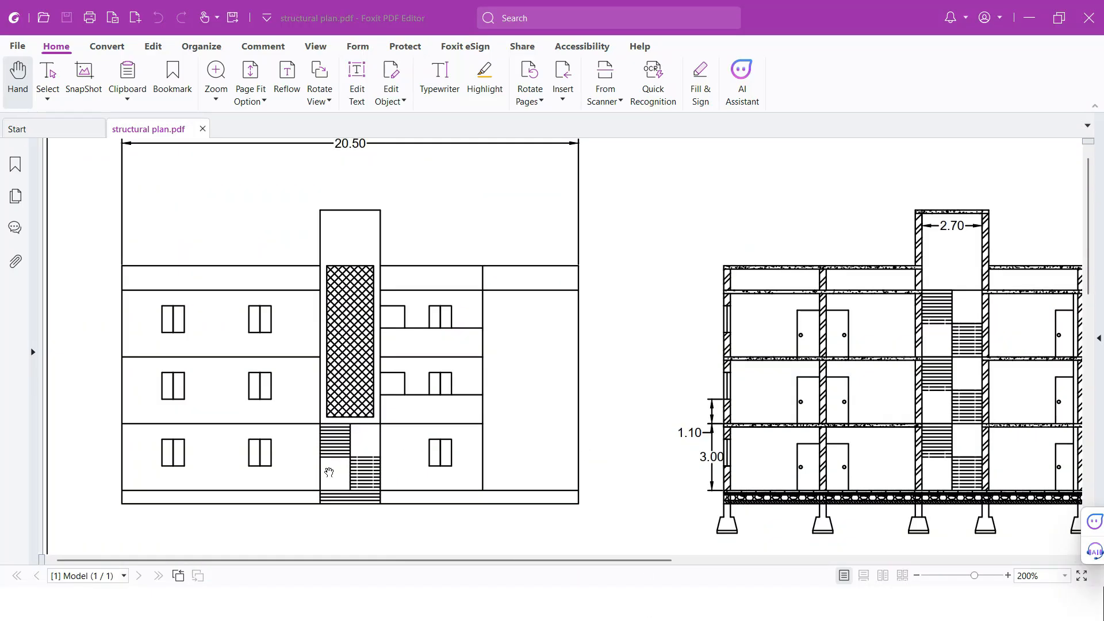
scroll(330, 466, "down", 1, "ctrl")
scroll(163, 495, "up", 3, "ctrl")
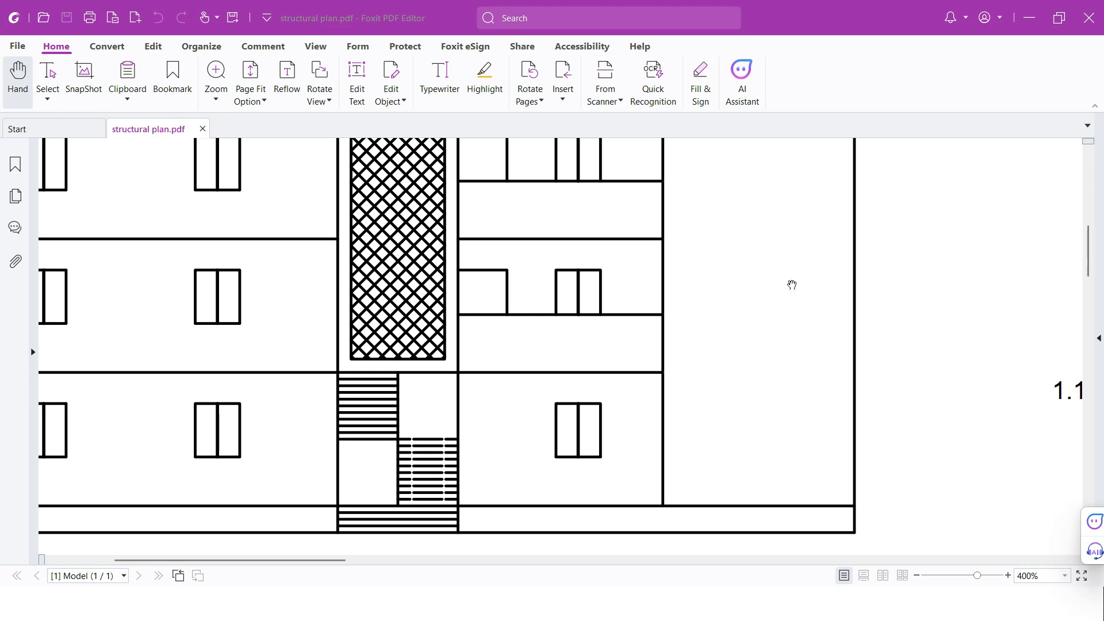
Step: Switch to the AutoCAD drawing and move the screen panel's lower edge up by 0.3
key("alt+Tab")
scroll(486, 305, "up", 4)
middle_click_drag(460, 310, 459, 331)
key("alt+Tab")
key("alt+Tab")
scroll(497, 310, "up", 3)
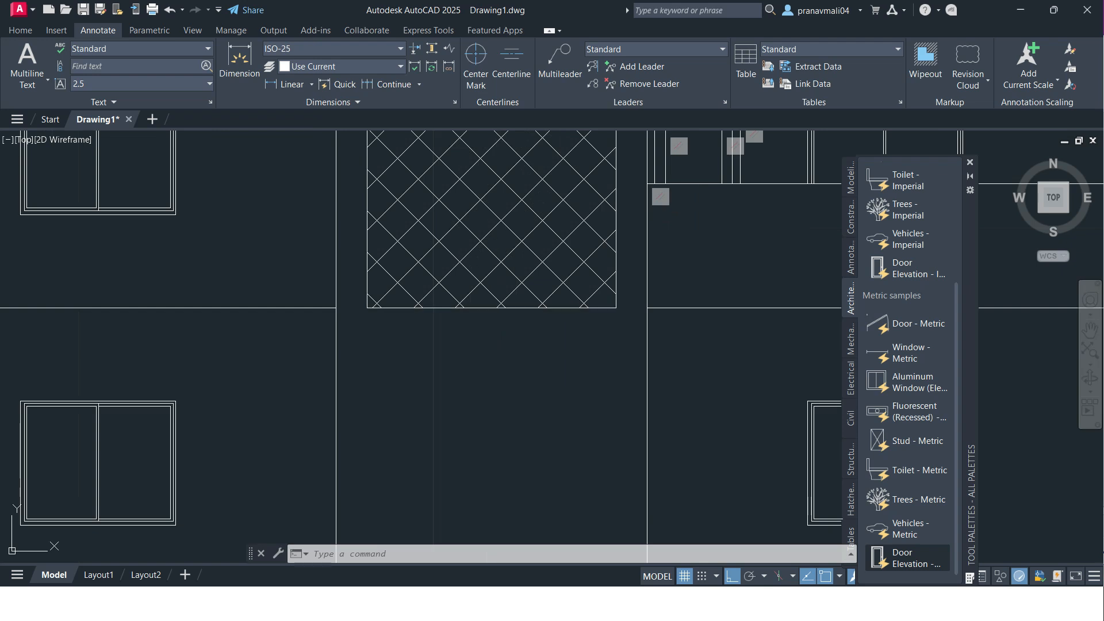
left_click(492, 308)
scroll(491, 308, "up", 2)
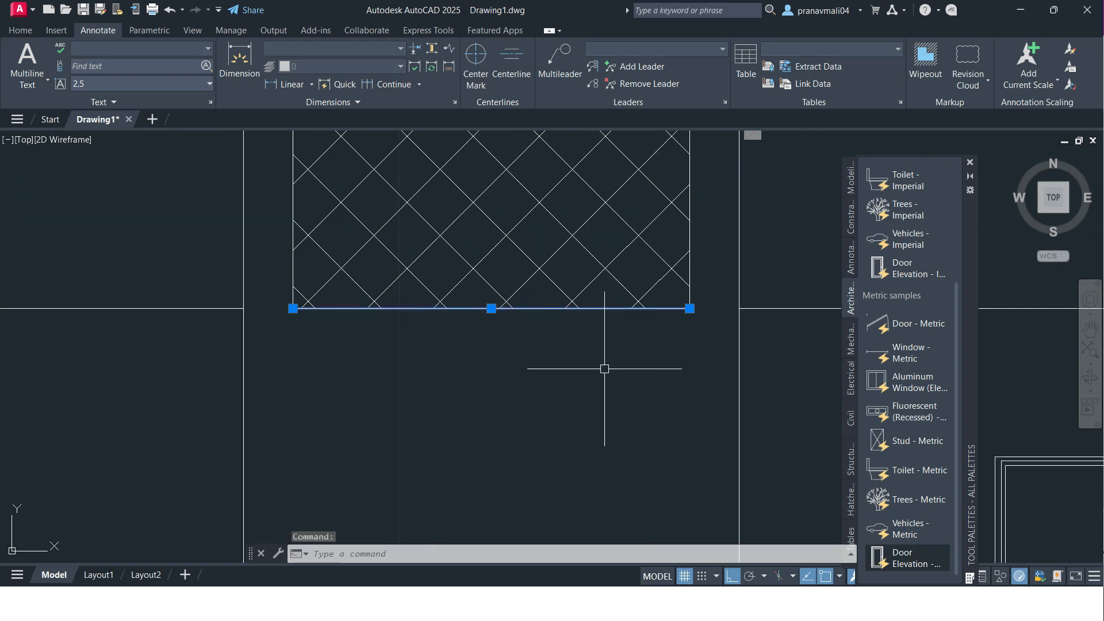
type("m")
key("Return")
left_click(689, 308)
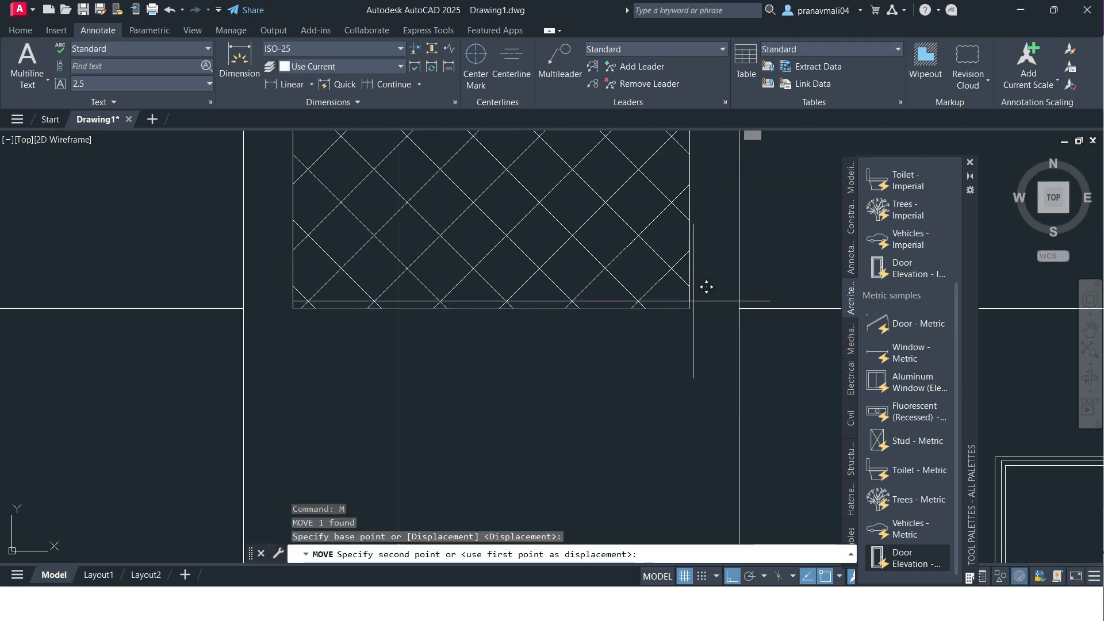
type("0.3")
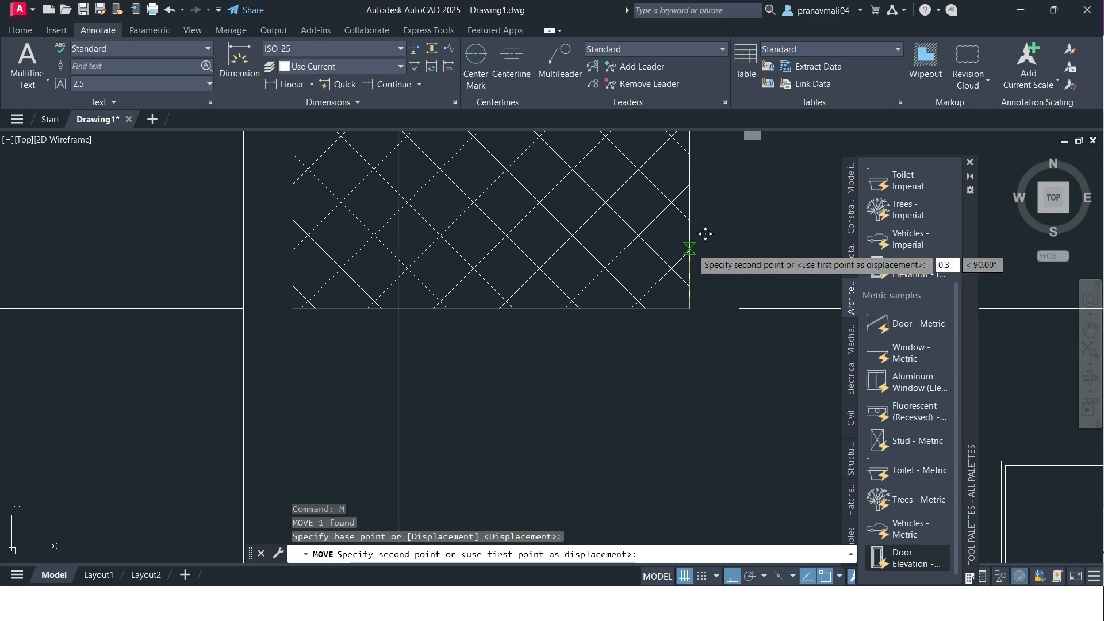
key("Return")
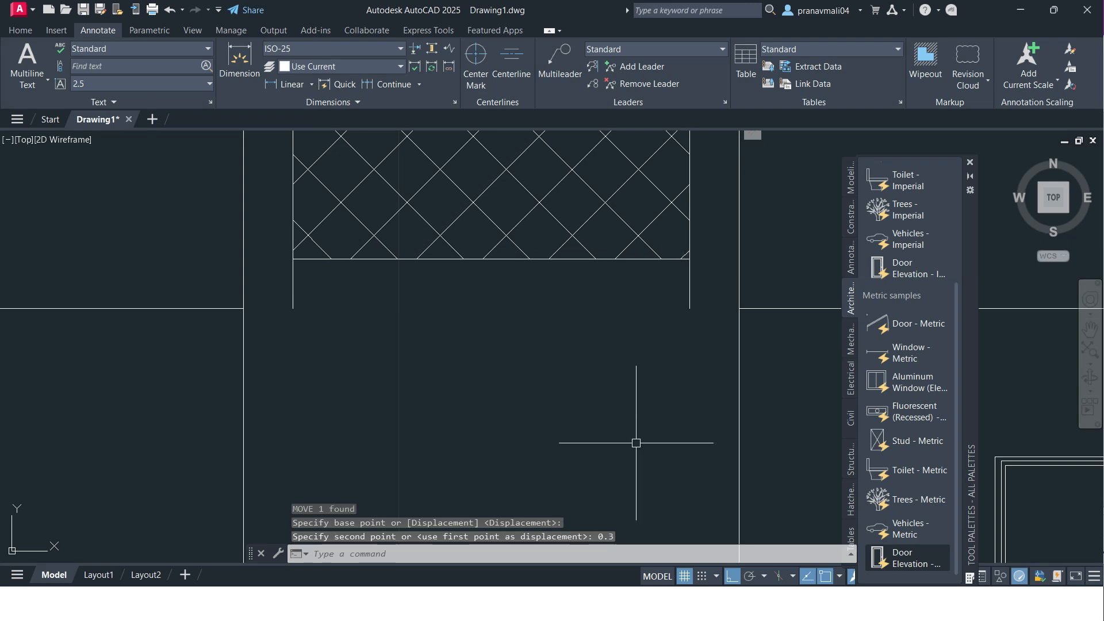
key("Escape")
key("Escape")
Step: Switch to structural plan.pdf and compare the screen panel's lower edge with the floor line beneath it
key("alt+Tab")
key("alt+Tab")
key("Tab")
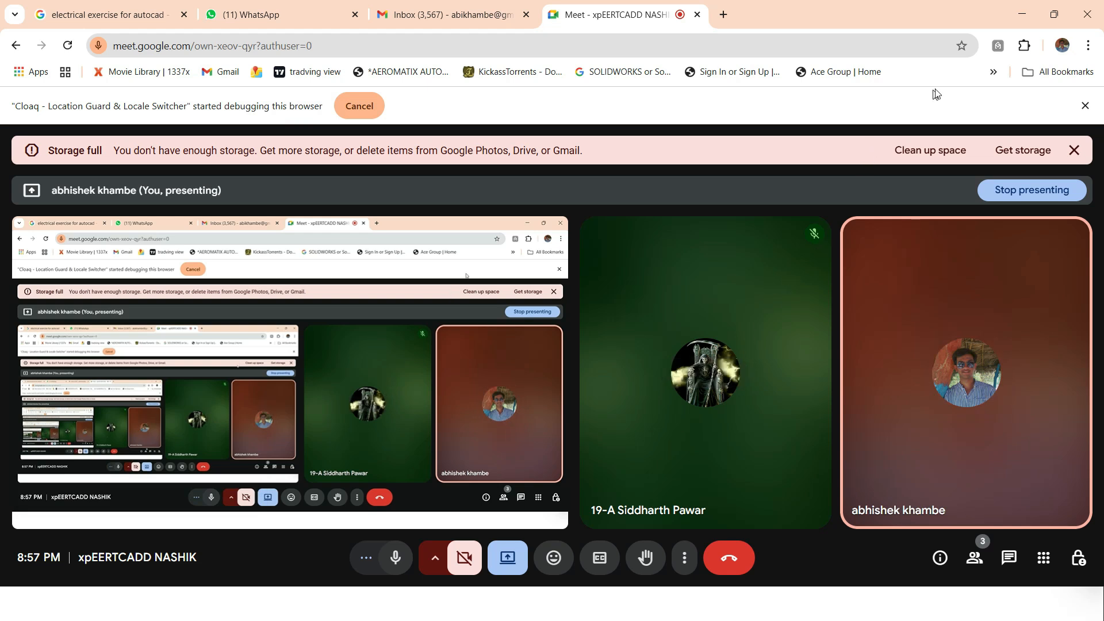
left_click(1029, 14)
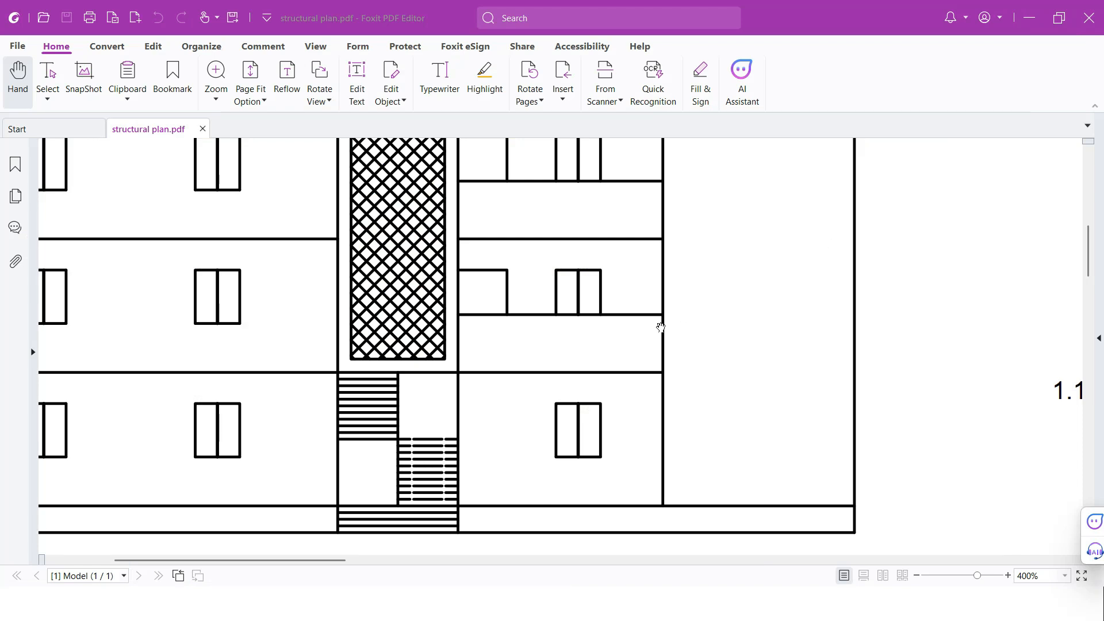
key("alt+Tab")
key("alt+Tab")
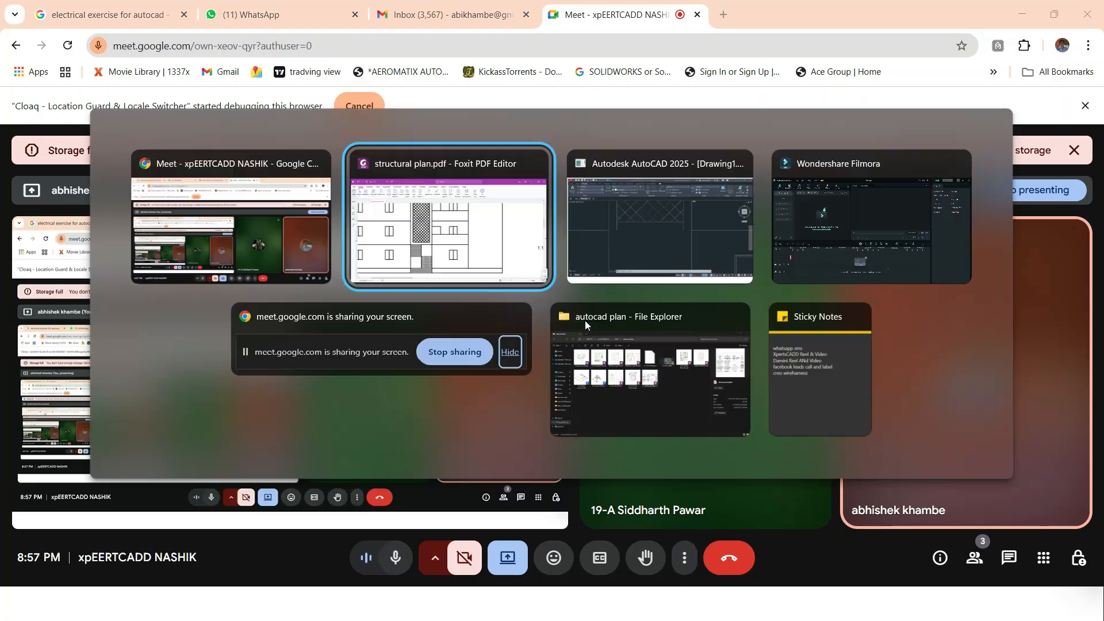
Step: Return to the AutoCAD drawing and draw a horizontal line joining the lower ends of the screen panel's side lines
key("alt+Tab")
scroll(563, 310, "down", 2)
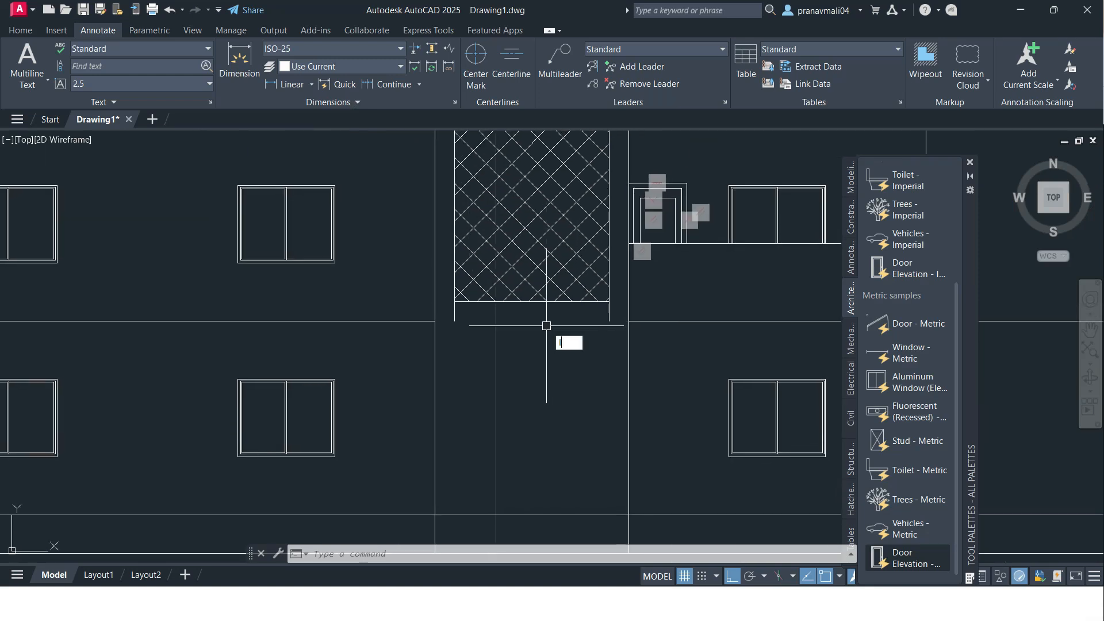
type("l")
key("Return")
left_click(454, 321)
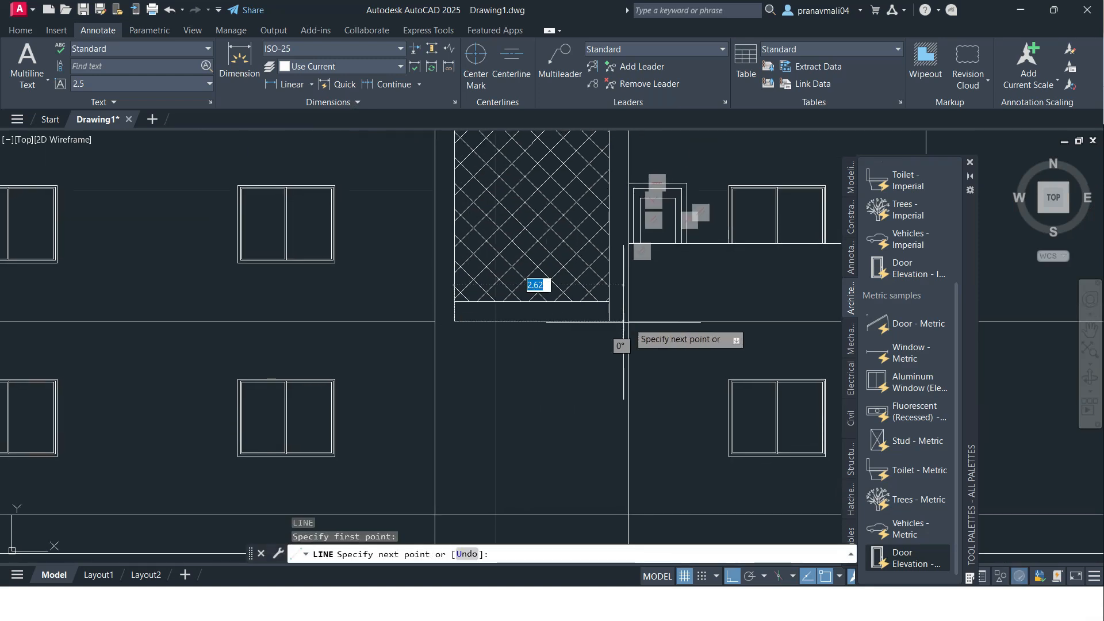
key("Escape")
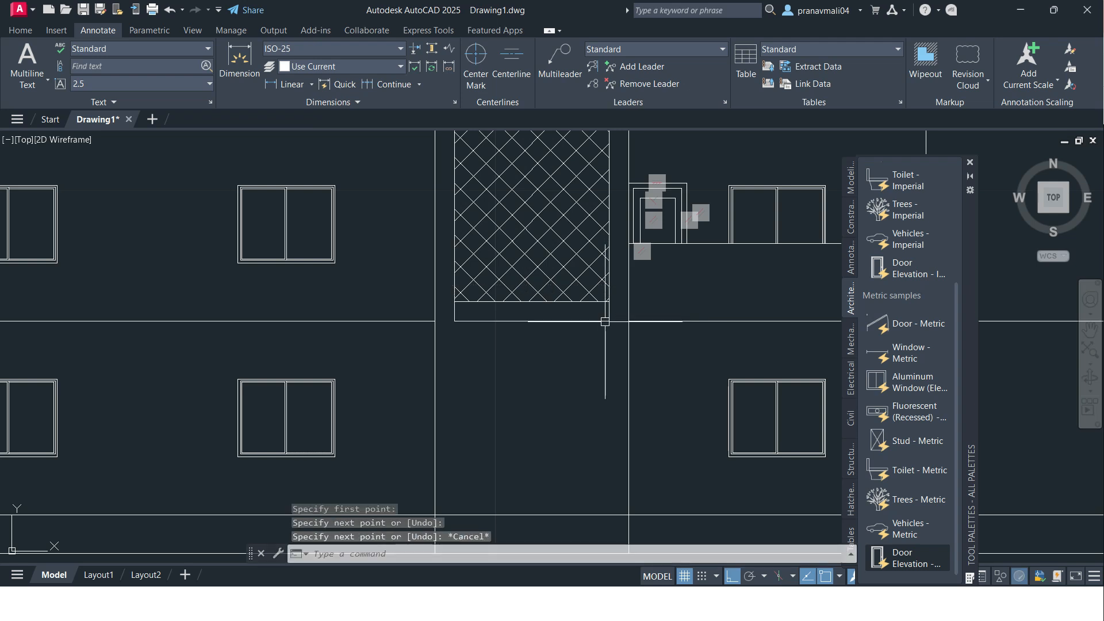
key("Escape")
Step: Trim the panel's side lines below its lower edge and extend the floor line beneath to both tower walls
middle_click_drag(559, 324, 567, 313)
middle_click_drag(477, 323, 482, 326)
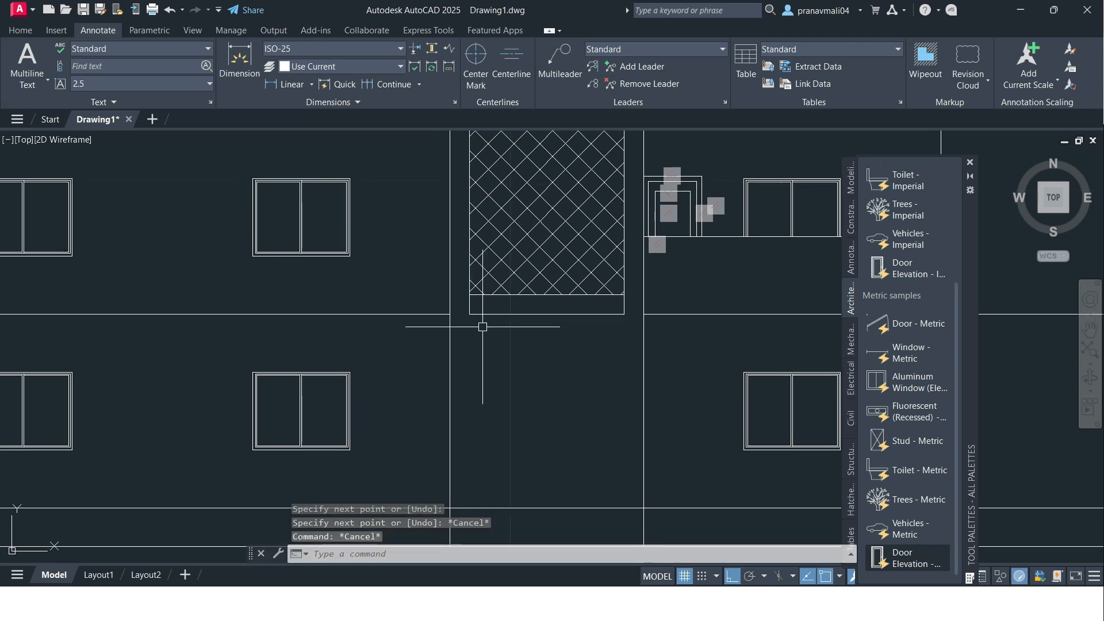
type("tr")
key("Return")
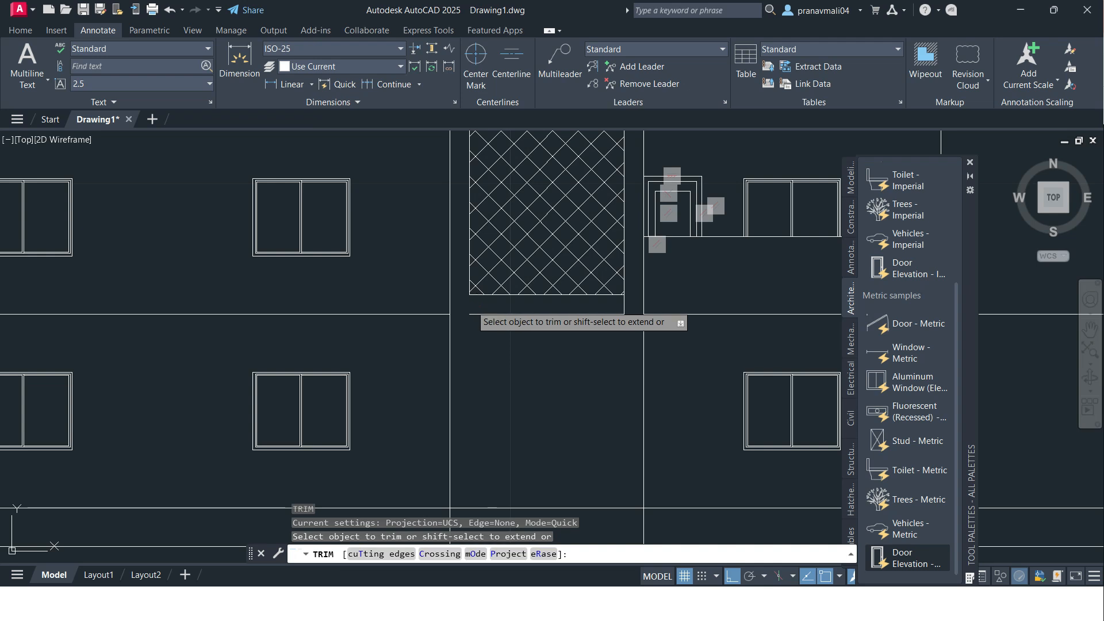
left_click(471, 306)
left_click(622, 306)
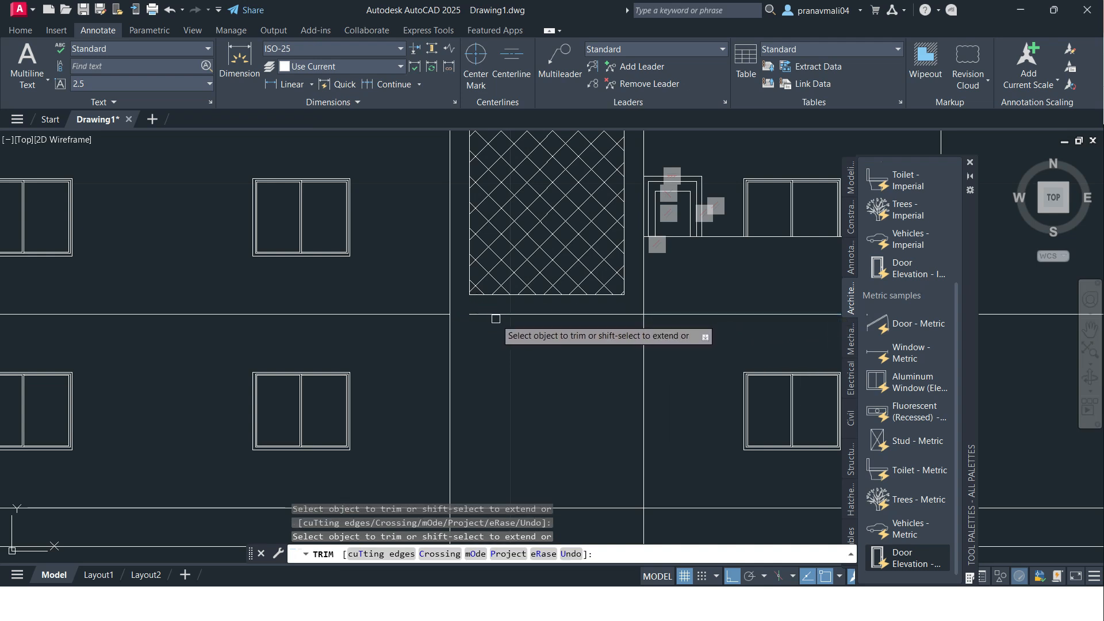
key("Escape")
scroll(509, 352, "down", 2)
scroll(508, 352, "down", 2)
key("Escape")
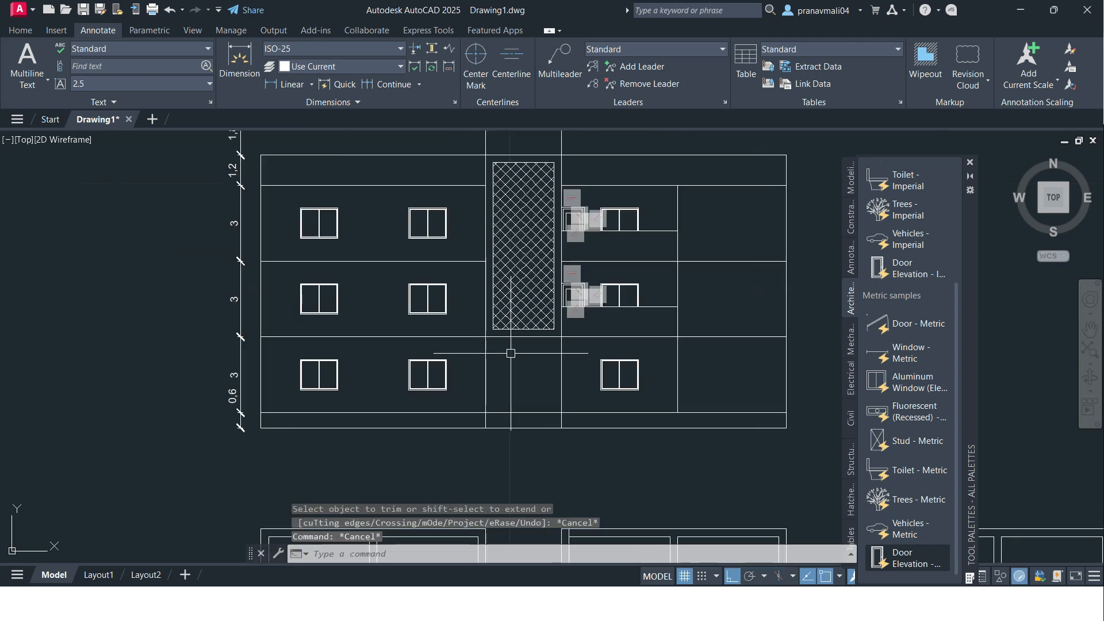
Step: Check the stairs in structural plan.pdf, then draw a vertical line in AutoCAD from the tower's first-floor line midpoint down to the plinth line
key("alt+Tab")
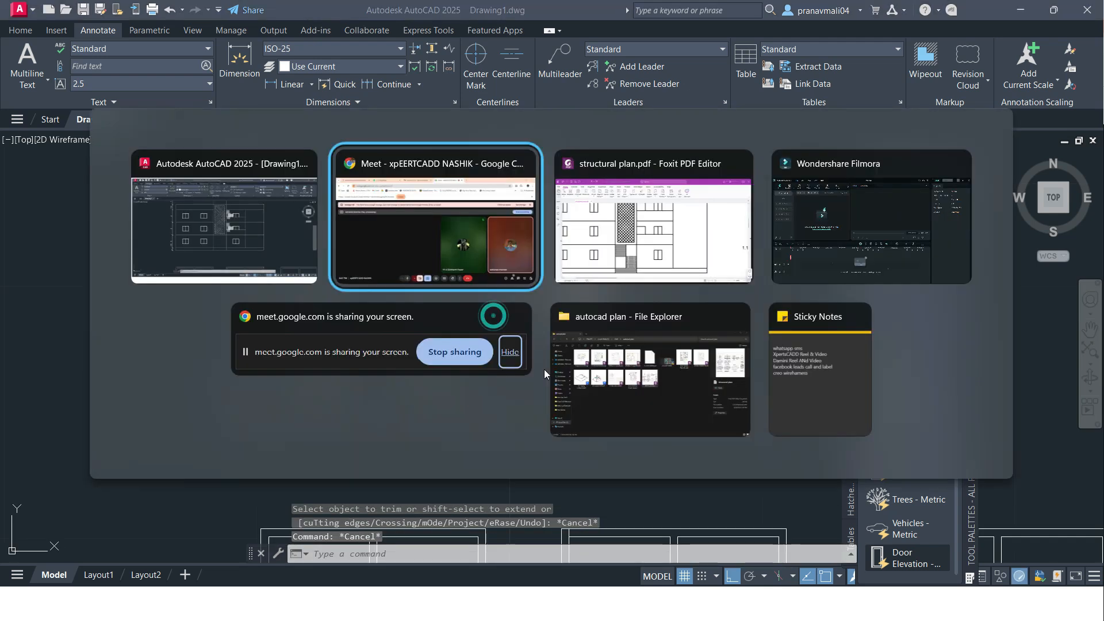
key("alt+Tab")
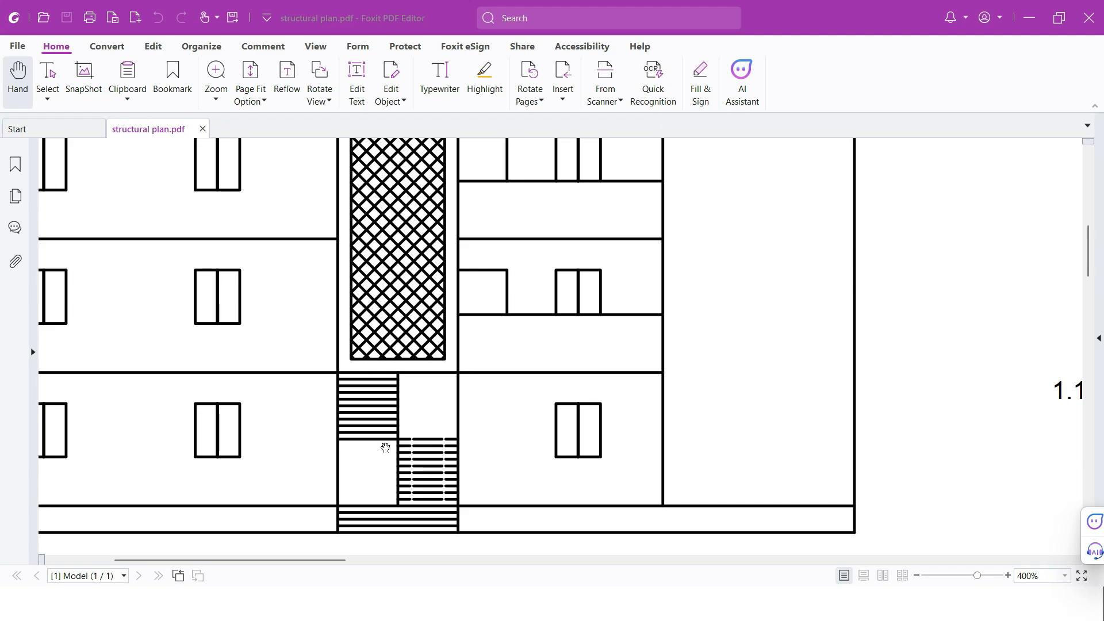
key("alt+Tab")
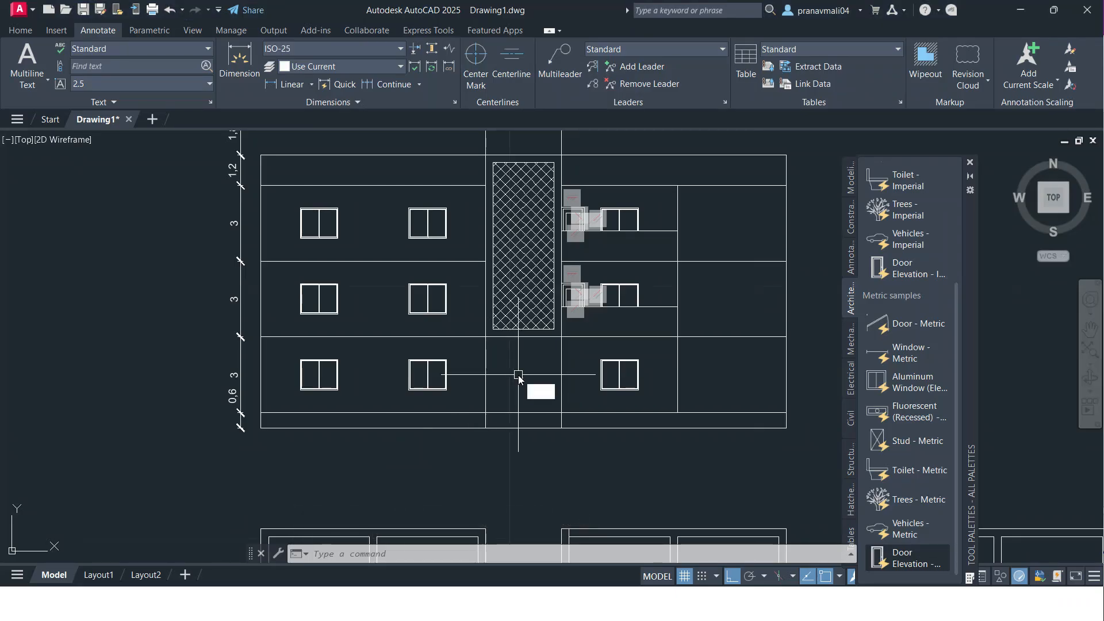
type("l")
key("Return")
scroll(519, 377, "up", 4)
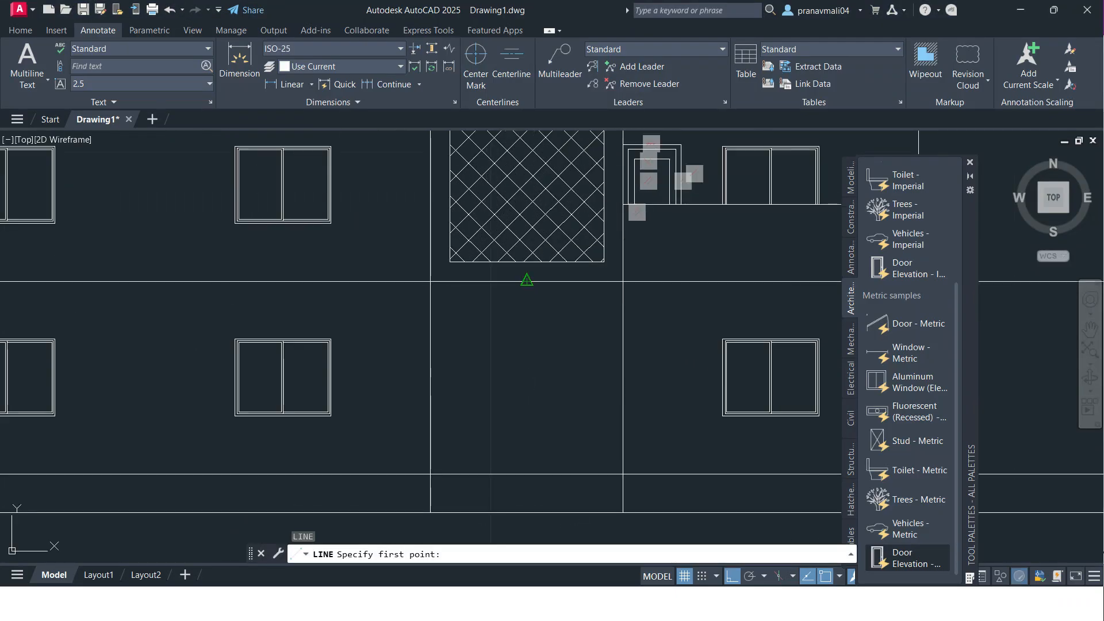
left_click(527, 280)
left_click(526, 470)
key("Return")
middle_click_drag(541, 341, 541, 338)
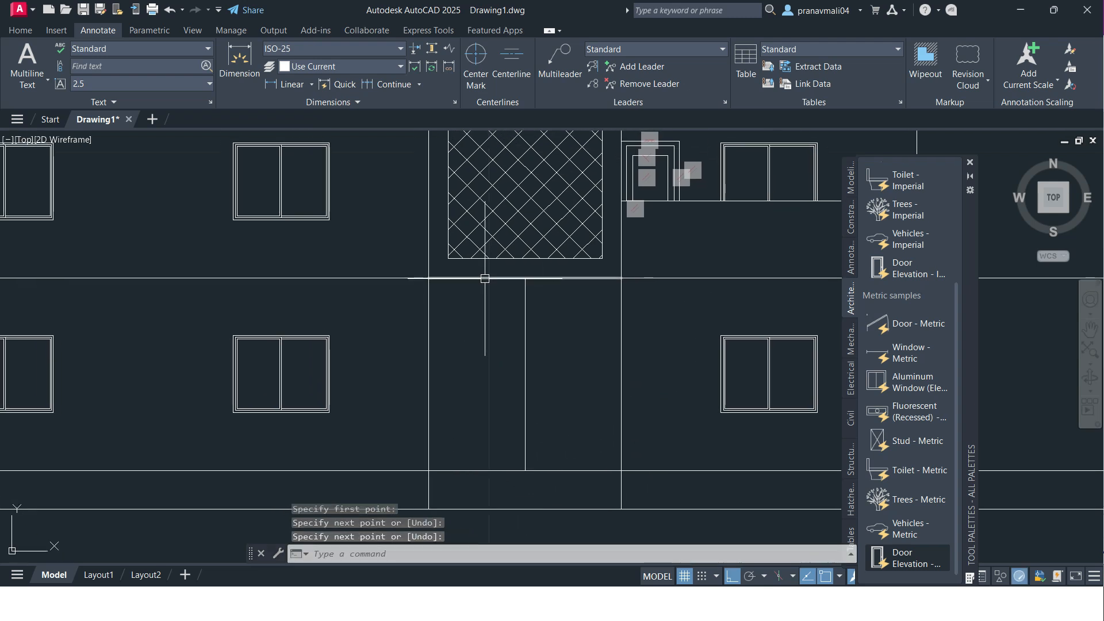
Step: Draw a horizontal line along the first-floor line from the tower's left wall to the top of the stair's centre line
key("Return")
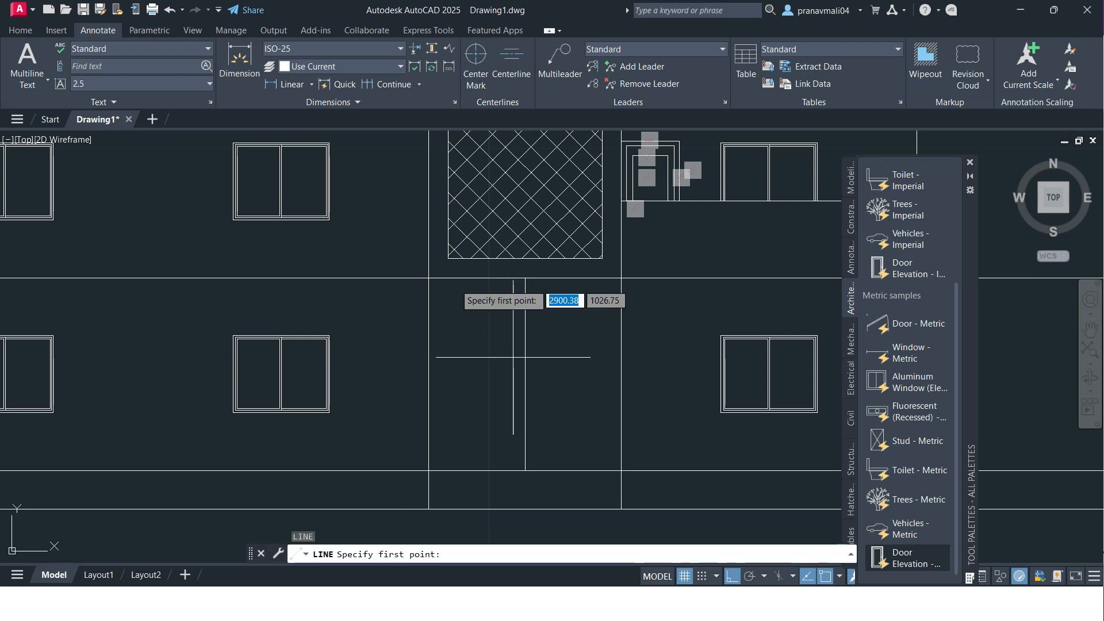
left_click(429, 278)
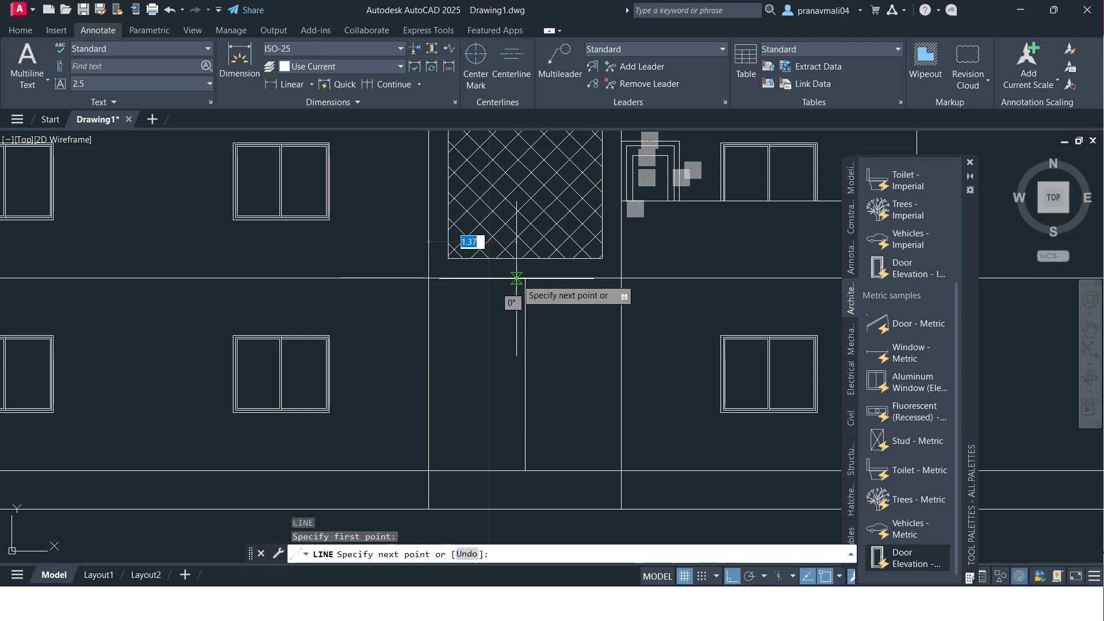
left_click(525, 278)
key("Return")
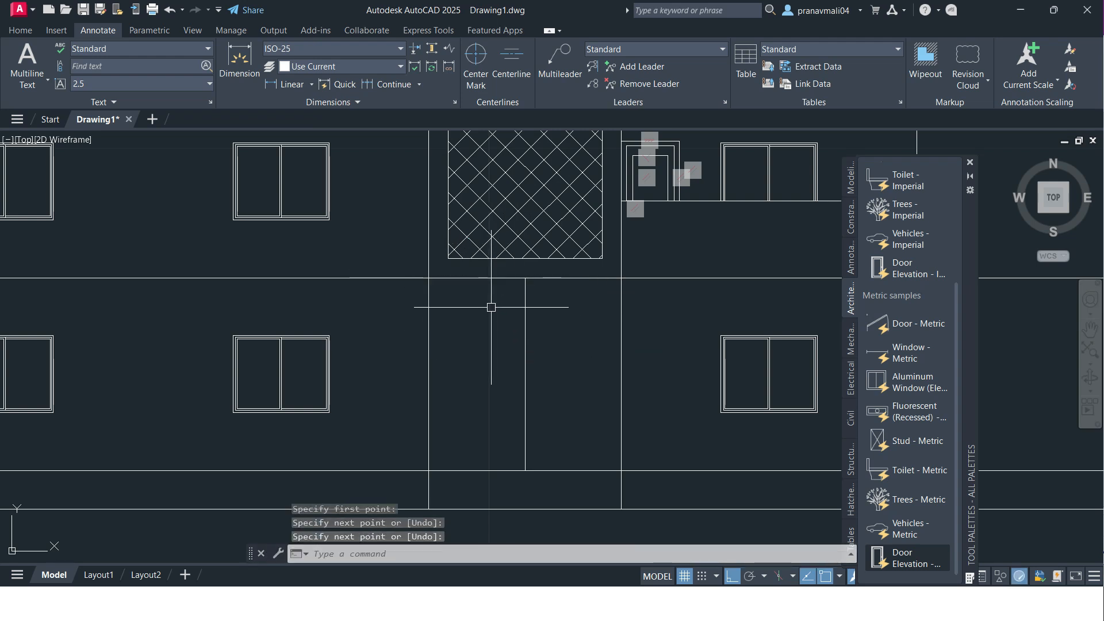
middle_click_drag(498, 311, 511, 327)
type("o")
key("Return")
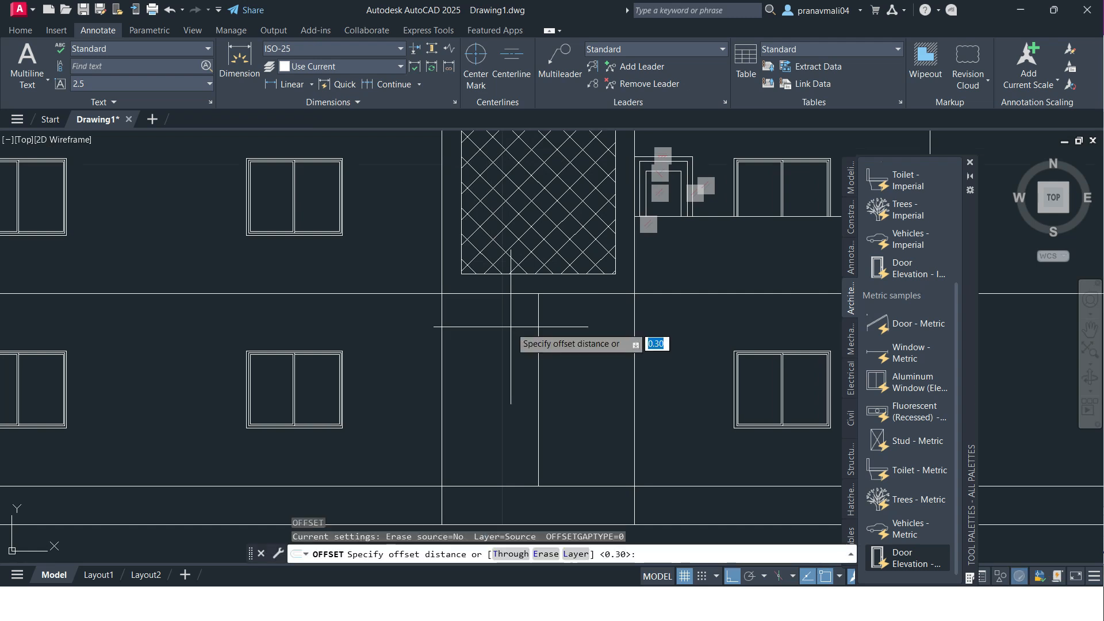
key("Escape")
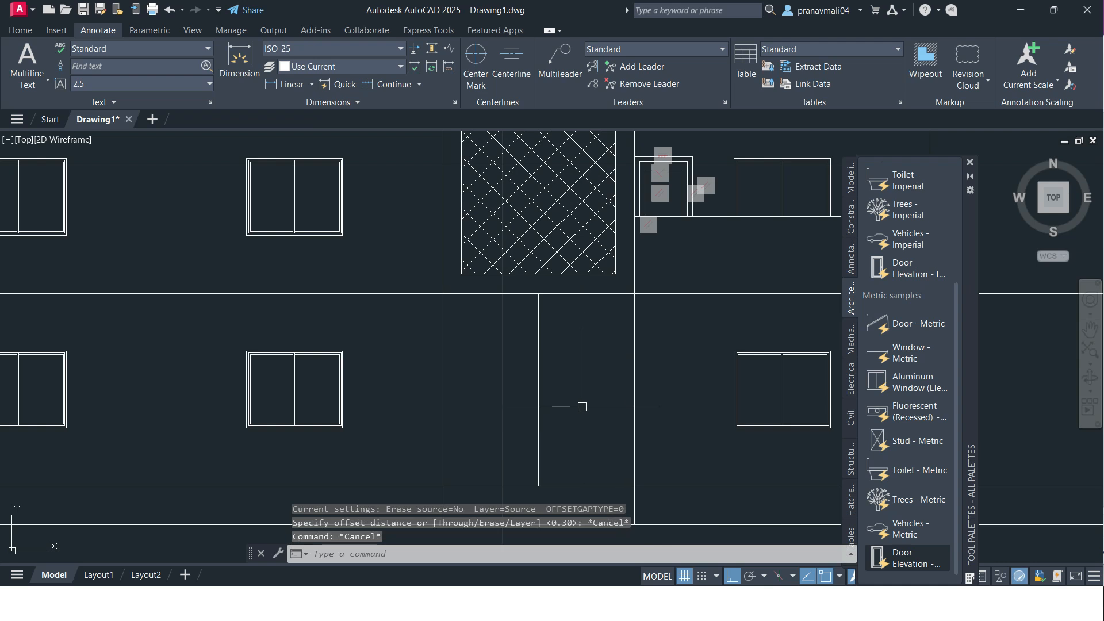
Step: Open Calculator and divide the 3 m storey height by 20 to work out the stair riser spacing
key("alt")
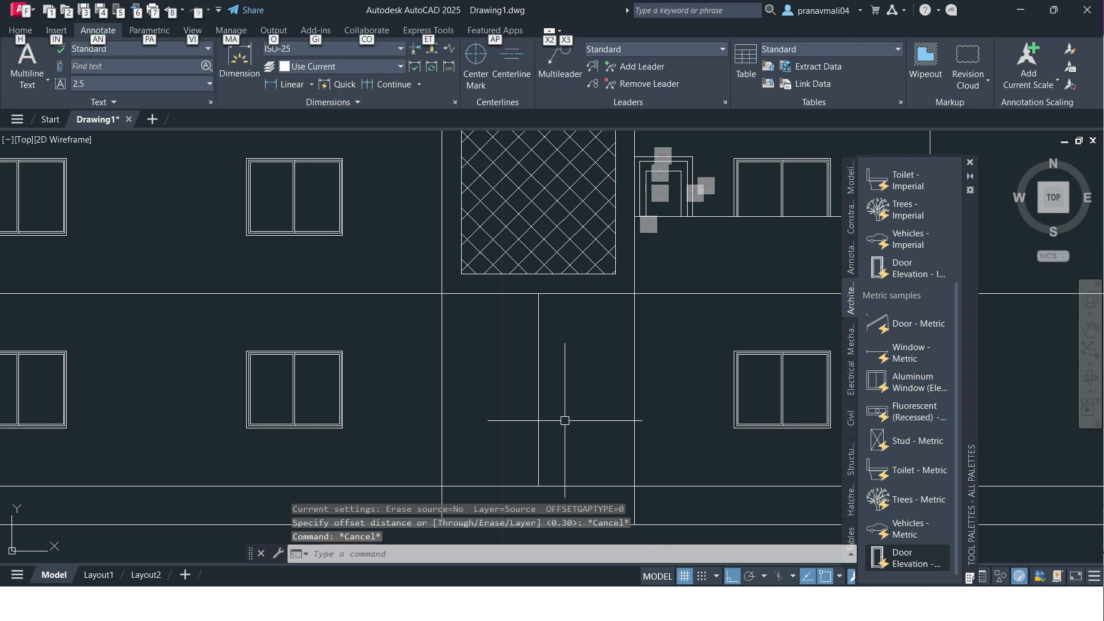
key("super")
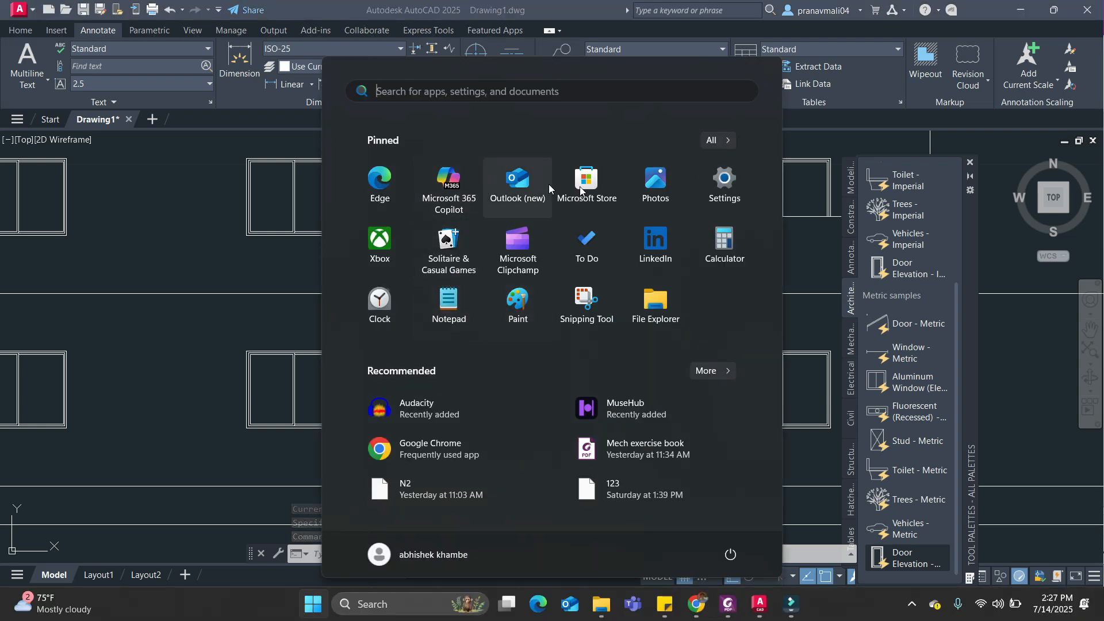
left_click(748, 253)
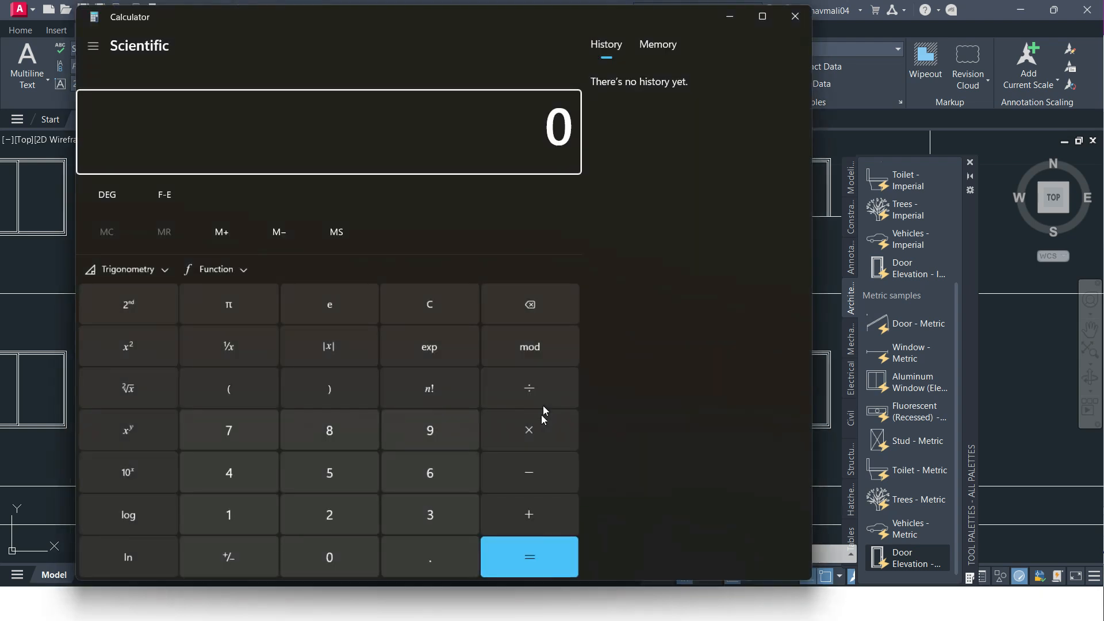
left_click(438, 515)
left_click(523, 396)
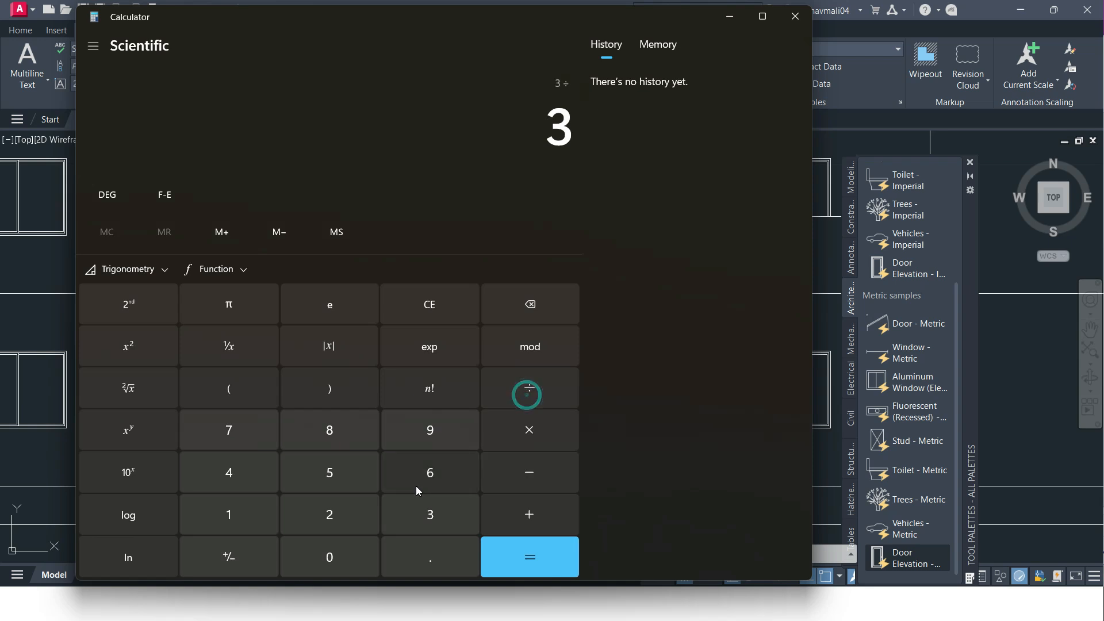
left_click(484, 535)
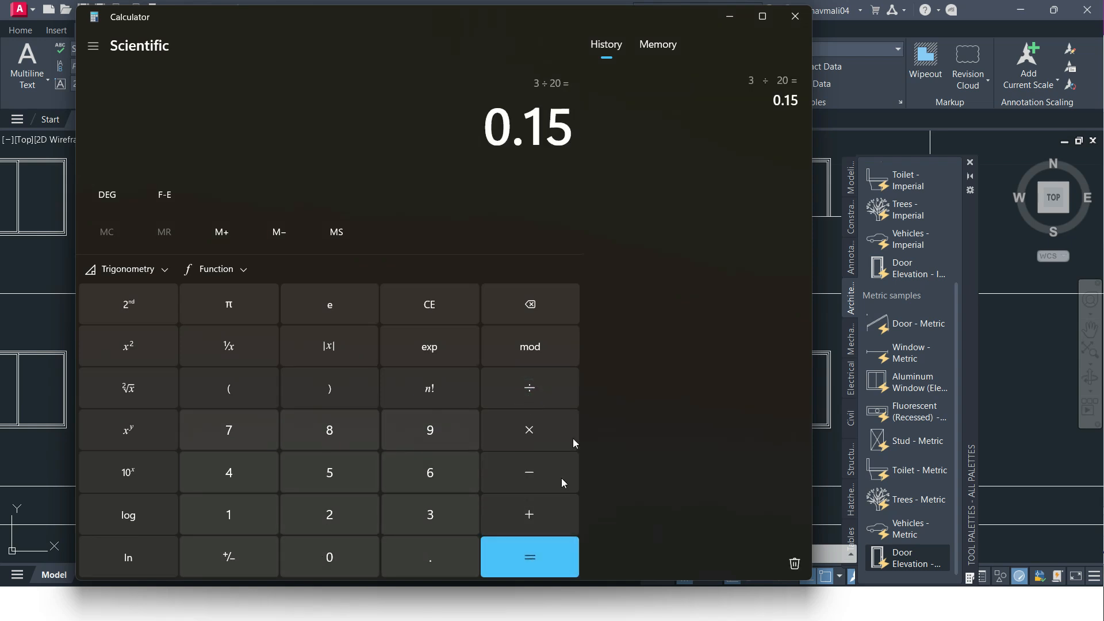
left_click(729, 17)
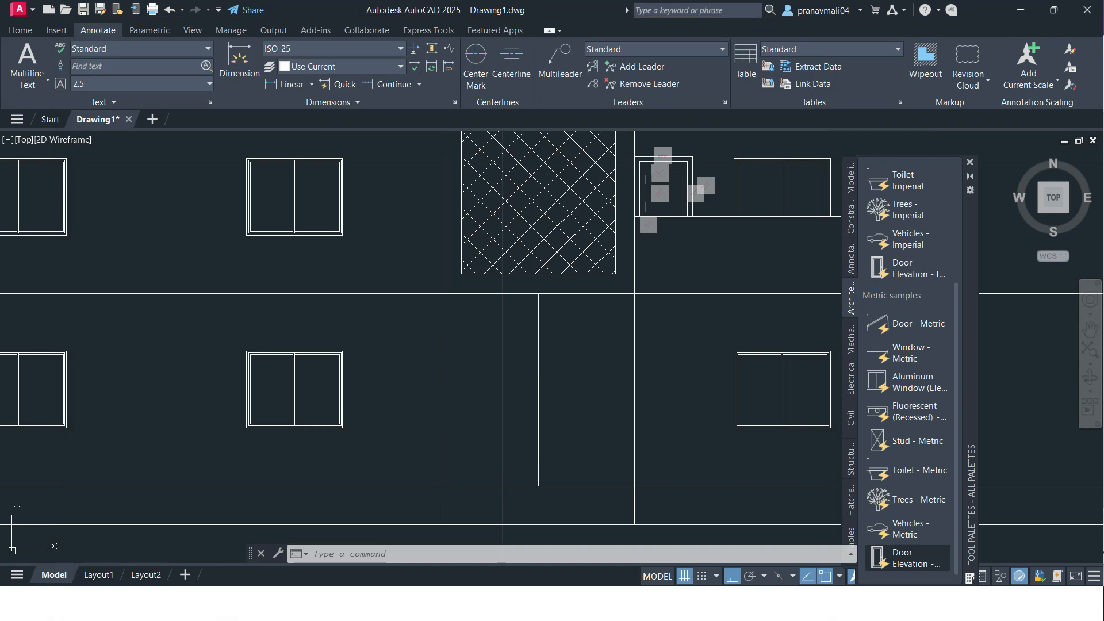
Step: Offset the stair's top line downward by 0.15 to place the first riser line below the first-floor line
type("o")
key("Return")
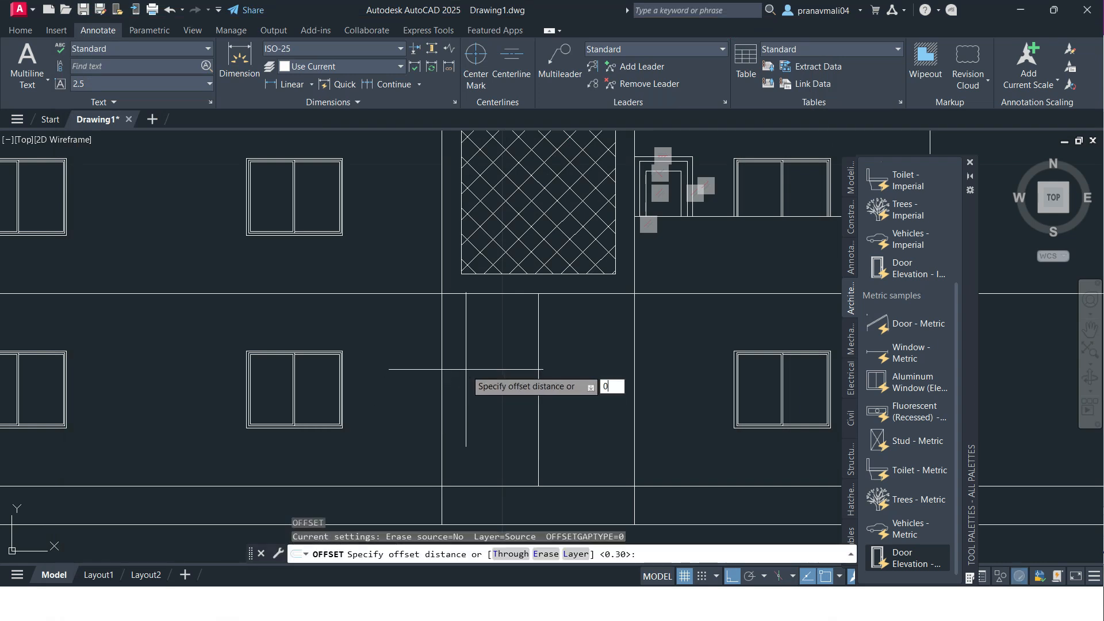
type("0.15")
key("Return")
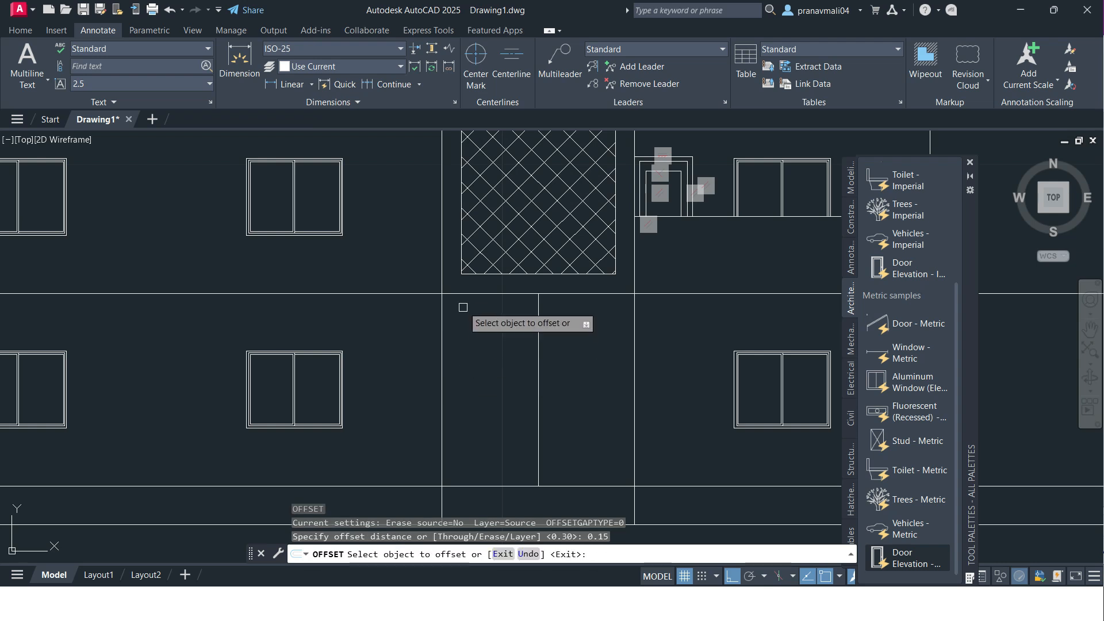
left_click(464, 294)
left_click(464, 322)
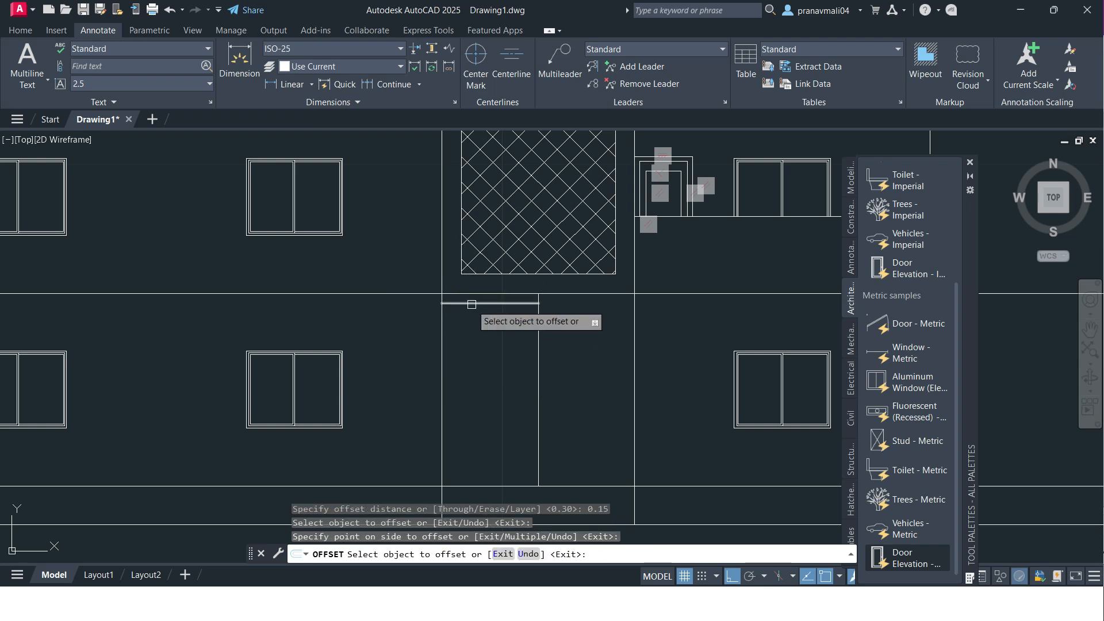
Step: Repeatedly offset that riser line downward at 0.15 with the Multiple option, adding nine more lines to form the upper flight
left_click(472, 303)
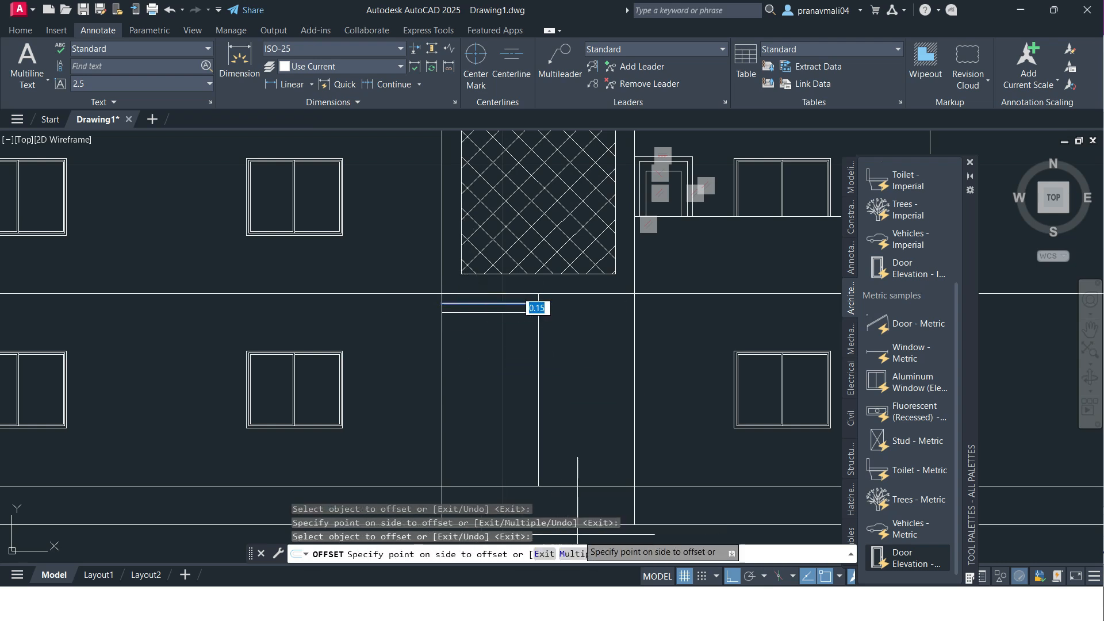
type("m")
key("Return")
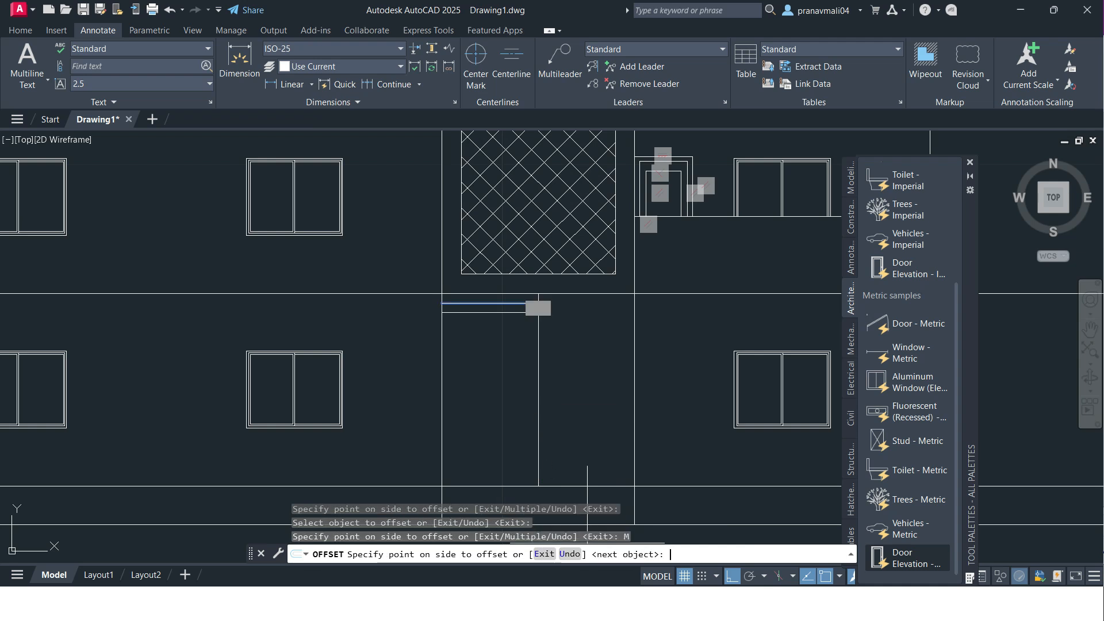
left_click(499, 370)
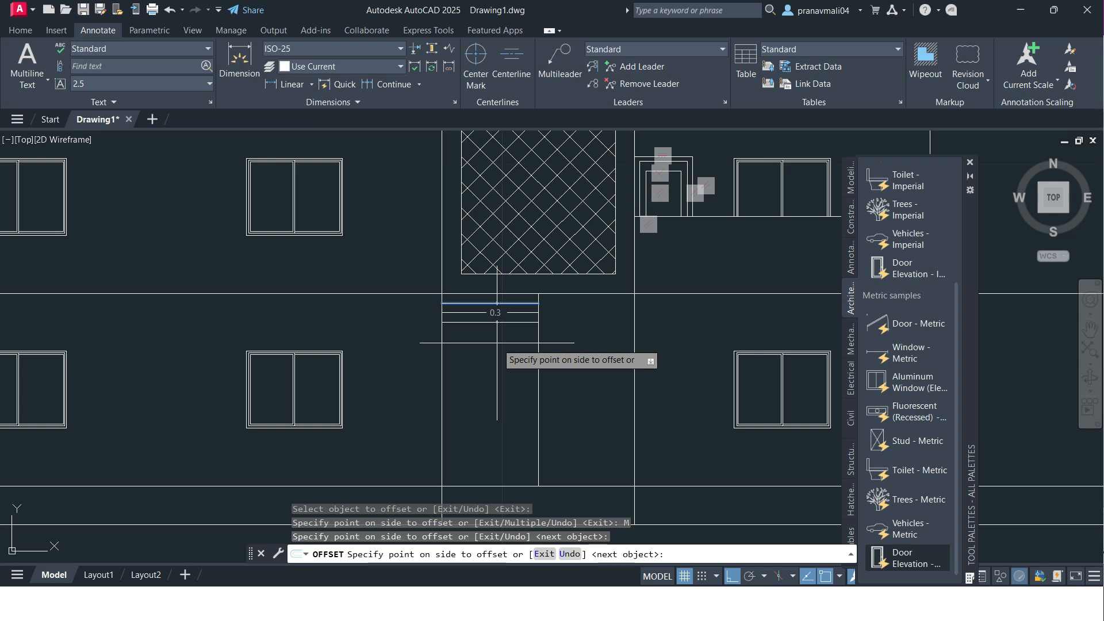
left_click(496, 343)
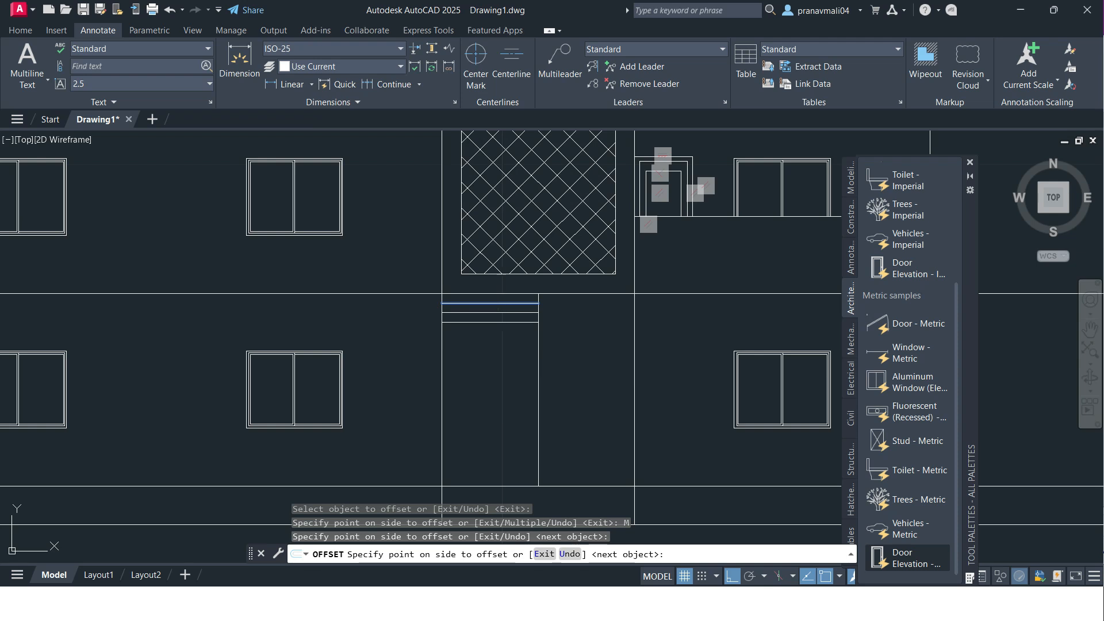
left_click(498, 354)
left_click(503, 377)
left_click(502, 412)
left_click(499, 431)
left_click(498, 439)
left_click(497, 442)
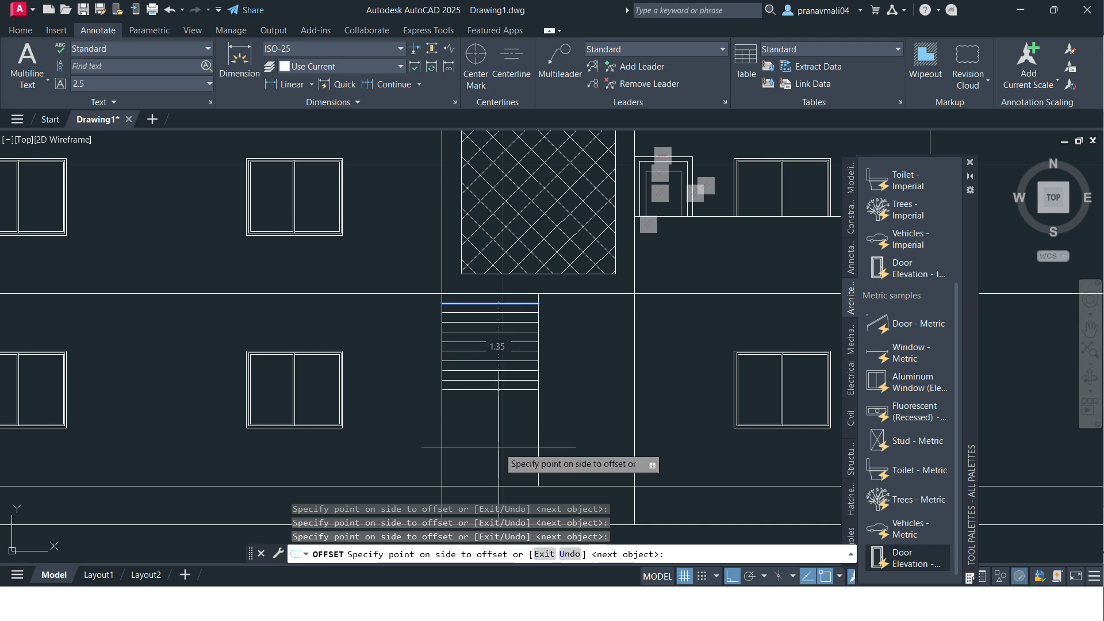
key("Escape")
key("Escape")
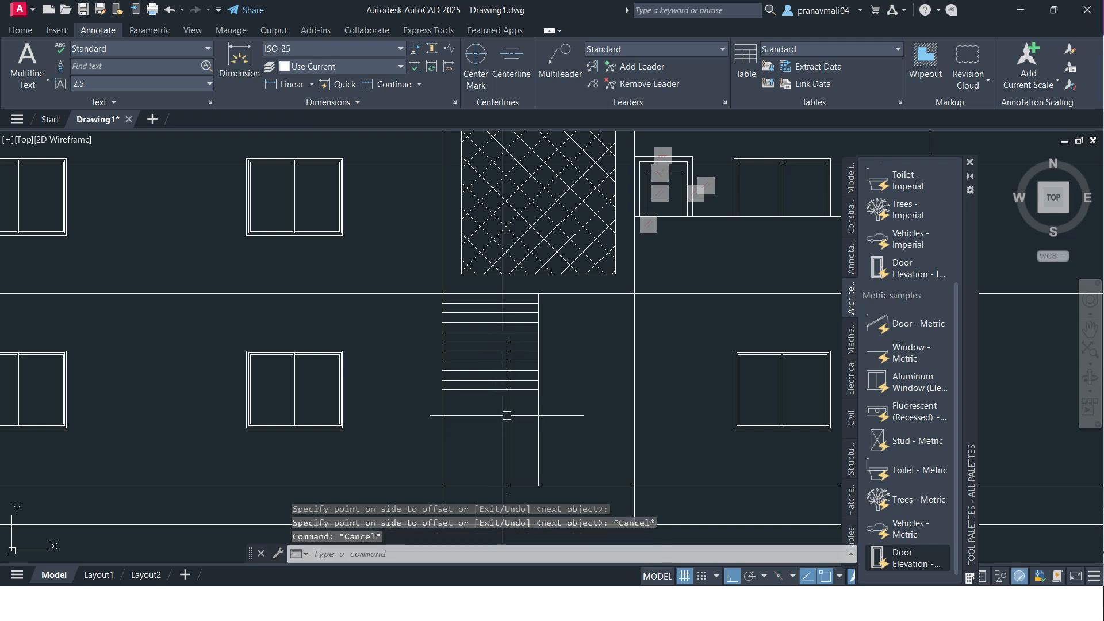
Step: Copy the upper flight's eleven lines from their top-left corner to the bottom-right end of the lowest riser, forming the lower flight
scroll(500, 383, "up", 2)
left_click(525, 407)
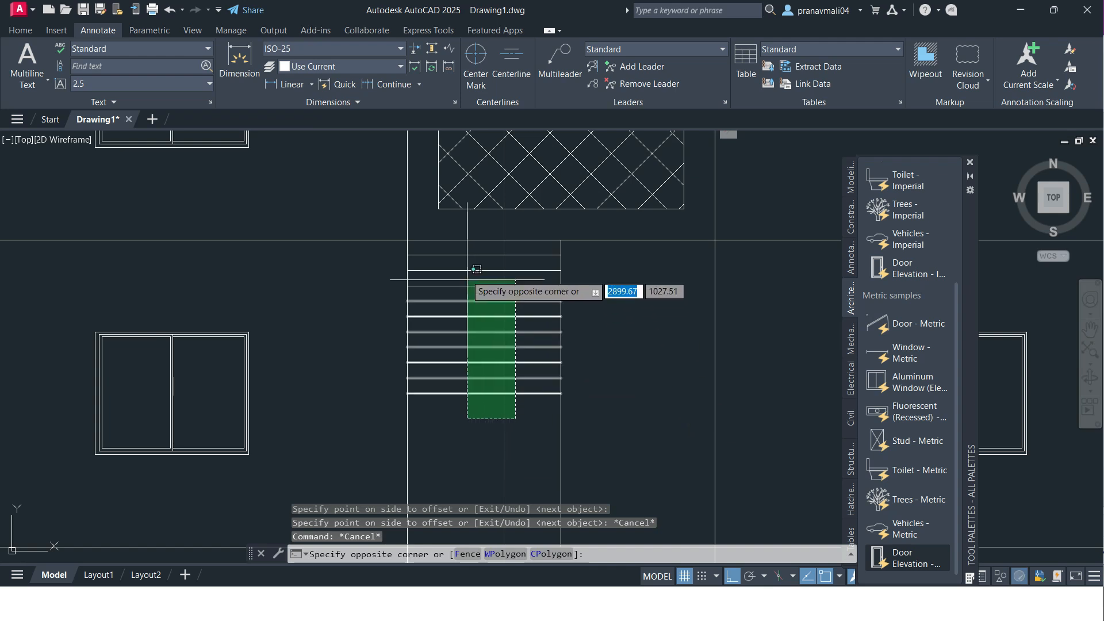
left_click(453, 244)
left_click(453, 244)
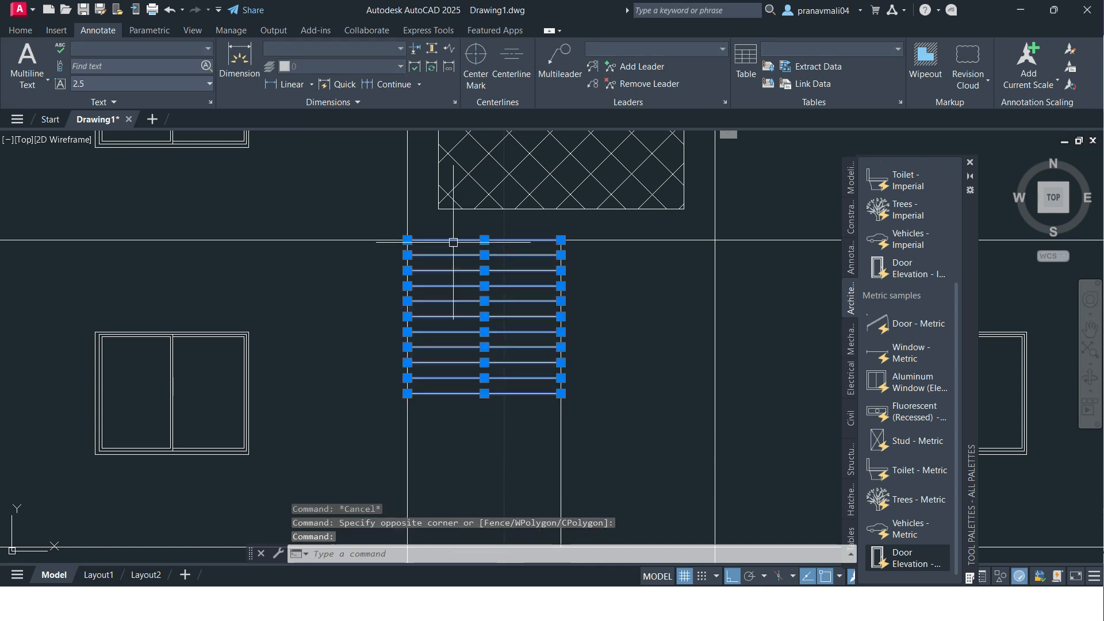
type("cp")
key("Return")
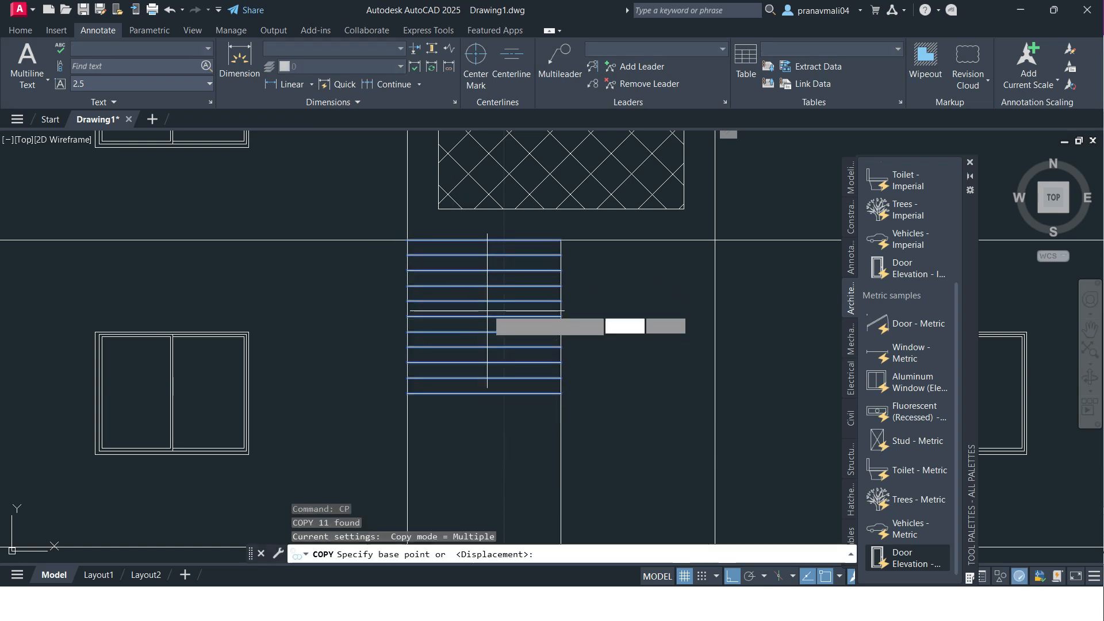
left_click(408, 240)
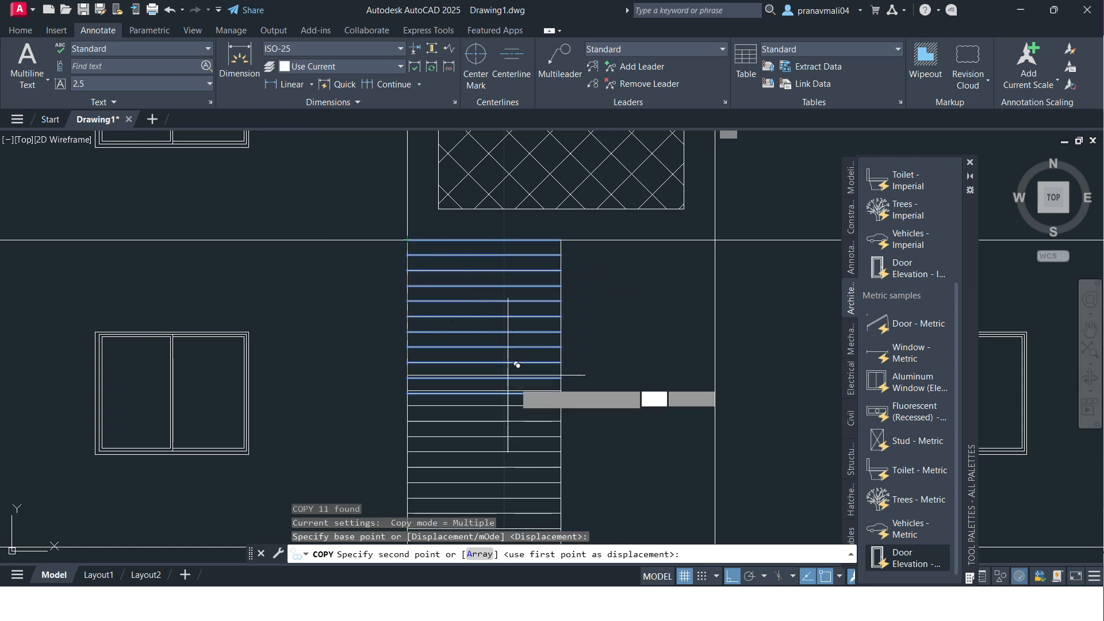
left_click(560, 393)
scroll(619, 384, "down", 2)
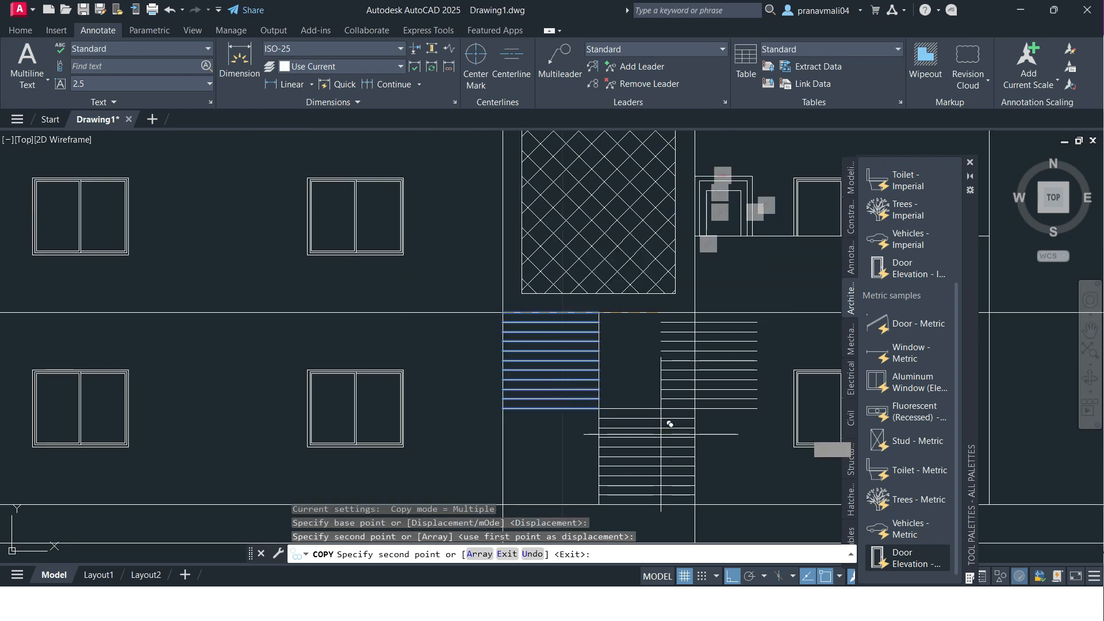
key("Escape")
Step: Check the lower flight's line style in structural plan.pdf, minimize Calculator, and return to the AutoCAD drawing
middle_click_drag(680, 418, 641, 404)
mouse_move(581, 378)
middle_mouse_down()
mouse_move(558, 376)
mouse_move(541, 402)
middle_mouse_up()
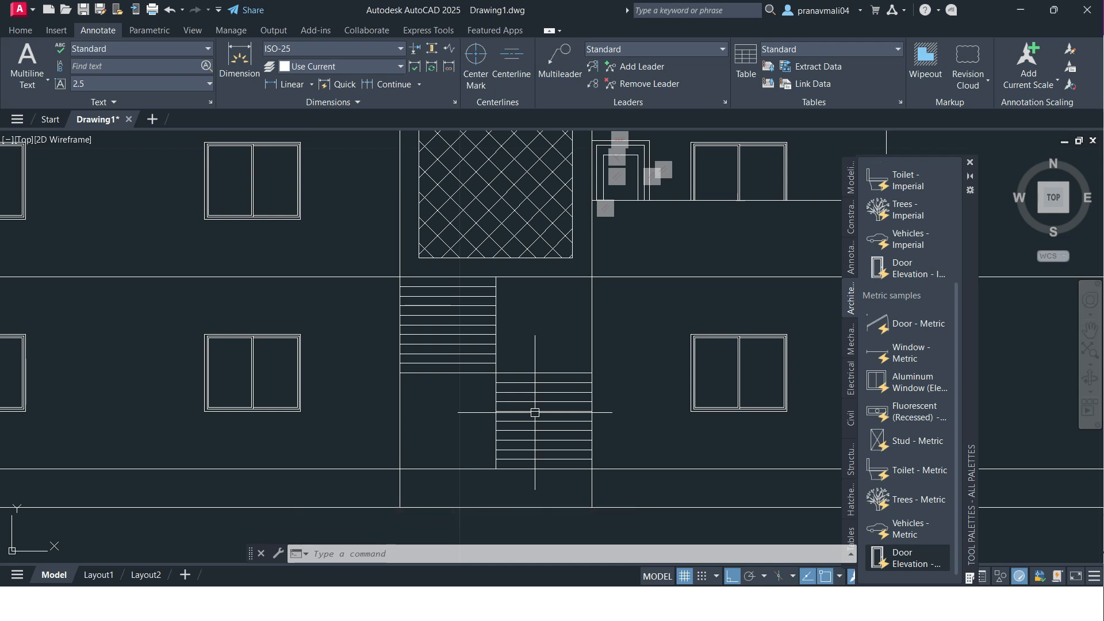
middle_click_drag(553, 423, 555, 412)
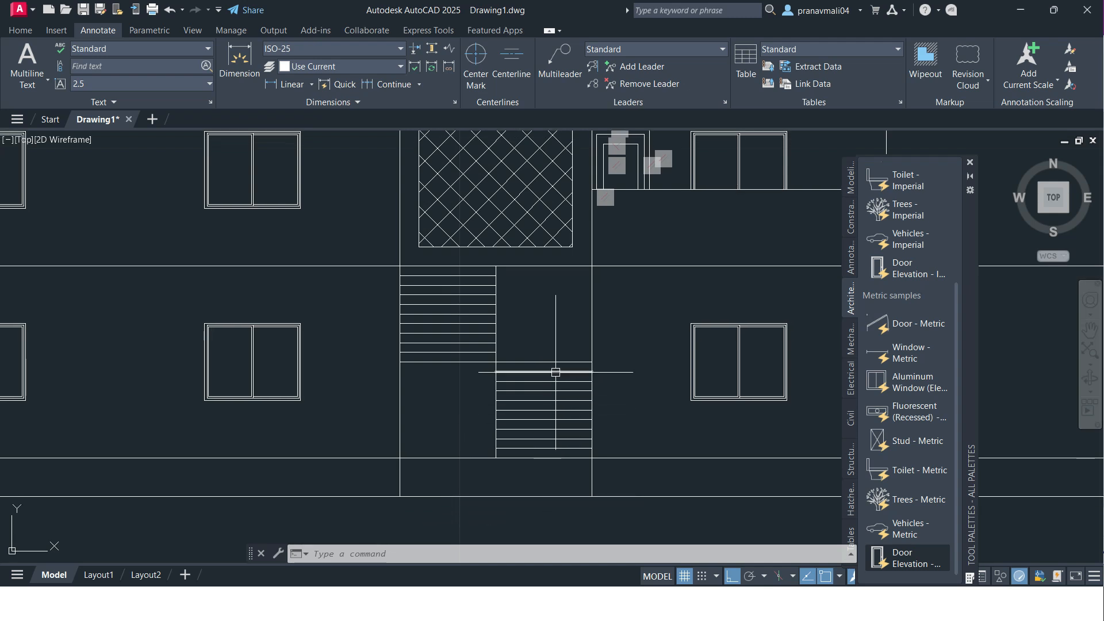
scroll(556, 380, "up", 2)
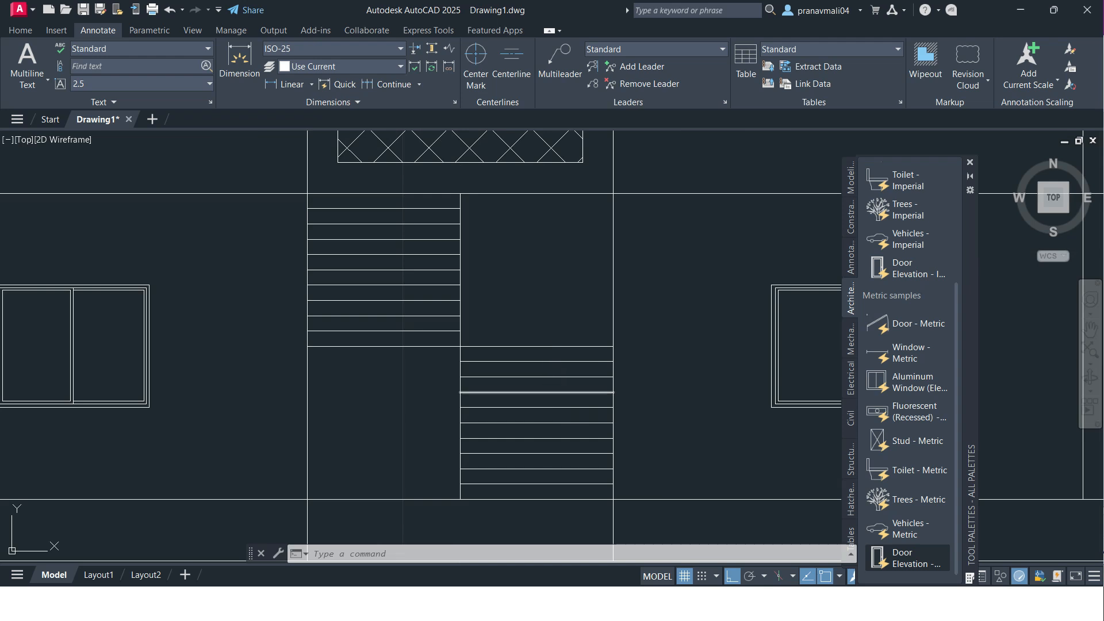
key("alt+Tab")
key("alt+Tab")
key("alt+Tab")
scroll(505, 506, "down", 1)
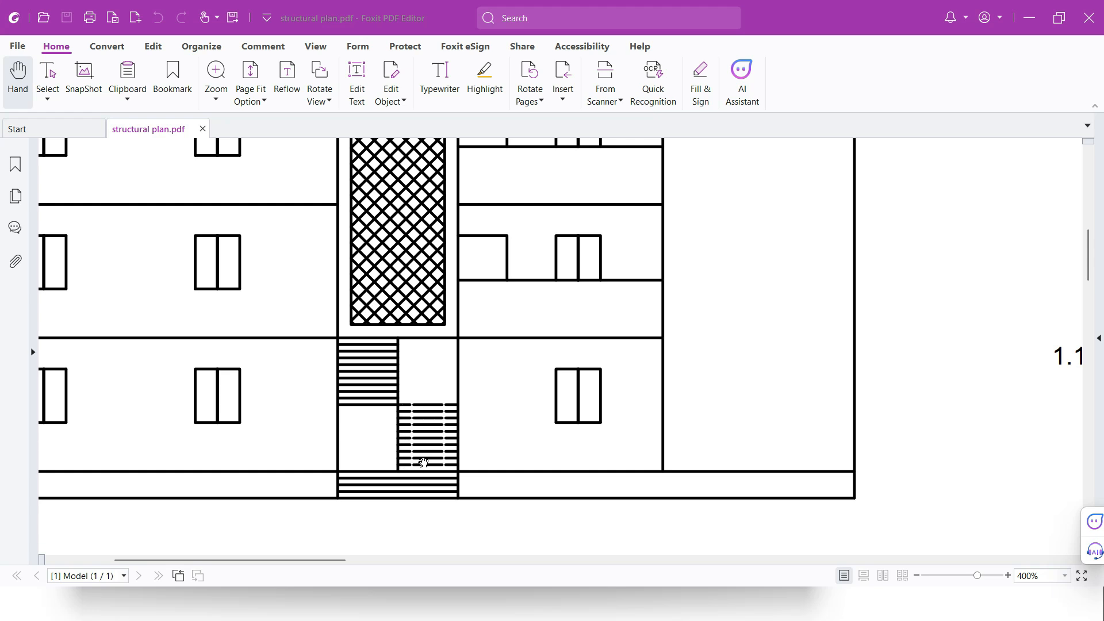
key("alt+Tab")
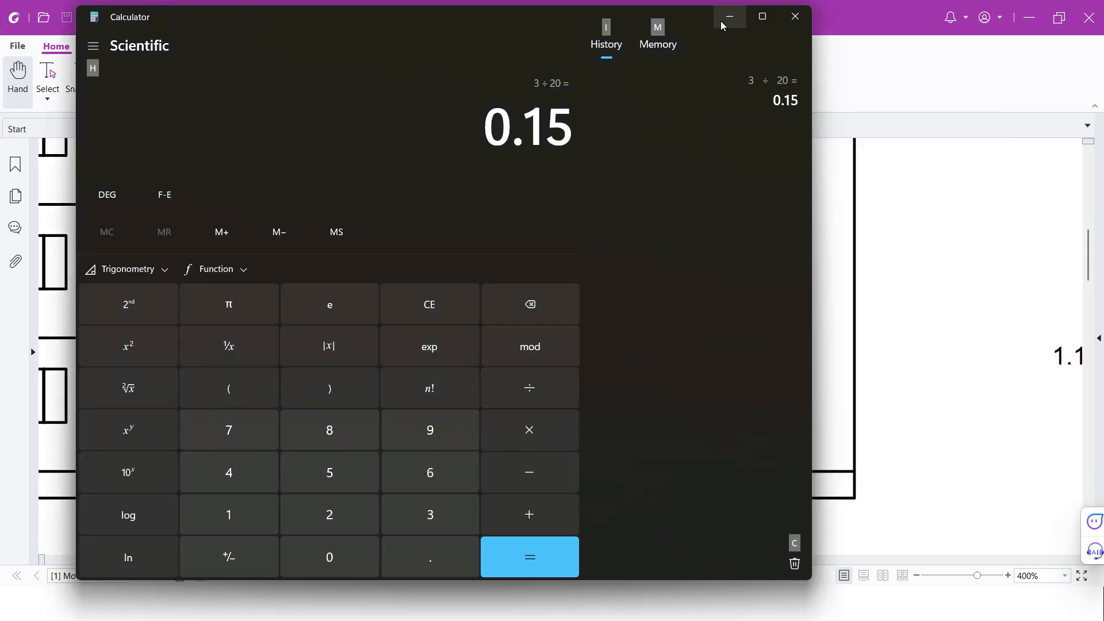
left_click(729, 17)
key("alt+Tab")
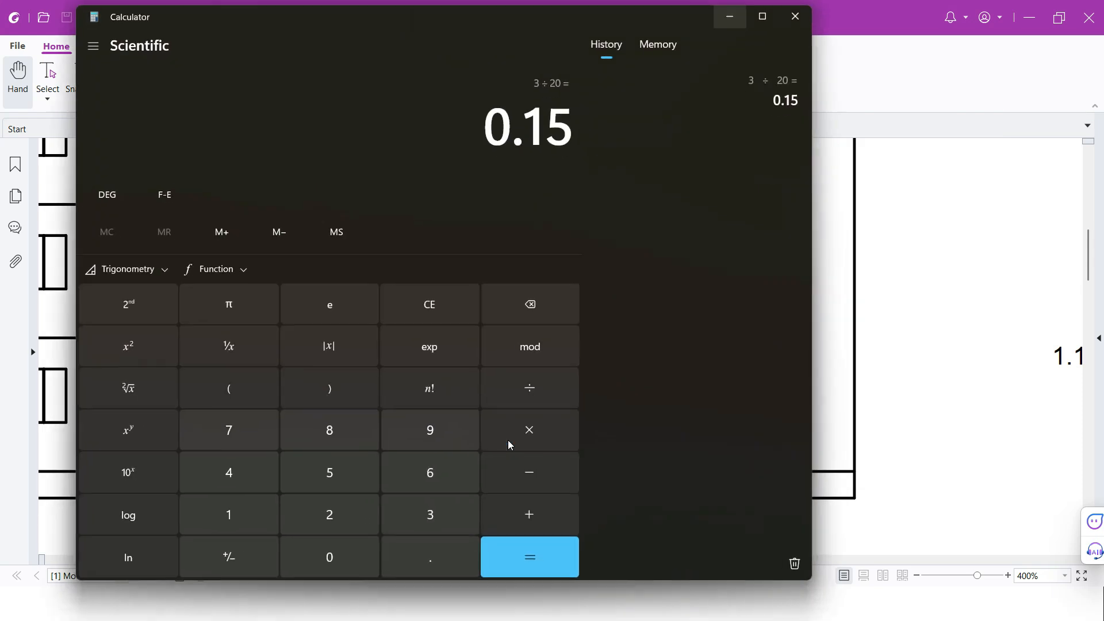
key("alt+Tab")
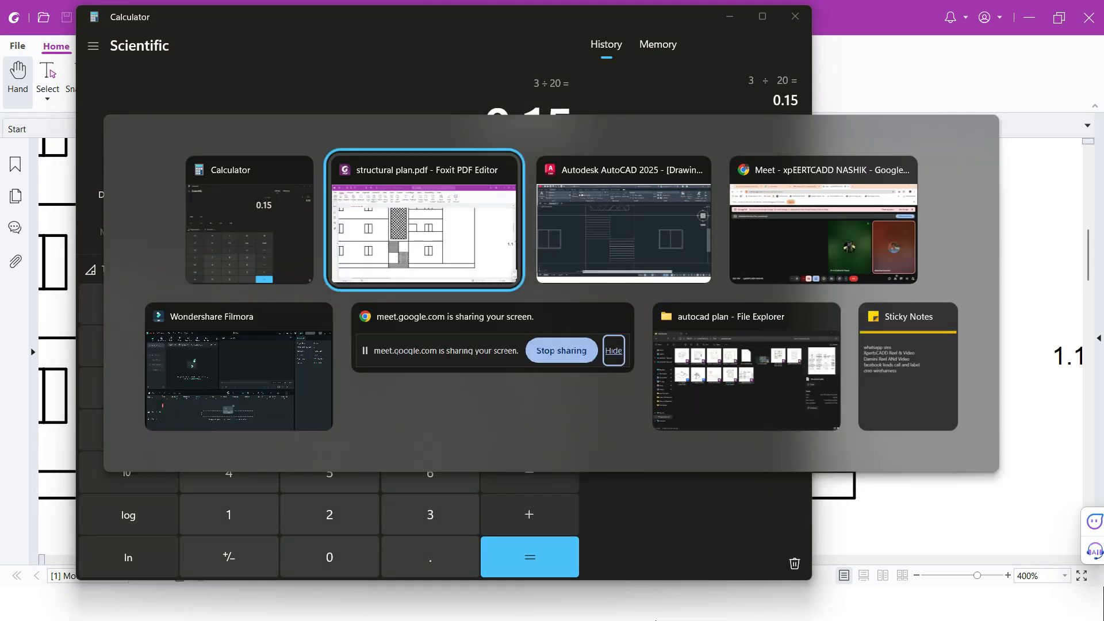
key("Tab")
Step: Load the ACAD_ISO03W100 dash-space linetype from acadiso.lin into the drawing
scroll(520, 345, "up", 4)
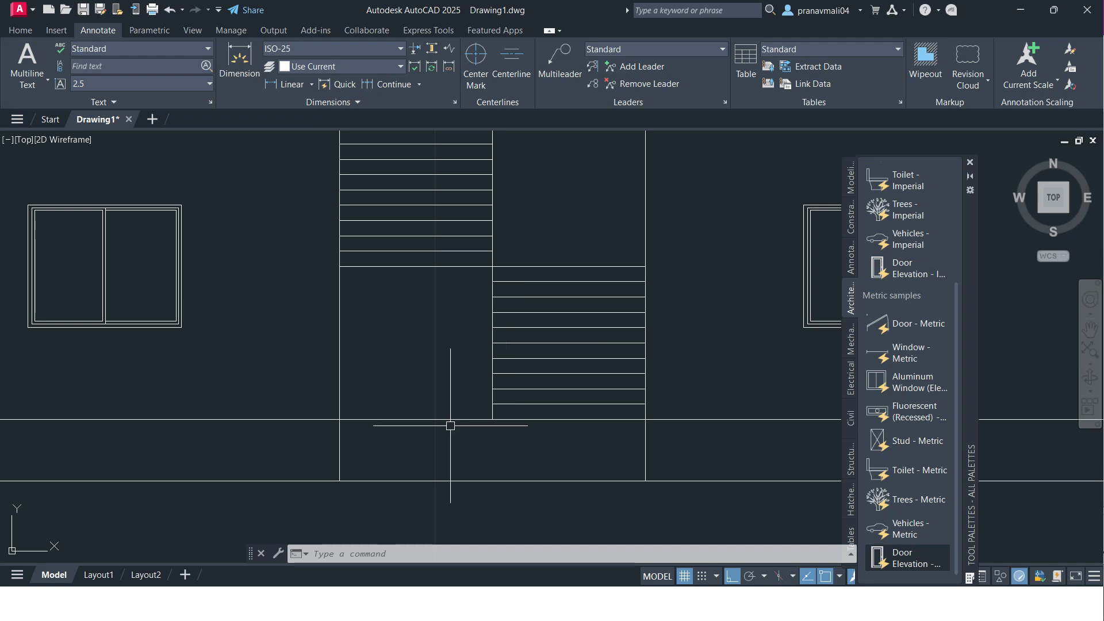
key("Escape")
key("Escape")
key("Escape")
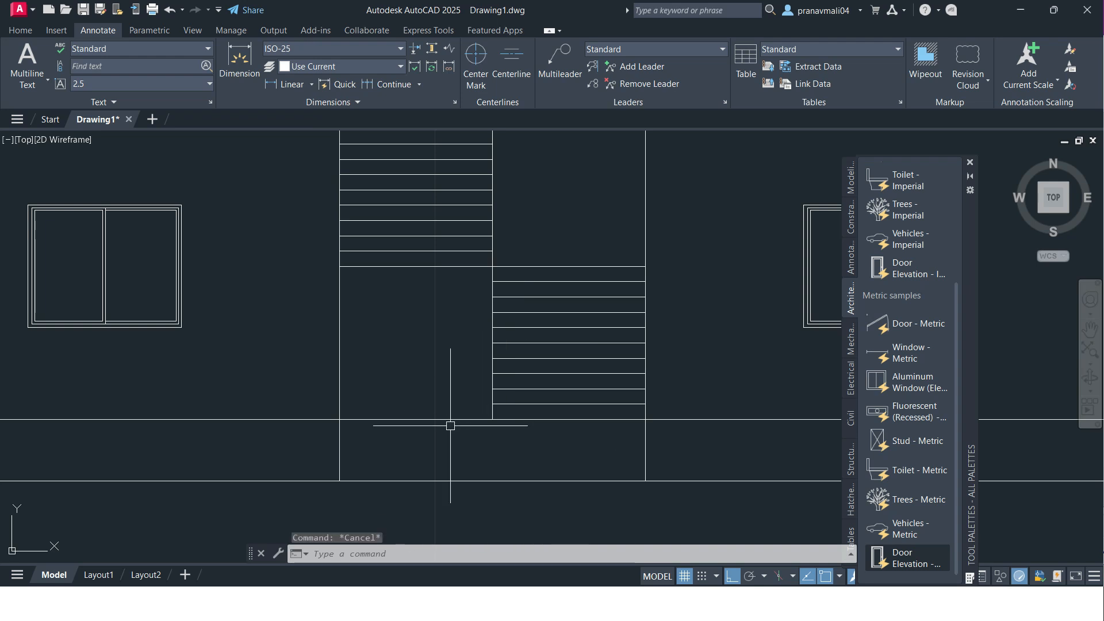
left_click(19, 31)
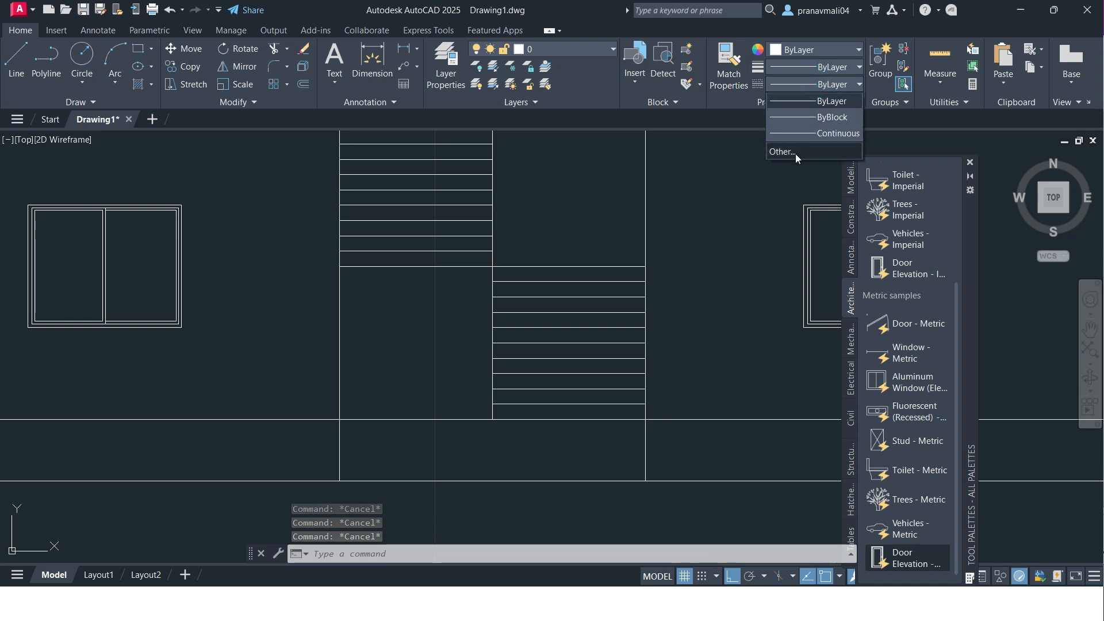
left_click(795, 152)
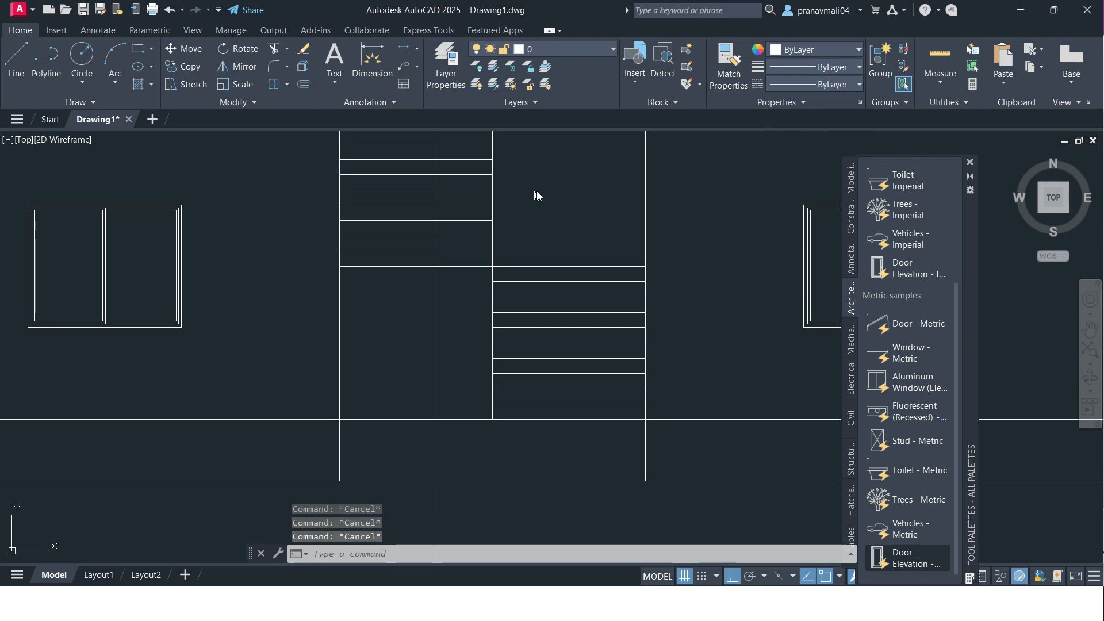
left_click(670, 183)
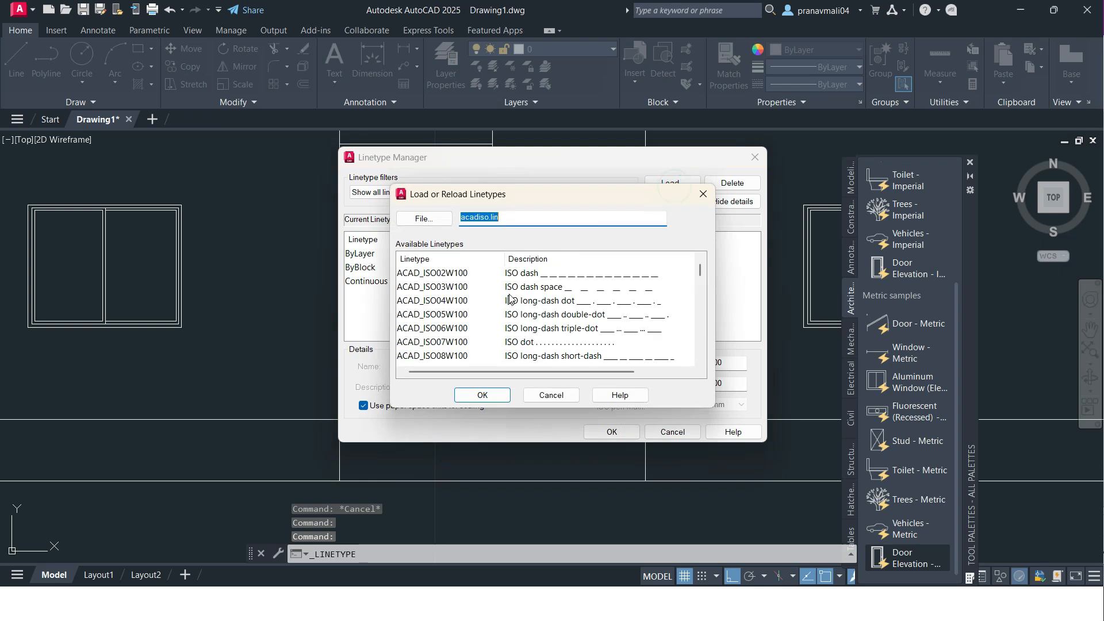
left_click(527, 287)
left_click(486, 394)
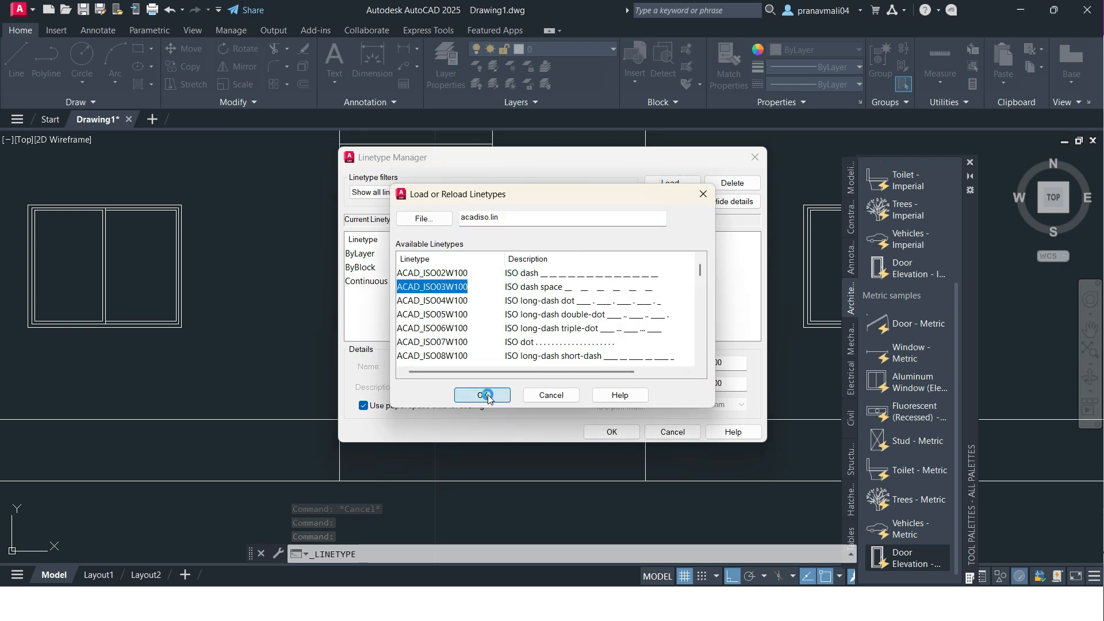
left_click(613, 432)
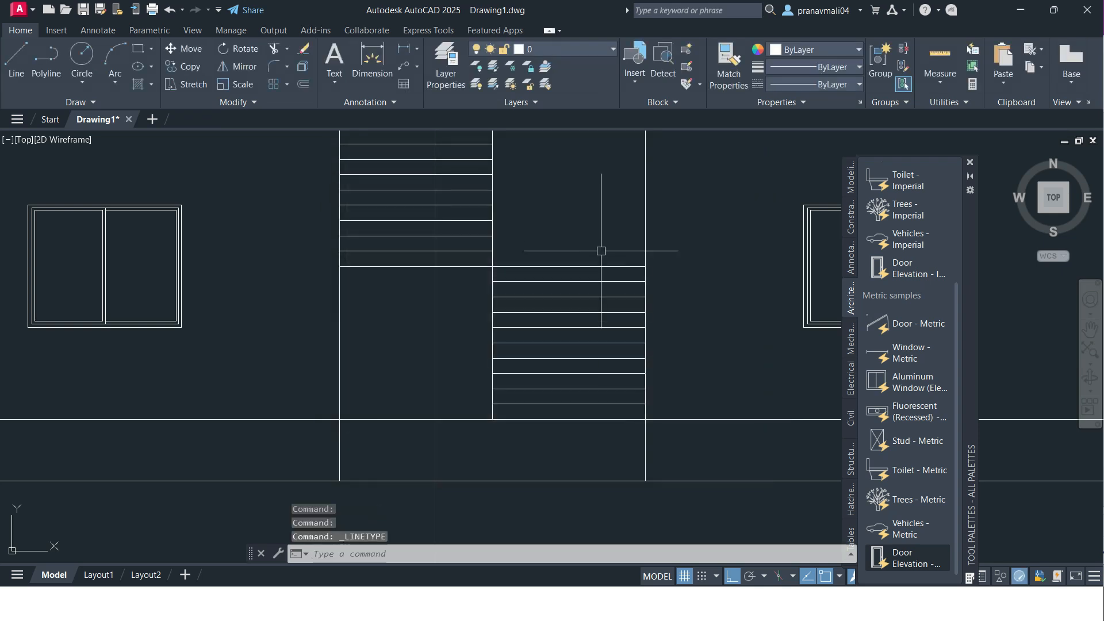
Step: Assign the ACAD_ISO03W100 linetype to the lower flight's riser lines above the plinth line
left_click(604, 231)
left_click(544, 411)
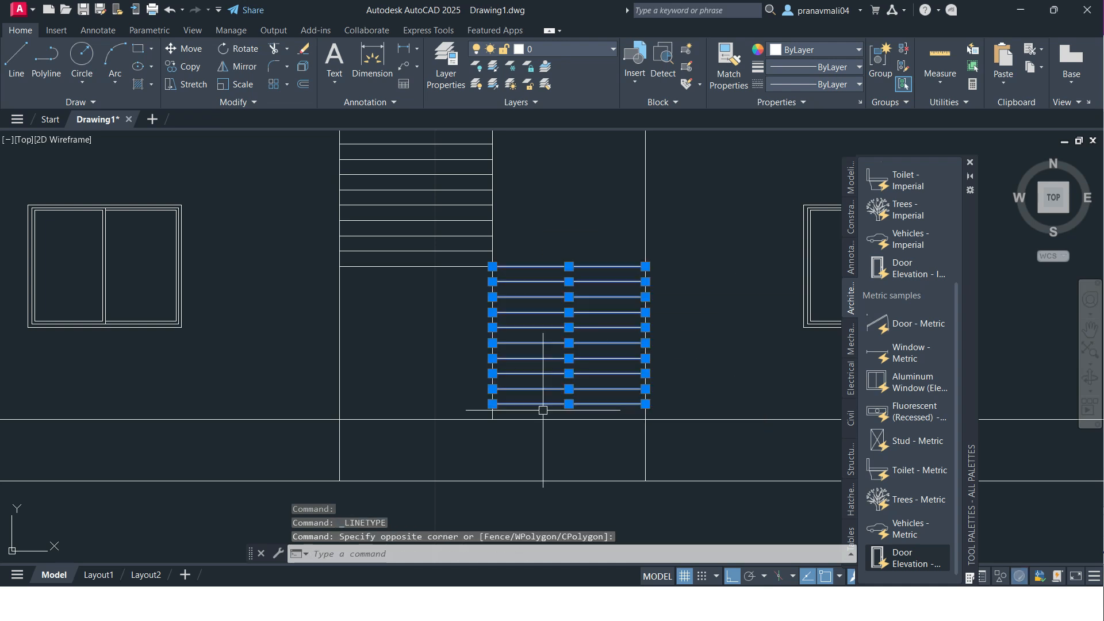
left_click(792, 85)
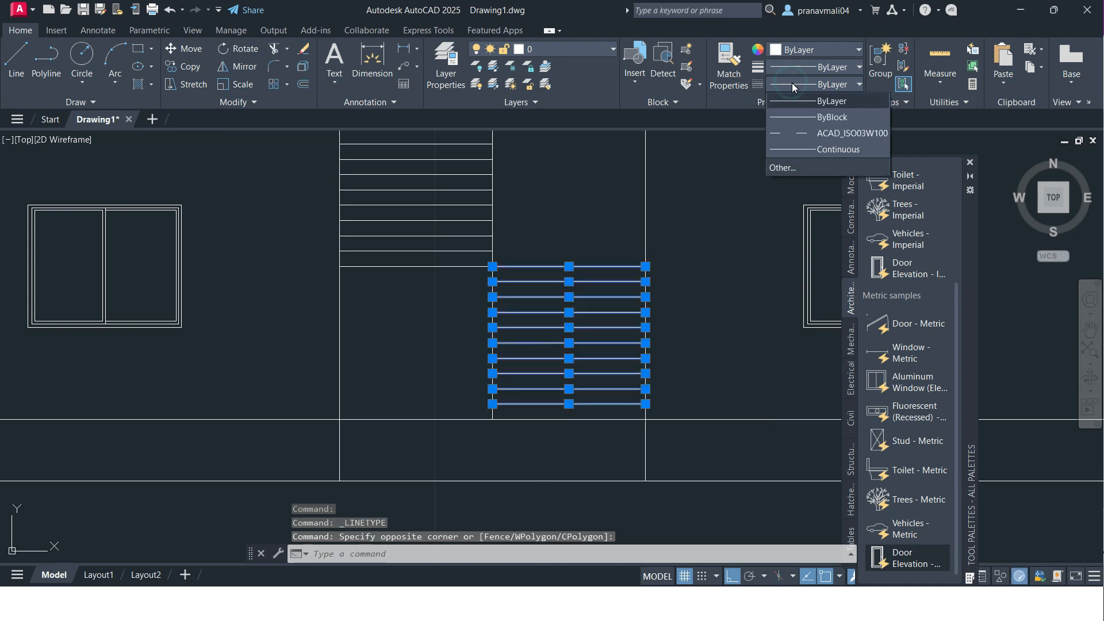
left_click(800, 134)
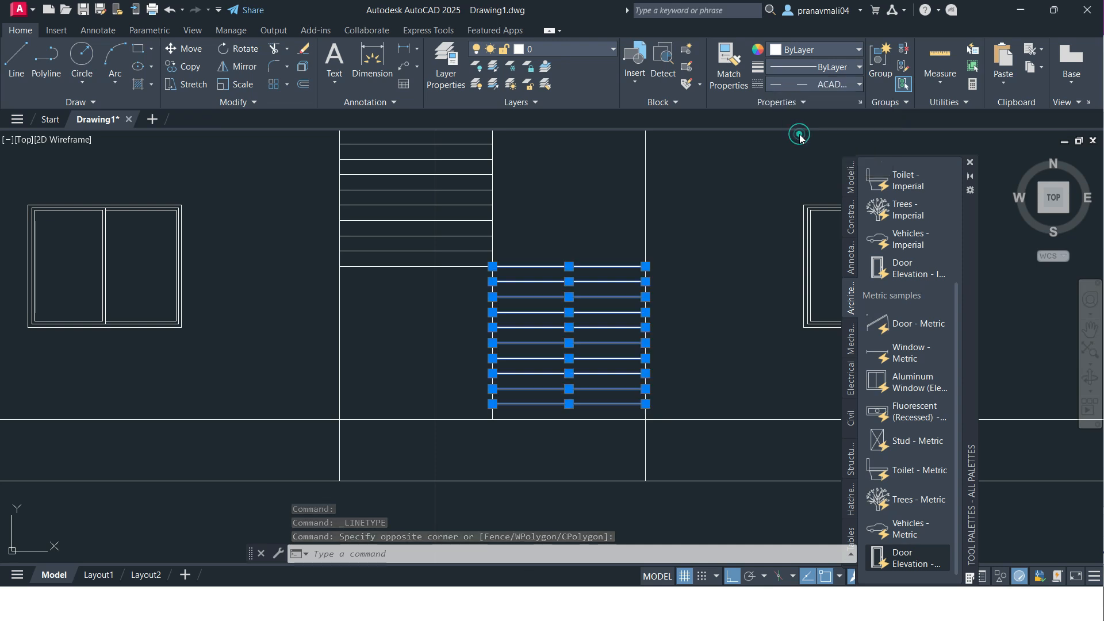
key("Escape")
key("Escape")
Step: Set the global linetype scale factor to .1 in the Linetype Manager
left_click(822, 86)
left_click(794, 163)
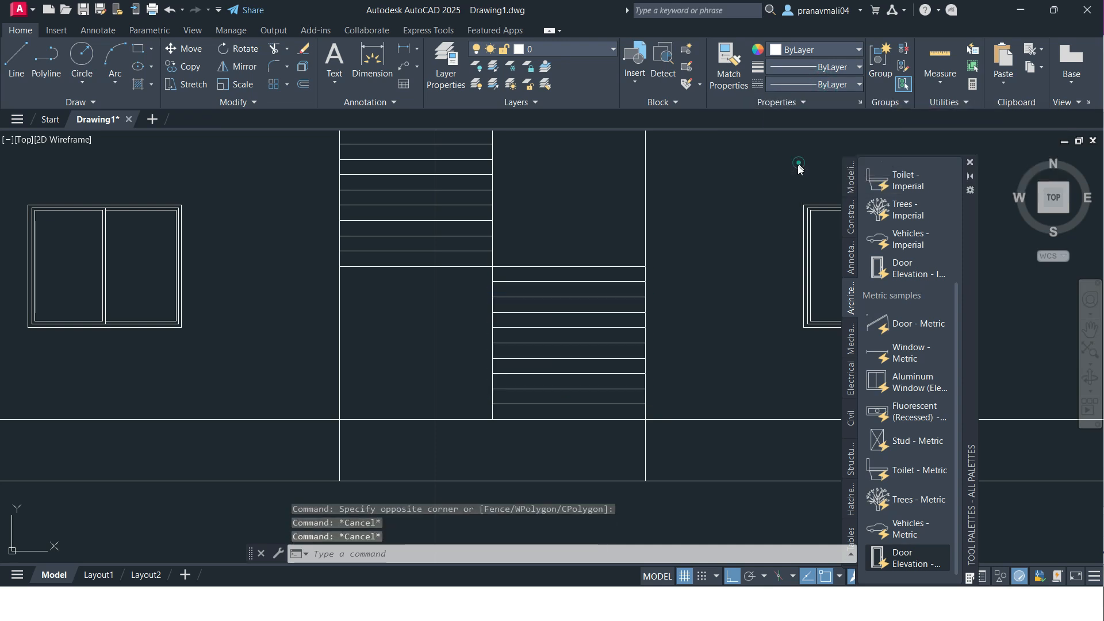
double_click(727, 366)
type(".1")
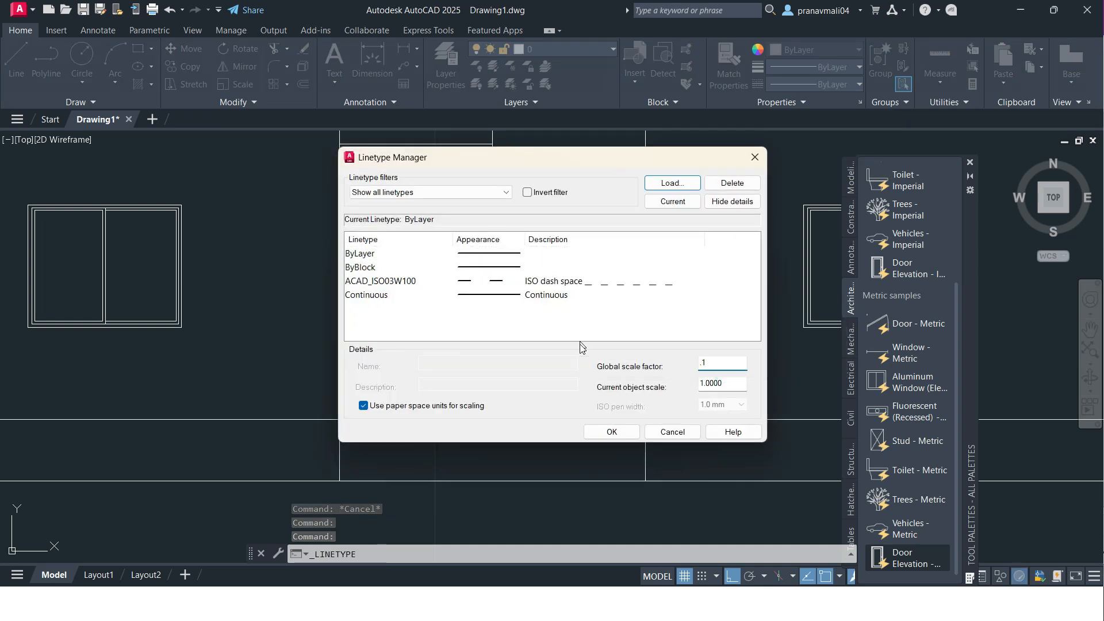
left_click(602, 432)
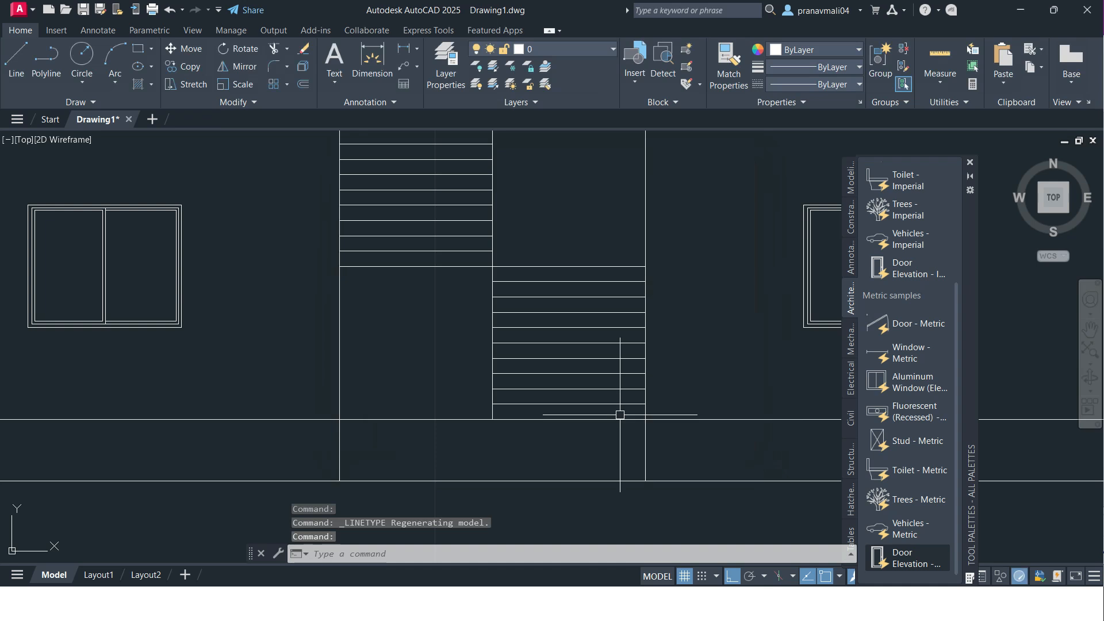
Step: Set the linetype of the lower stair flight's riser lines to ByLayer
middle_click_drag(597, 349, 578, 341)
left_click(607, 237)
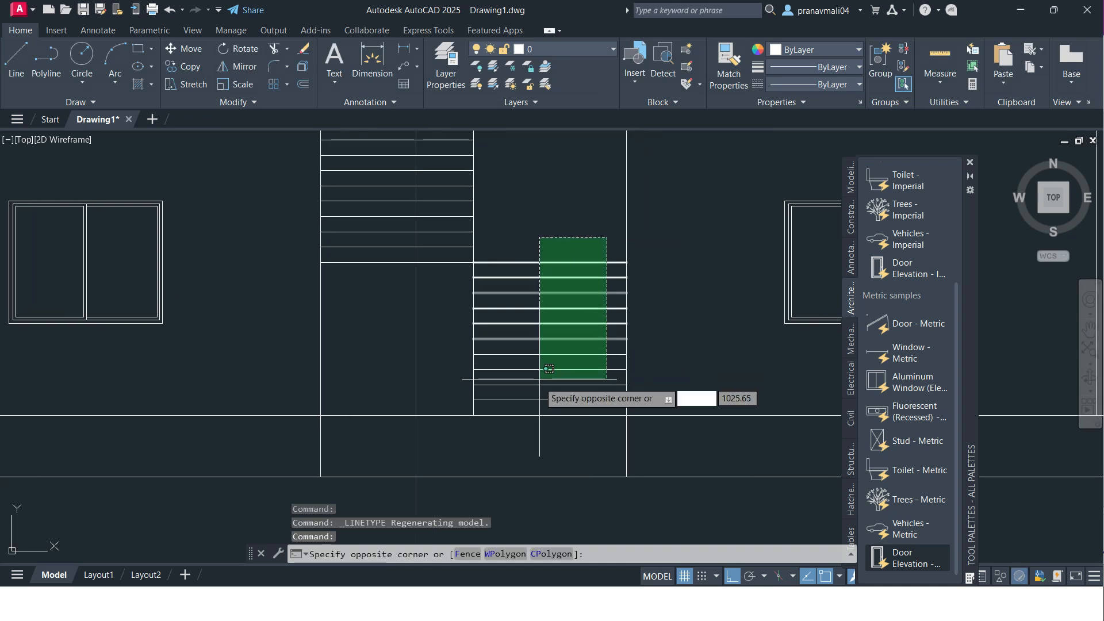
left_click(531, 406)
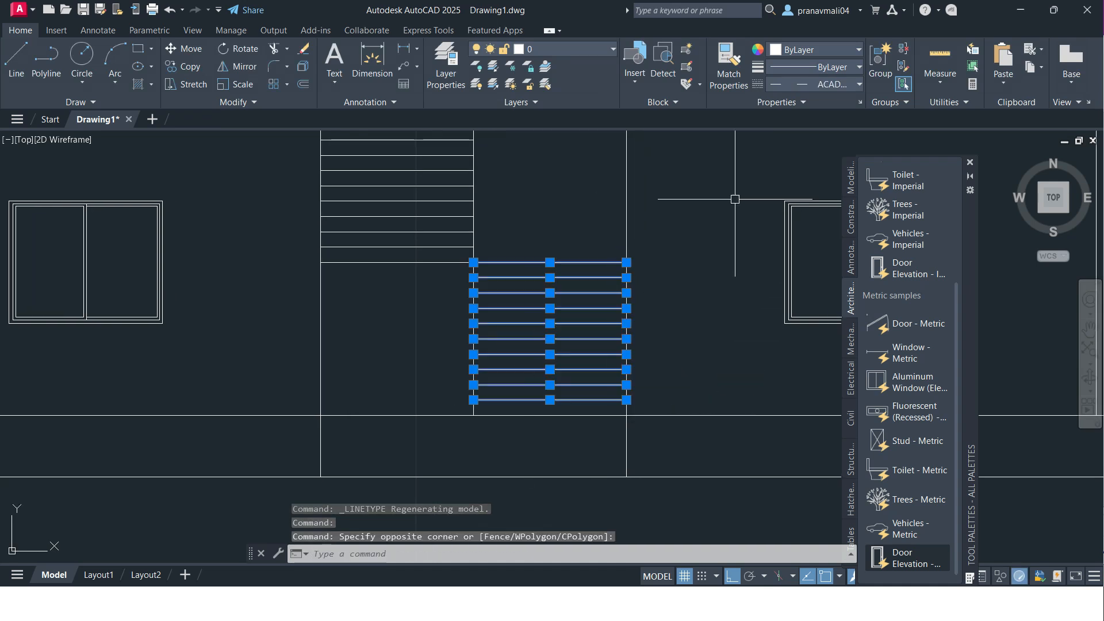
left_click(817, 86)
left_click(820, 100)
key("Escape")
key("Escape")
key("Escape")
scroll(577, 267, "down", 5)
scroll(707, 171, "up", 4)
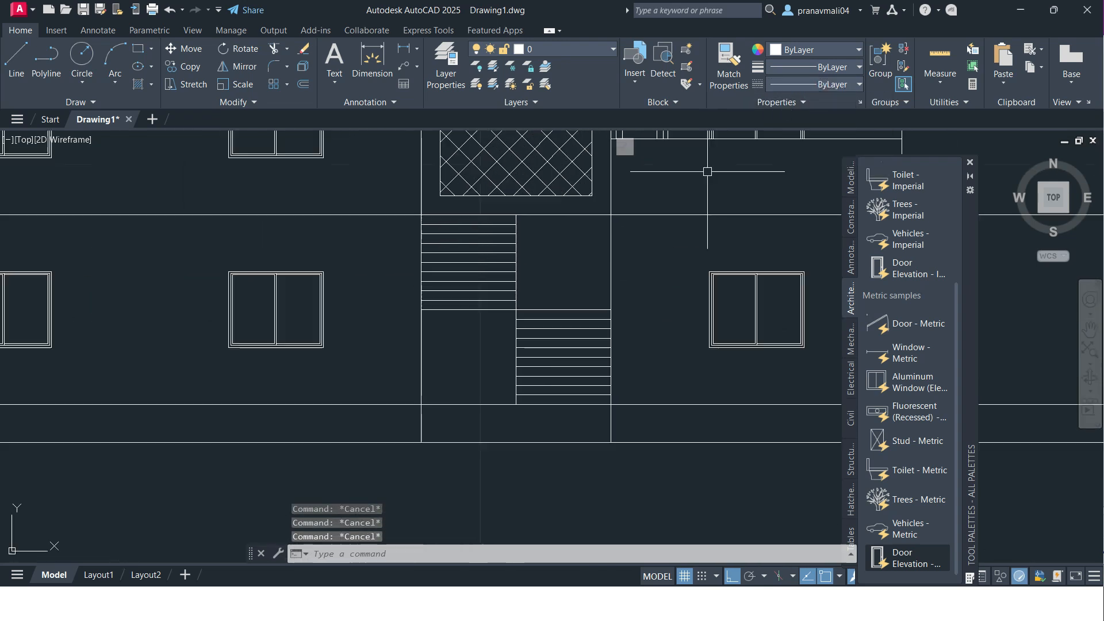
left_click(815, 95)
left_click(790, 167)
key("Escape")
scroll(580, 320, "up", 4)
scroll(536, 298, "up", 3)
scroll(542, 283, "down", 4)
scroll(543, 283, "down", 3)
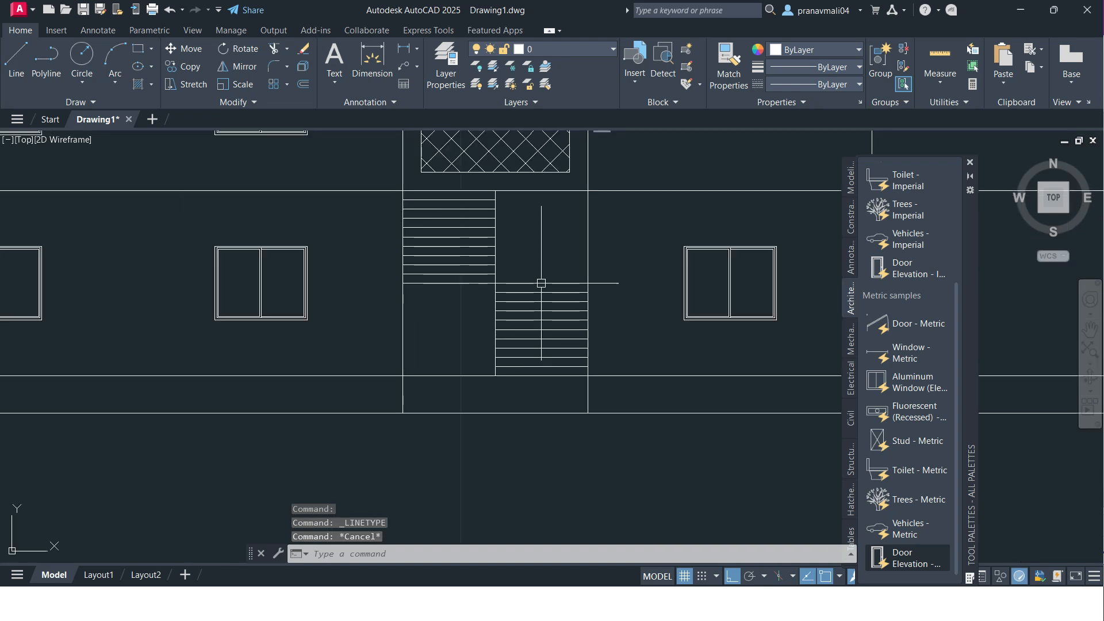
Step: Make ACAD_ISO03W100 the current linetype for new objects
middle_click_drag(498, 276, 669, 302)
left_click(785, 85)
left_click(795, 132)
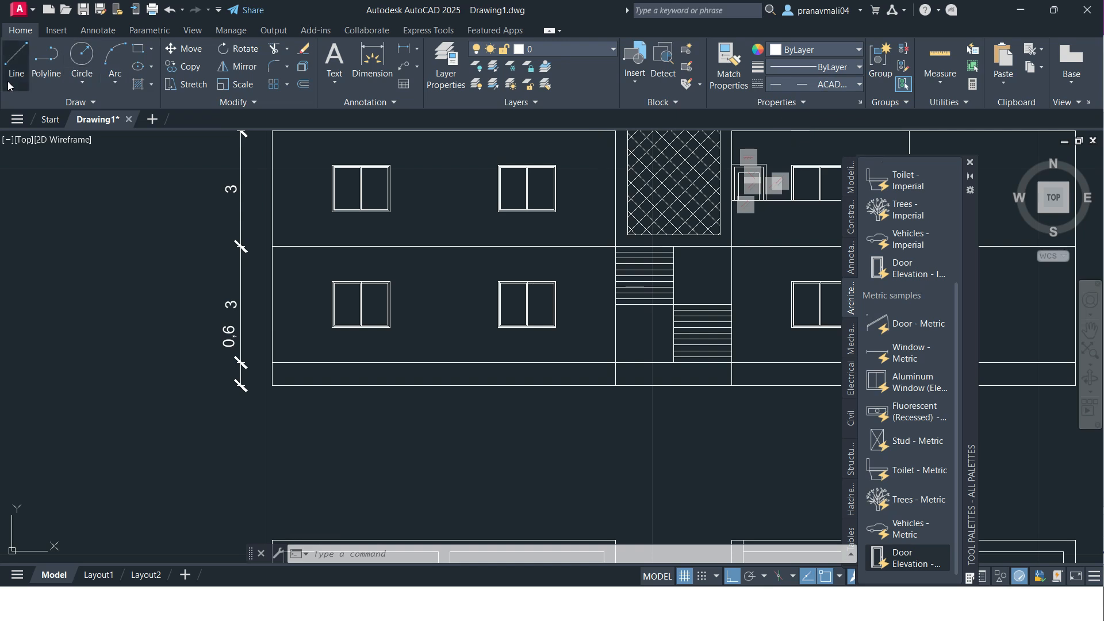
Step: Draw a horizontal test line in the empty space below the front elevation
left_click(16, 57)
left_click(136, 459)
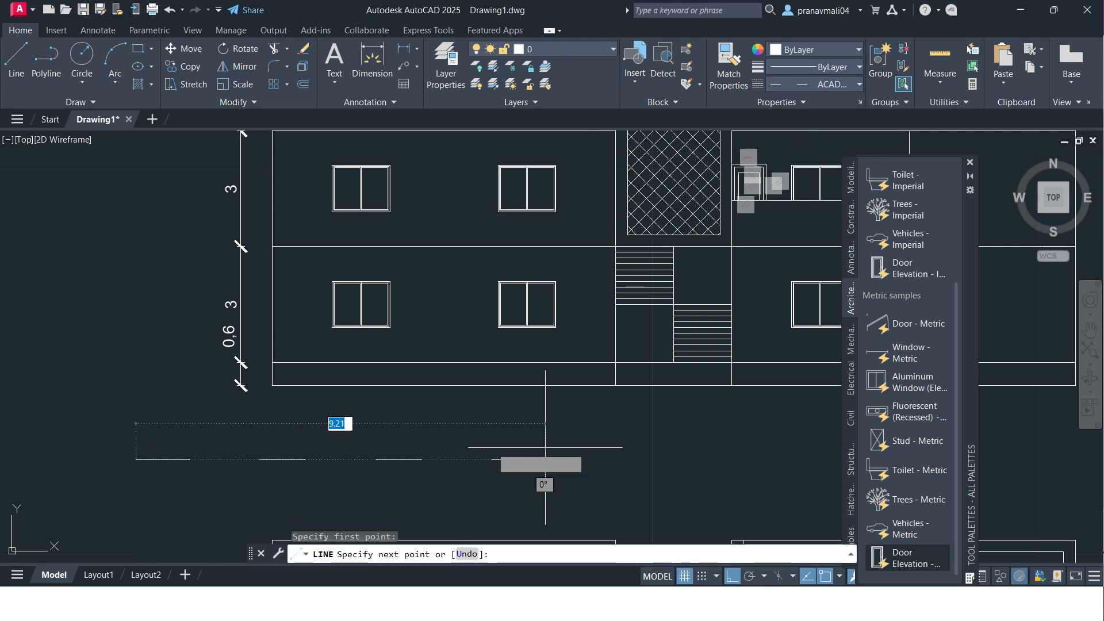
left_click(610, 454)
key("Return")
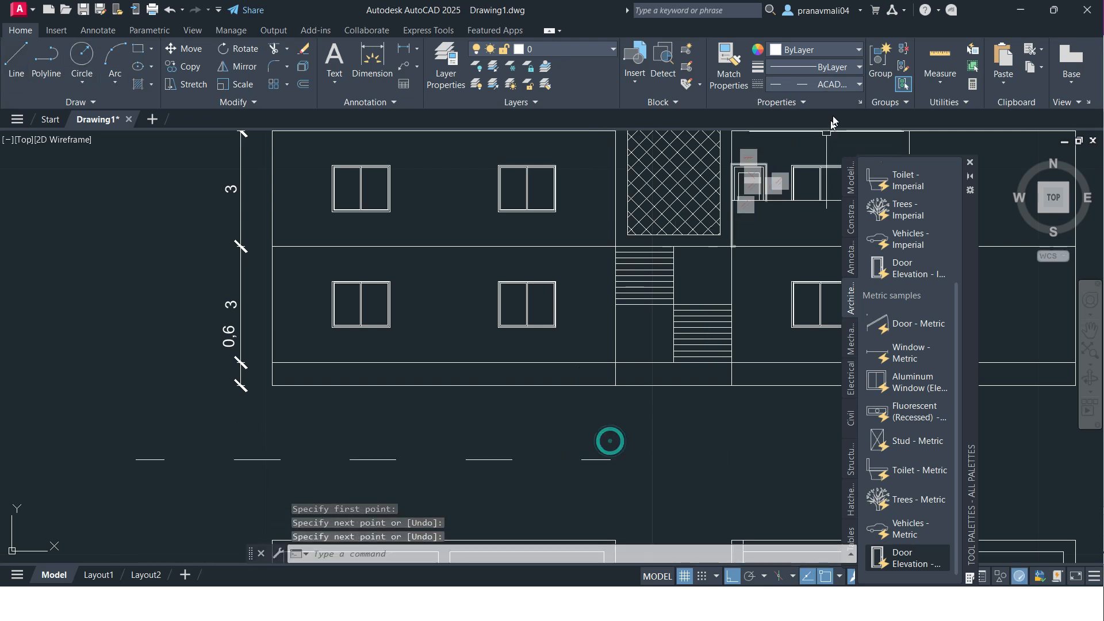
Step: Set the global linetype scale factor to 0.01 in the Linetype Manager
left_click(836, 85)
left_click(796, 167)
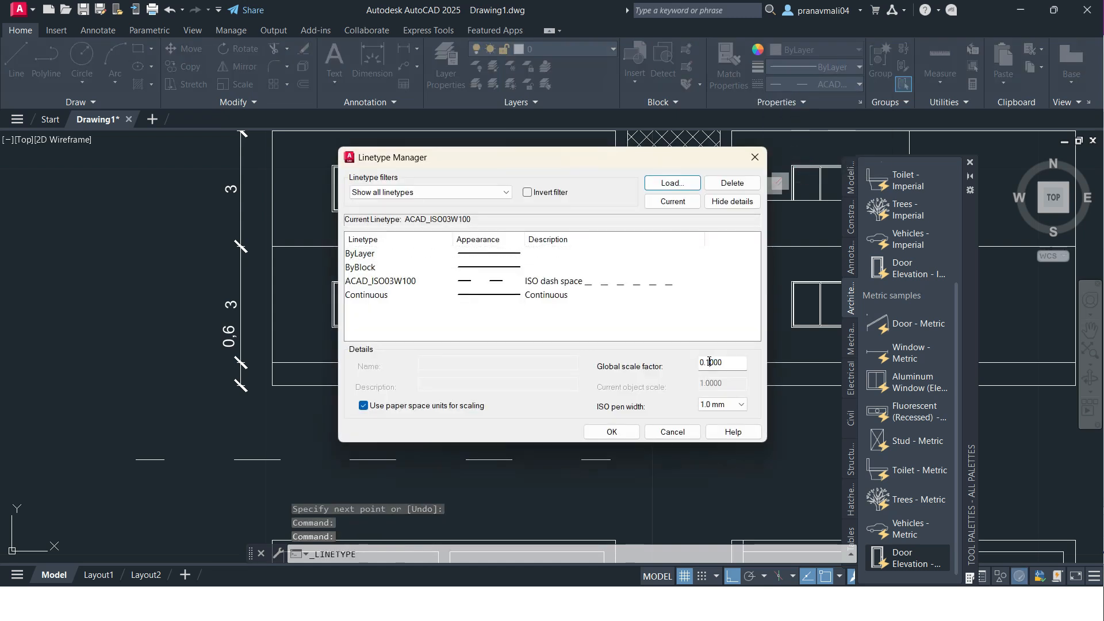
left_click(710, 363)
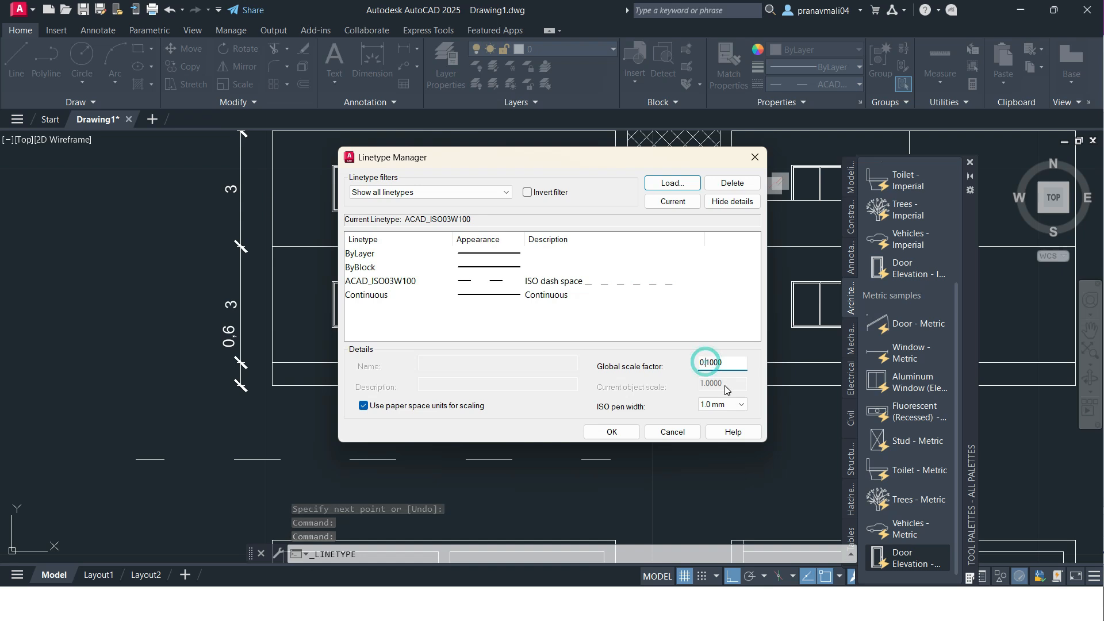
type("1")
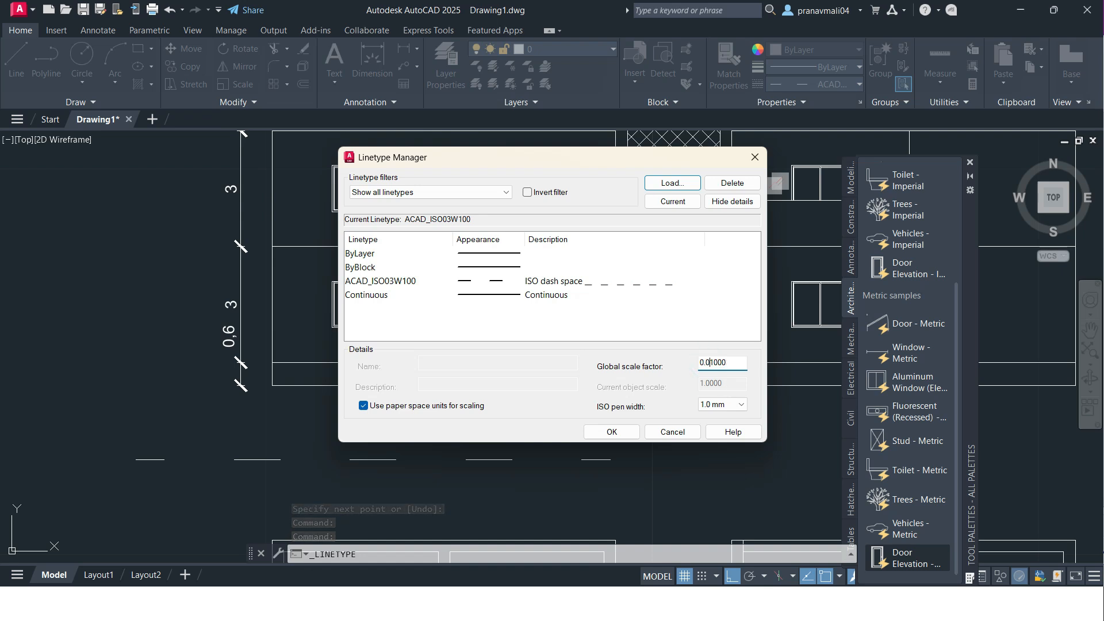
left_click(624, 432)
left_click(631, 365)
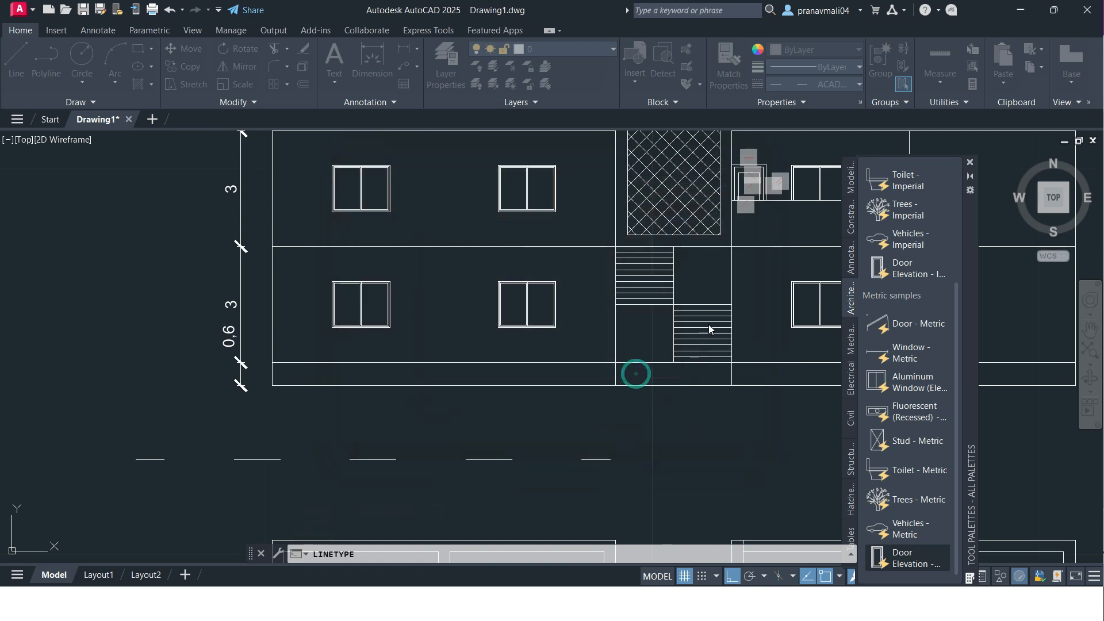
Step: Assign the ACAD_ISO03W100 linetype to all riser lines of the lower stair flight
scroll(702, 320, "up", 5)
middle_click_drag(703, 320, 666, 298)
left_click(709, 216)
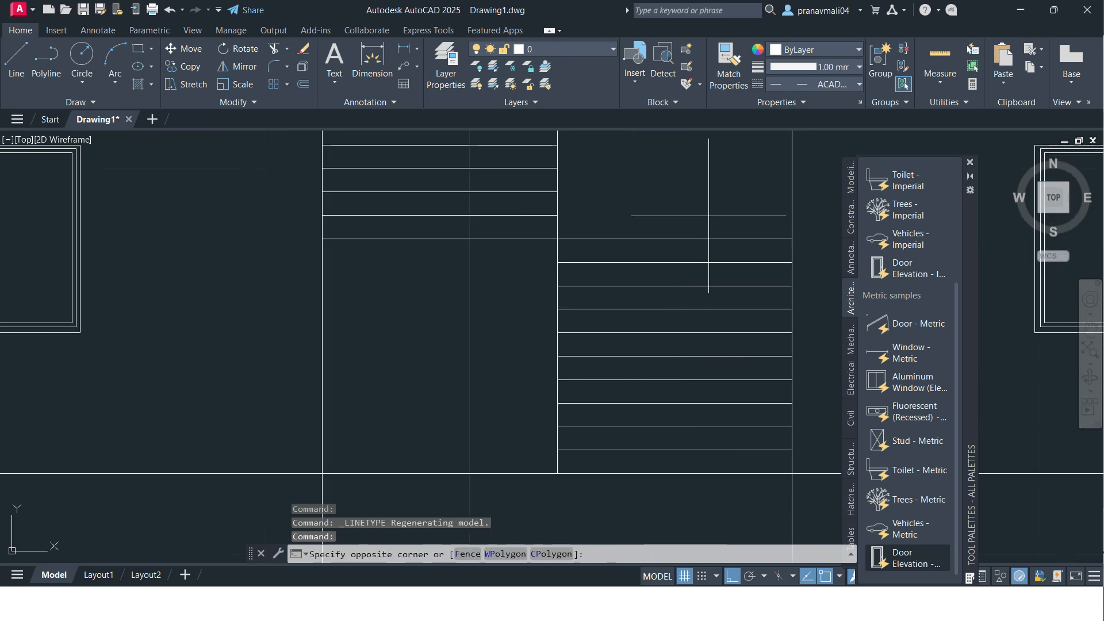
left_click(633, 451)
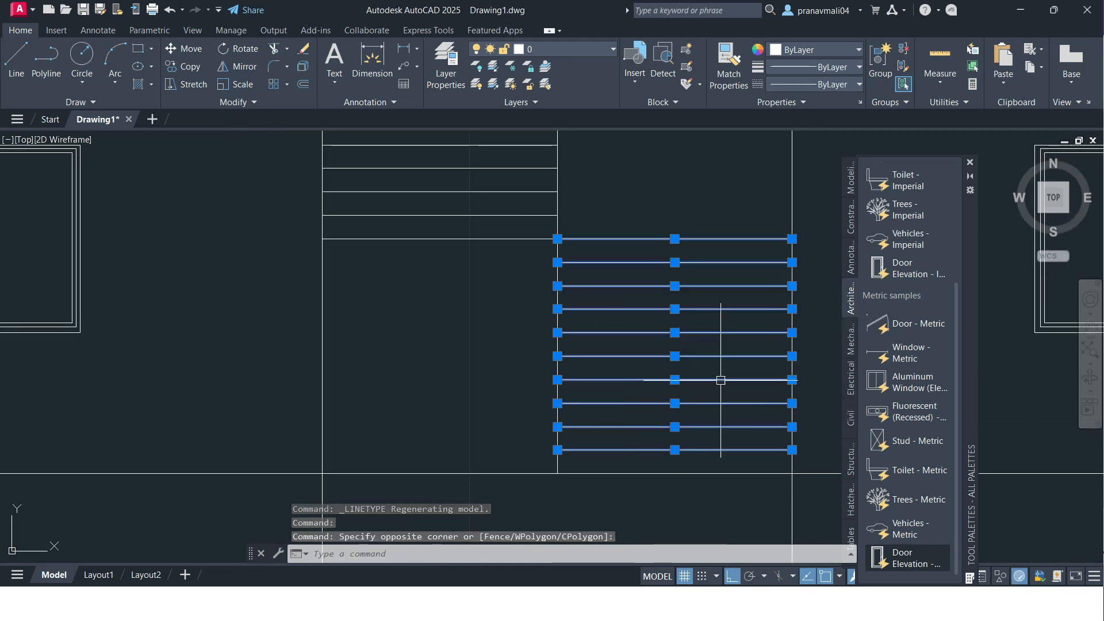
left_click(837, 88)
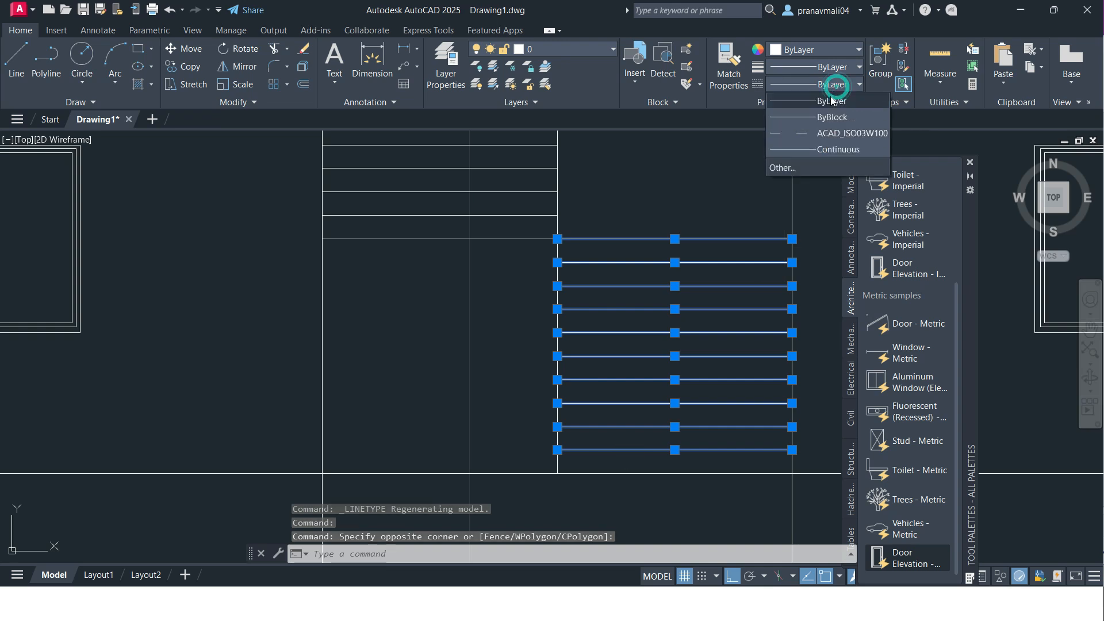
left_click(819, 136)
key("Escape")
key("Escape")
scroll(808, 168, "down", 3)
key("Escape")
scroll(641, 296, "up", 4)
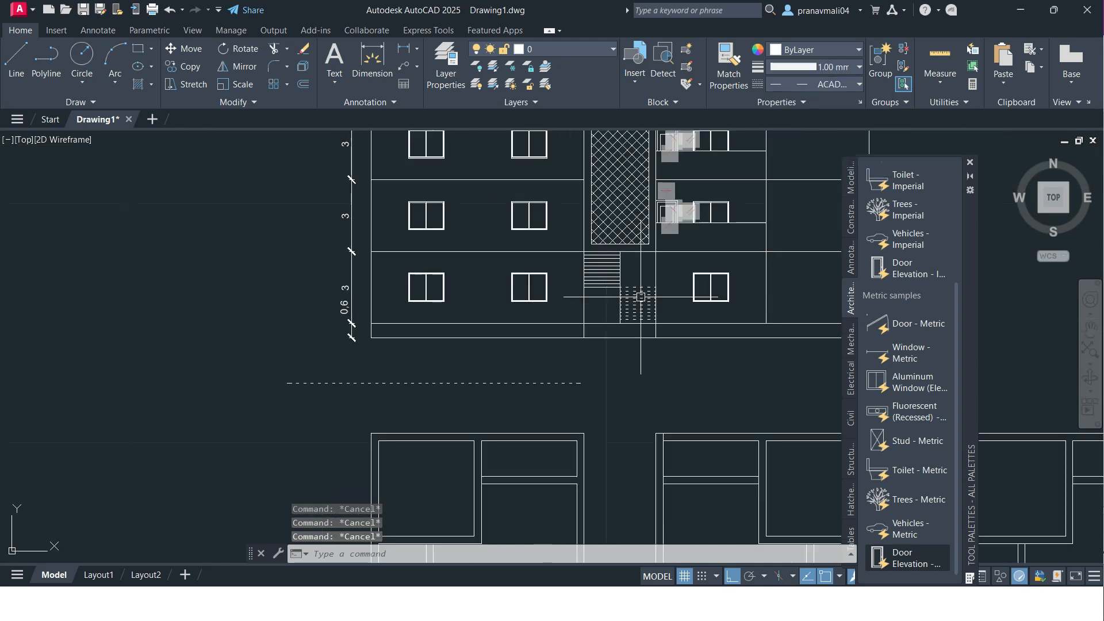
Step: Erase the dashed test line below the front elevation
left_click(533, 372)
left_click(517, 392)
key("Delete")
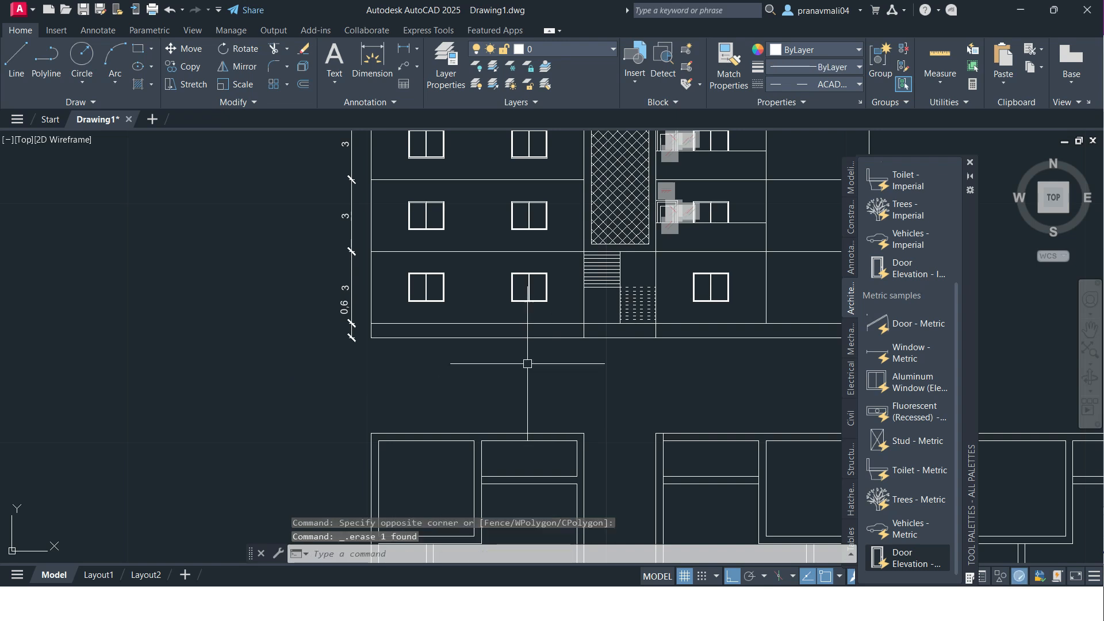
Step: Offset the plinth's top line downward by 0.15 three times to form the entrance step lines
scroll(649, 289, "up", 4)
middle_click_drag(596, 281, 621, 292)
scroll(569, 300, "up", 2)
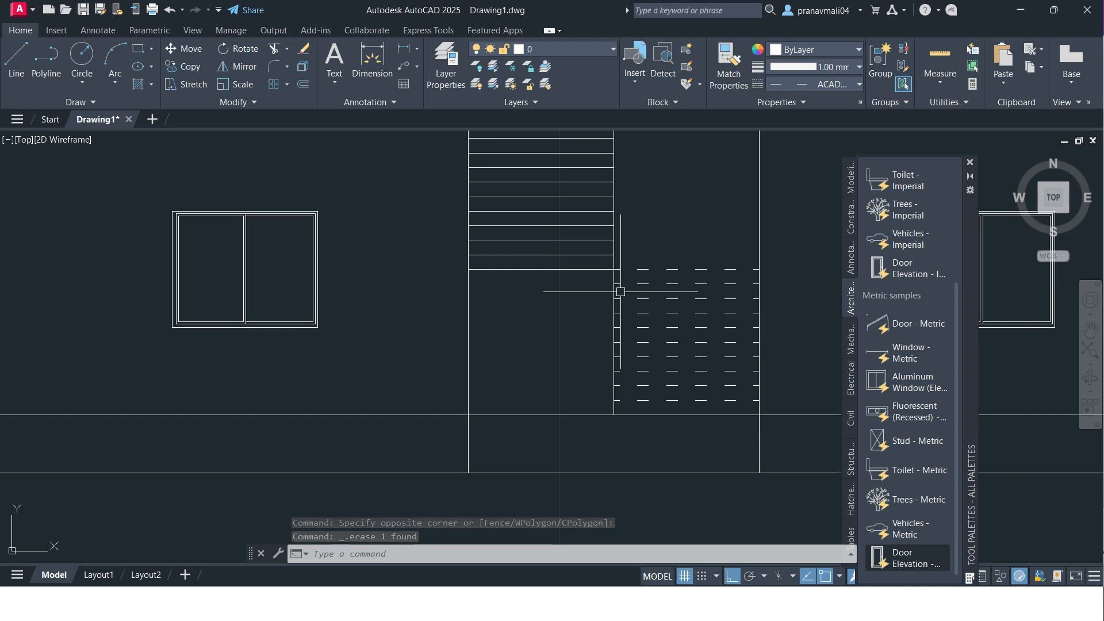
scroll(592, 288, "down", 4)
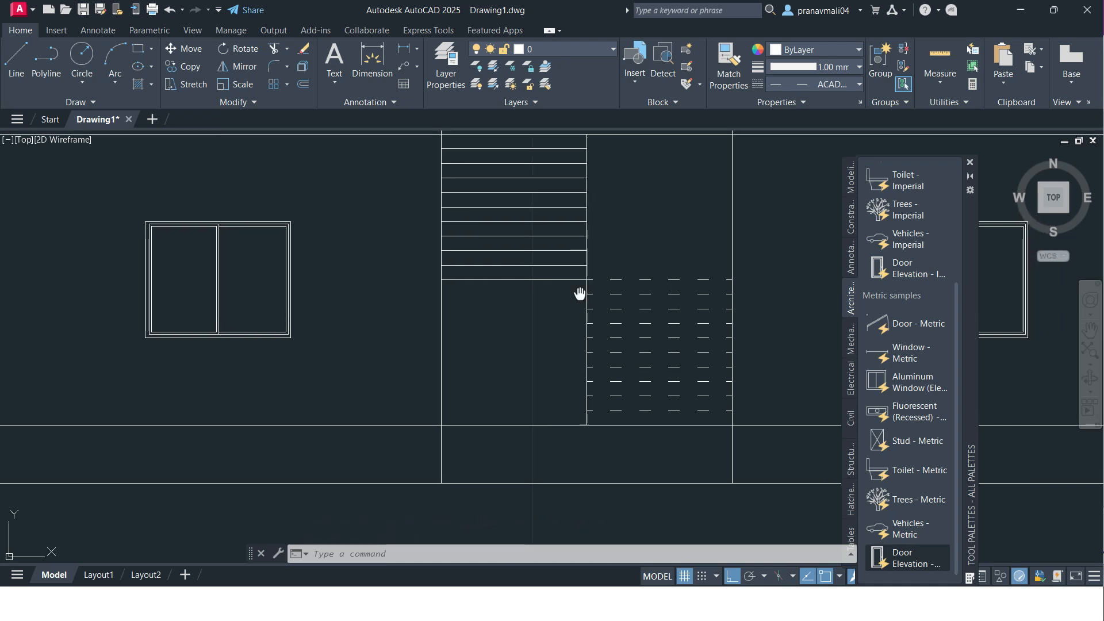
scroll(571, 322, "up", 3)
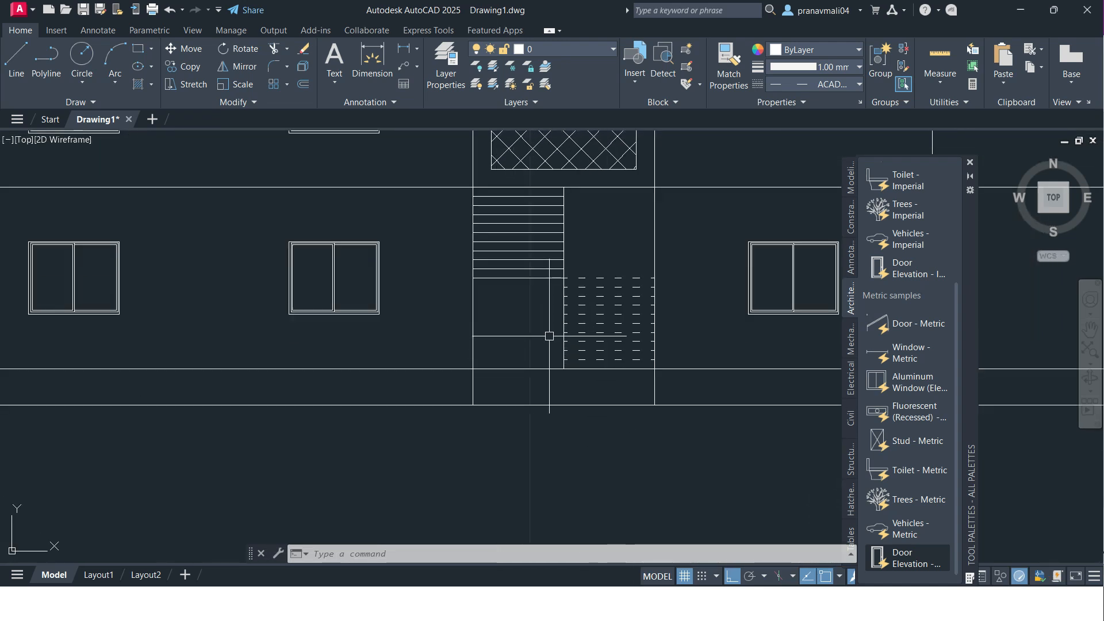
type("o")
key("Return")
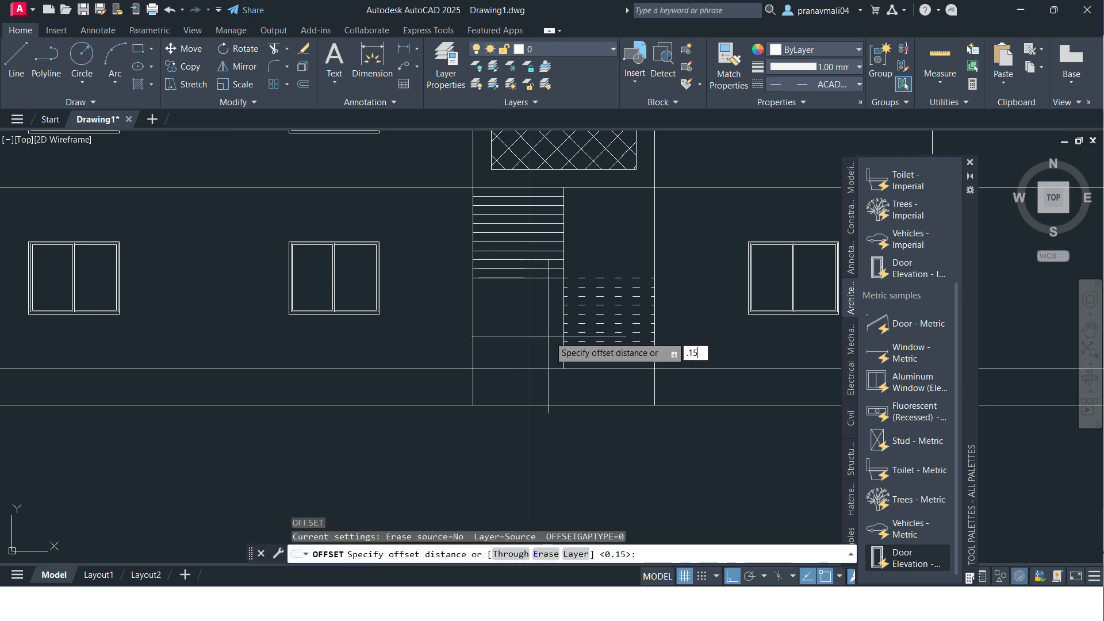
key("Return")
left_click(533, 382)
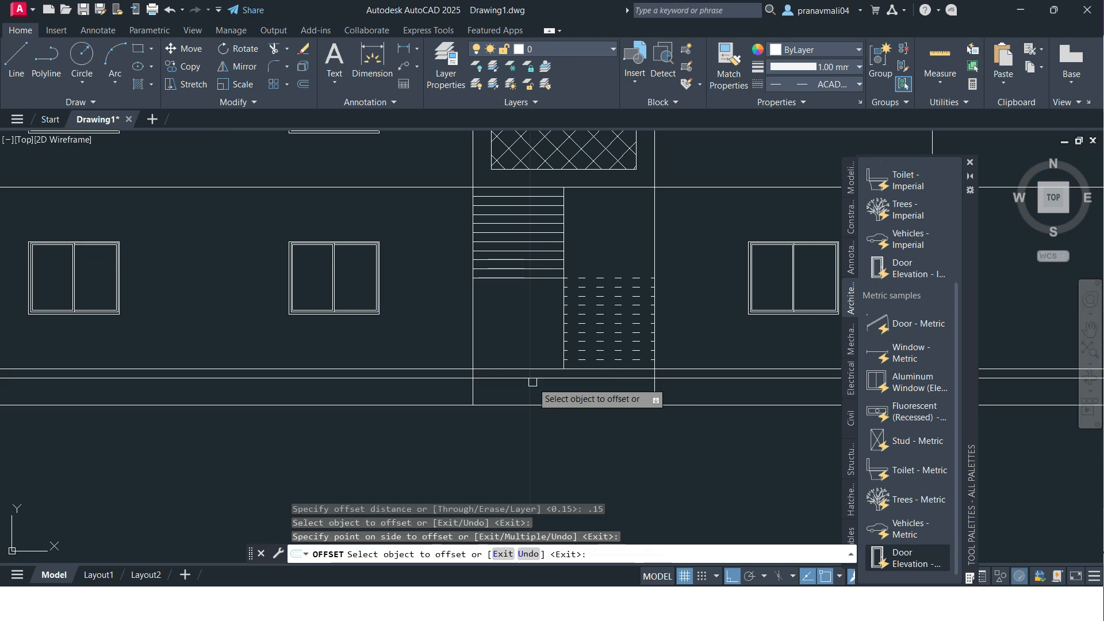
left_click(529, 378)
left_click(530, 389)
left_click(528, 387)
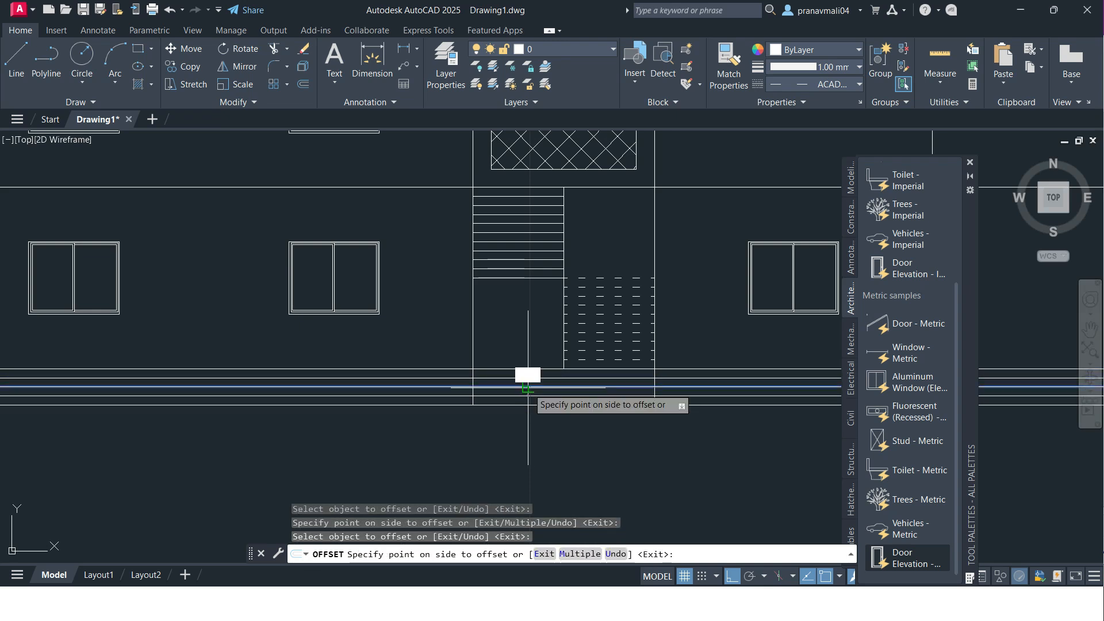
left_click(525, 395)
key("Return")
Step: Trim the three new step lines outside both tower walls so they remain only between the walls
scroll(414, 387, "up", 2)
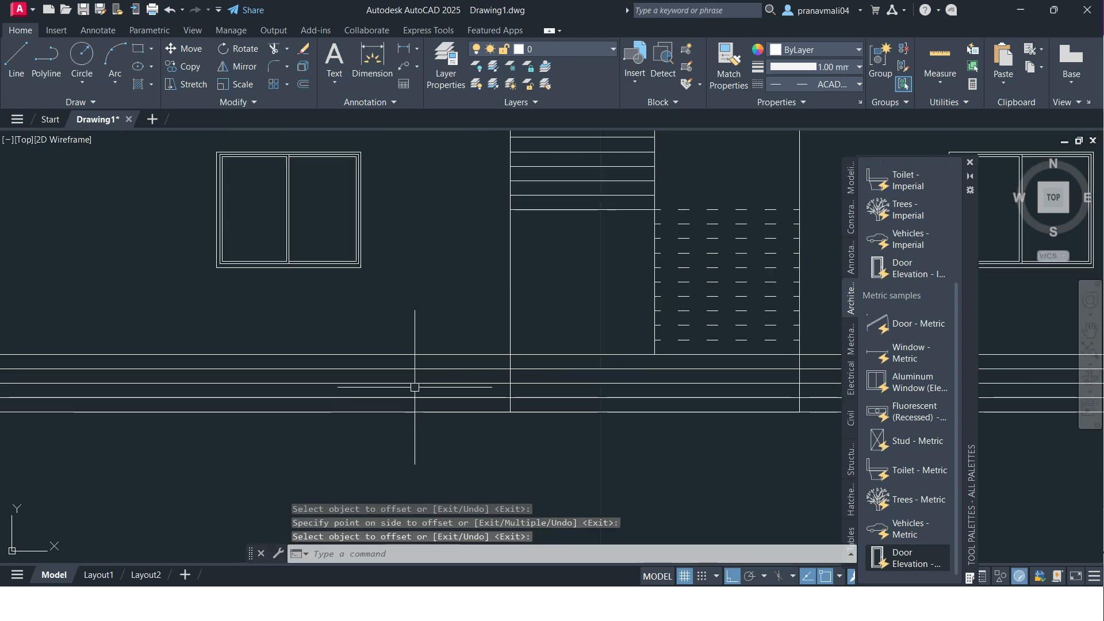
type("tr")
key("Return")
left_click(443, 360)
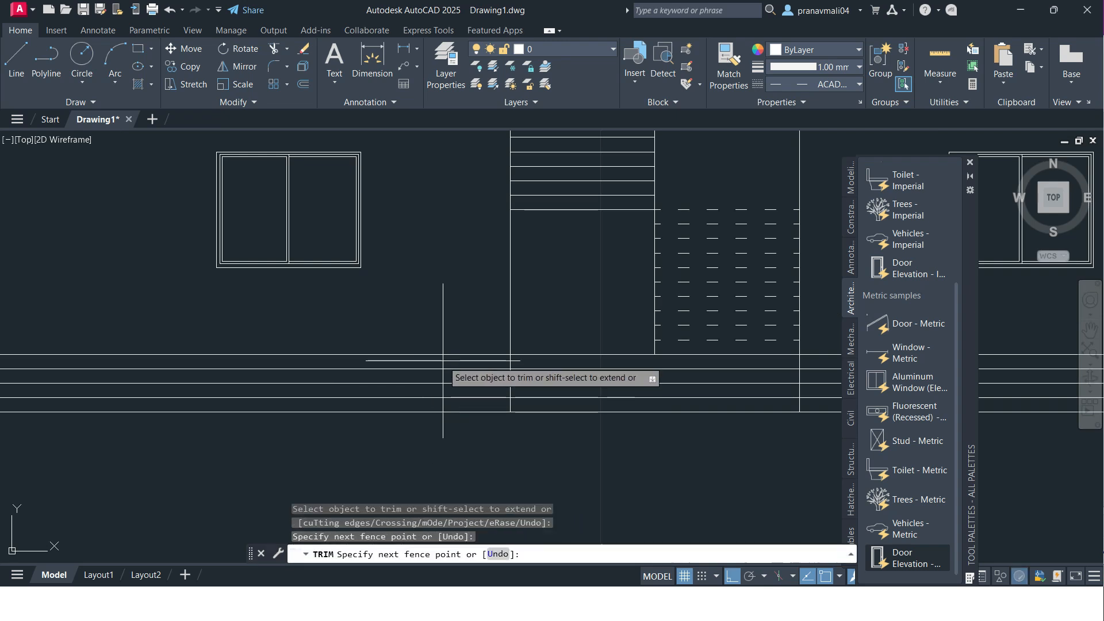
left_click(436, 398)
middle_click_drag(805, 401, 613, 399)
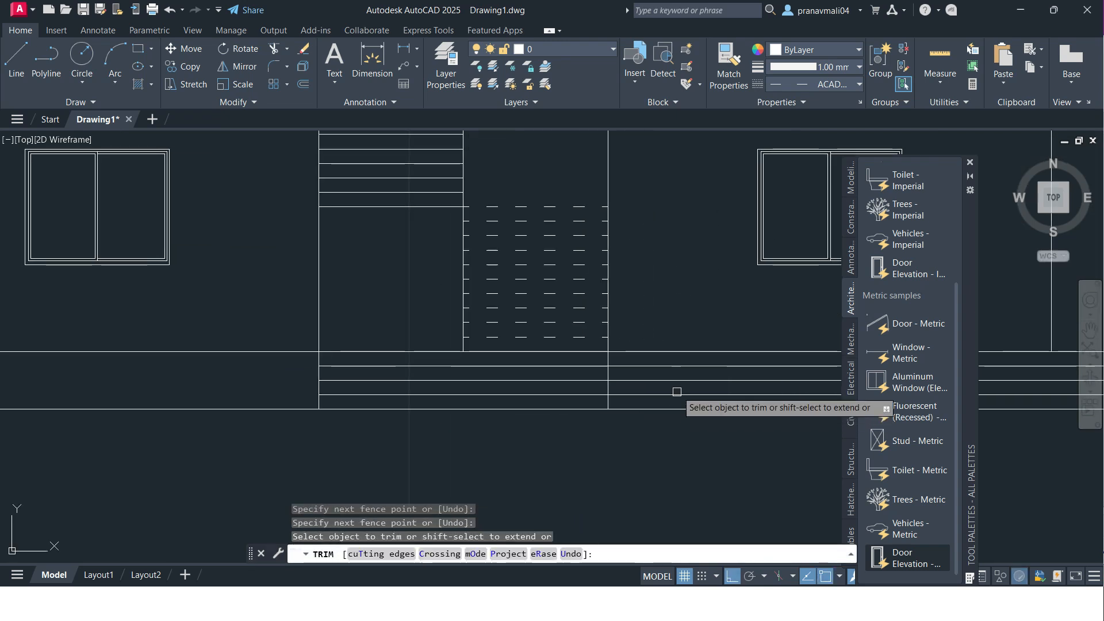
left_click(650, 361)
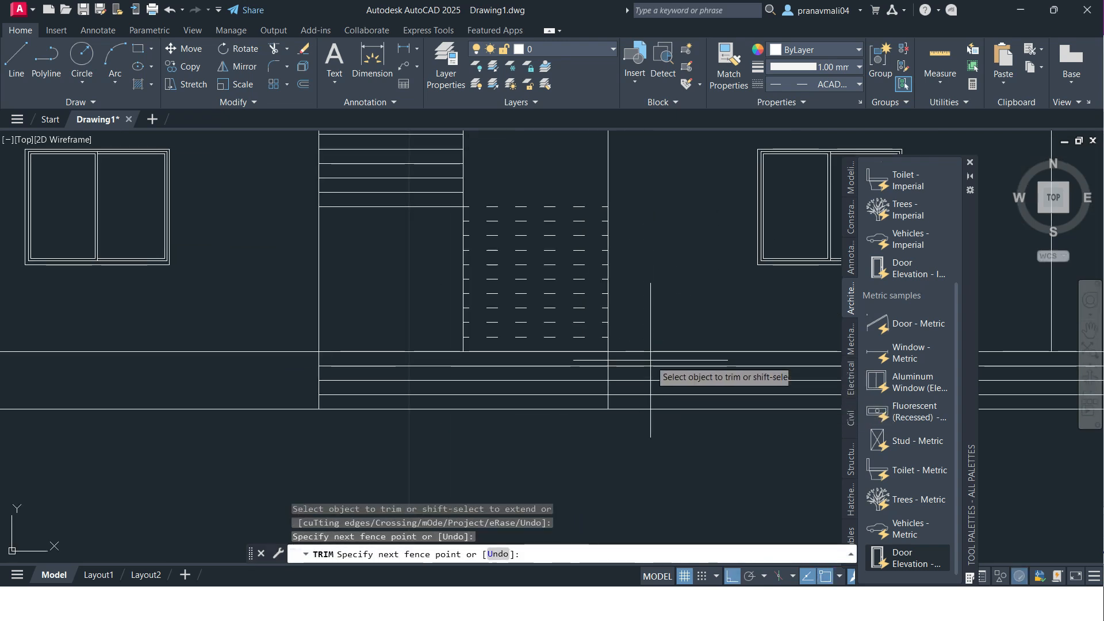
left_click(641, 398)
scroll(640, 398, "down", 2)
key("Escape")
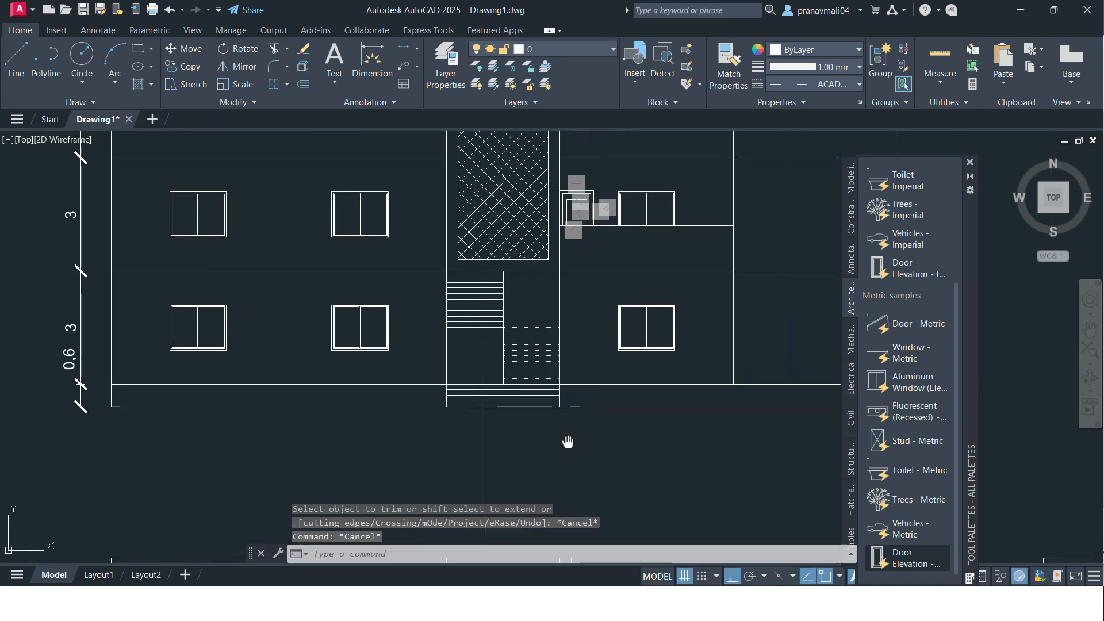
Step: Draw a dashed horizontal line across the lower flight's width, one 0.15 riser above its top line
scroll(451, 439, "up", 2)
scroll(403, 391, "down", 2)
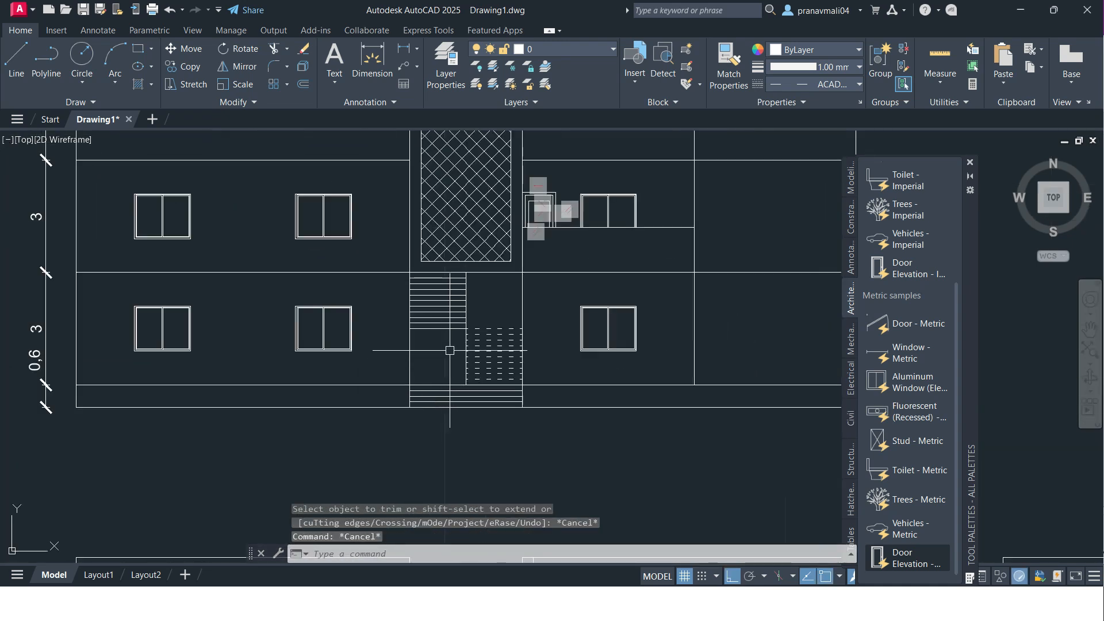
scroll(445, 349, "up", 2)
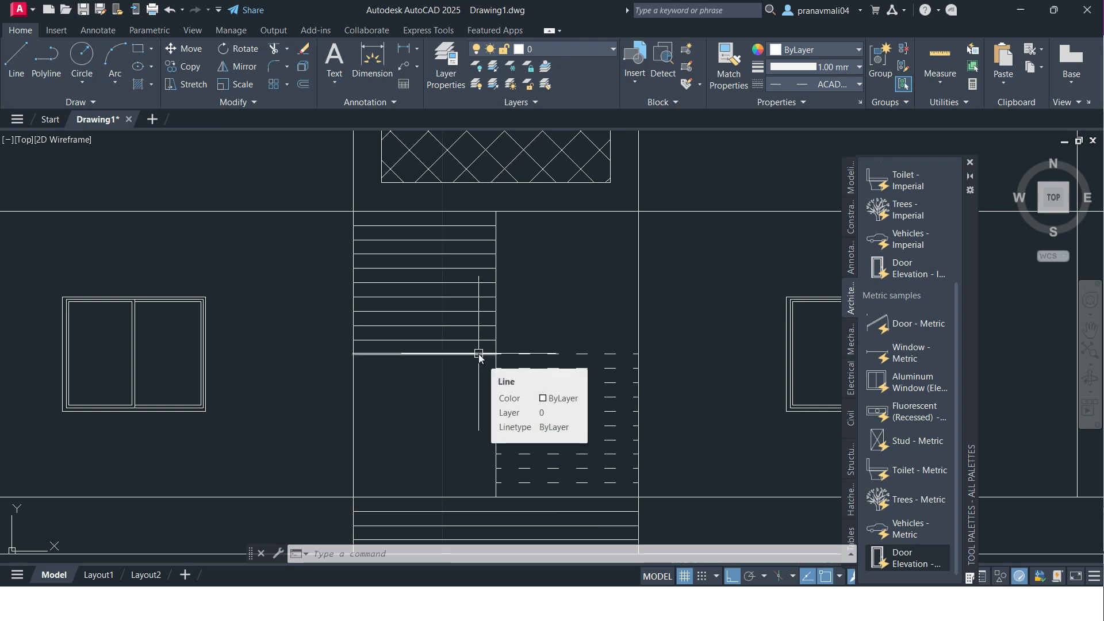
type("l")
key("Return")
scroll(490, 360, "up", 2)
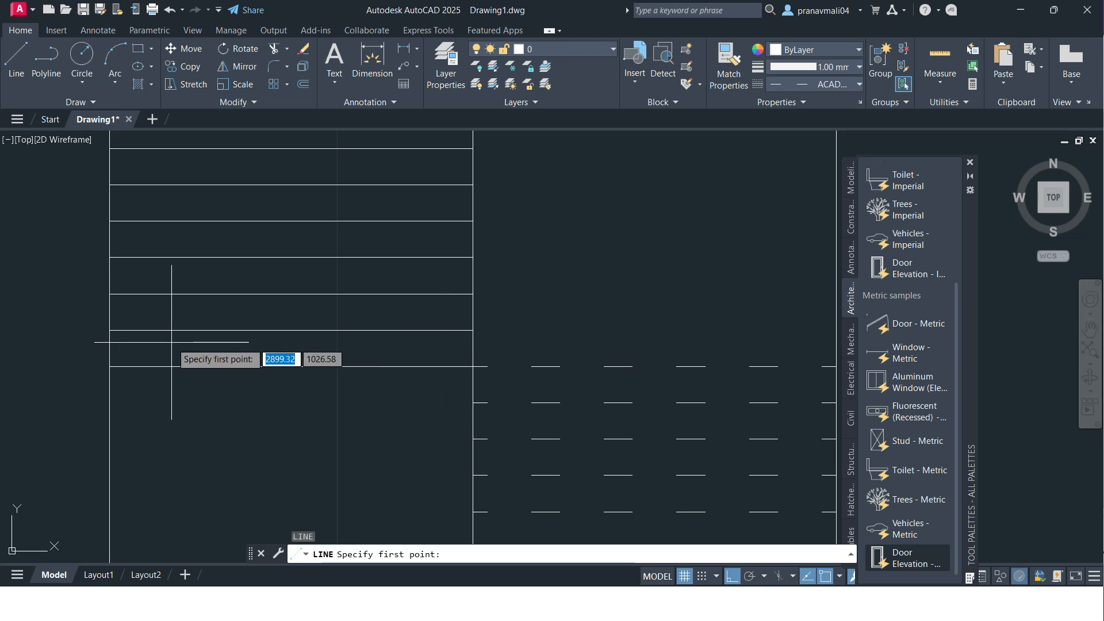
left_click(472, 330)
middle_click_drag(717, 348, 592, 352)
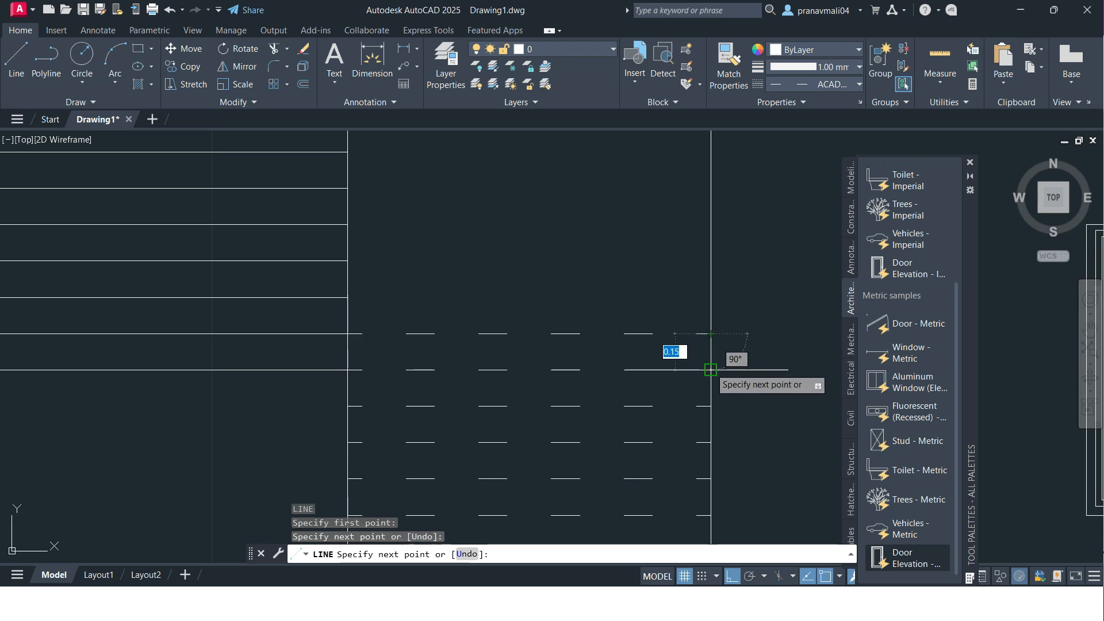
key("Escape")
key("Escape")
key("Escape")
middle_click_drag(591, 357, 602, 357)
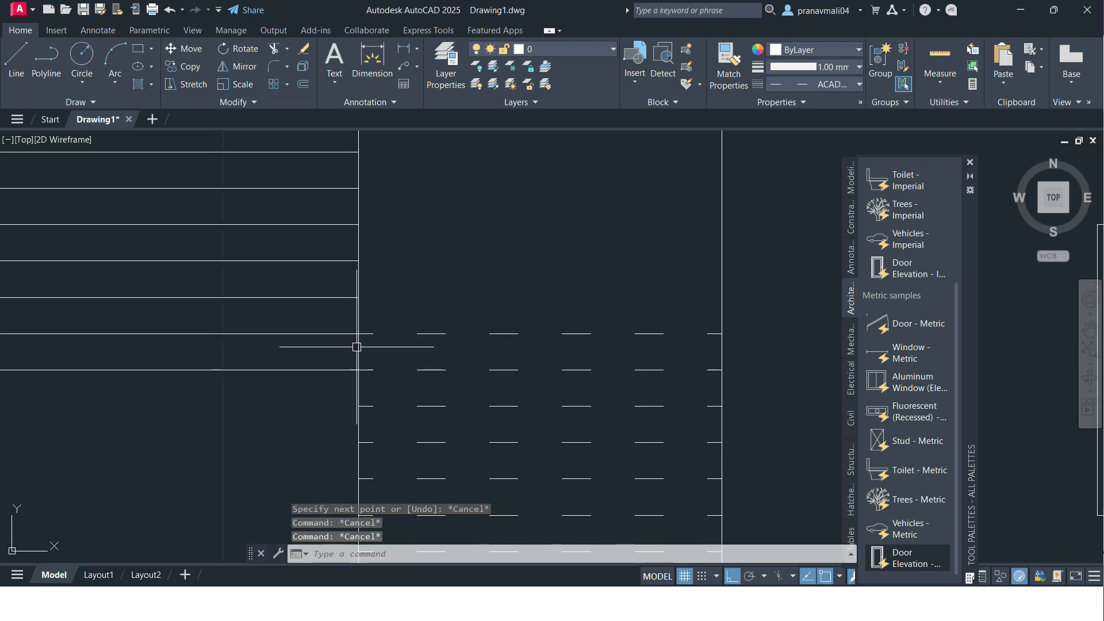
Step: Match the top two dashed lines of the lower flight to the solid tread lines of the upper flight
scroll(387, 351, "down", 4)
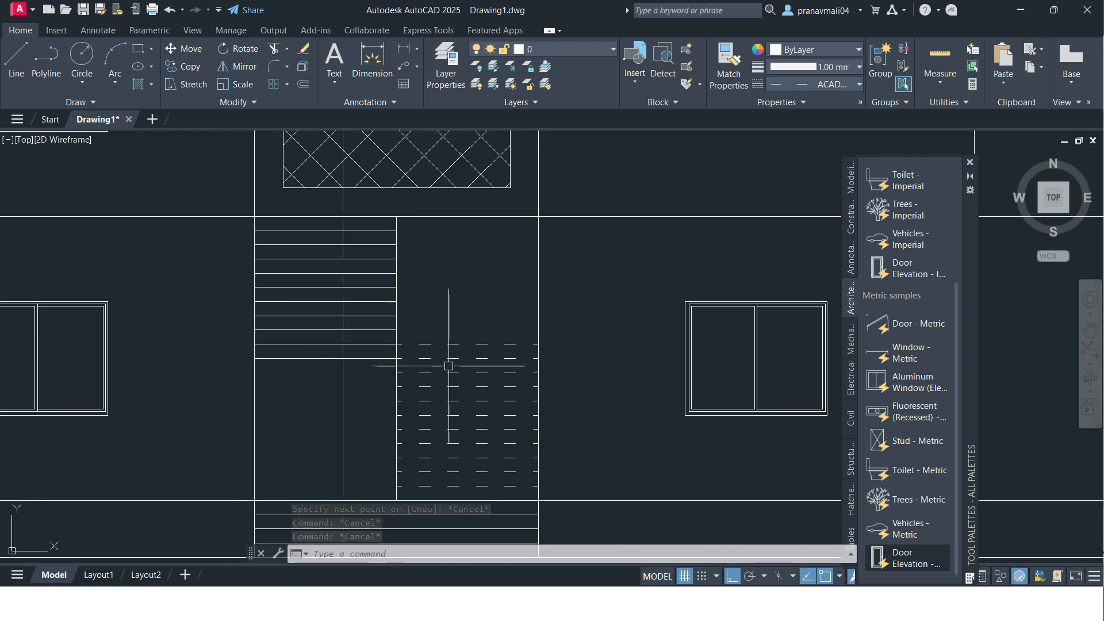
type("ma")
key("Return")
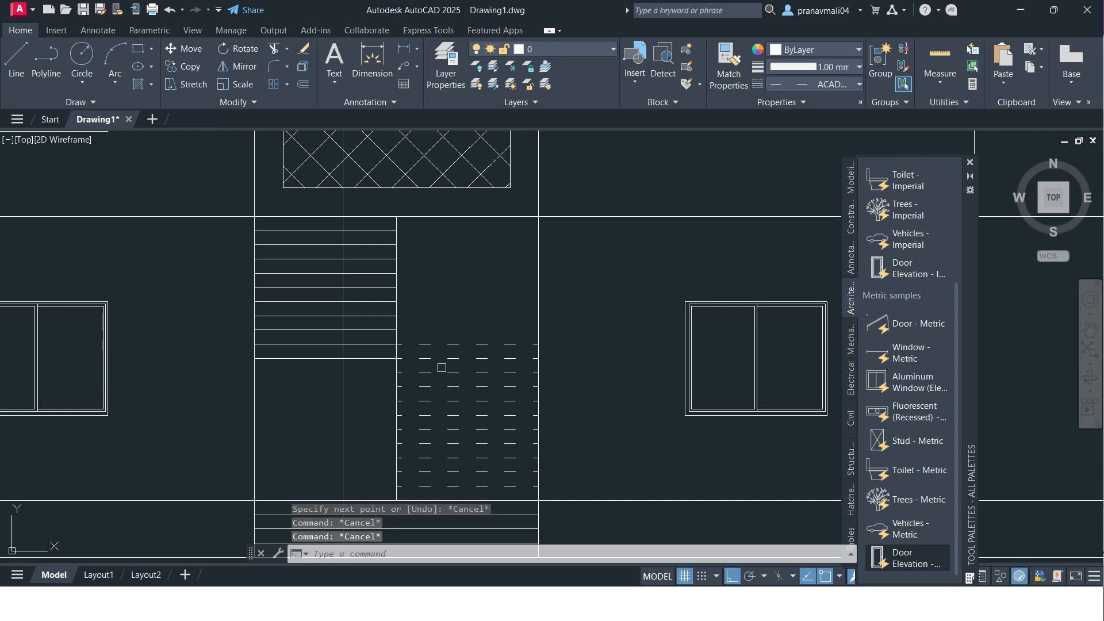
scroll(391, 359, "up", 4)
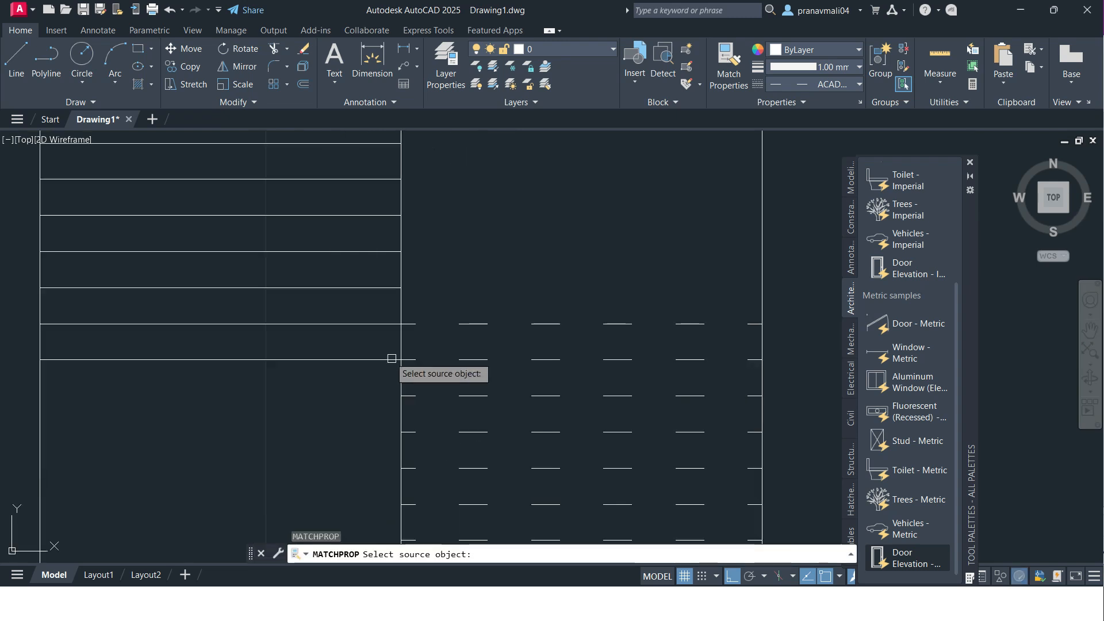
left_click(386, 325)
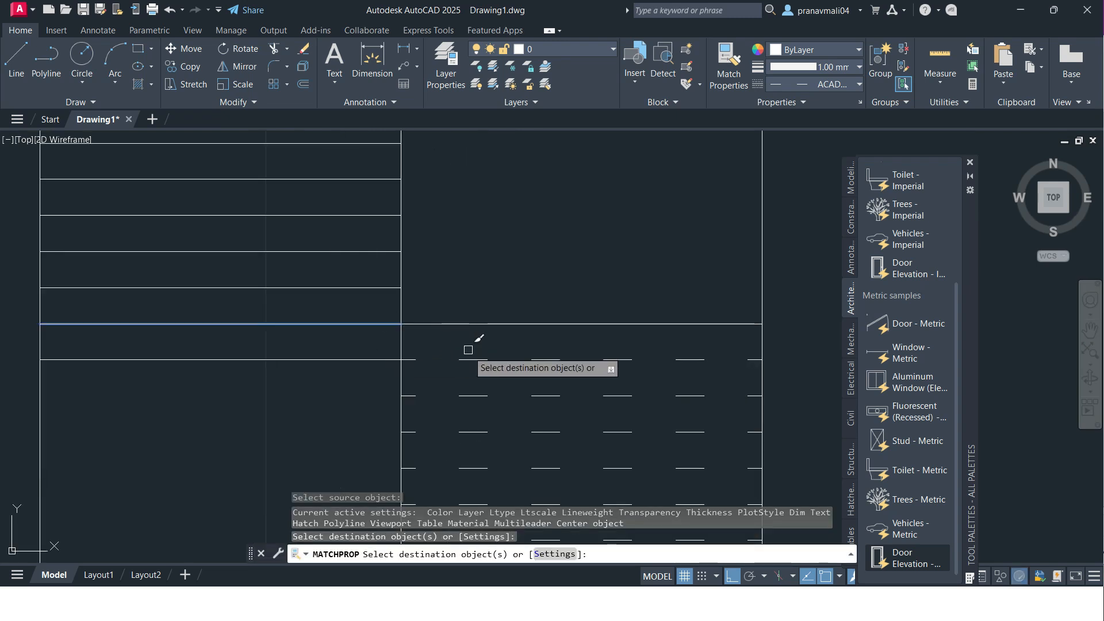
key("Escape")
key("Escape")
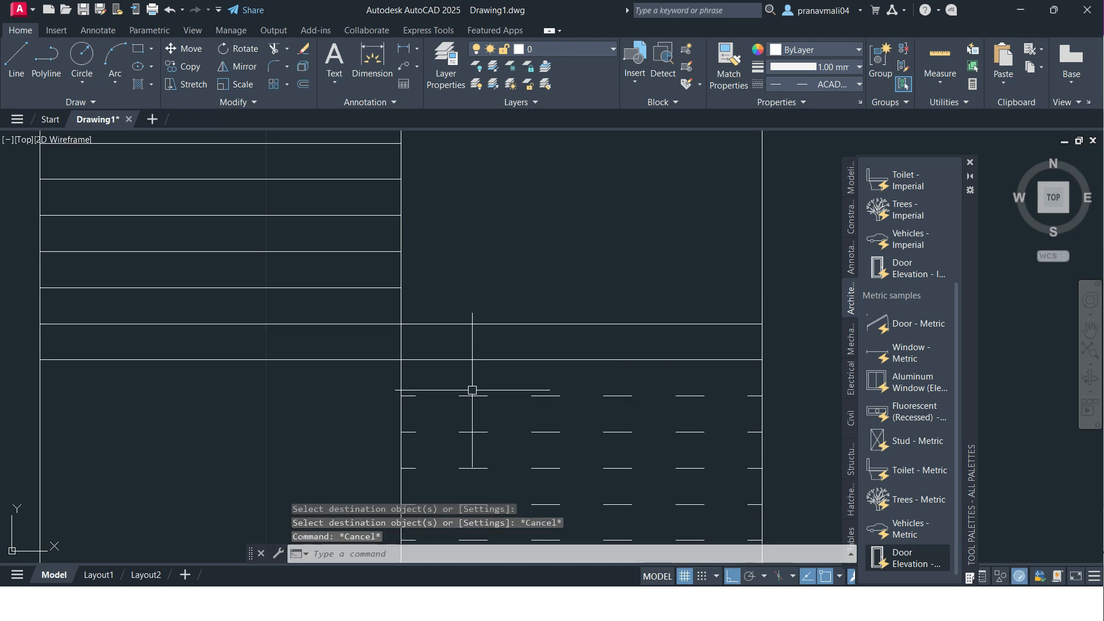
Step: Trim the stair's middle vertical line between the two full-width landing lines
type("tr")
key("Return")
left_click(403, 338)
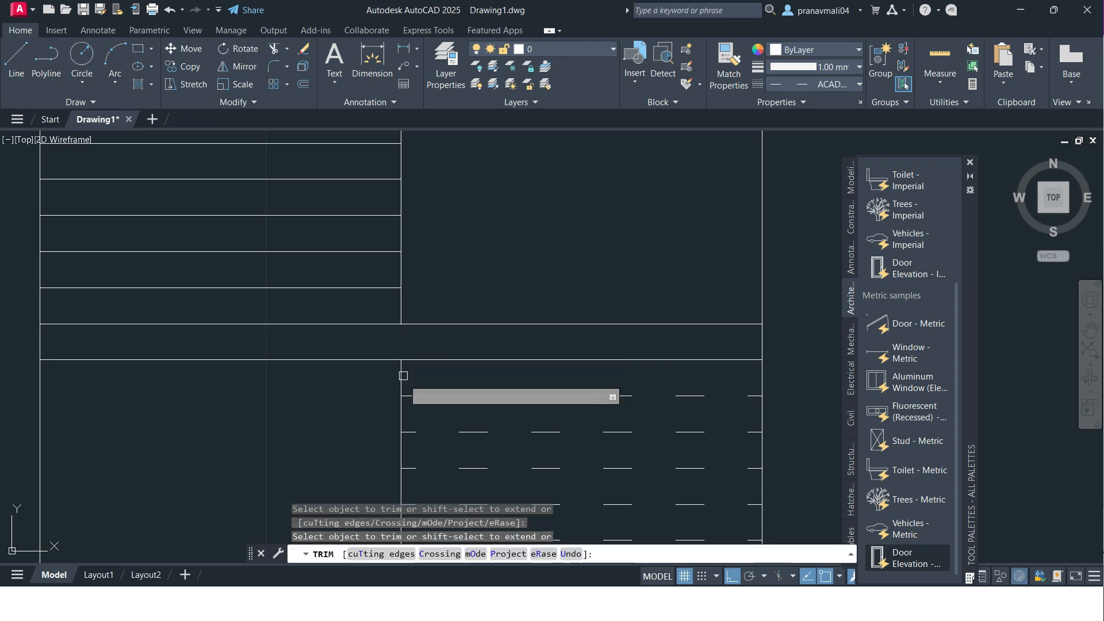
scroll(396, 428, "down", 2)
key("Escape")
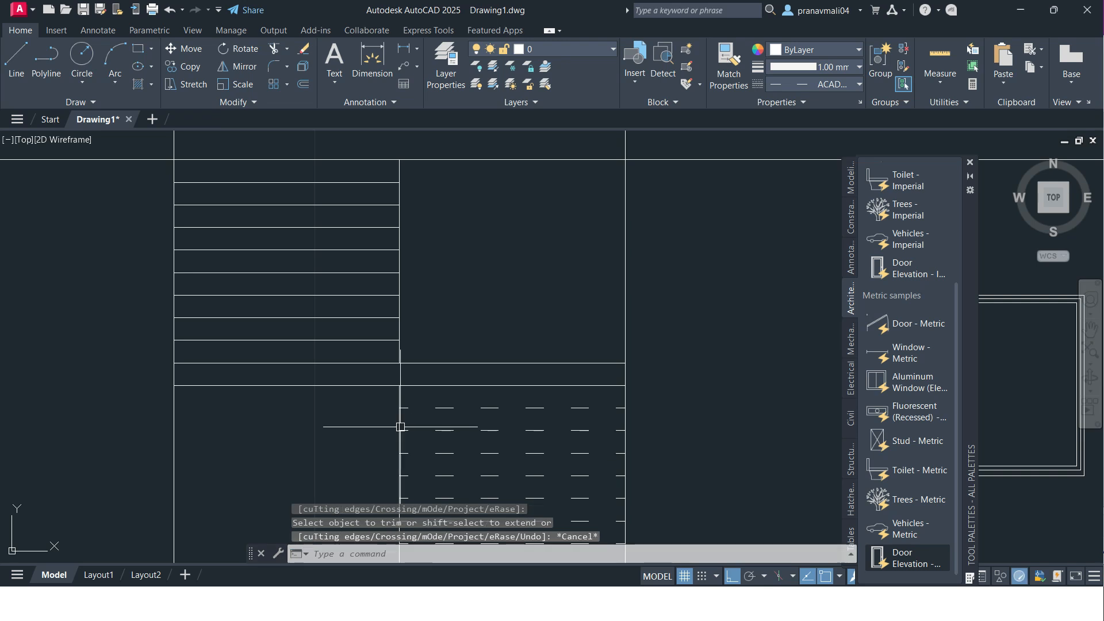
Step: Switch to structural plan.pdf in Foxit PDF Editor, examine the tower top above the hatched panel, and return to the AutoCAD drawing
scroll(400, 427, "down", 3)
scroll(439, 375, "down", 3)
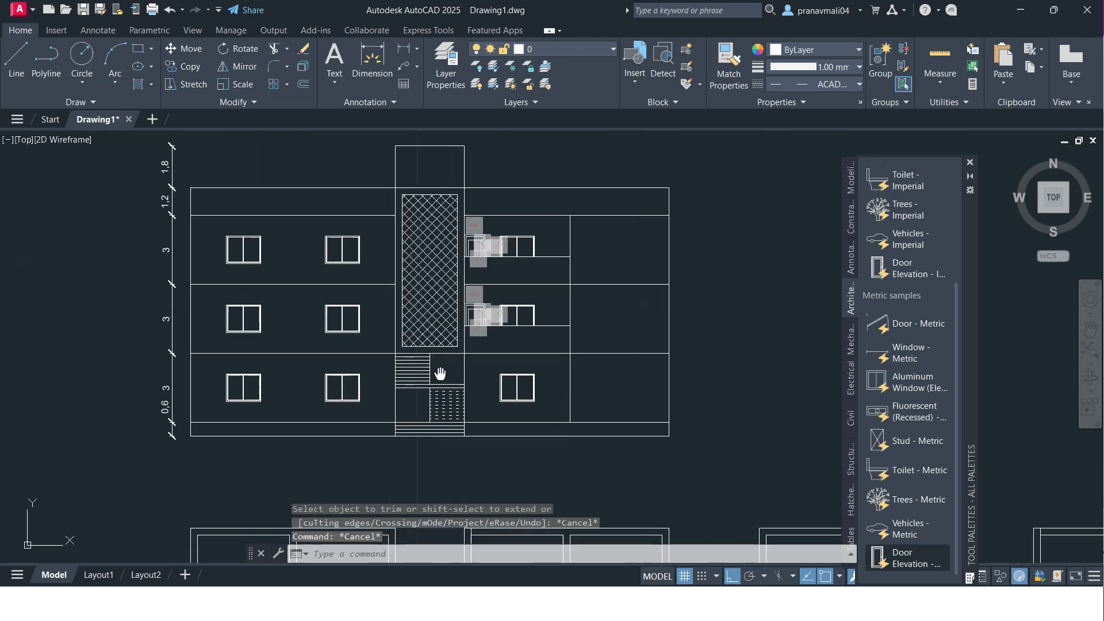
scroll(435, 259, "up", 3)
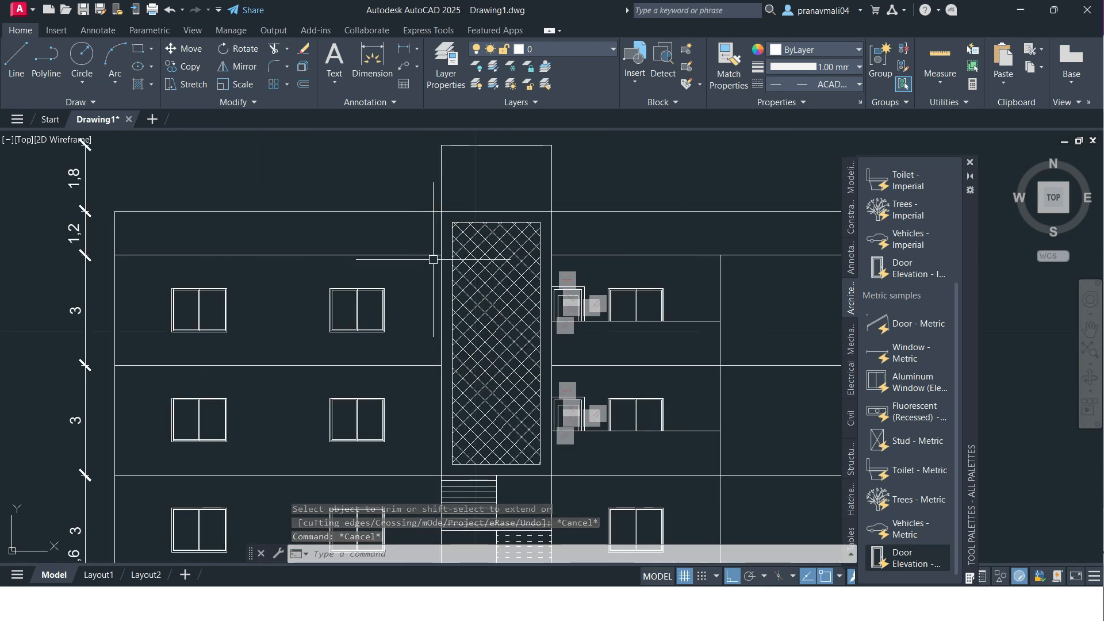
scroll(437, 346, "down", 3)
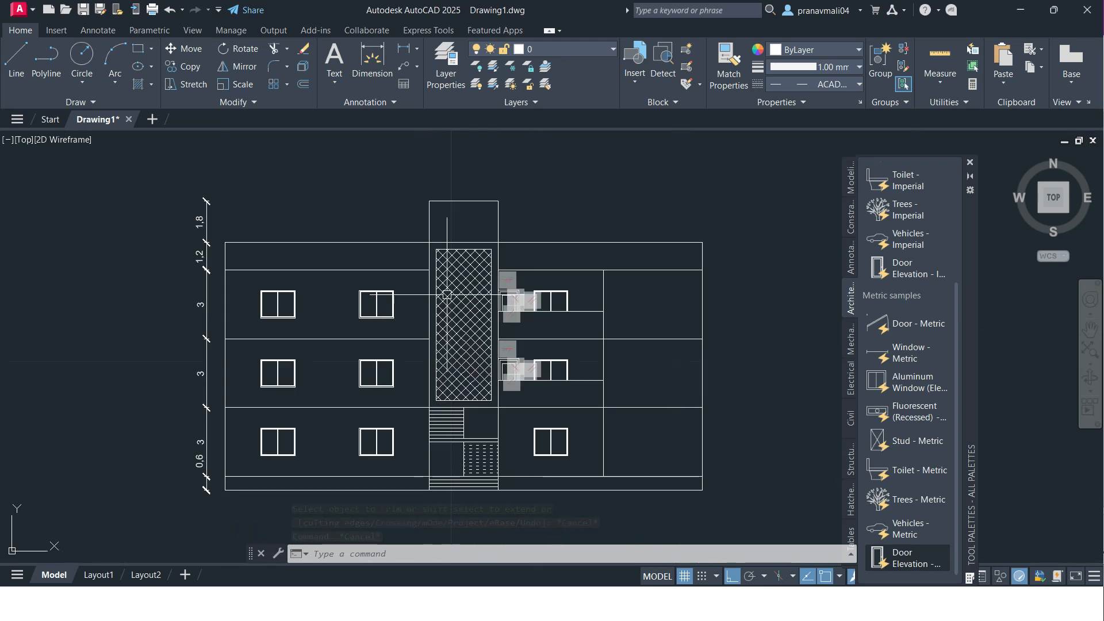
scroll(425, 252, "up", 3)
key("alt+Tab")
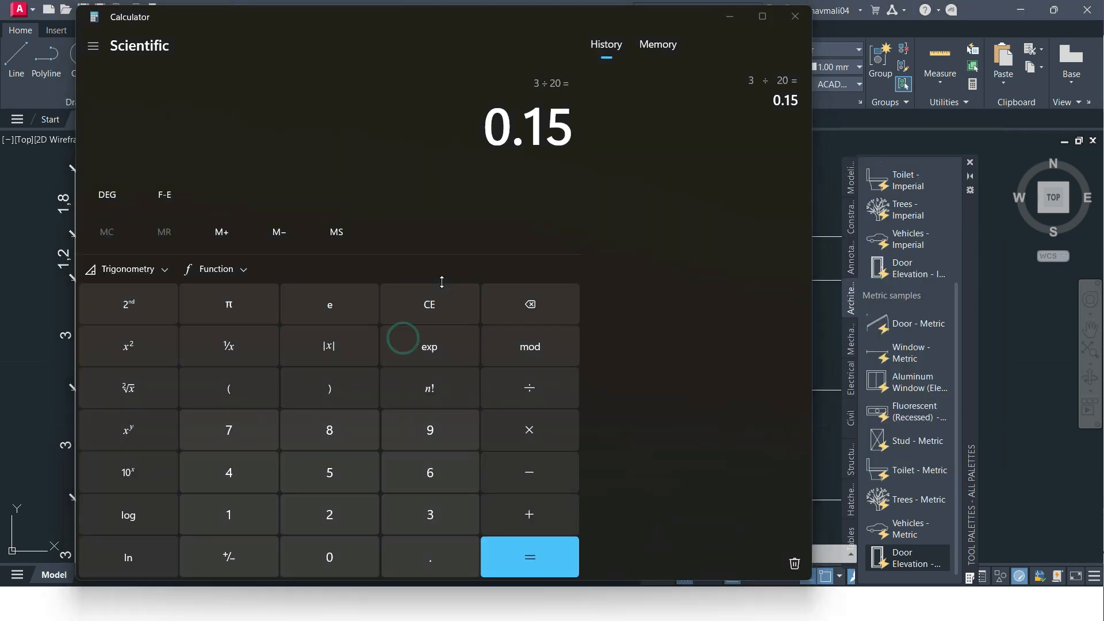
key("alt+Tab")
key("alt+Tab")
scroll(431, 254, "up", 5)
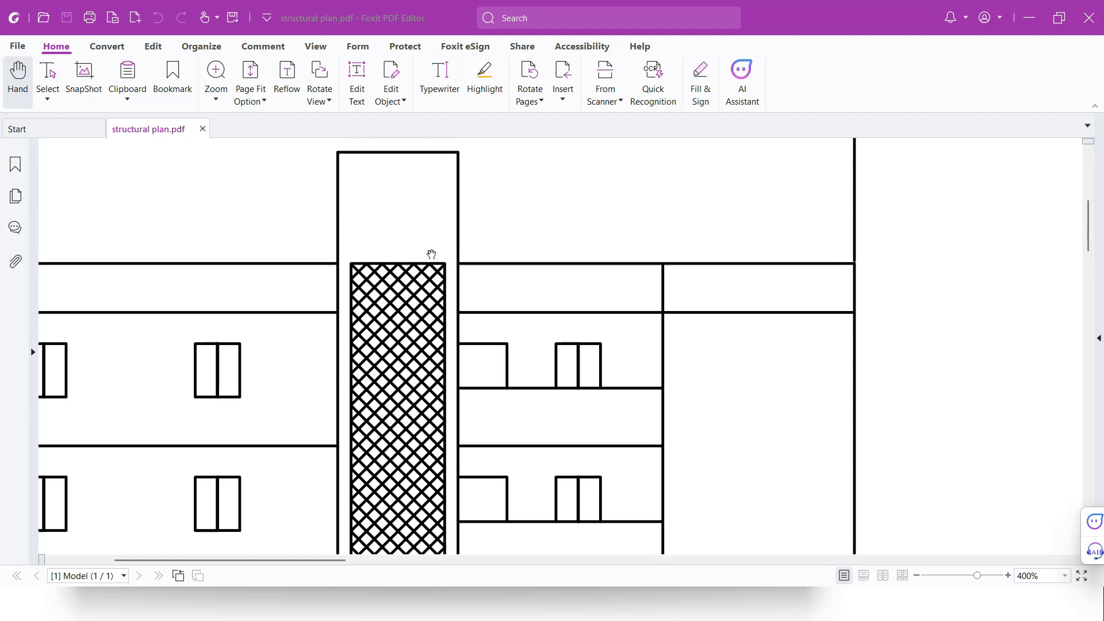
key("alt+Tab")
key("alt+Tab")
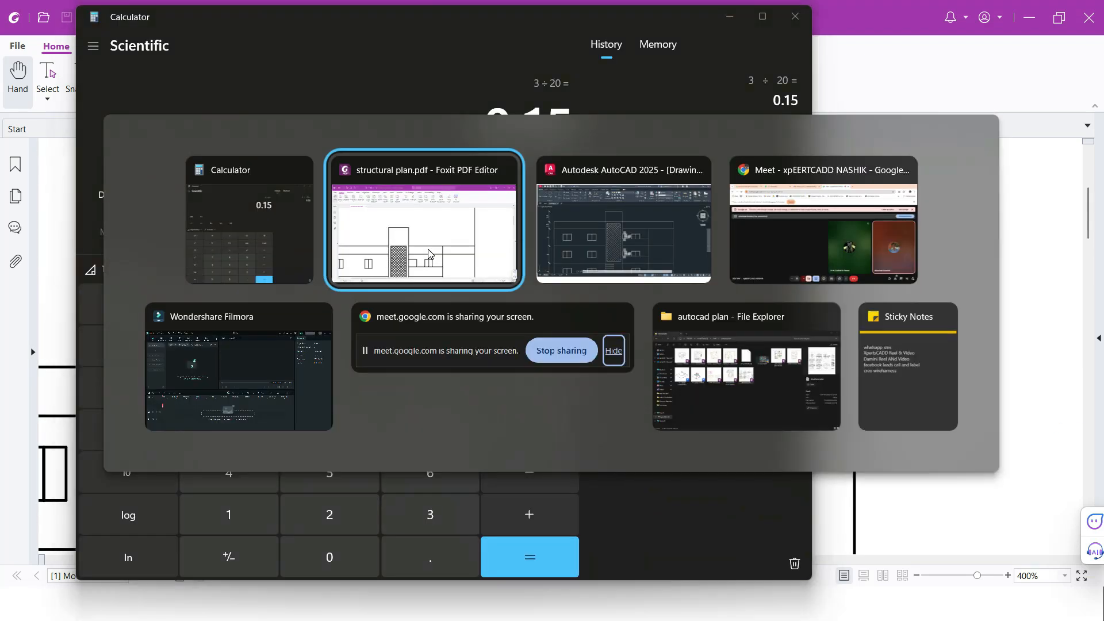
key("alt+Tab")
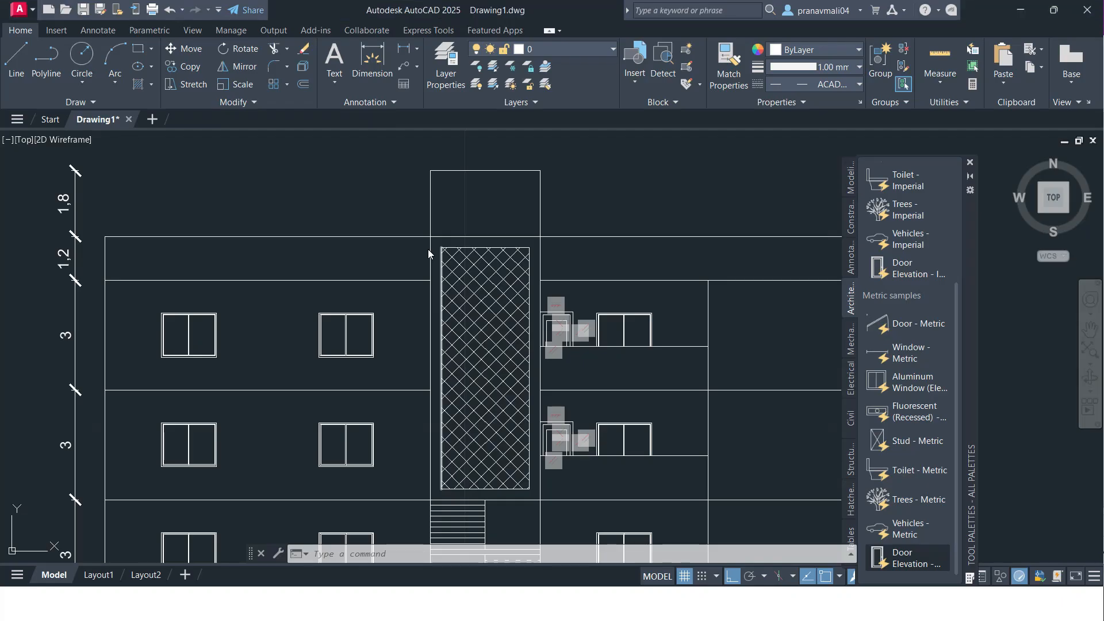
Step: Trim the parapet's top line where it crosses the tower above the hatched panel
type("tr")
key("Return")
left_click(464, 237)
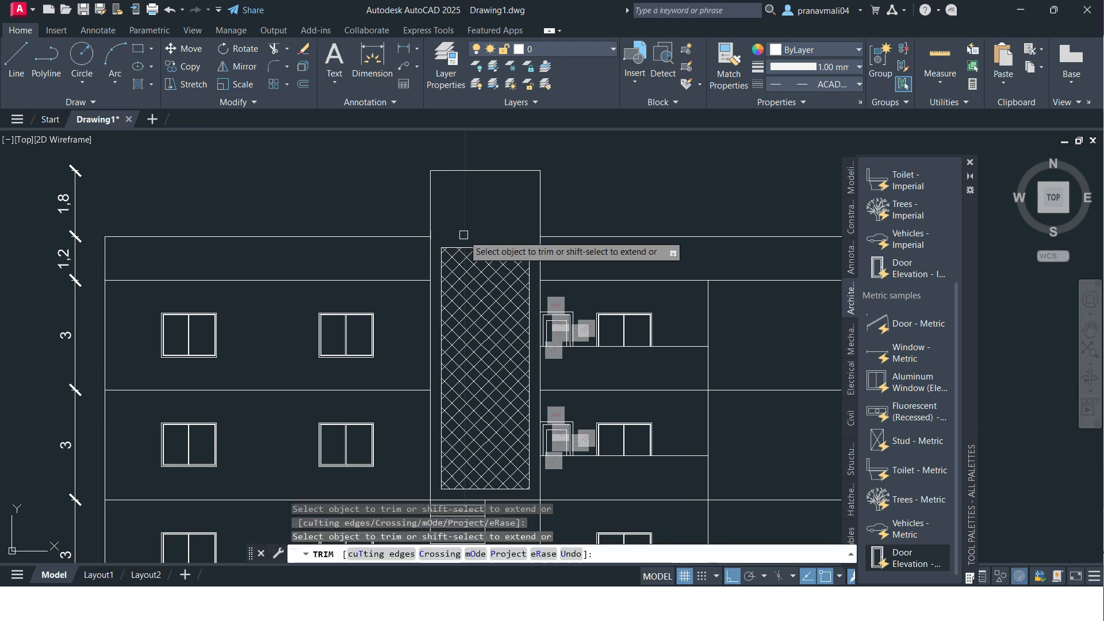
scroll(466, 315, "down", 5)
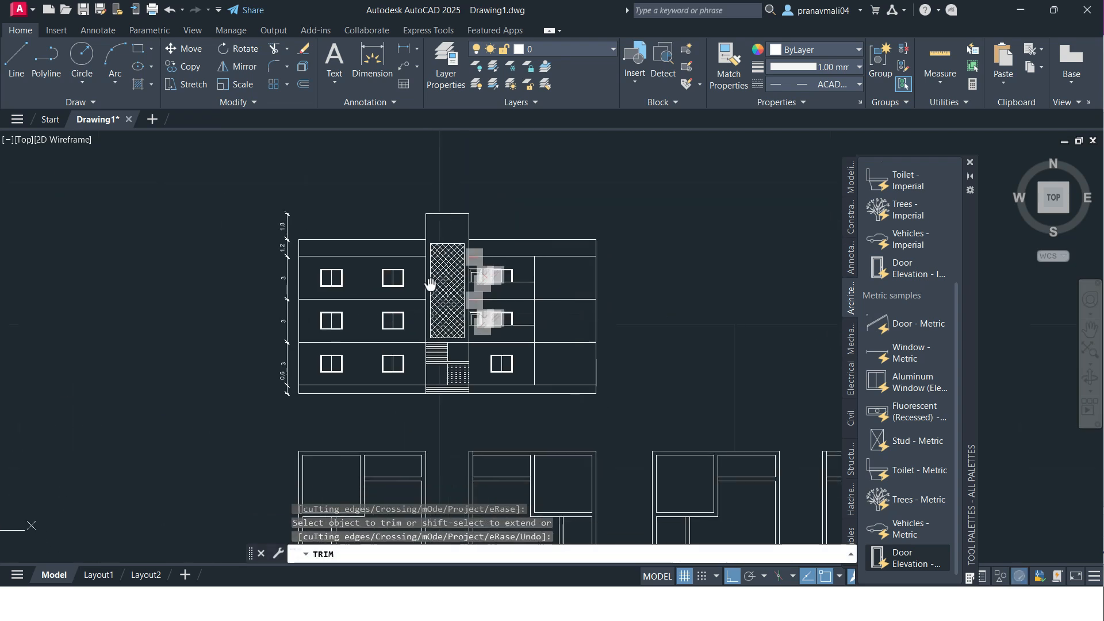